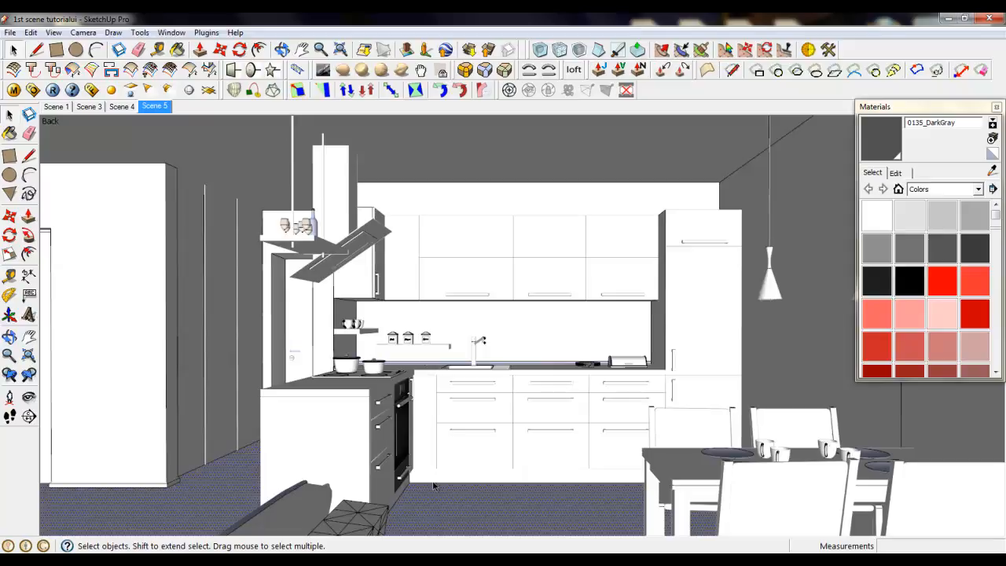
Step: Examine the kitchen cabinets, counter, floor and dining area from several distances and angles
left_click(312, 231)
scroll(409, 421, "up", 5)
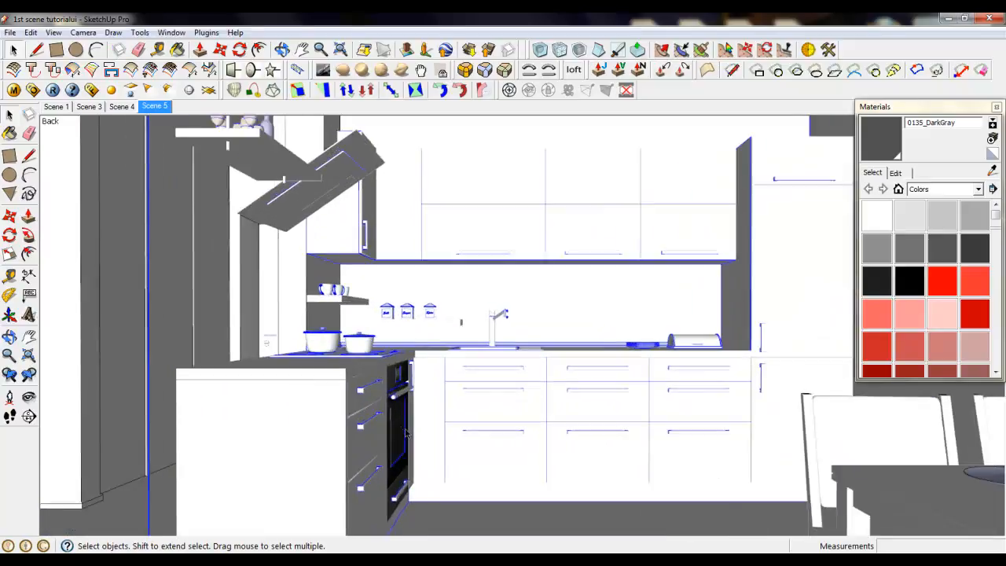
scroll(361, 419, "down", 4)
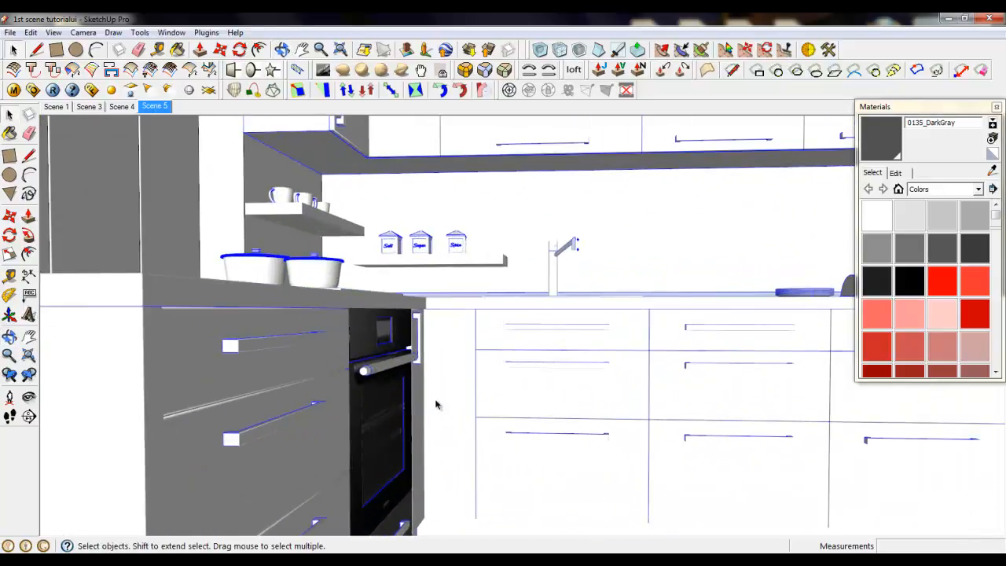
scroll(410, 392, "down", 2)
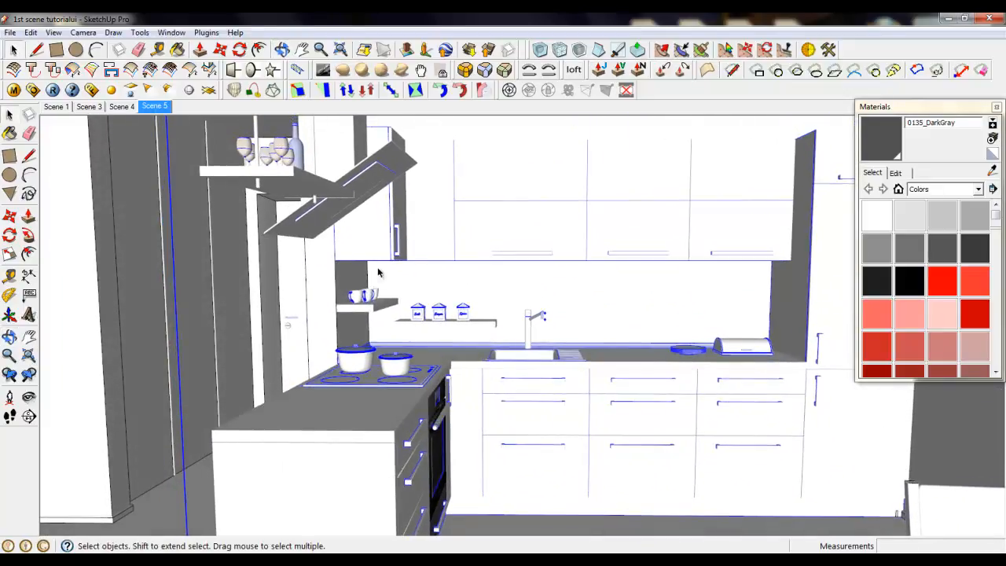
scroll(589, 507, "up", 3)
middle_click_drag(540, 486, 349, 423)
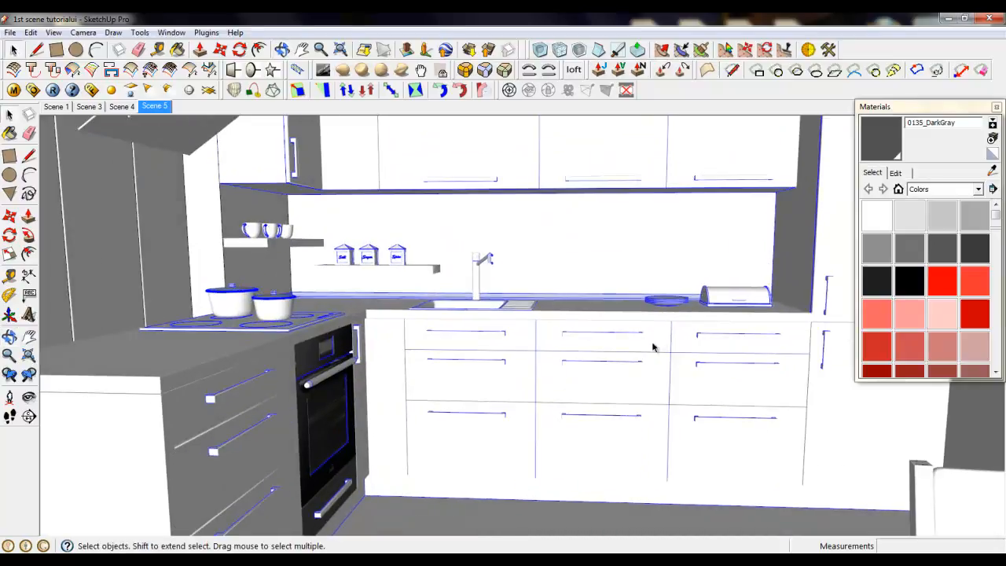
scroll(675, 430, "down", 3)
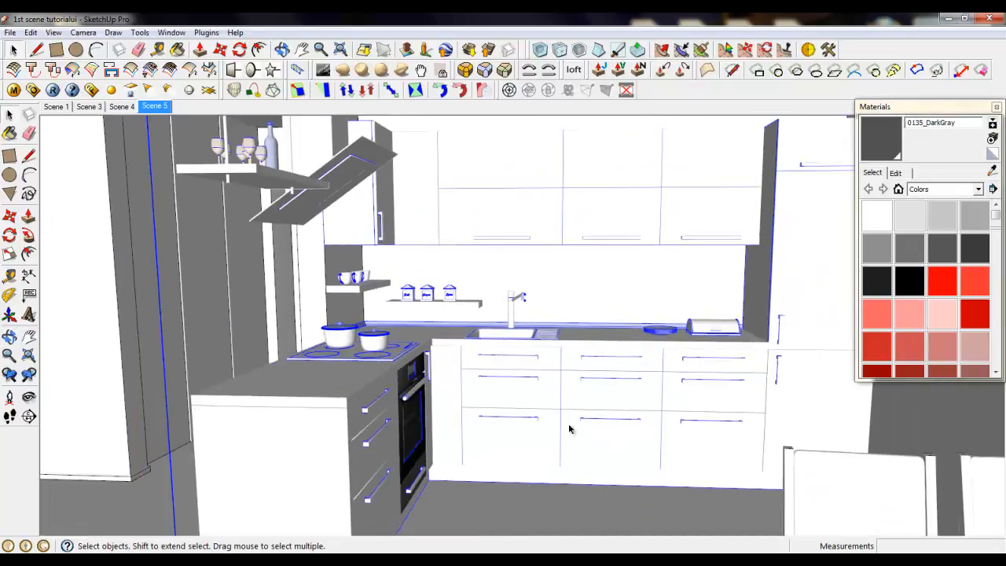
middle_click_drag(568, 427, 625, 424)
scroll(146, 391, "down", 3)
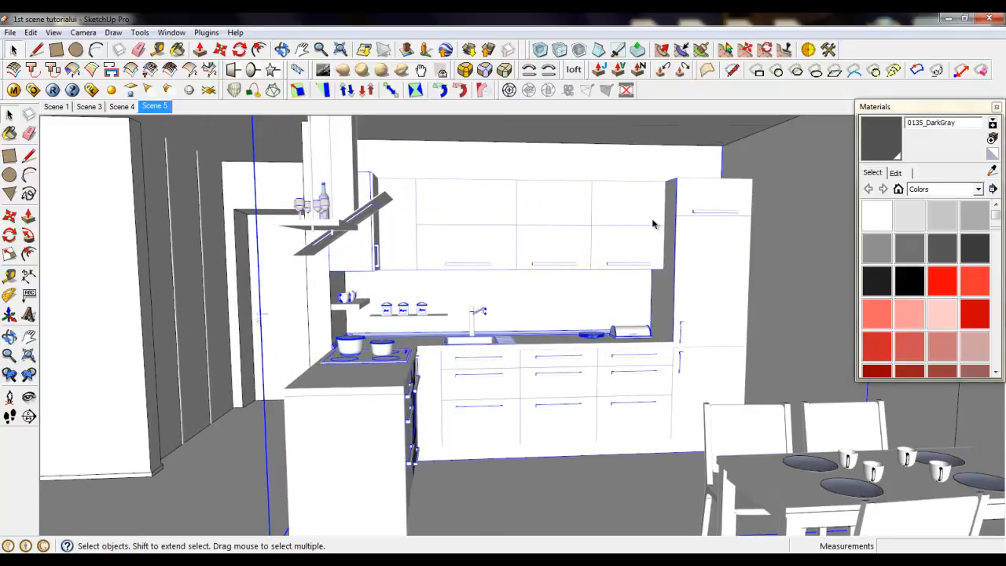
scroll(717, 140, "down", 1)
middle_click_drag(554, 261, 505, 354)
scroll(521, 377, "up", 1)
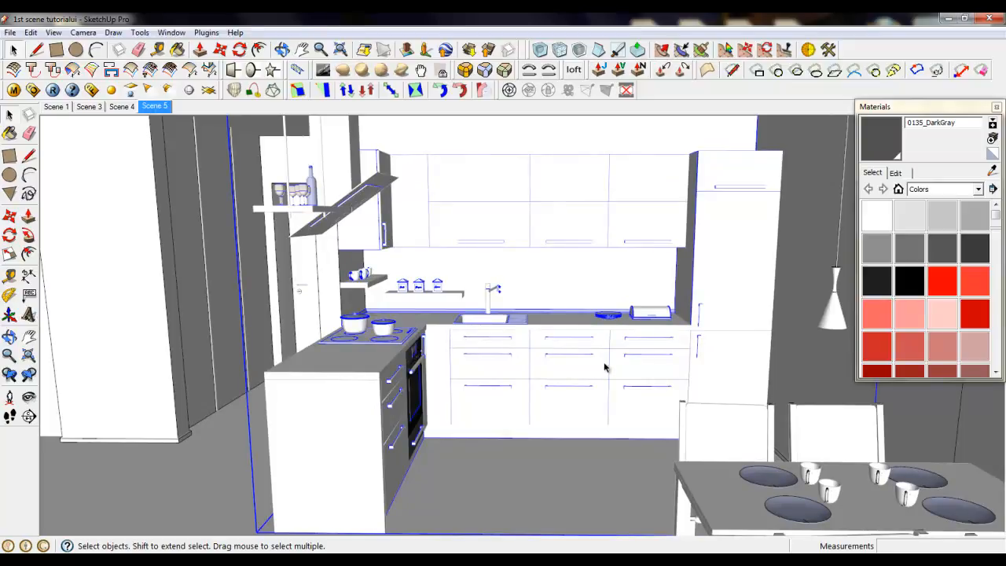
scroll(393, 399, "down", 3)
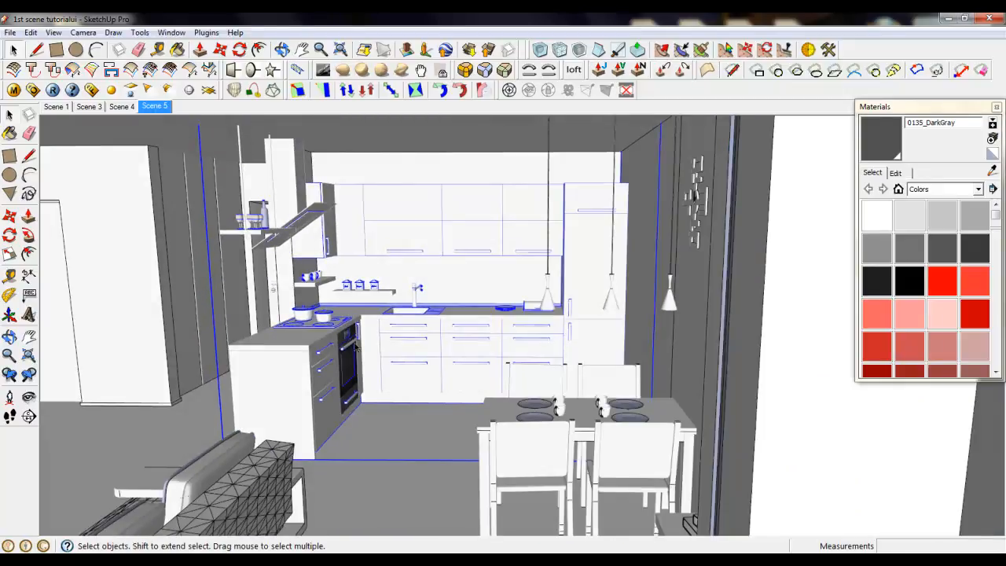
middle_click_drag(355, 346, 275, 347)
scroll(273, 350, "up", 3)
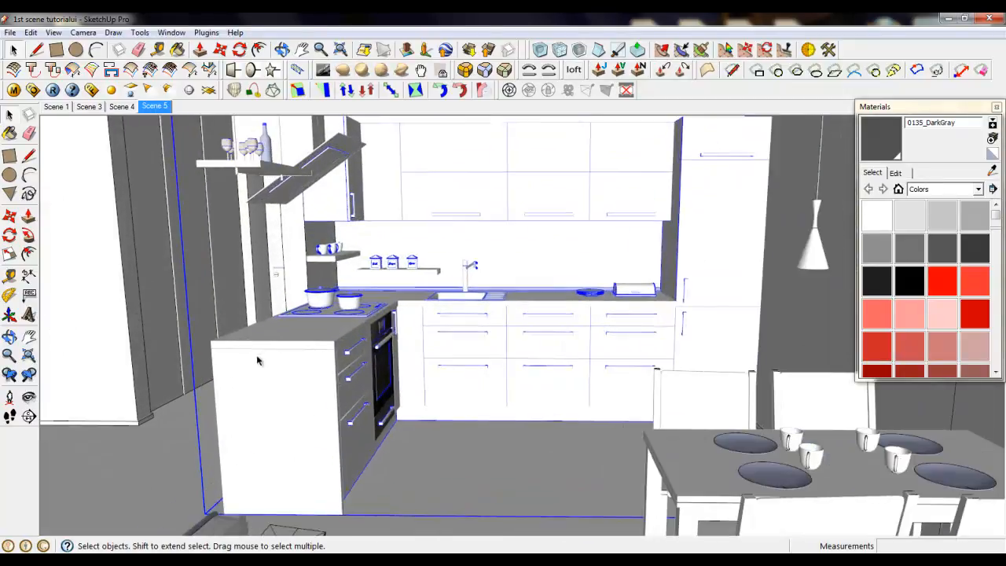
scroll(541, 348, "down", 2)
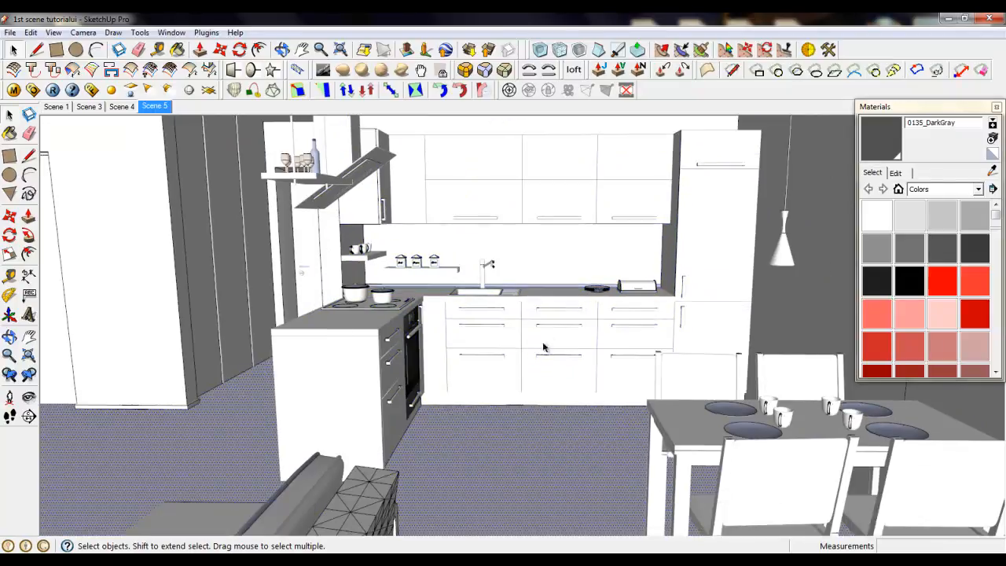
Step: Import the Floor light d image from the Desktop as a texture and lay it across the kitchen floor
left_click(11, 33)
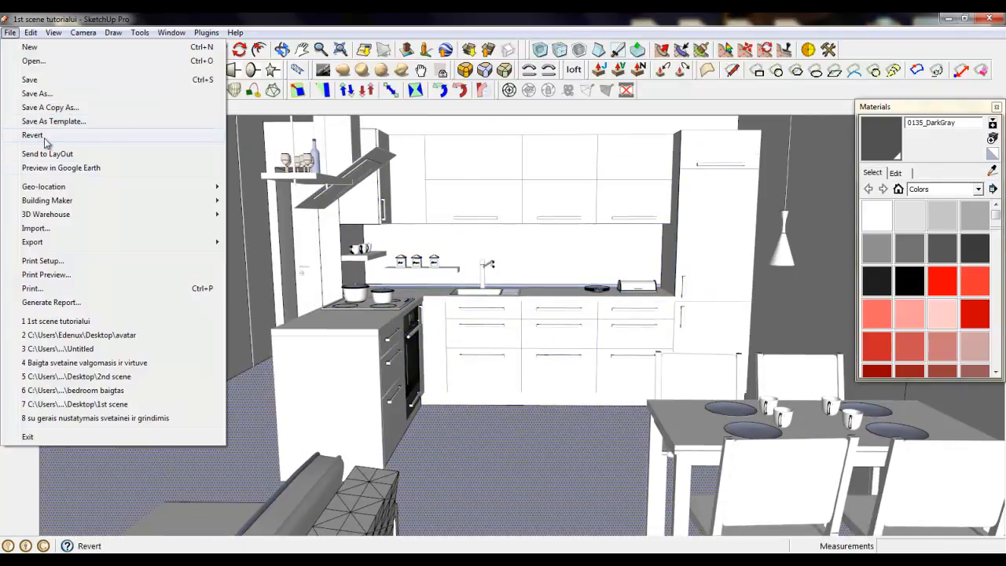
left_click(45, 227)
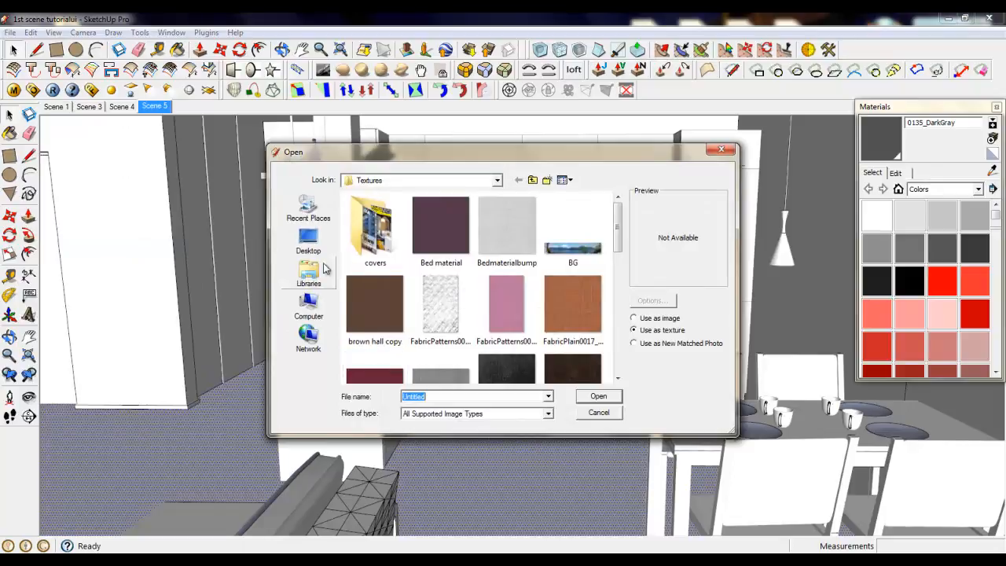
left_click(309, 239)
left_click_drag(618, 228, 634, 324)
left_click(633, 329)
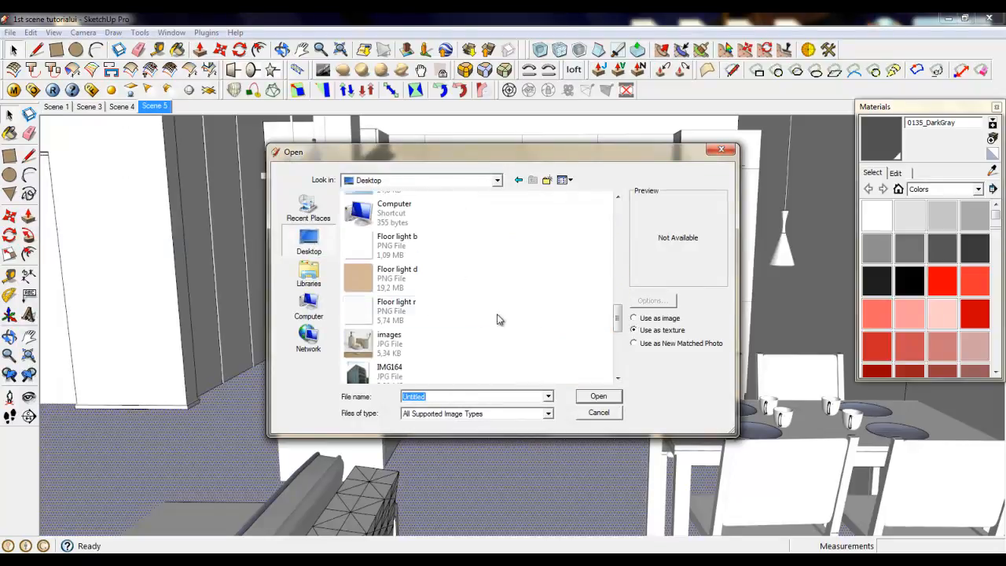
double_click(364, 283)
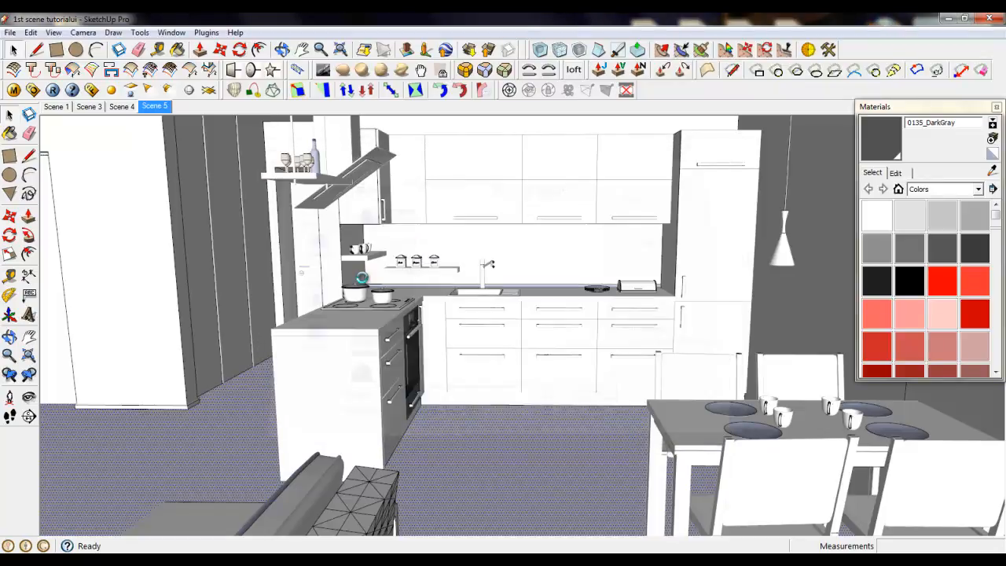
left_click(629, 416)
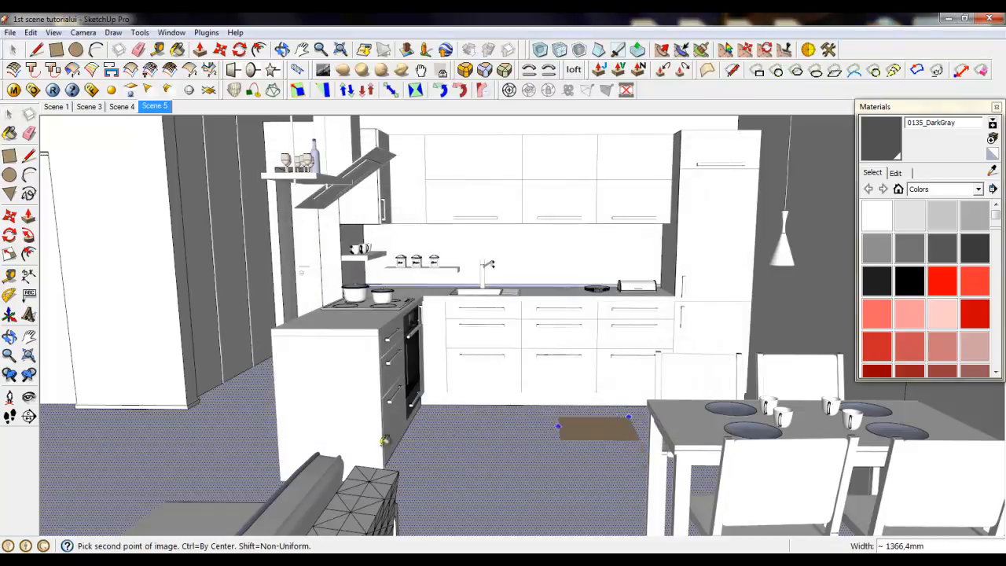
left_click(111, 415)
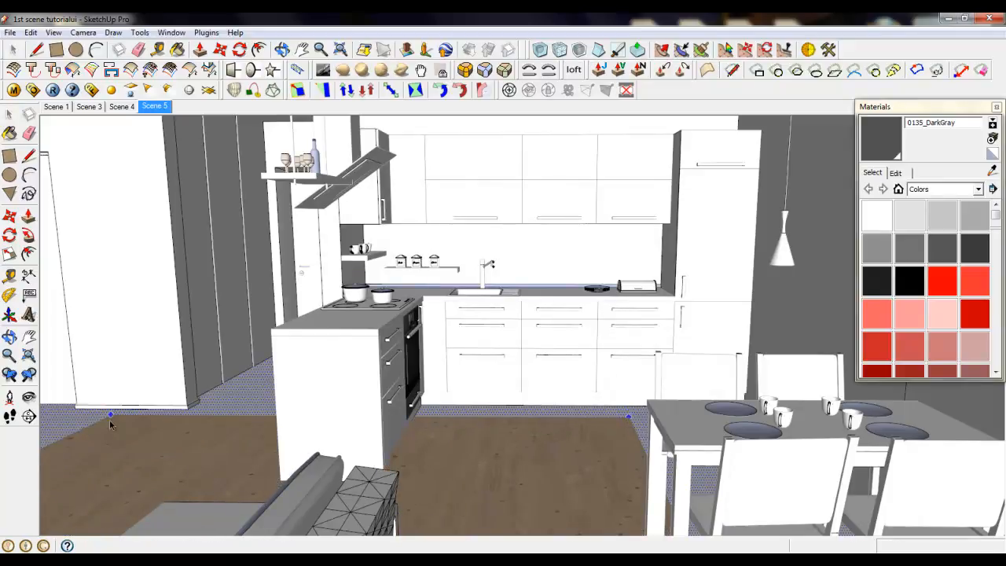
Step: Edit the position of the kitchen floor's wood texture and shift it across the floor
right_click(466, 443)
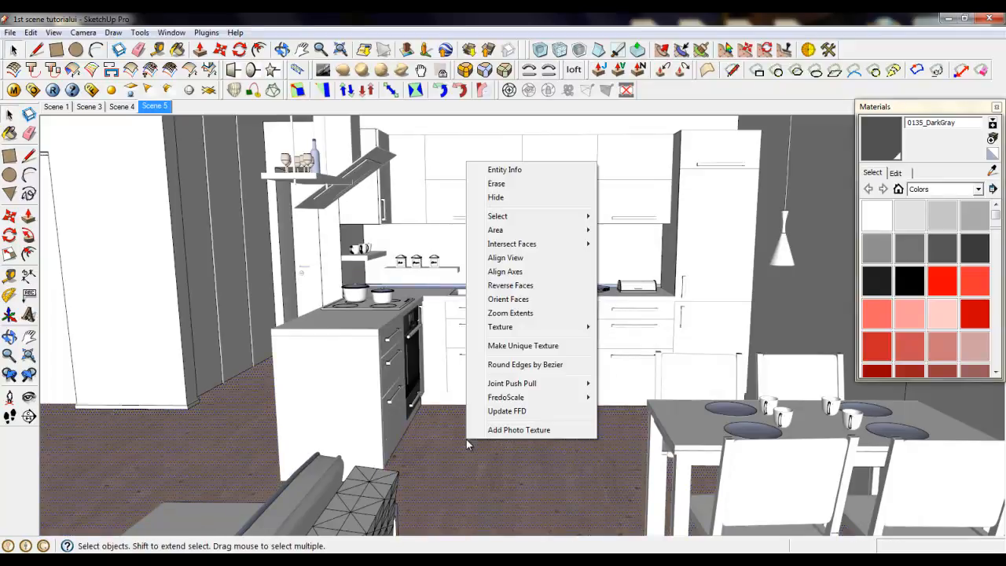
left_click(433, 439)
scroll(493, 500, "up", 6)
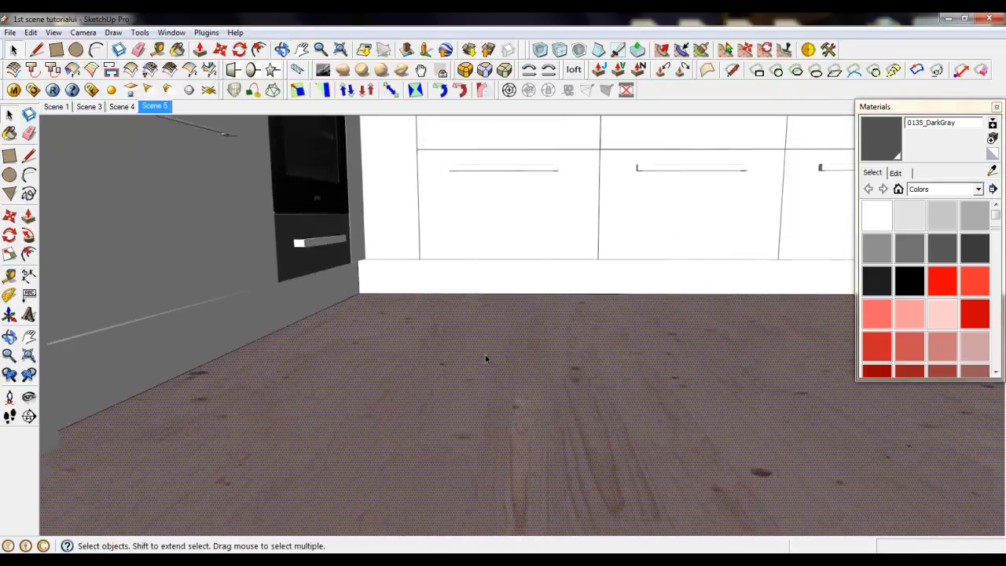
middle_click_drag(485, 354, 481, 415)
scroll(472, 393, "up", 3)
scroll(448, 275, "down", 6)
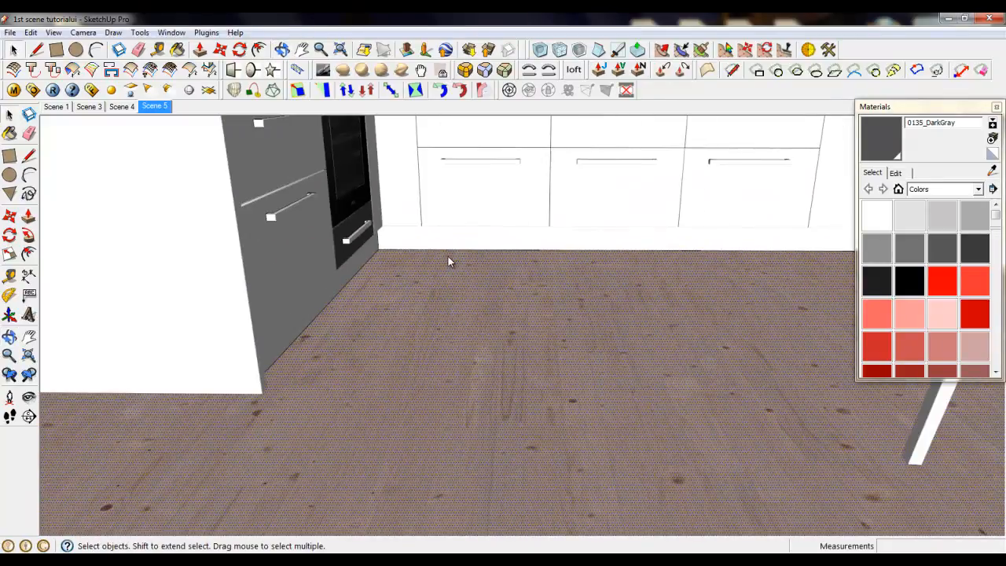
right_click(472, 353)
mouse_move(515, 242)
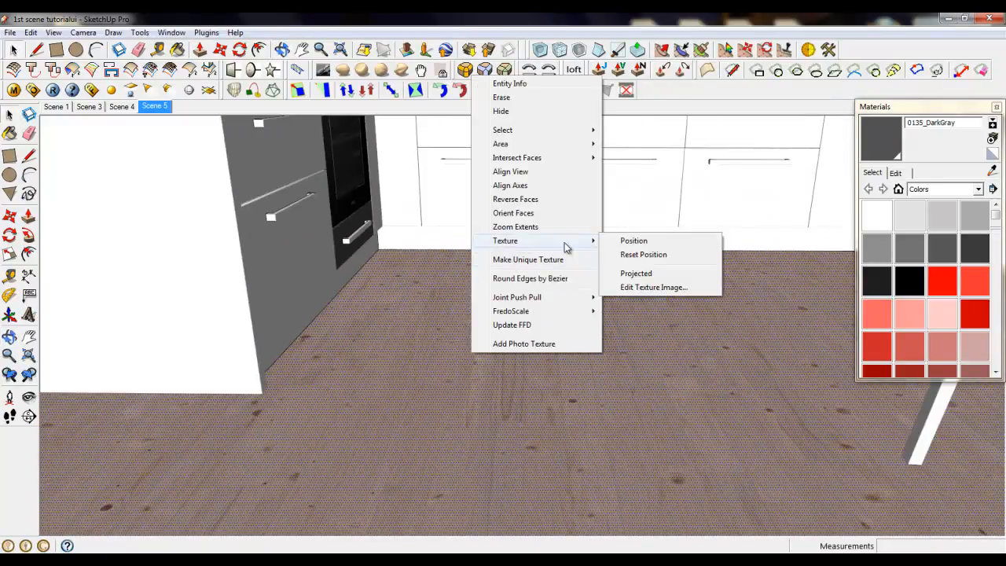
left_click(633, 243)
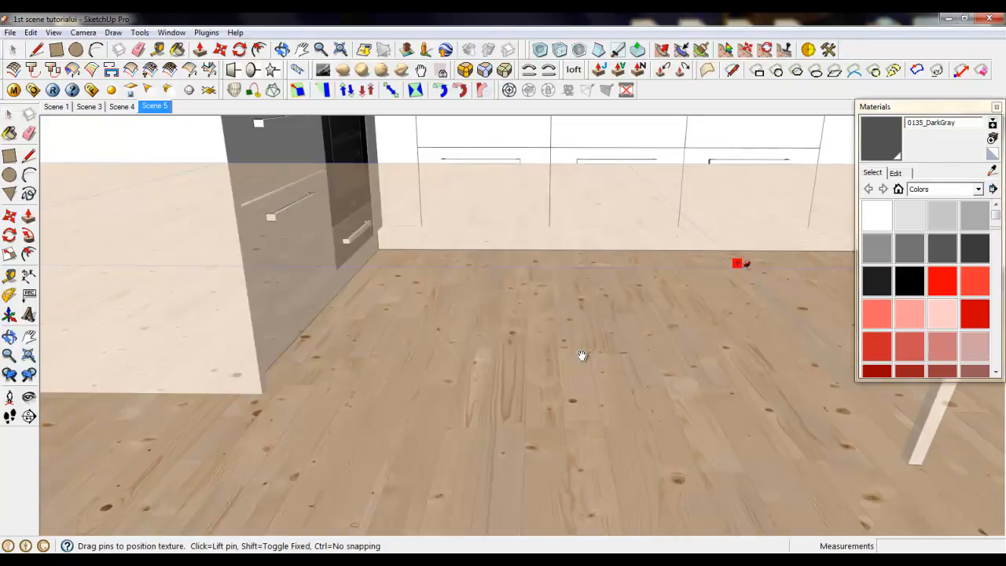
scroll(580, 350, "down", 4)
left_click_drag(159, 297, 411, 329)
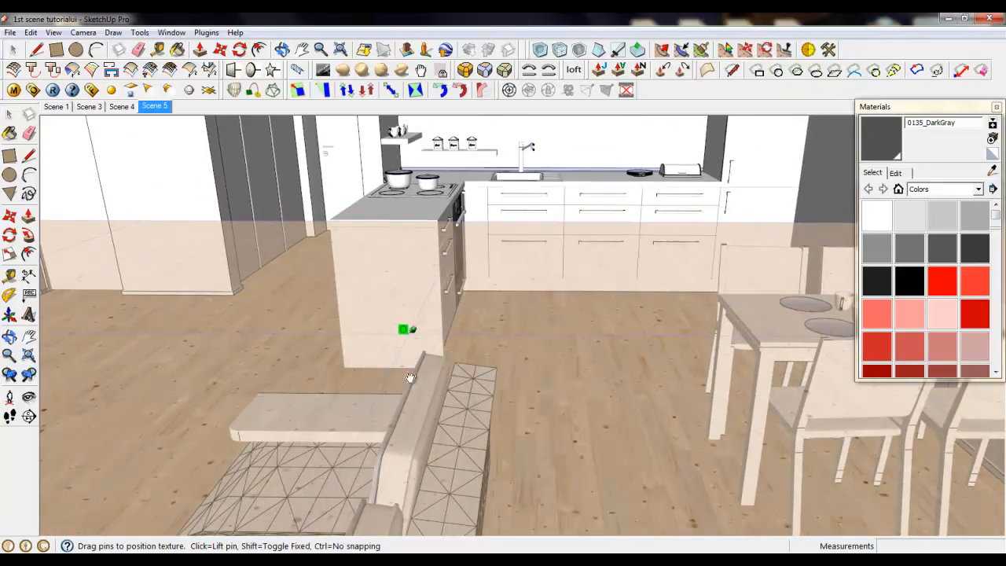
left_click_drag(411, 378, 600, 438)
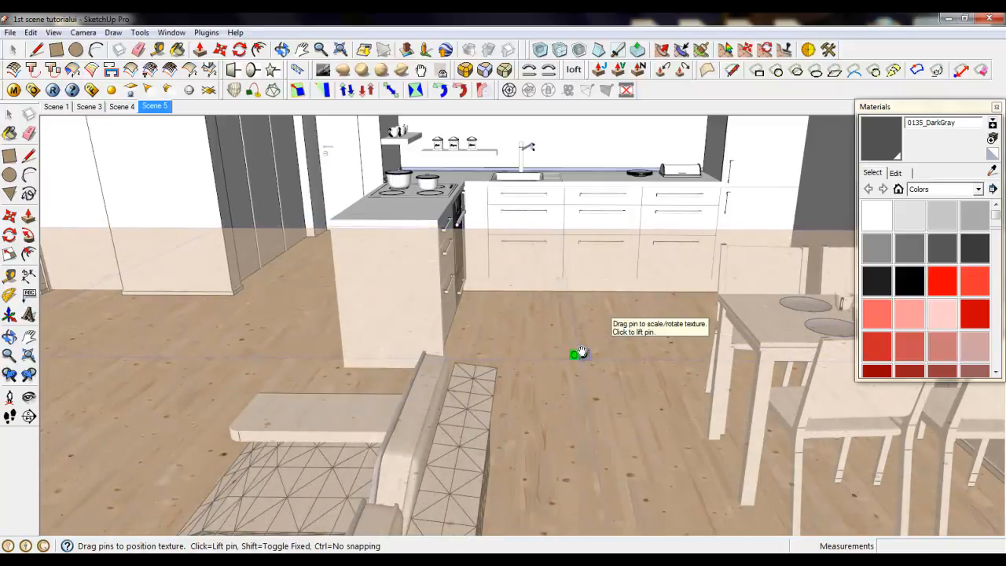
Step: Enlarge the floor's wood planks with the scale/rotate pin, shift the texture again and finish positioning it
left_click_drag(579, 353, 114, 353)
left_click_drag(614, 425, 786, 374)
left_click_drag(443, 372, 698, 376)
left_click_drag(574, 328, 389, 323)
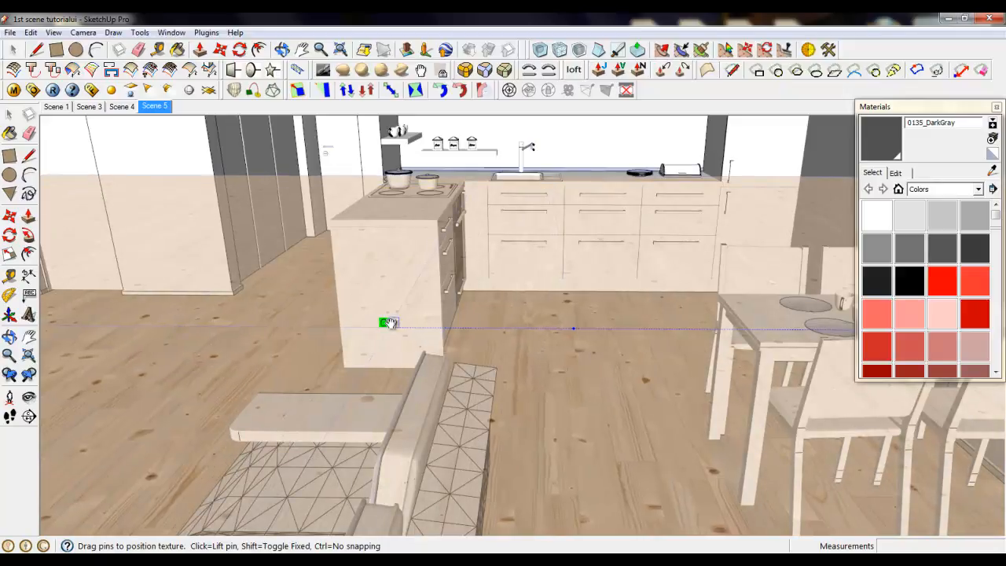
mouse_move(655, 381)
left_mouse_down()
mouse_move(403, 373)
mouse_move(168, 290)
left_mouse_up()
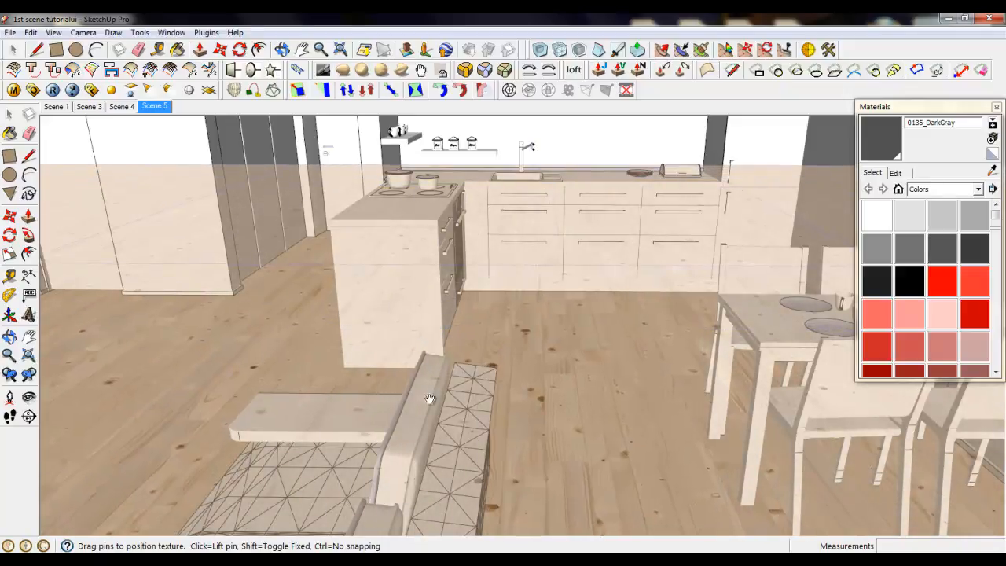
mouse_move(431, 399)
left_mouse_down()
mouse_move(331, 340)
mouse_move(366, 308)
left_mouse_up()
right_click(523, 323)
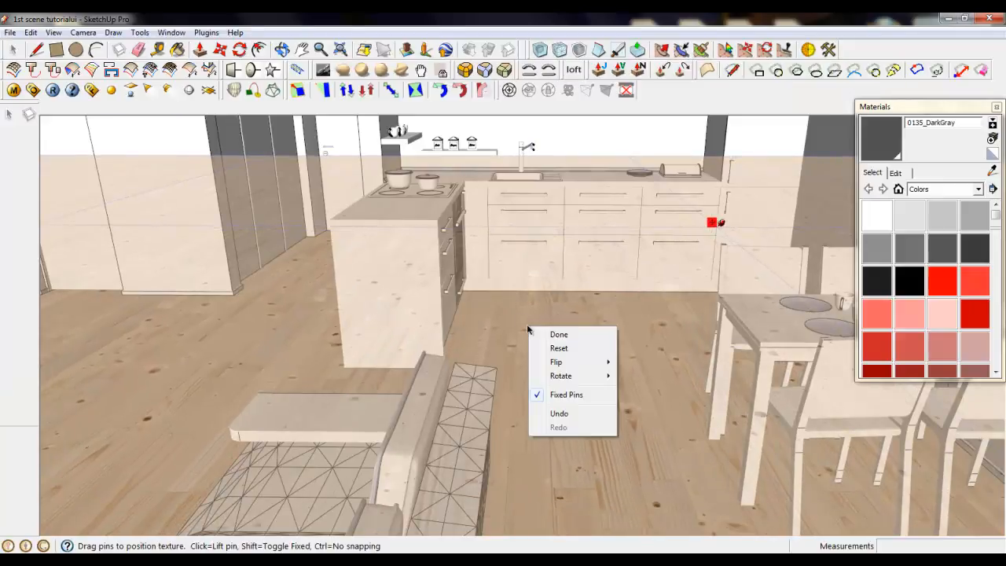
left_click(554, 332)
Step: Add a reflection layer to the Floor light d material in the V-Ray Material Editor
scroll(571, 296, "up", 5)
middle_click_drag(570, 297, 493, 281)
scroll(493, 280, "down", 3)
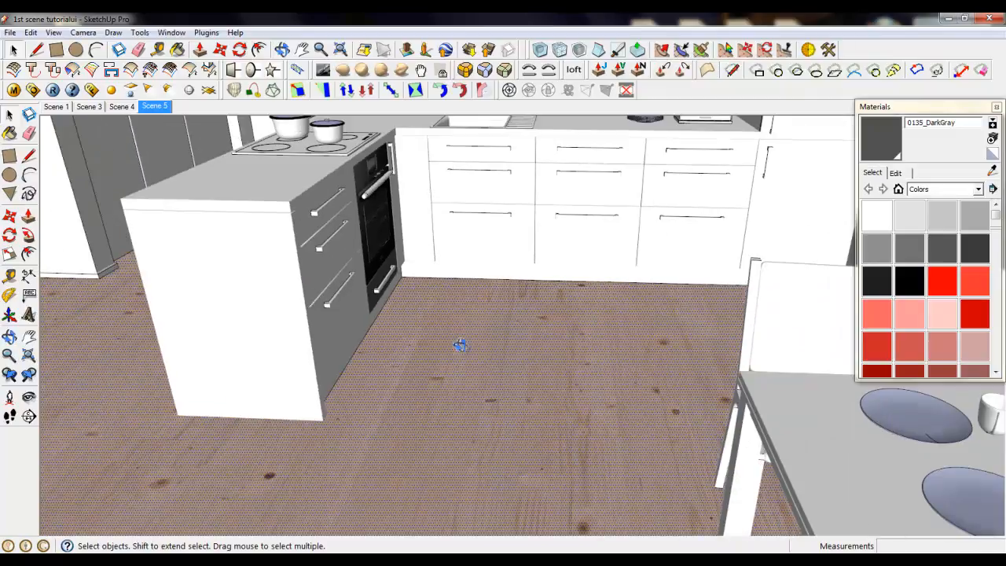
middle_click_drag(461, 348, 477, 335)
scroll(683, 397, "down", 2)
scroll(682, 397, "down", 2)
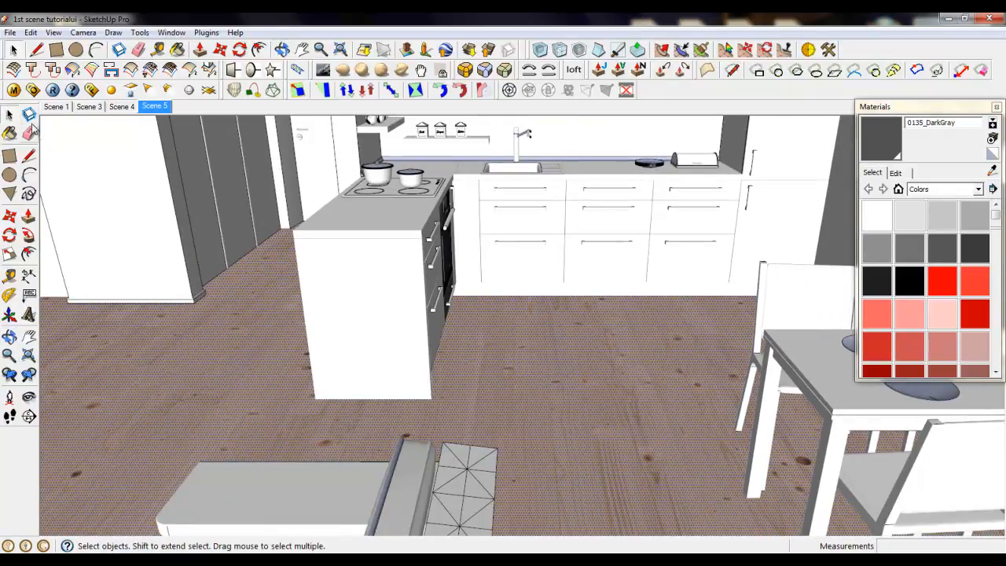
left_click(15, 90)
left_click(248, 324)
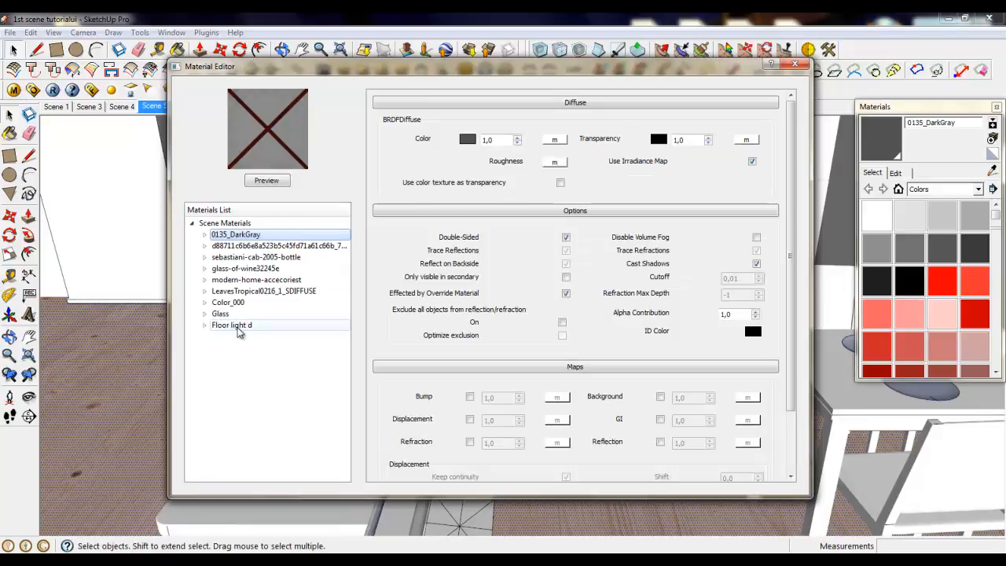
left_click_drag(353, 69, 457, 59)
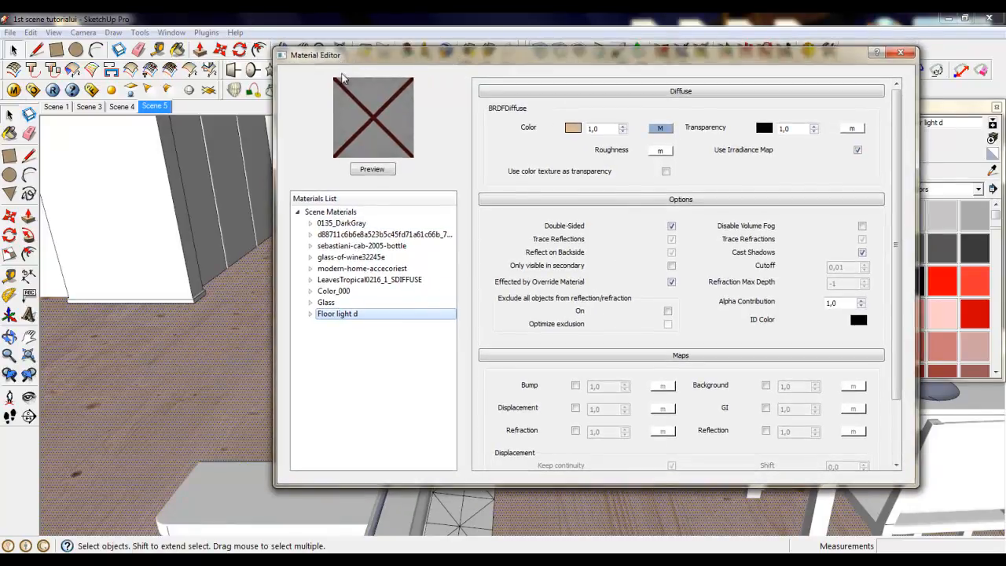
right_click(334, 315)
mouse_move(475, 322)
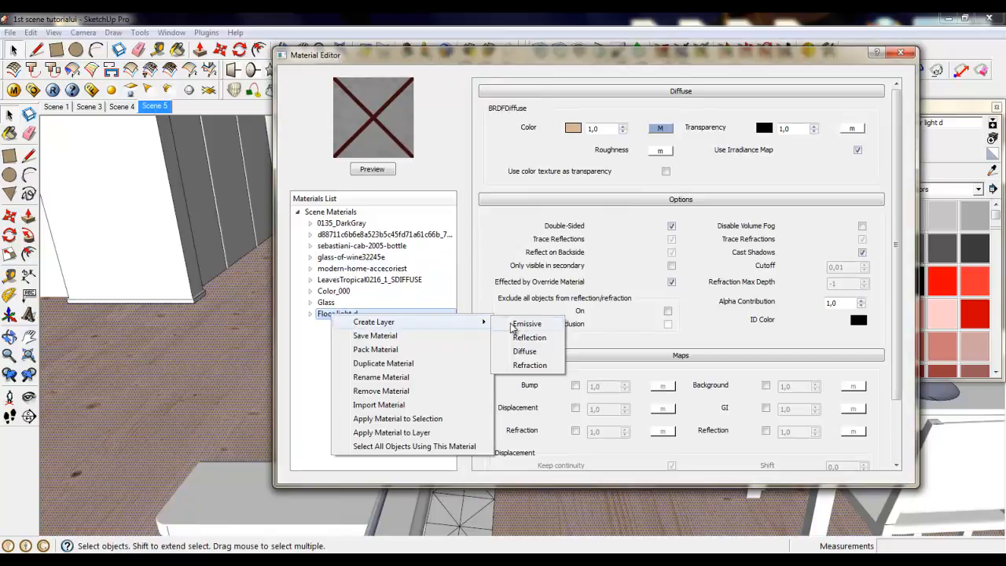
left_click(537, 339)
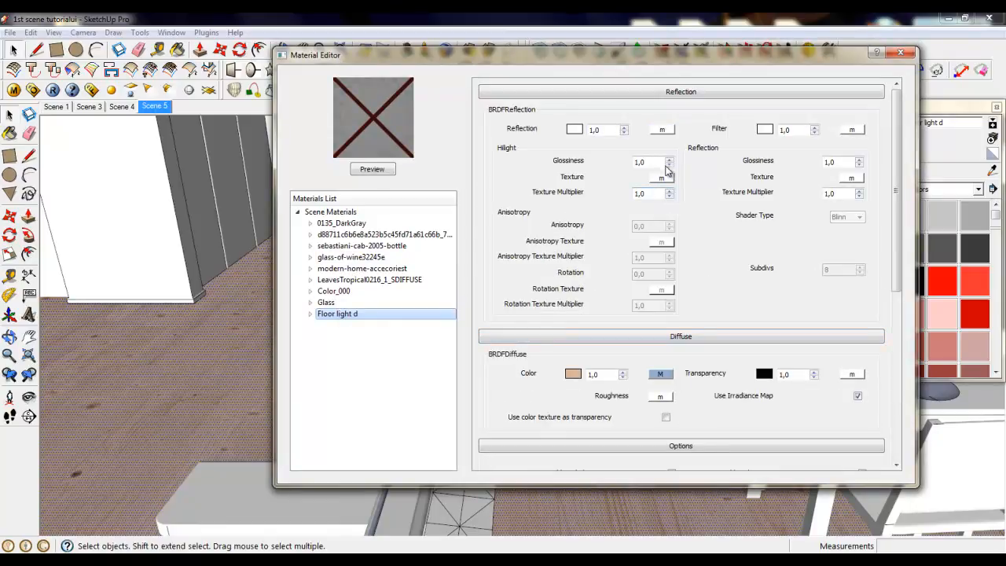
Step: Assign a TexFresnel map to the reflection layer of the Floor light d material
left_click_drag(644, 65, 627, 60)
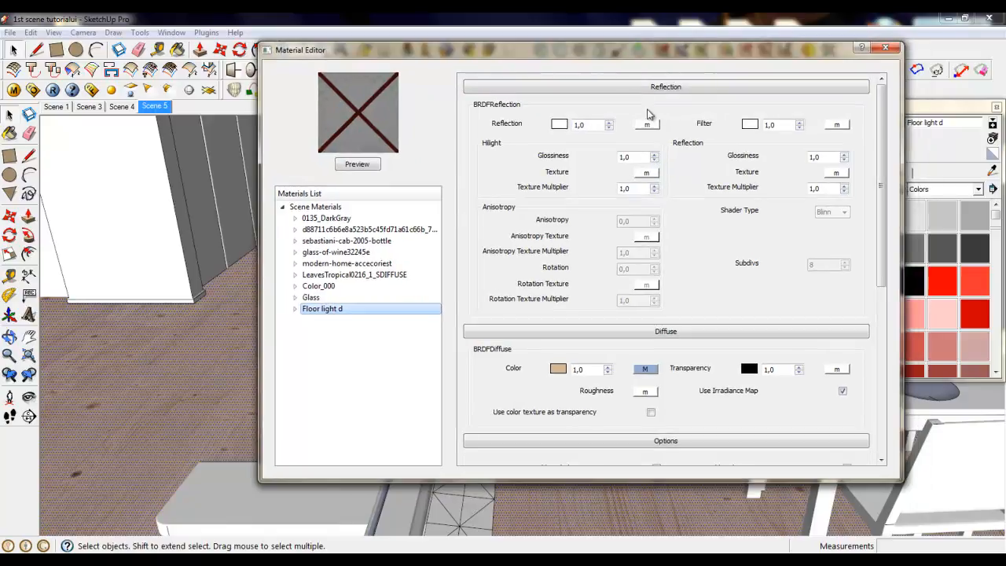
left_click(647, 126)
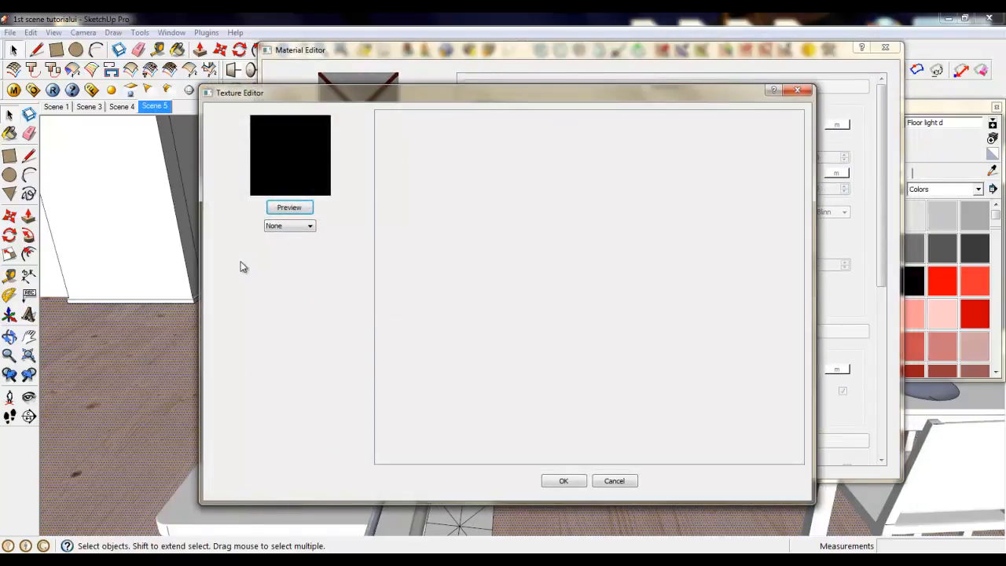
left_click(284, 227)
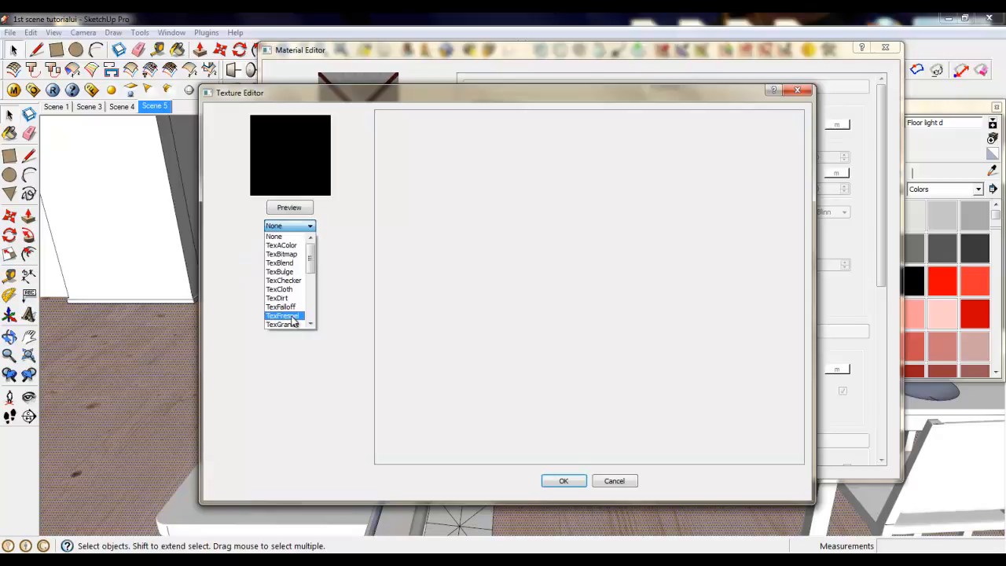
left_click(283, 315)
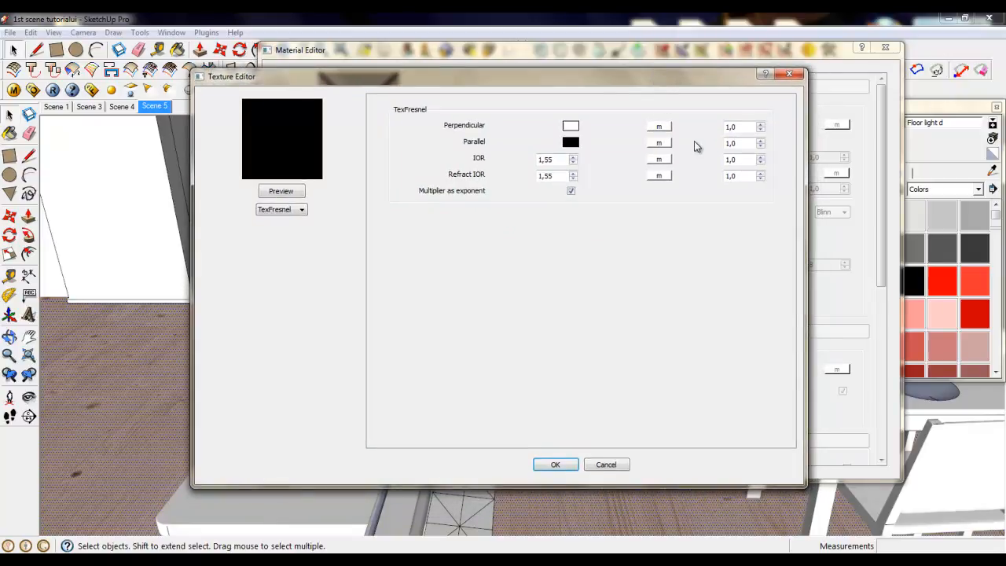
Step: Load the Floor light d image from the Desktop as a TexBitmap in the Fresnel map's Perpendicular slot and accept the map
left_click(666, 132)
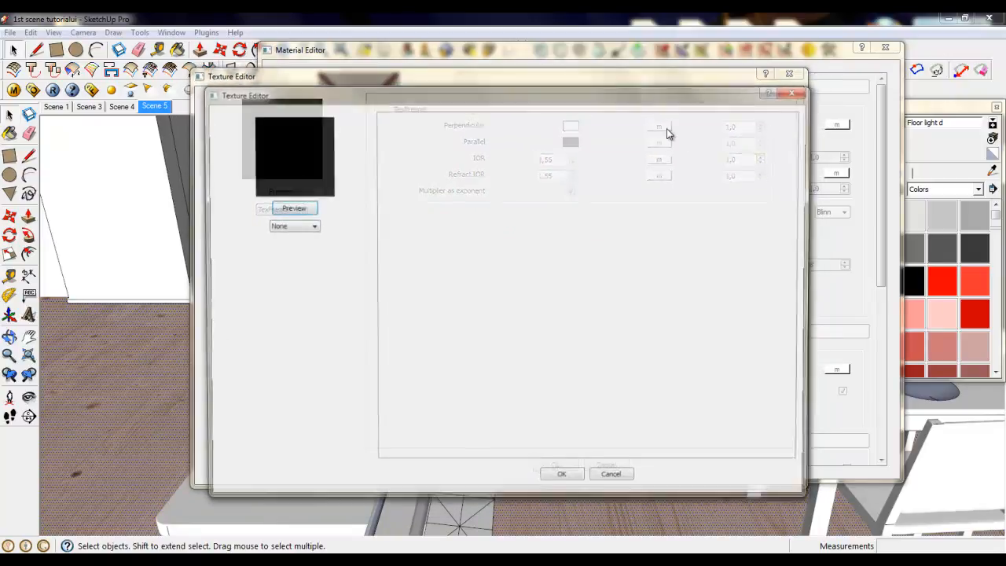
left_click(310, 226)
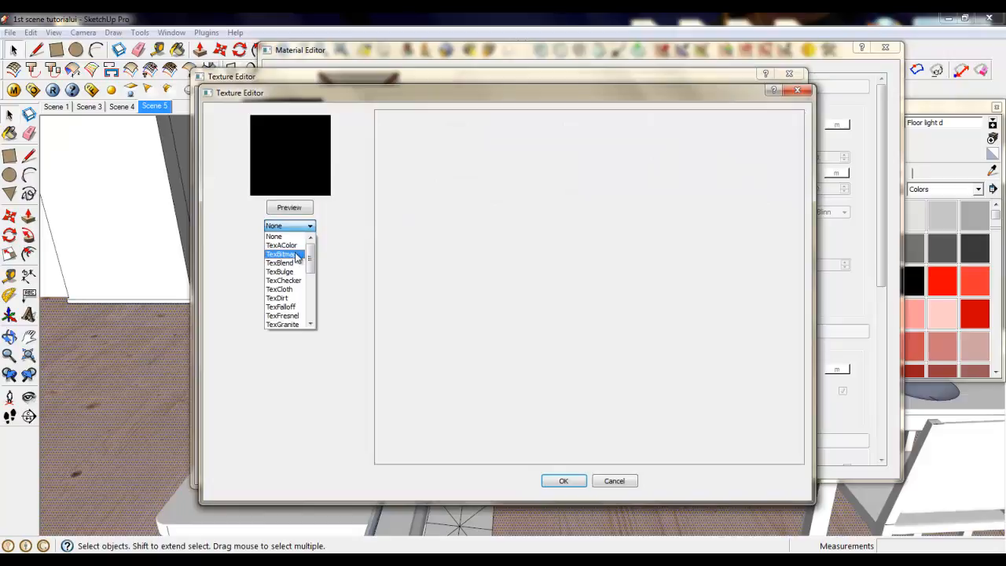
left_click(292, 254)
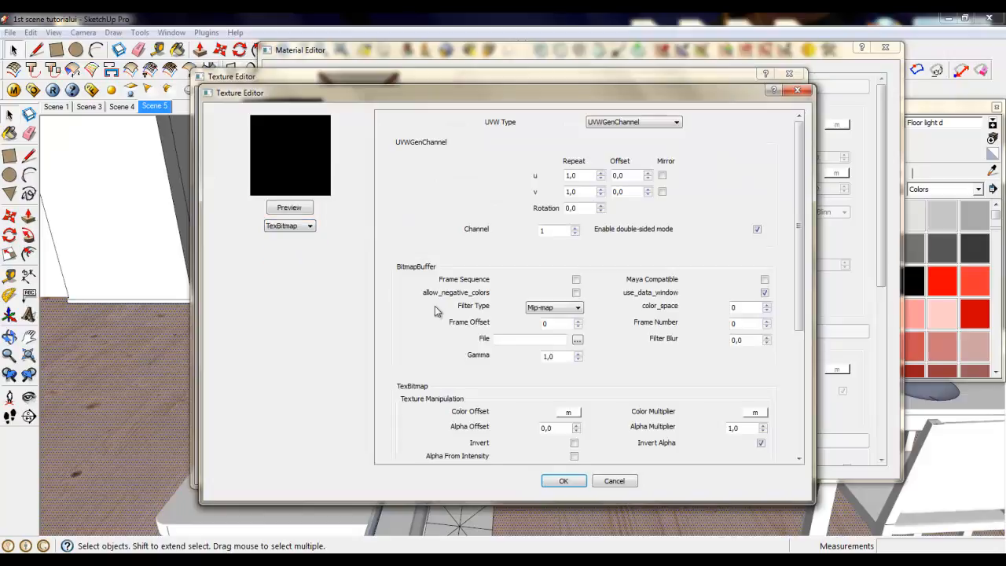
left_click(577, 340)
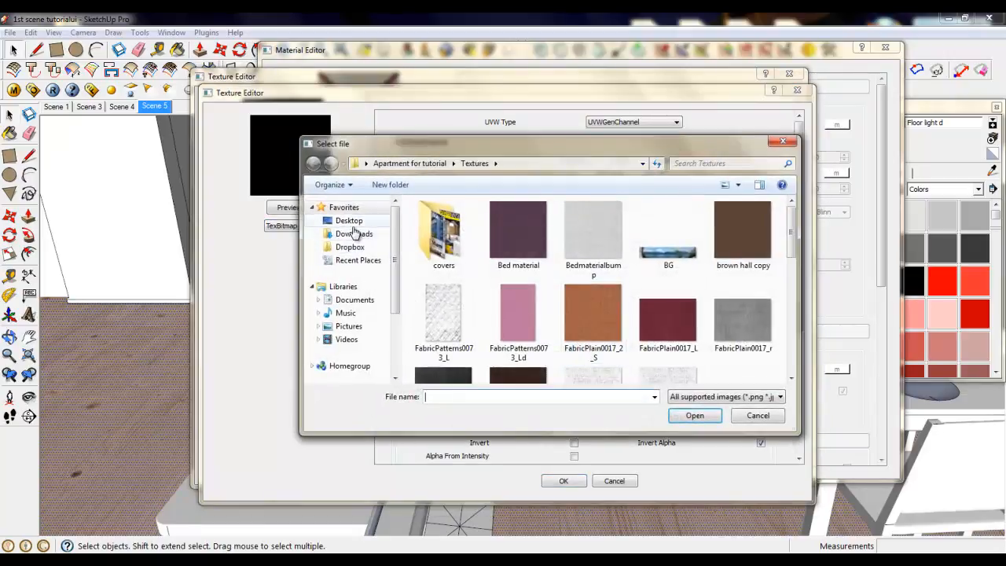
left_click(349, 220)
left_click_drag(792, 228, 808, 360)
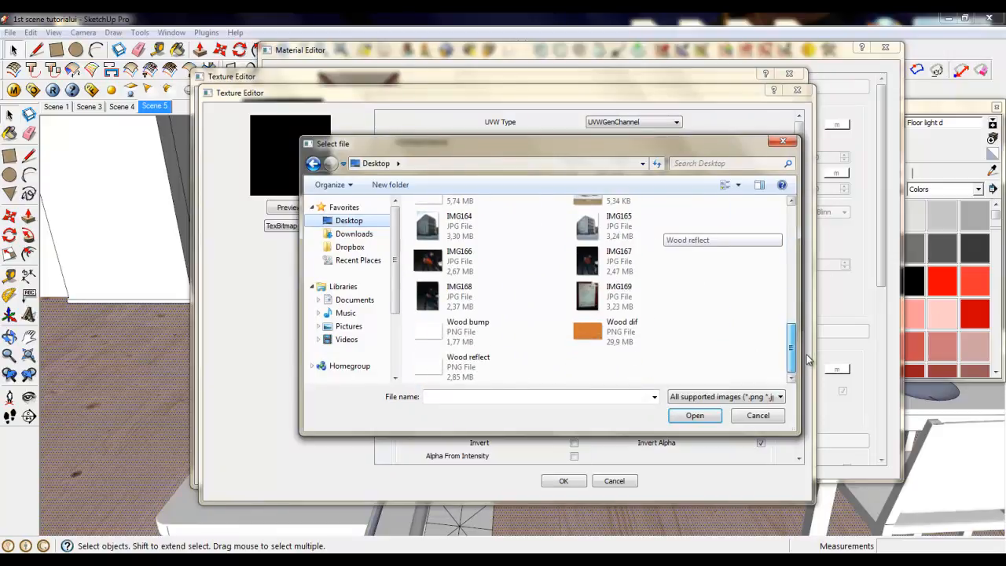
scroll(644, 322, "up", 3)
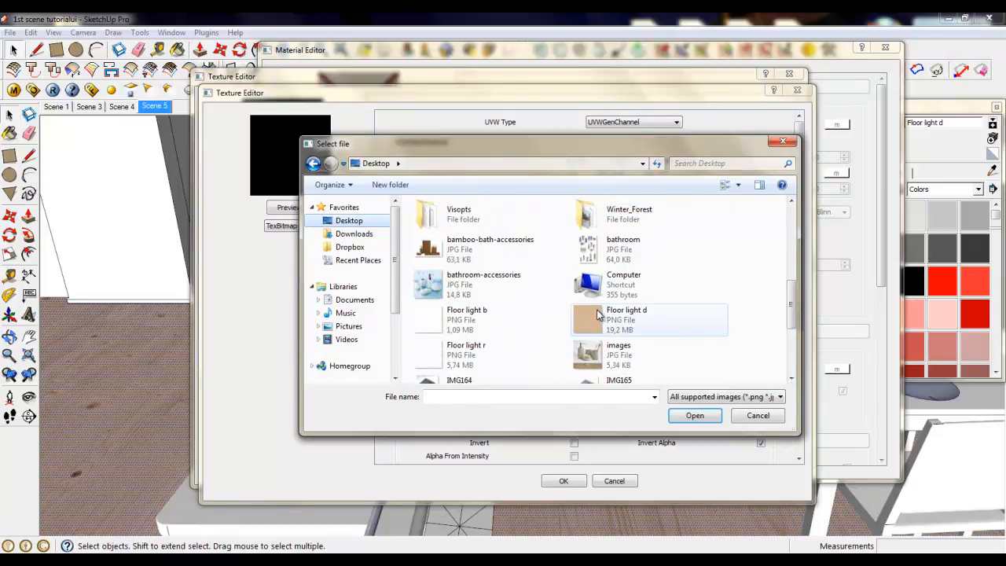
left_click(597, 314)
left_click(696, 419)
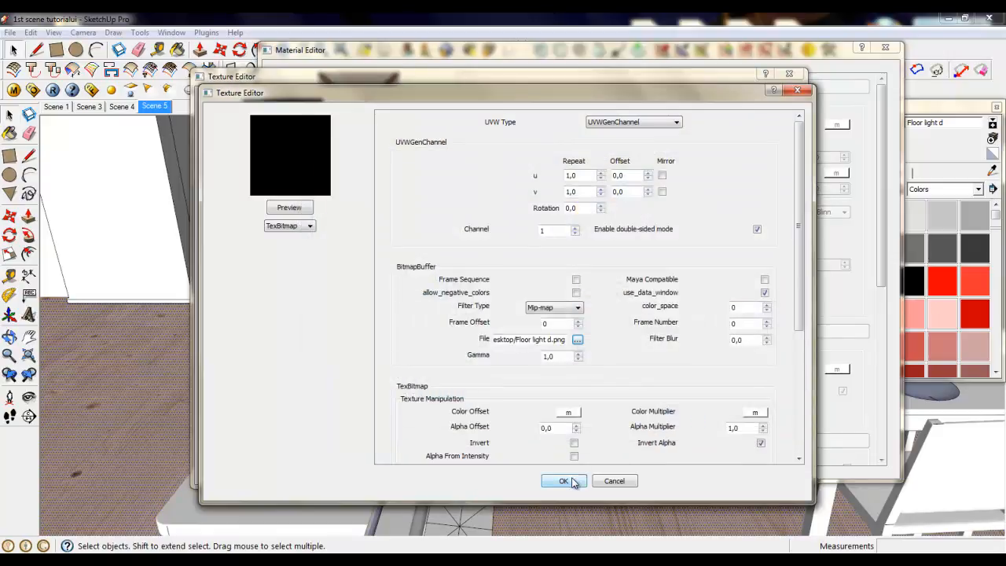
left_click(573, 482)
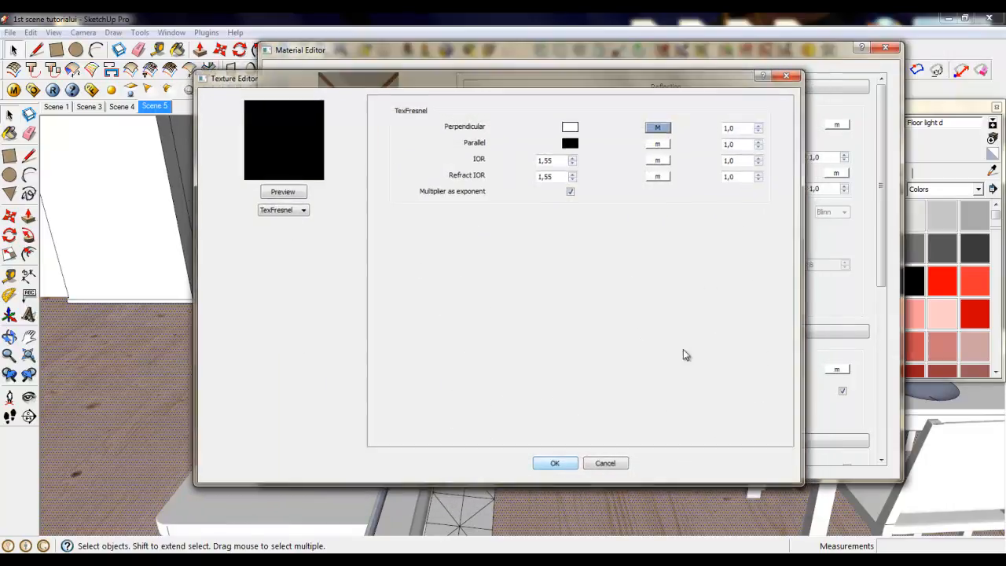
key("Return")
Step: Reopen the reflection's Fresnel map and lower the Perpendicular texture's multiplier below 1
left_click(659, 127)
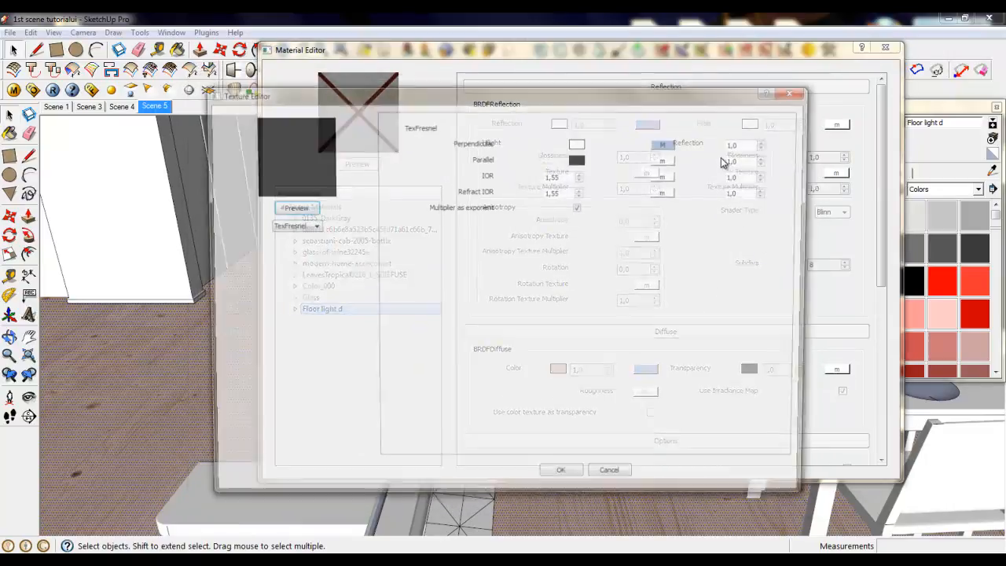
double_click(739, 143)
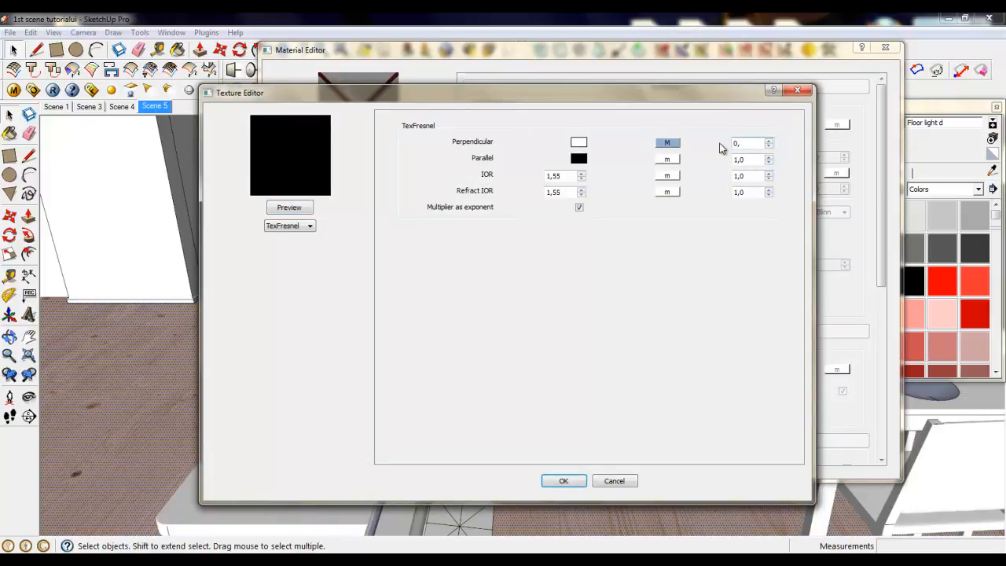
left_click(572, 192)
left_click(582, 479)
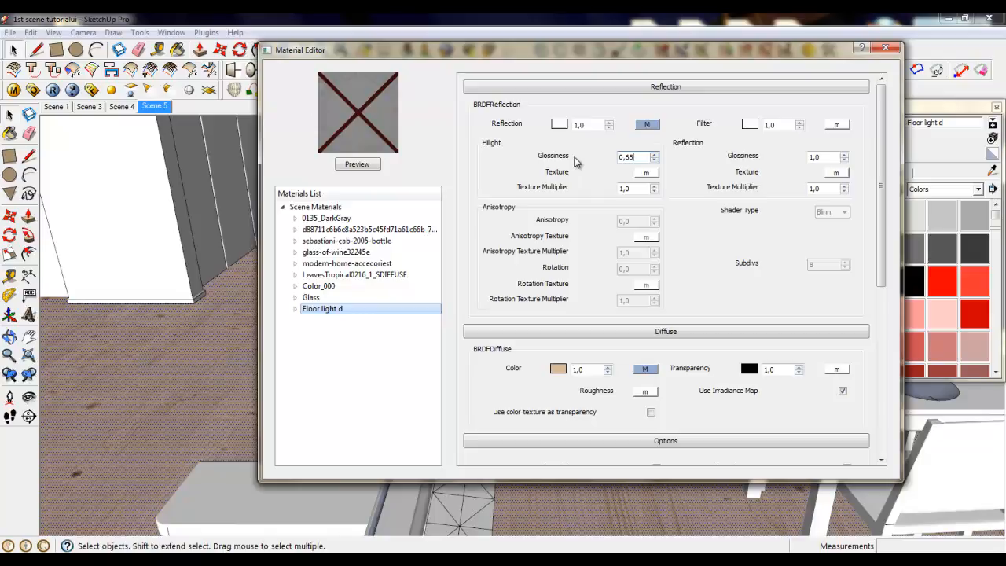
Step: Set the floor material's highlight glossiness to 0,65 and its reflection glossiness to 0,85
left_click(574, 158)
double_click(818, 157)
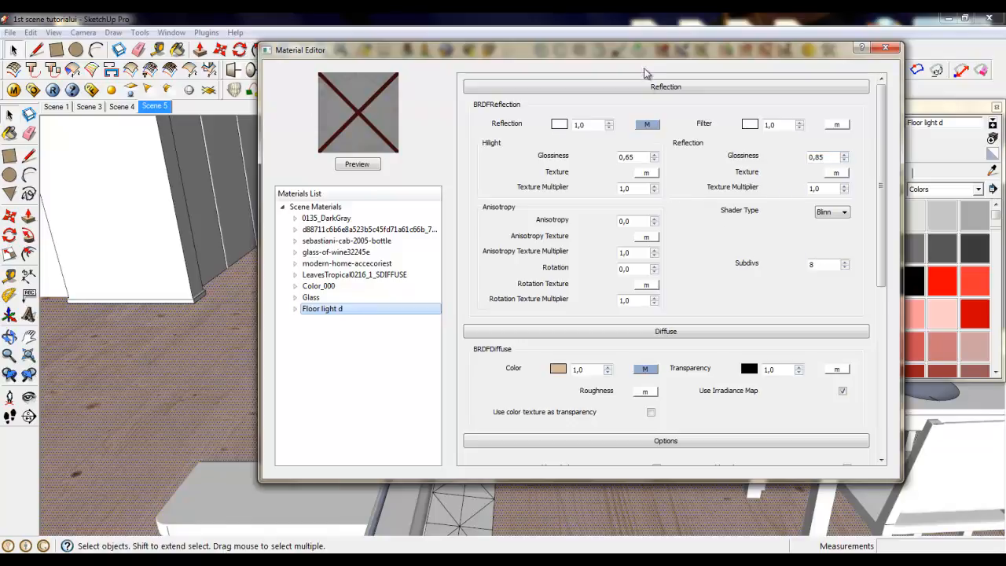
left_click_drag(616, 45, 592, 40)
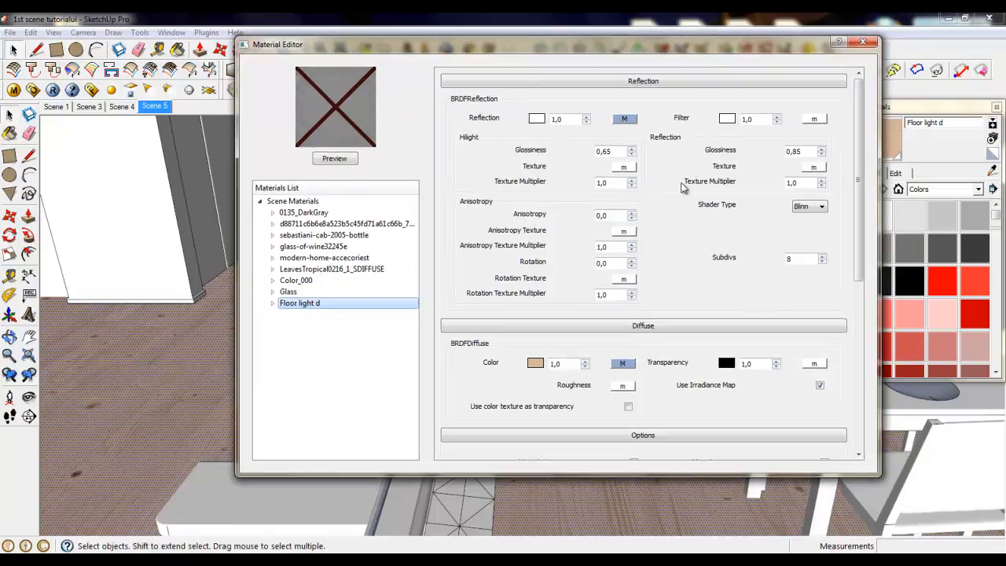
Step: Load the Floor light r image from the Desktop as a TexBitmap for the highlight glossiness texture and preview it
left_click(625, 166)
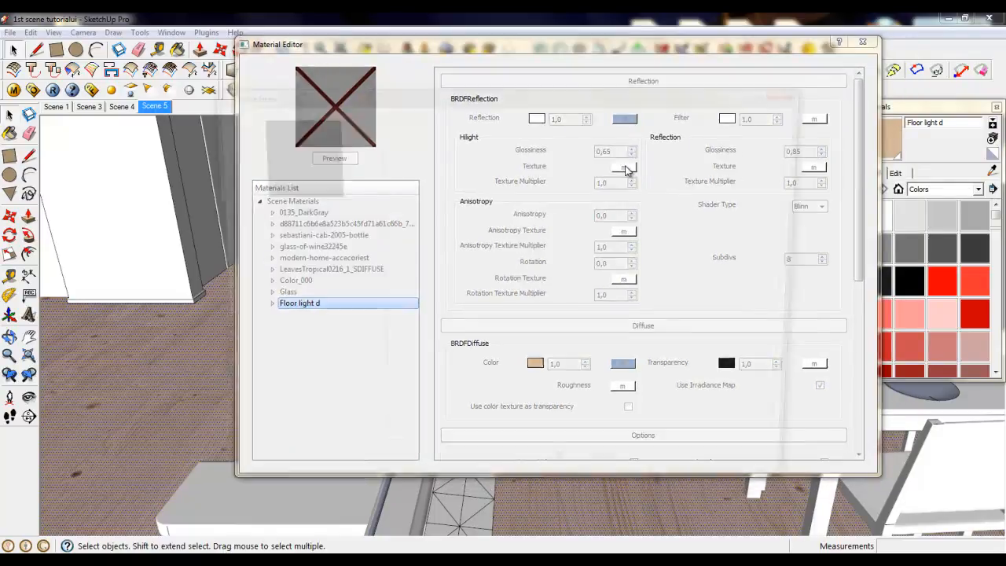
left_click_drag(631, 103, 691, 80)
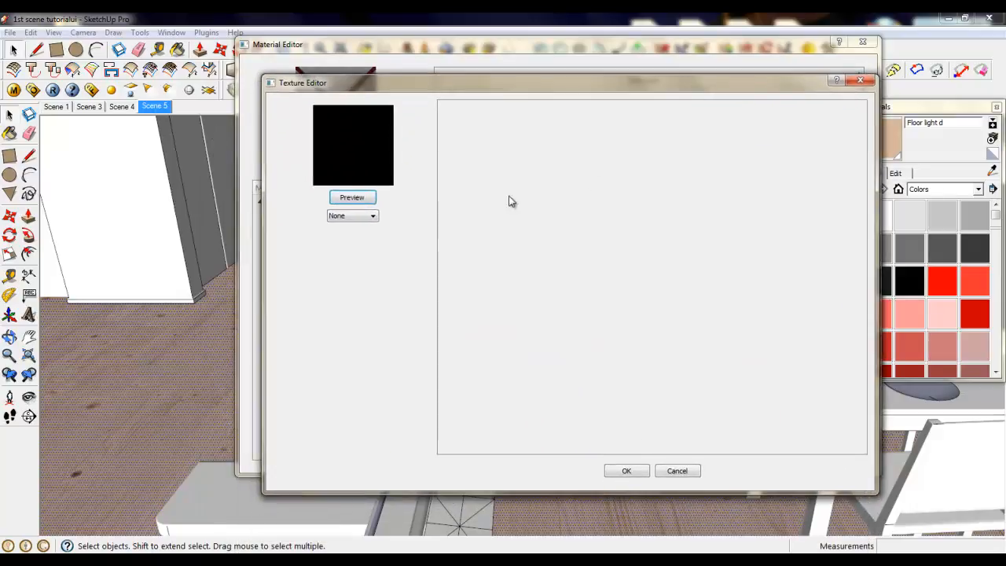
left_click(352, 217)
left_click(352, 245)
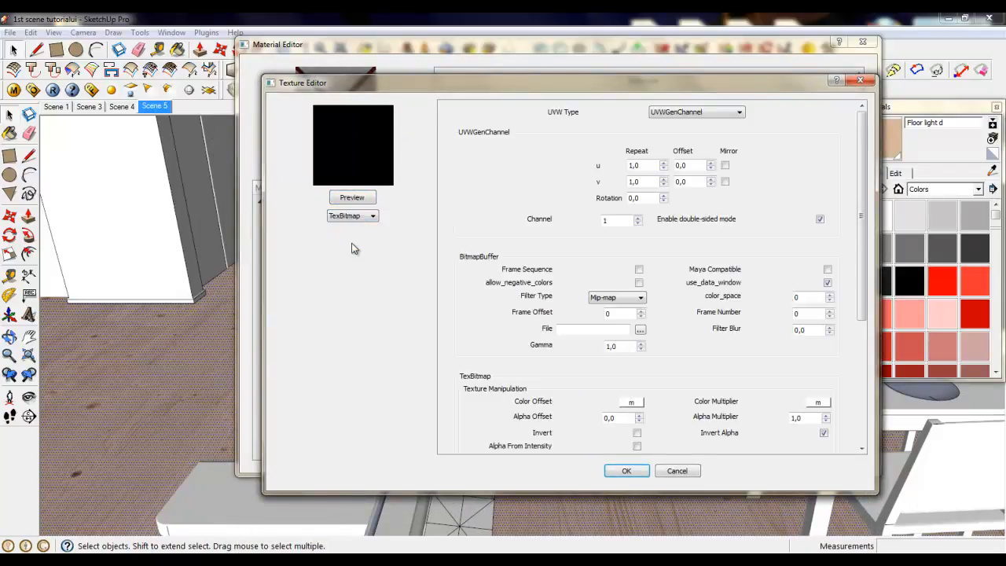
left_click(642, 331)
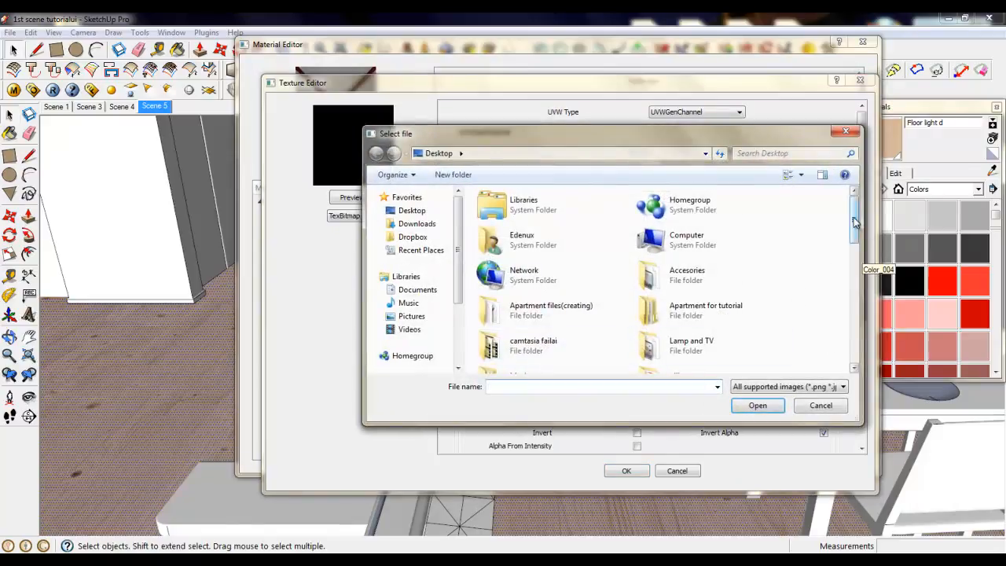
left_click_drag(854, 224, 849, 315)
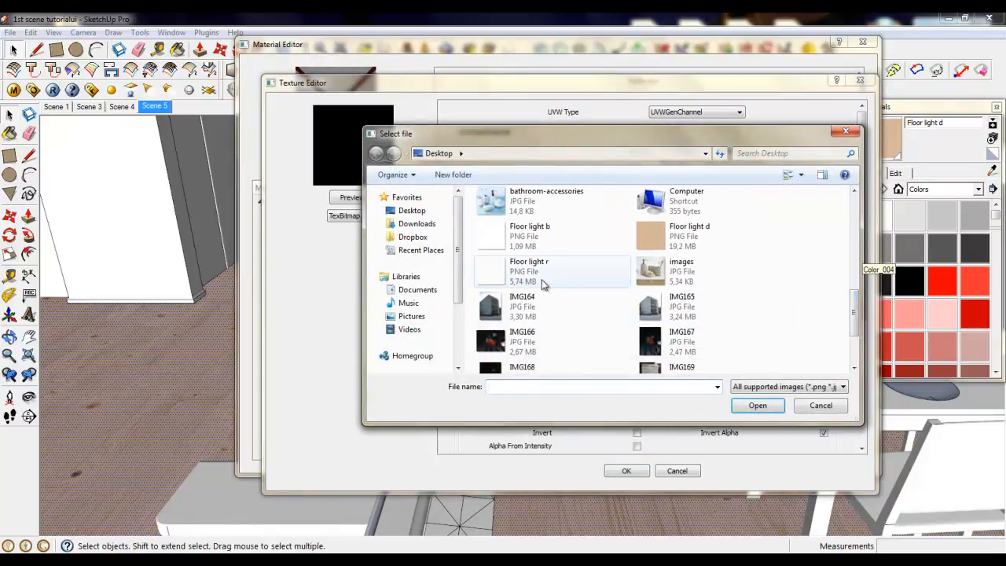
left_click(526, 274)
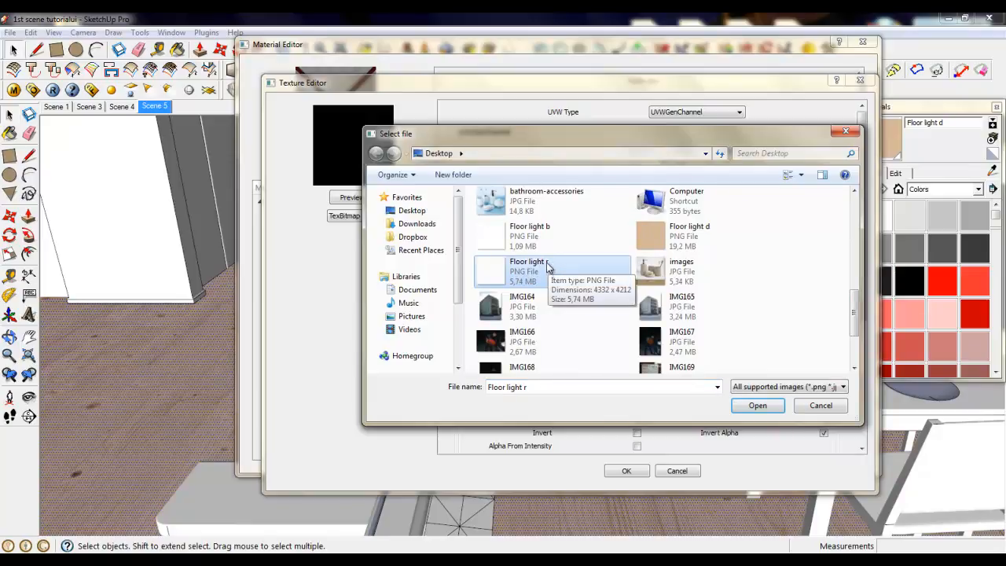
left_click(759, 406)
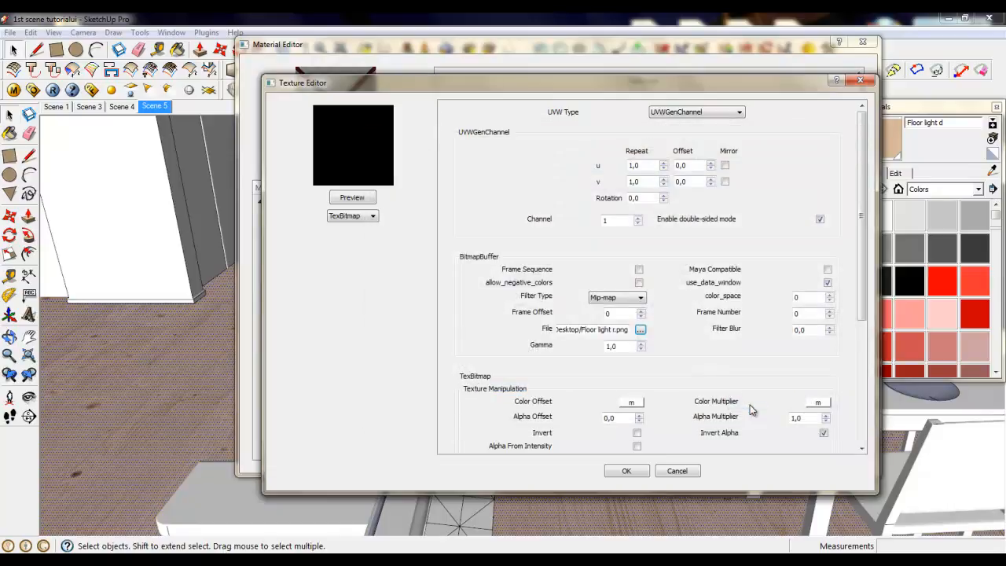
left_click(641, 472)
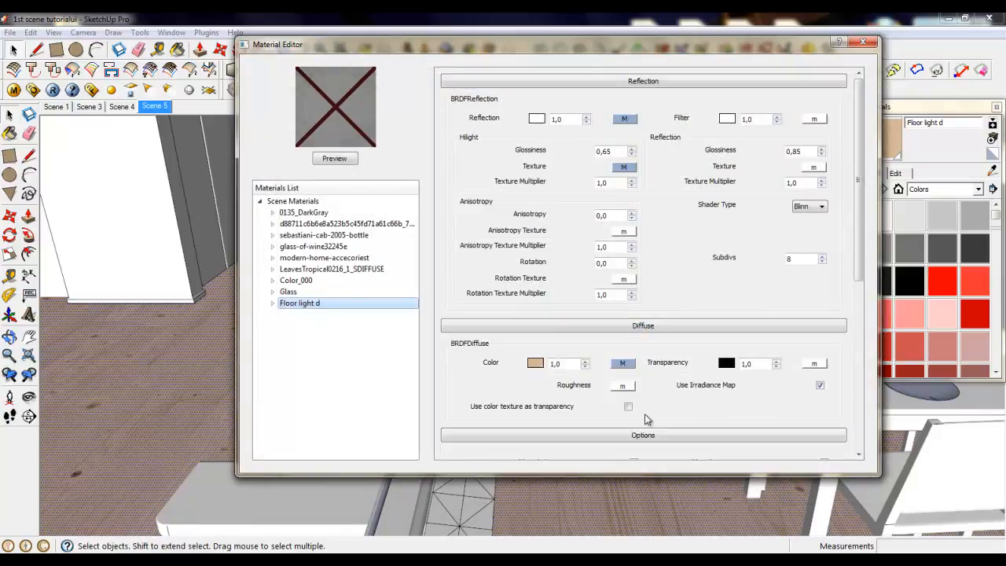
left_click(627, 169)
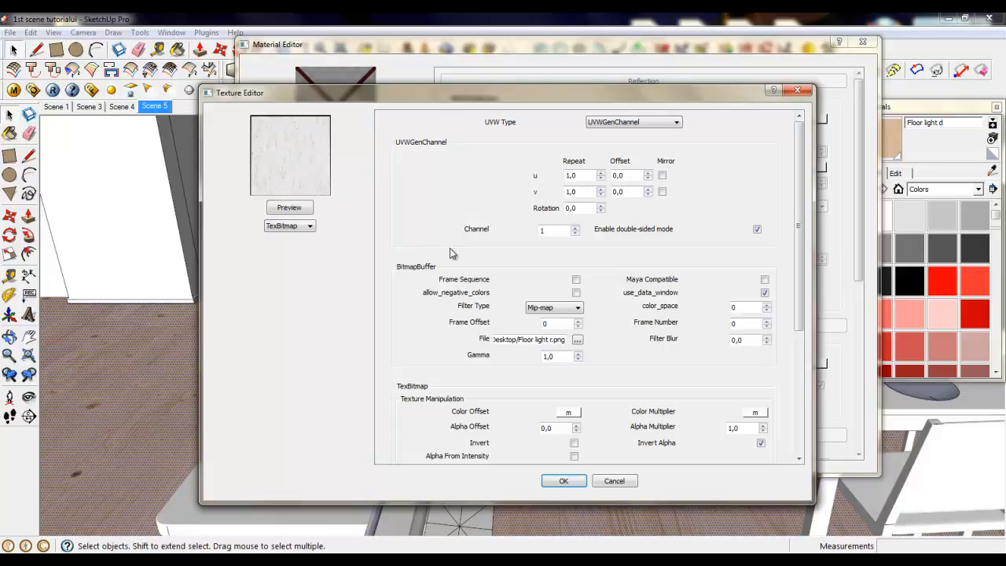
left_click(579, 482)
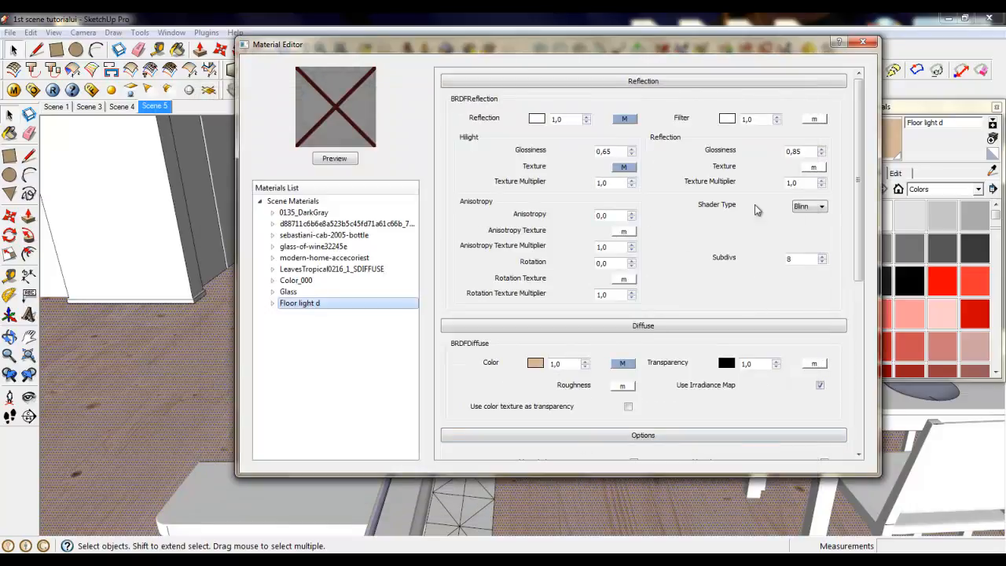
Step: Set the texture multipliers of both the highlight and reflection glossiness to 0,83
left_click_drag(613, 185, 583, 181)
key("BackSpace")
left_click_drag(809, 183, 757, 184)
type("0,83")
Step: Load the Floor light r image from the Desktop as a TexBitmap for the reflection glossiness texture
left_click(814, 167)
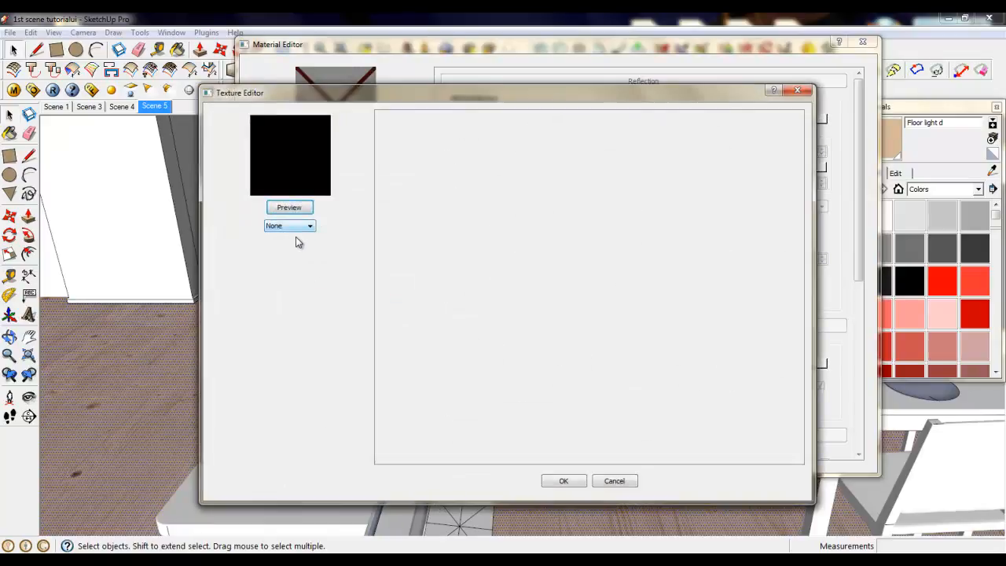
left_click(295, 230)
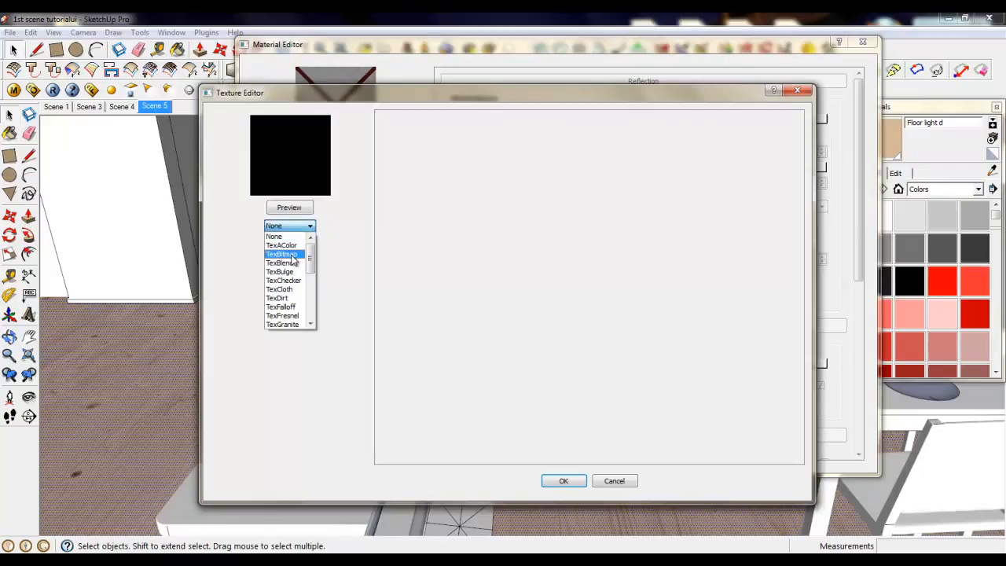
left_click(296, 251)
left_click(579, 342)
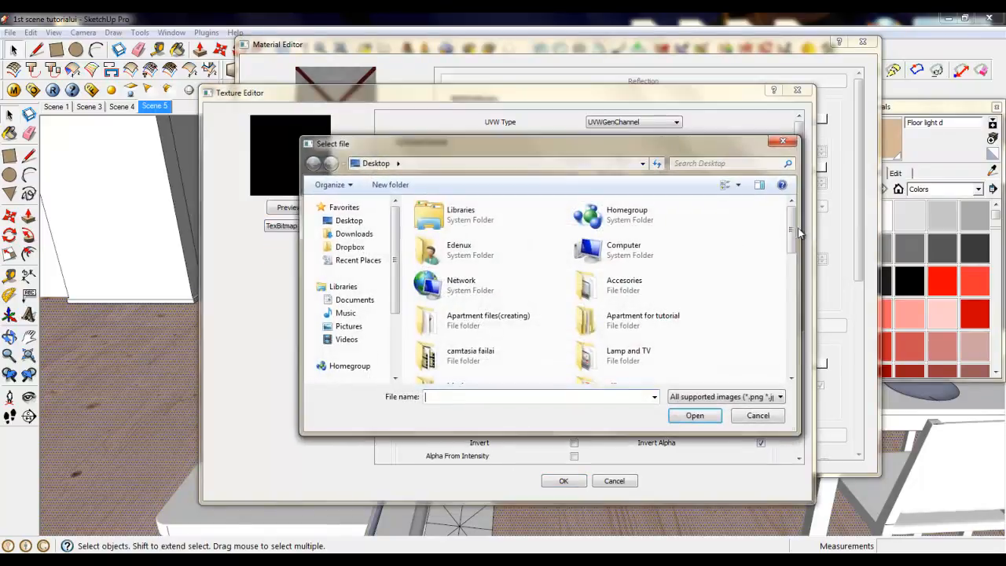
left_click_drag(792, 226, 790, 318)
left_click(482, 303)
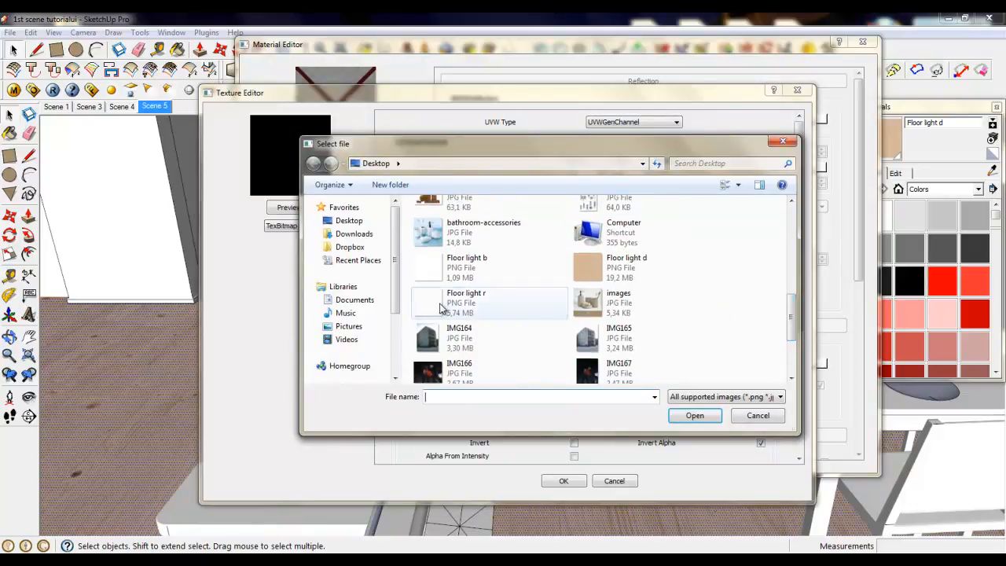
left_click(700, 419)
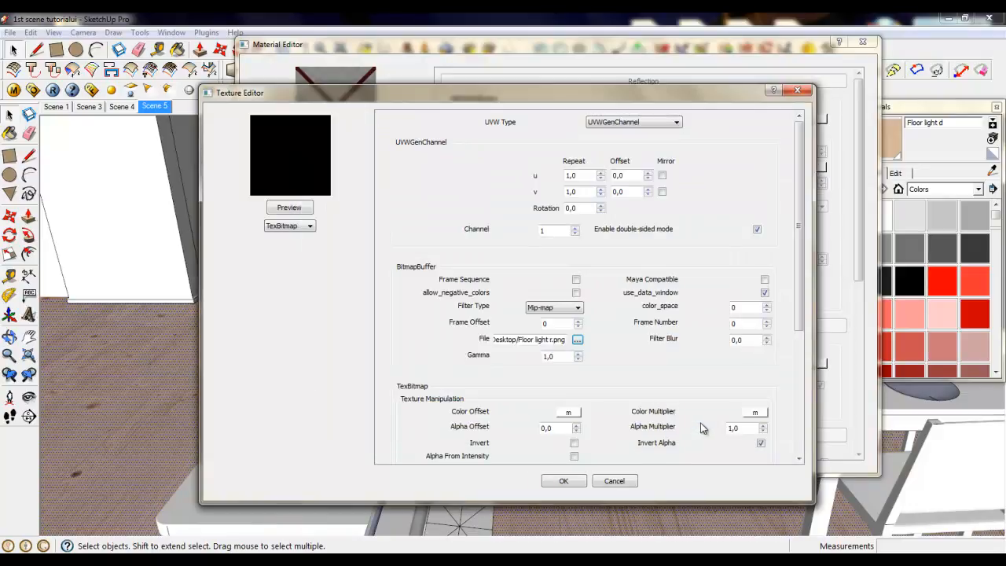
left_click(571, 483)
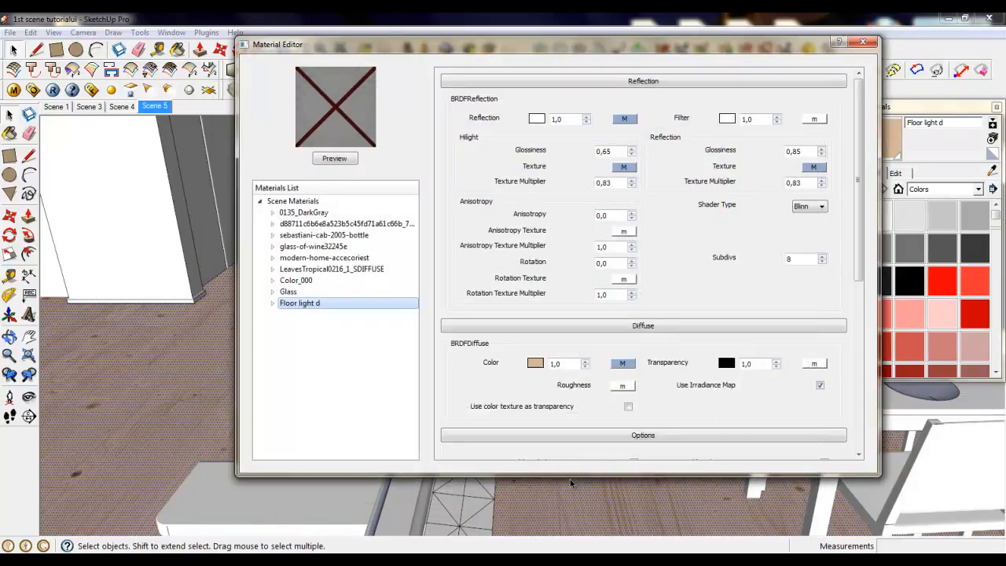
Step: Change the reflection layer's shader type to Phong
left_click(814, 208)
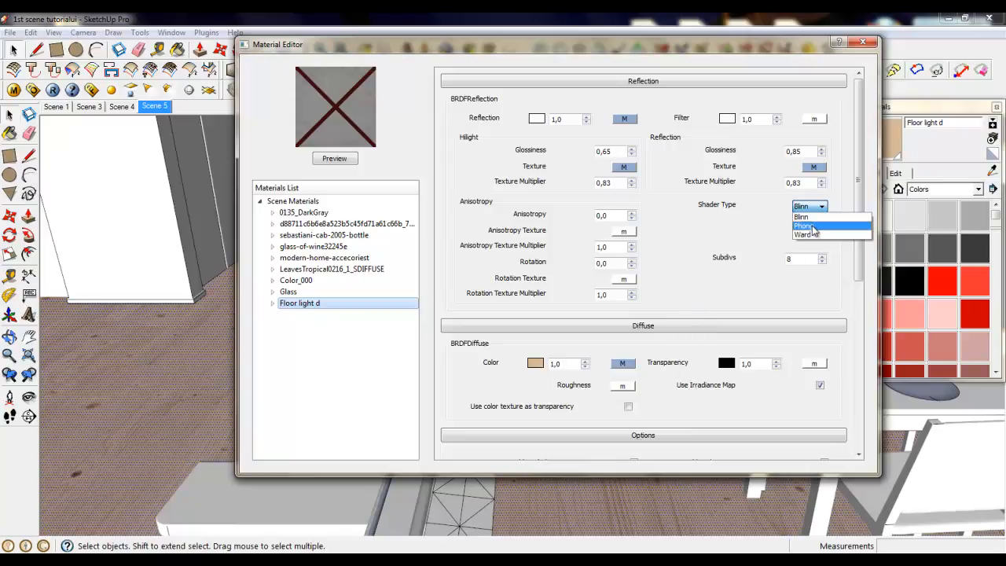
left_click(814, 227)
scroll(859, 288, "down", 1)
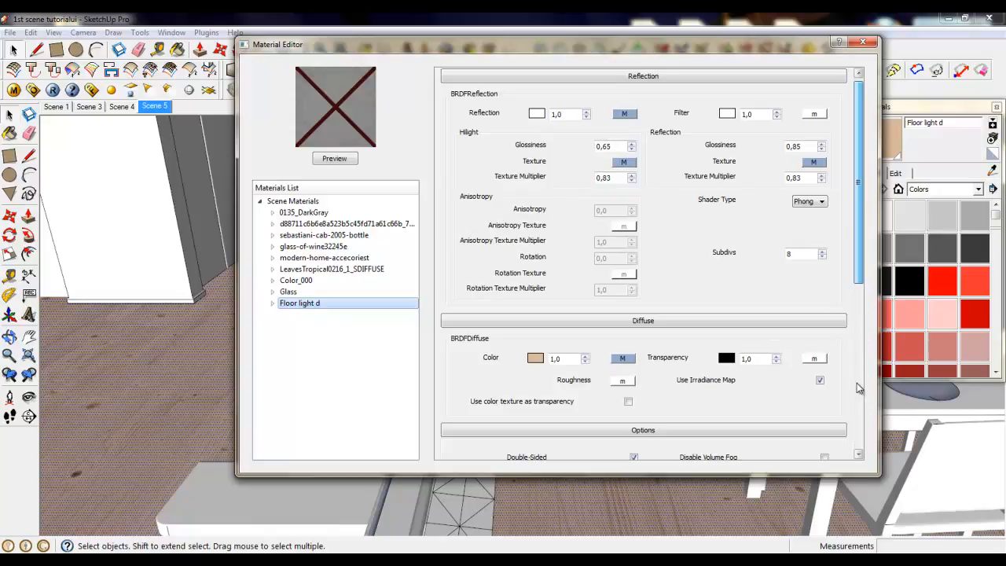
Step: Enable the bump map for the Floor light d material and set its multiplier to 0,12
left_click_drag(857, 384, 856, 440)
left_click(538, 302)
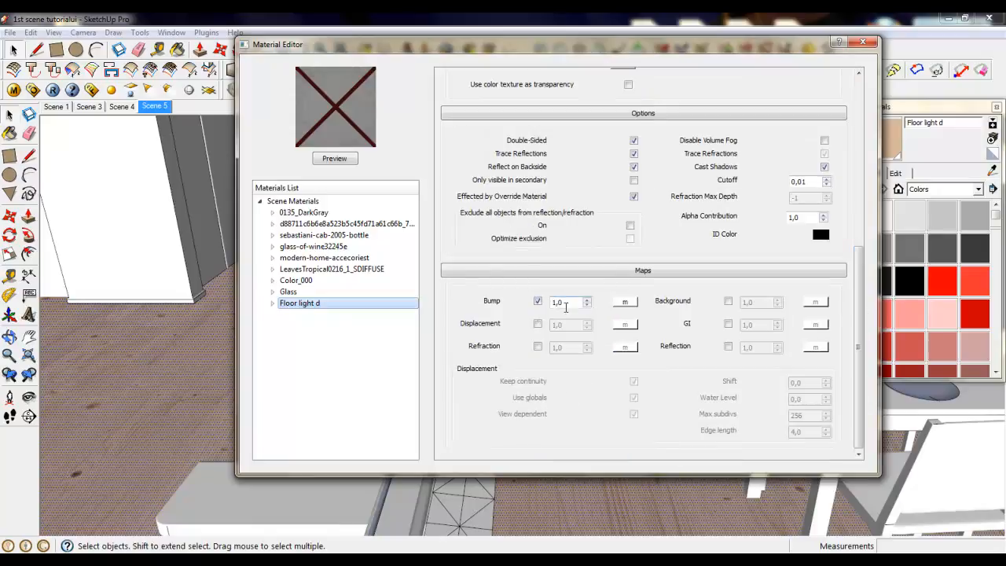
left_click_drag(569, 302, 548, 305)
Step: Load the Floor light b image from the Desktop as a TexBitmap for the bump map and close the material editor
left_click(625, 302)
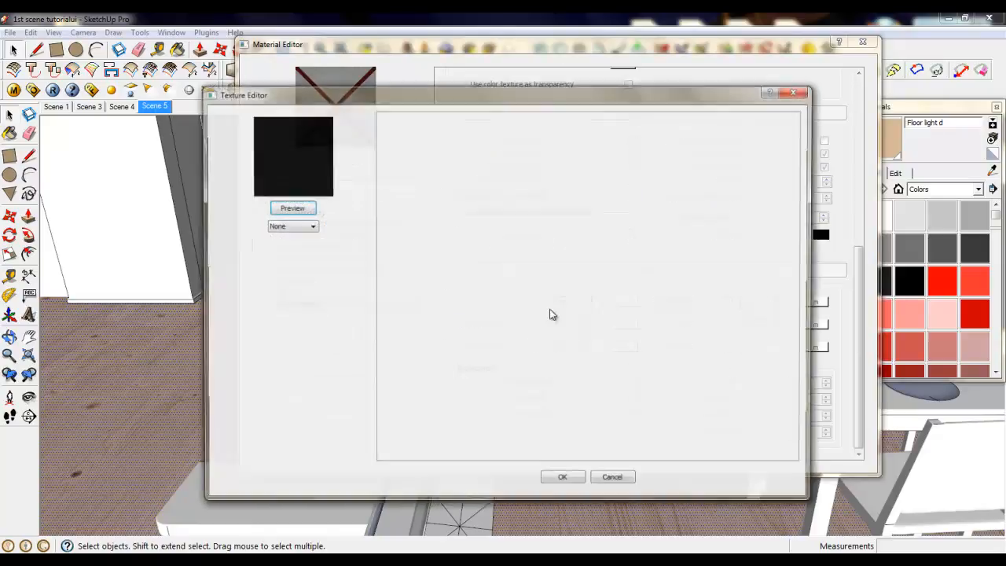
left_click(296, 231)
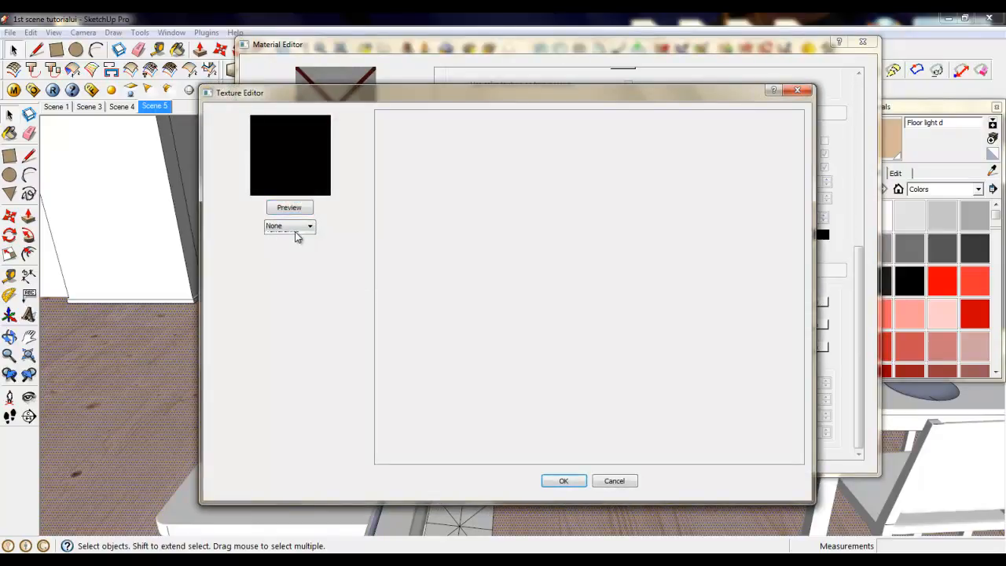
left_click(297, 259)
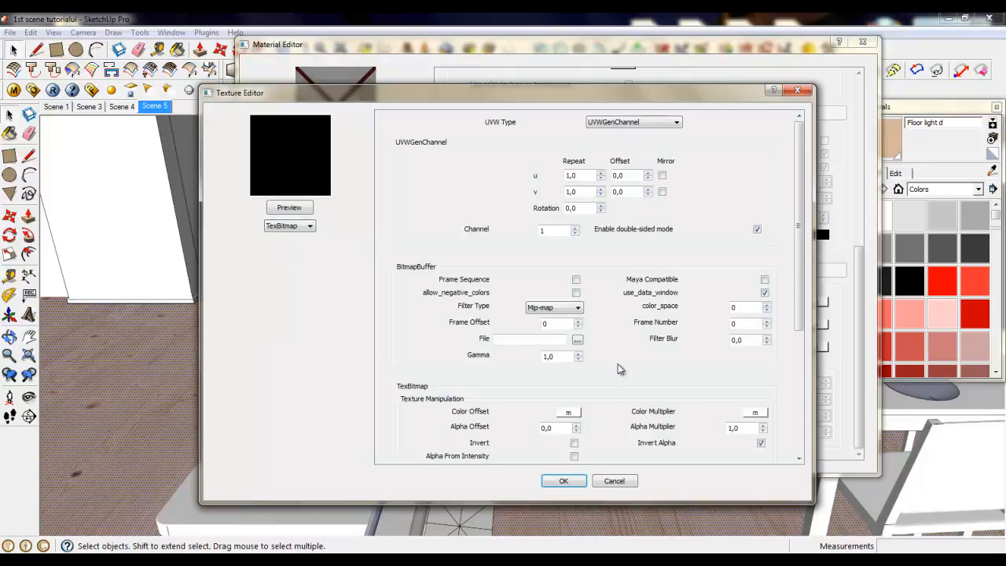
left_click(578, 340)
left_click_drag(788, 242, 794, 371)
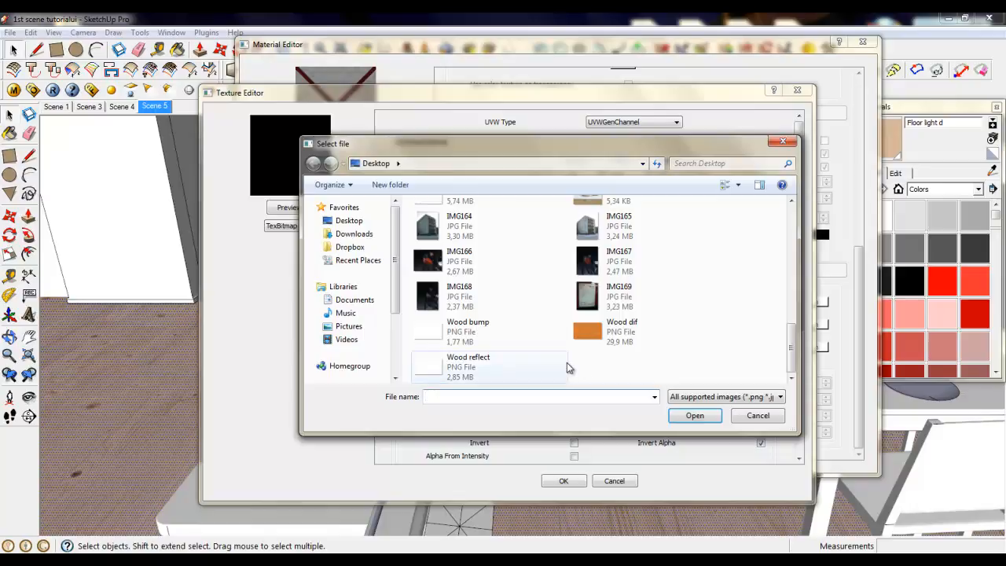
left_click_drag(792, 358, 793, 332)
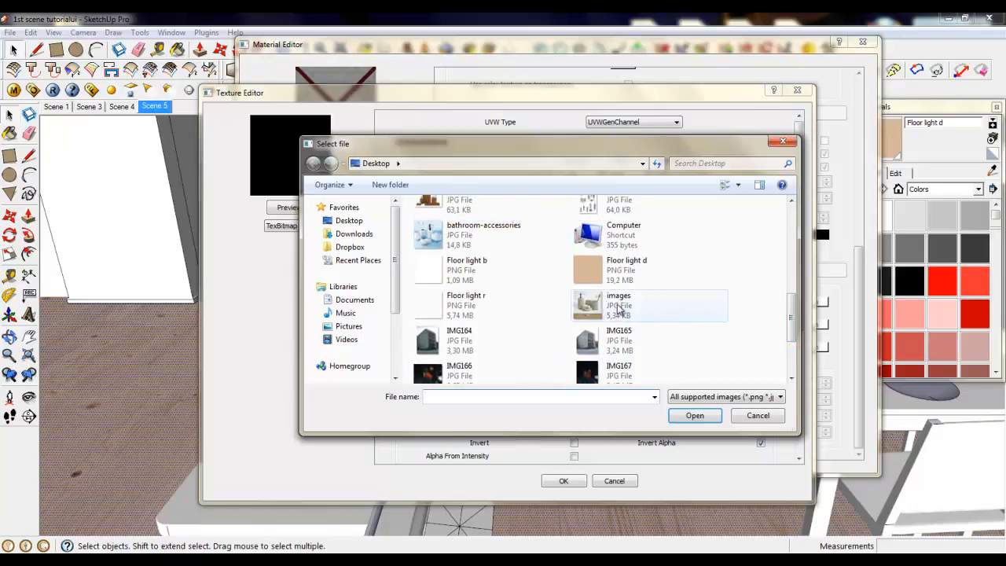
left_click(473, 271)
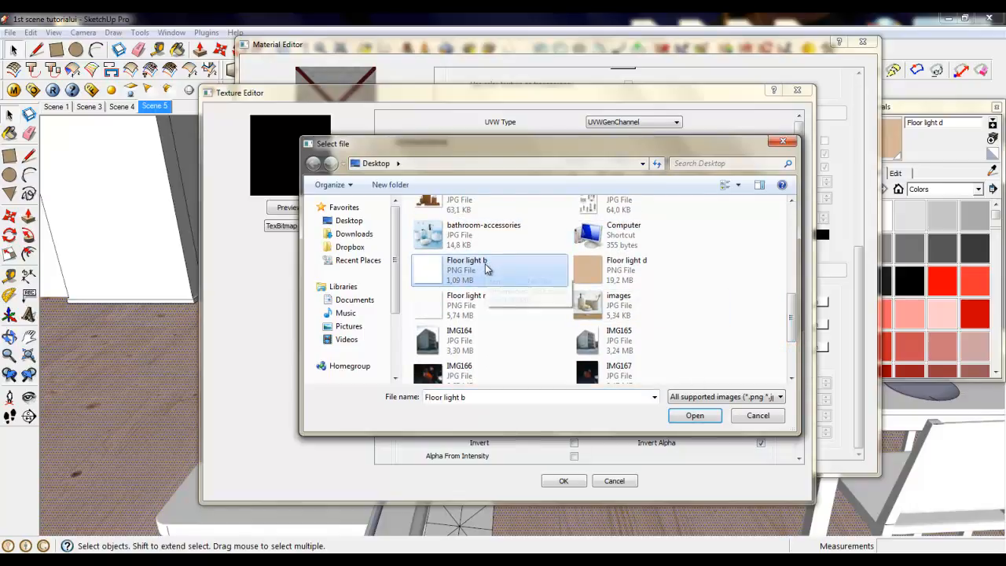
left_click(705, 417)
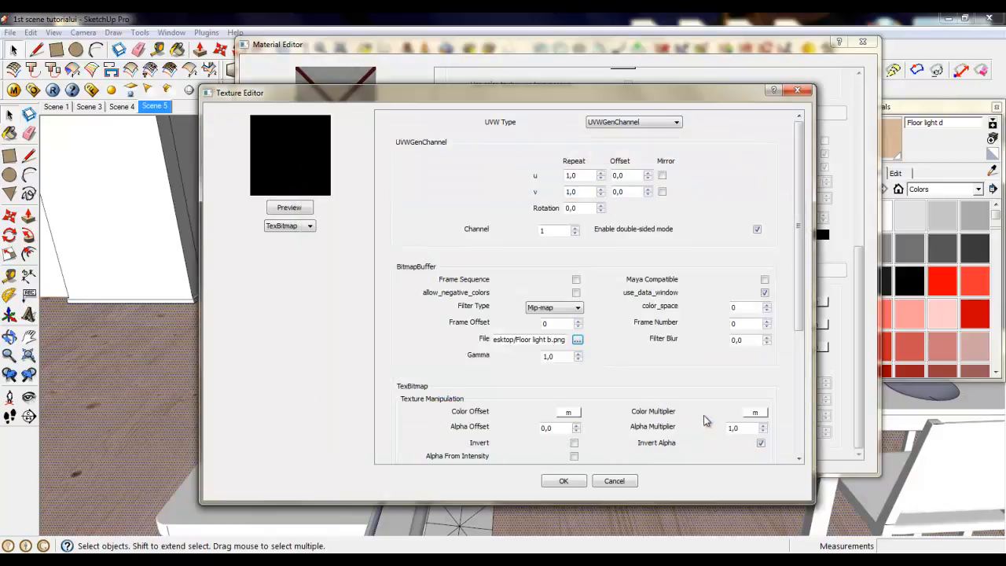
left_click(572, 482)
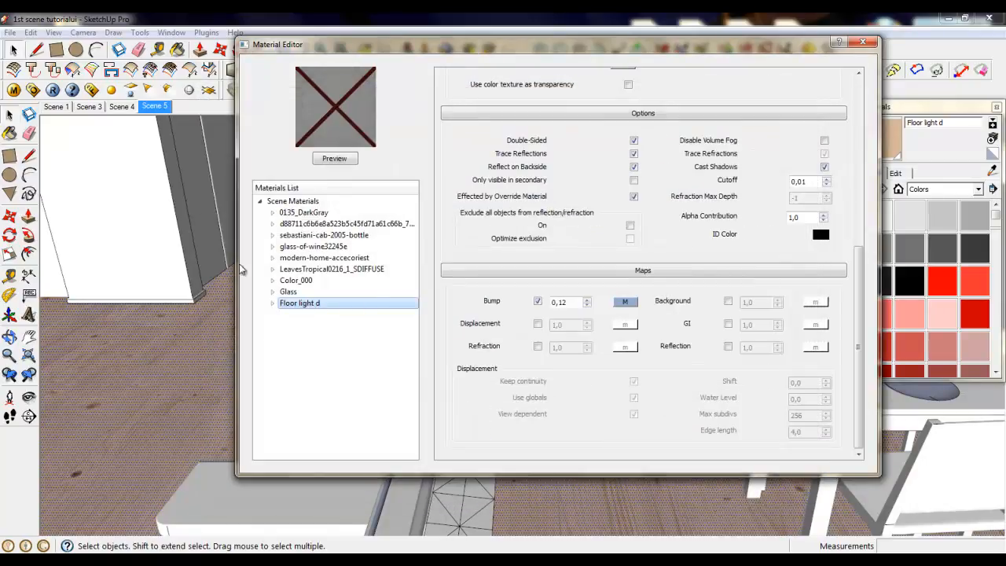
left_click(862, 43)
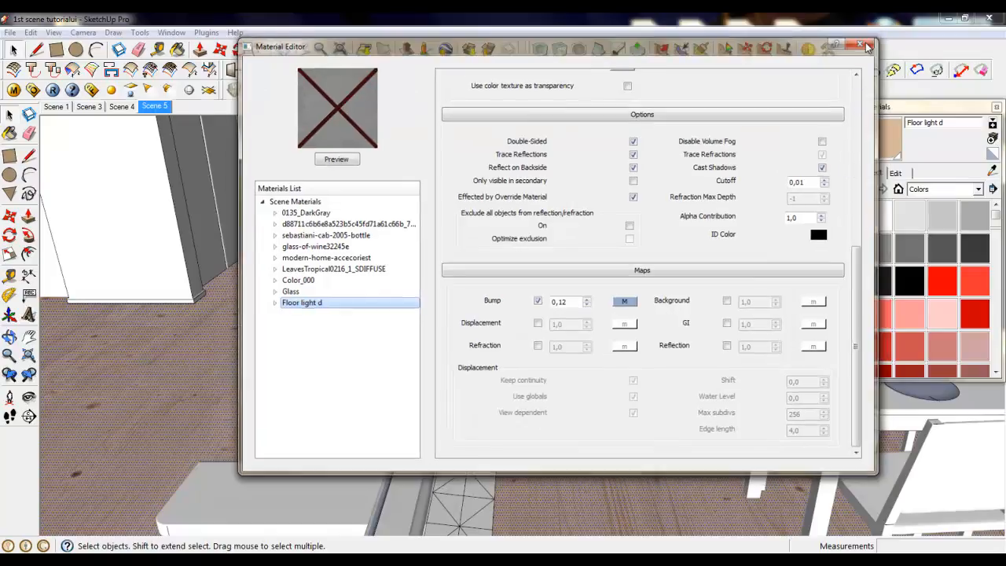
Step: Open the nested kitchen cabinet groups for editing and select the large outer face of the peninsula's end panel
left_click(30, 401)
left_click_drag(570, 404, 539, 392)
middle_click_drag(539, 393, 508, 394)
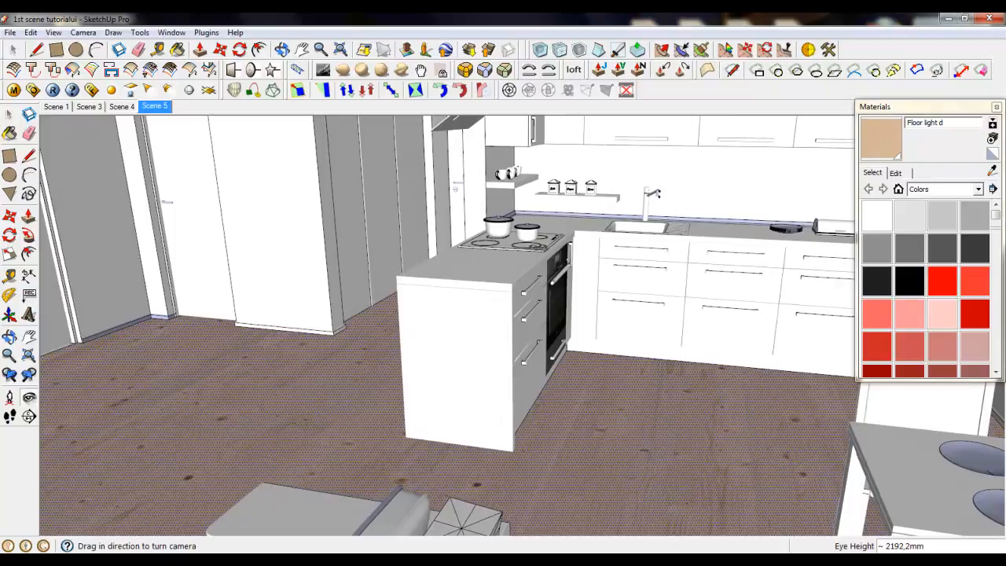
left_click(13, 50)
scroll(483, 340, "up", 1)
double_click(466, 312)
left_click(466, 312)
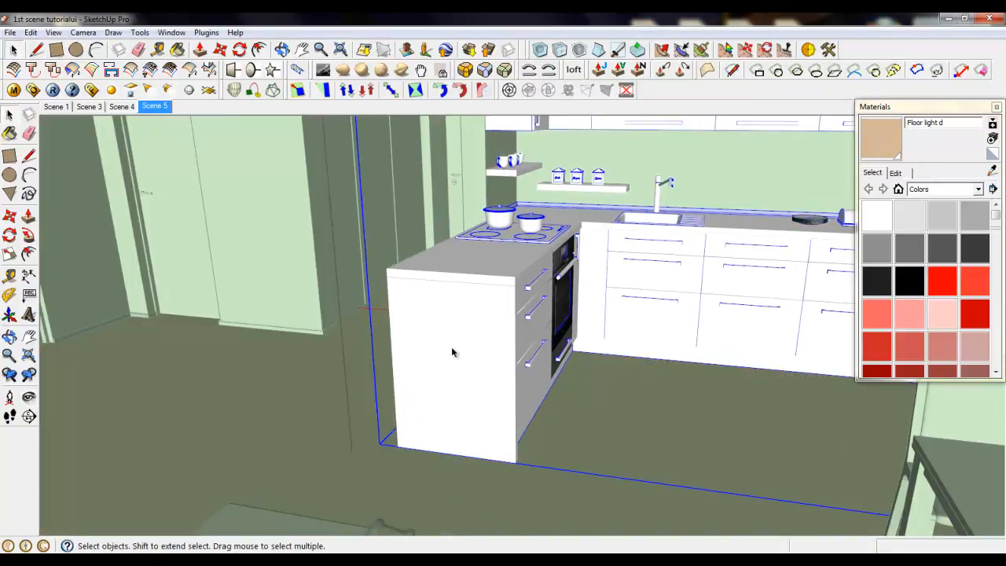
scroll(437, 303, "up", 6)
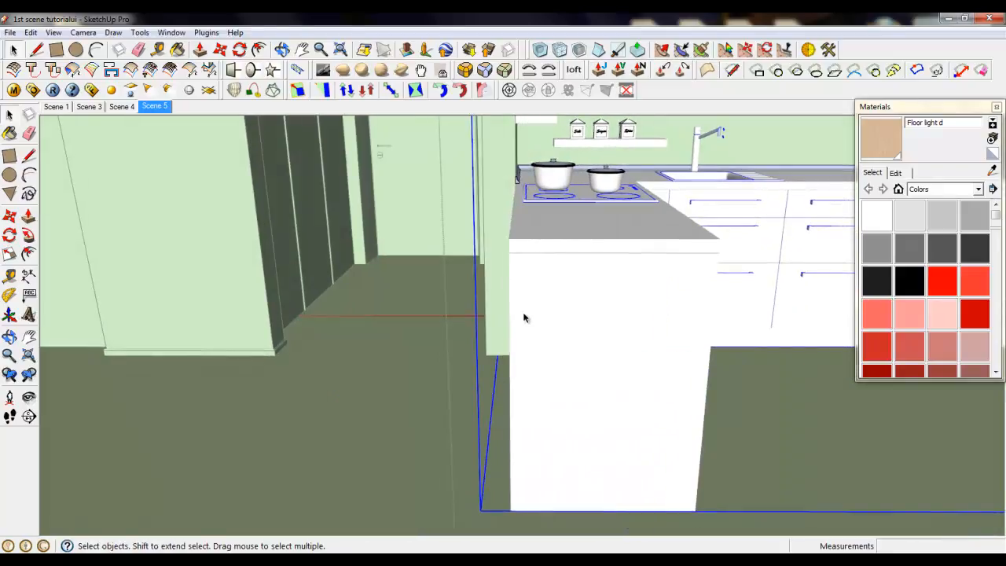
scroll(501, 308, "down", 5)
scroll(508, 297, "up", 3)
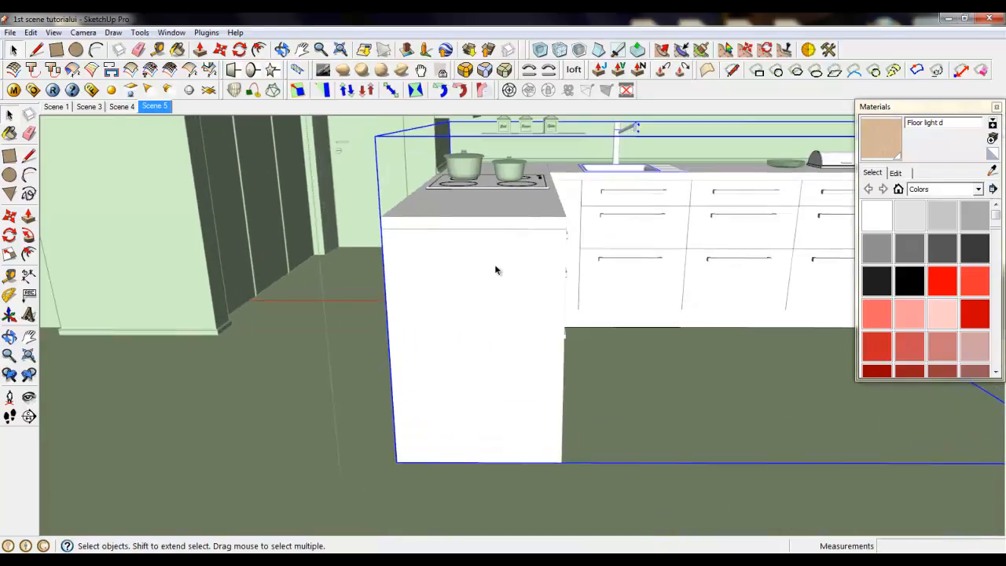
double_click(495, 271)
left_click(494, 274)
middle_click_drag(495, 274, 452, 276)
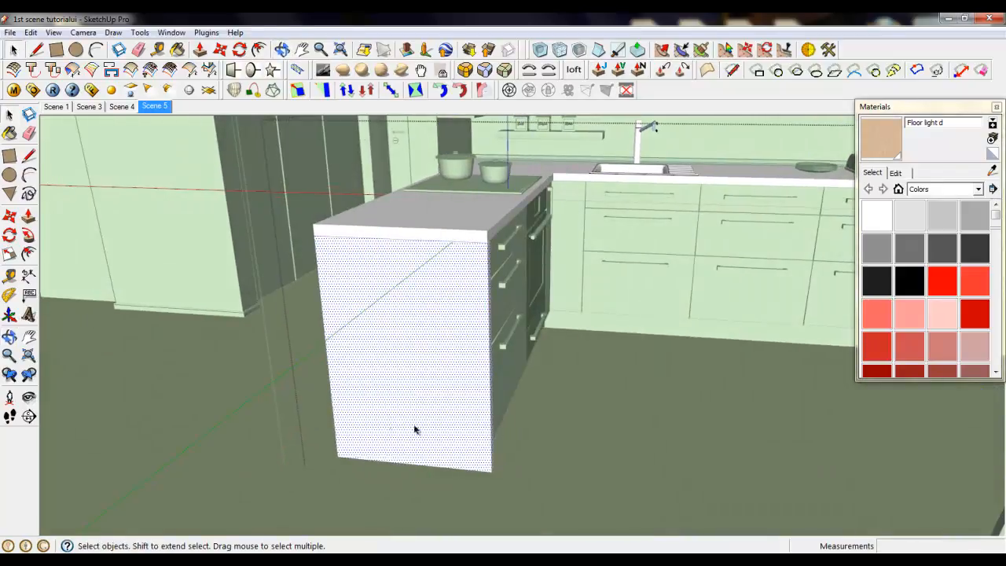
Step: Import the Wood dif image from the Desktop as a texture and place it across the end panel's outer face
scroll(367, 377, "up", 3)
scroll(476, 315, "down", 2)
middle_click_drag(477, 315, 397, 327)
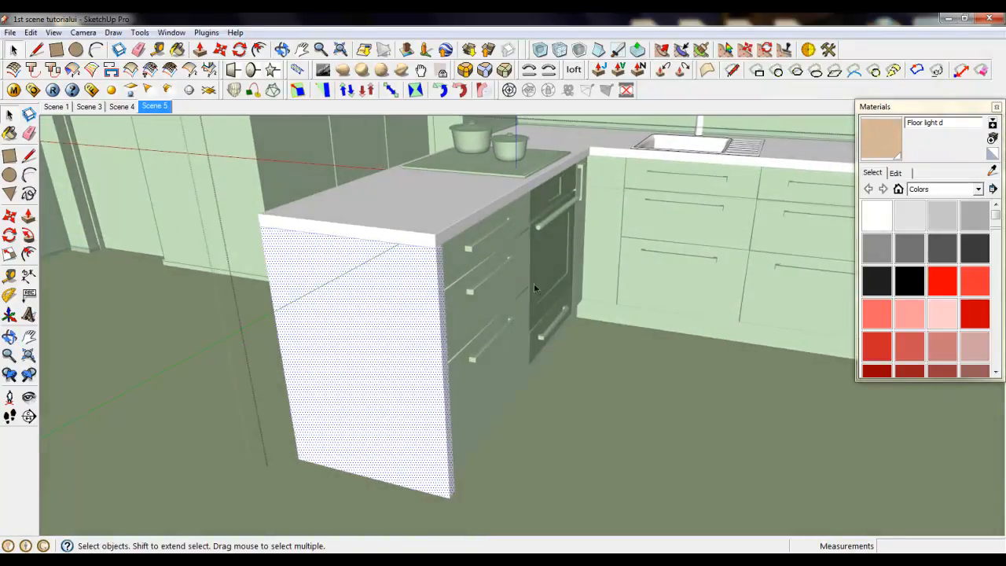
scroll(535, 286, "down", 2)
scroll(348, 352, "up", 2)
scroll(354, 350, "up", 1)
scroll(635, 321, "down", 3)
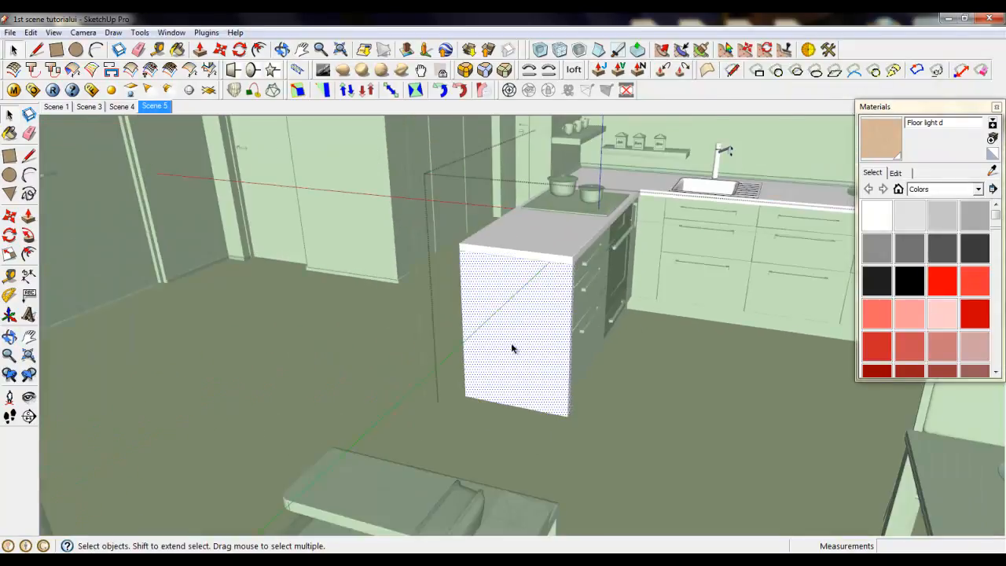
scroll(511, 348, "up", 1)
scroll(553, 309, "up", 1)
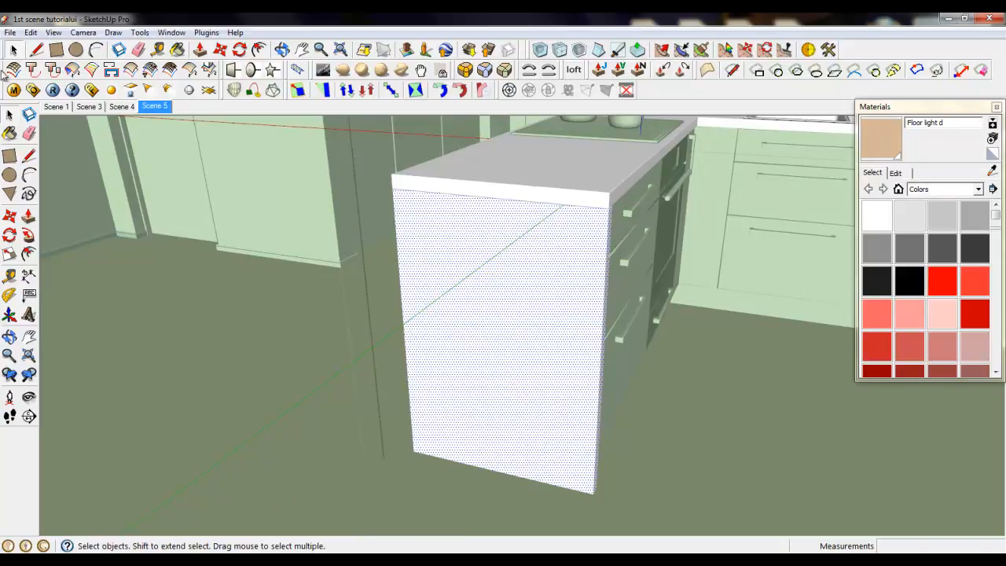
left_click(11, 32)
left_click(33, 226)
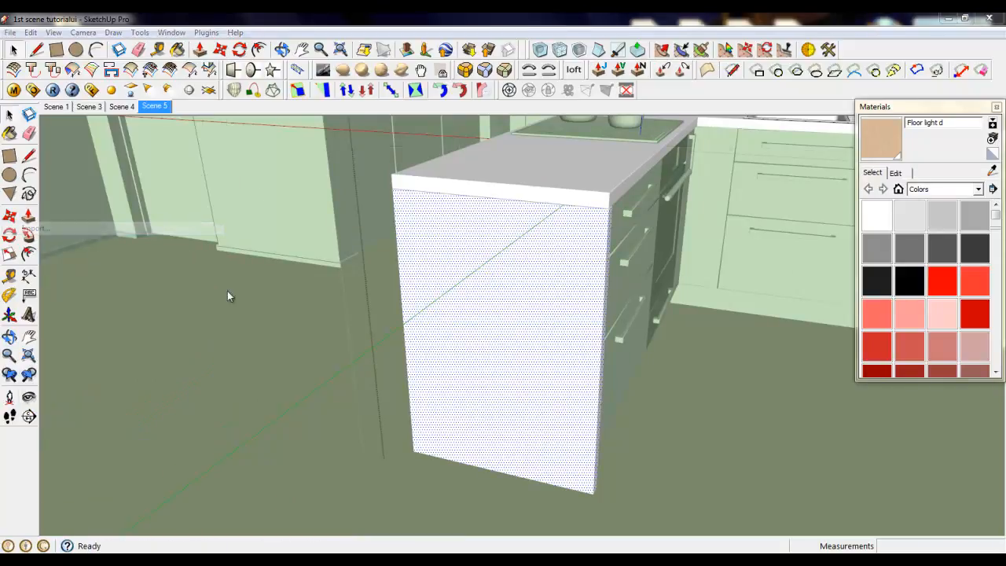
left_click_drag(618, 218, 625, 369)
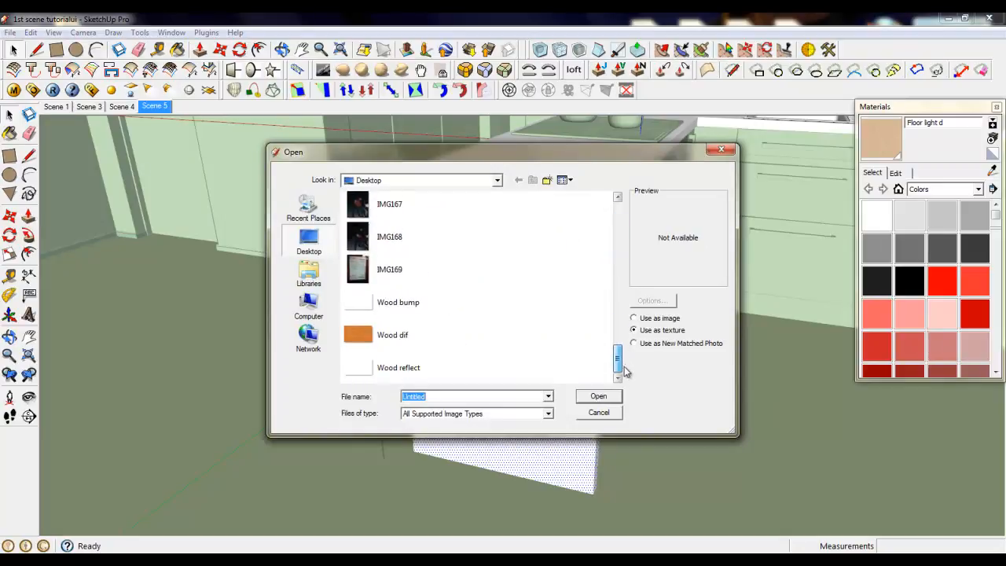
double_click(364, 341)
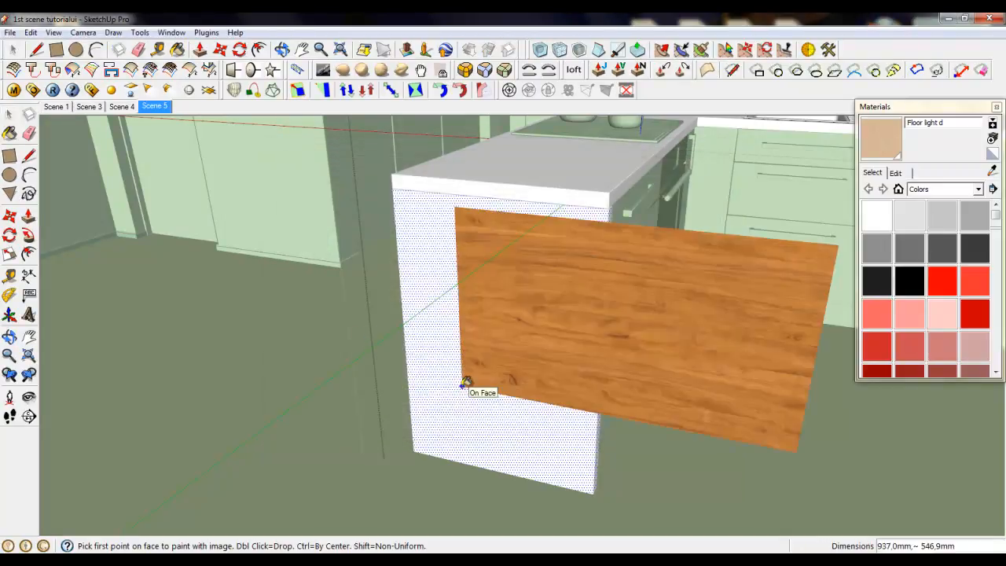
left_click(415, 437)
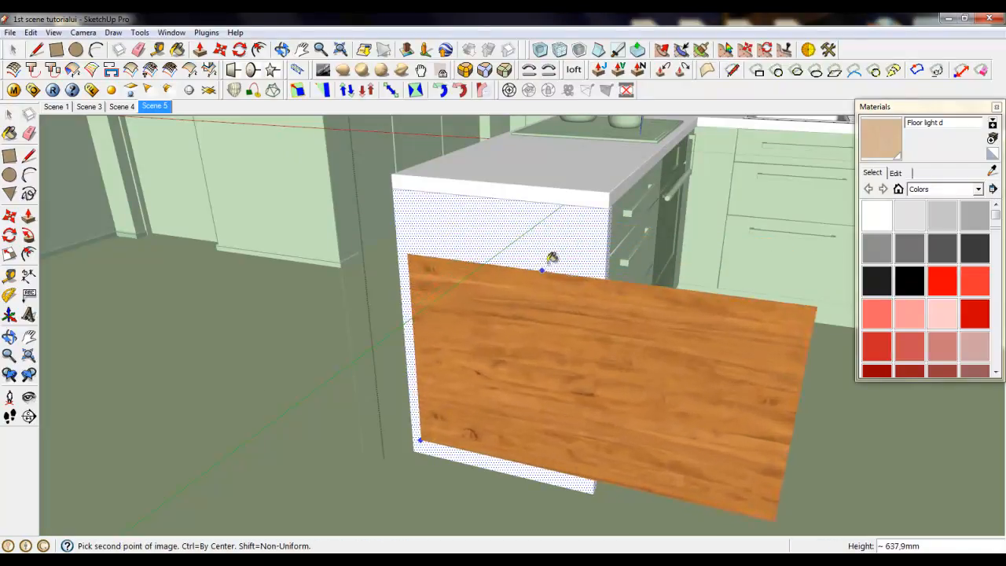
left_click(693, 124)
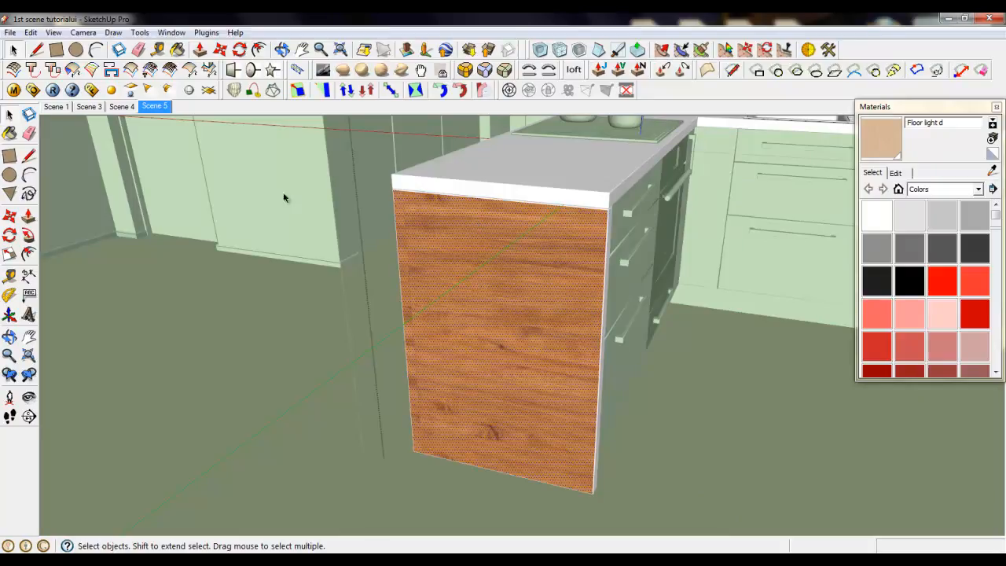
Step: Examine the wood-textured end panel together with the adjoining worktop and drawer fronts of the peninsula
left_click(54, 33)
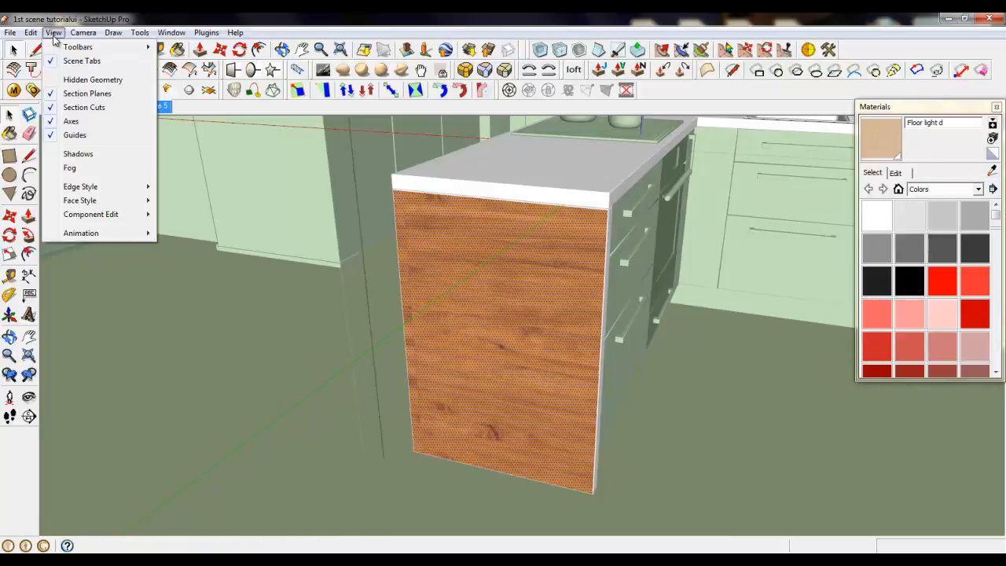
left_click(83, 34)
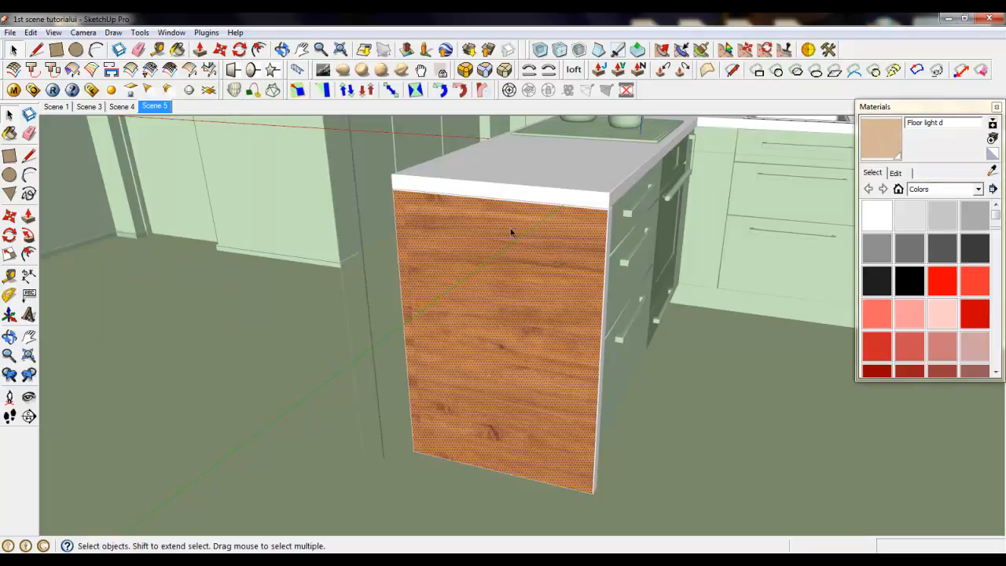
scroll(519, 208, "down", 2)
scroll(449, 326, "down", 1)
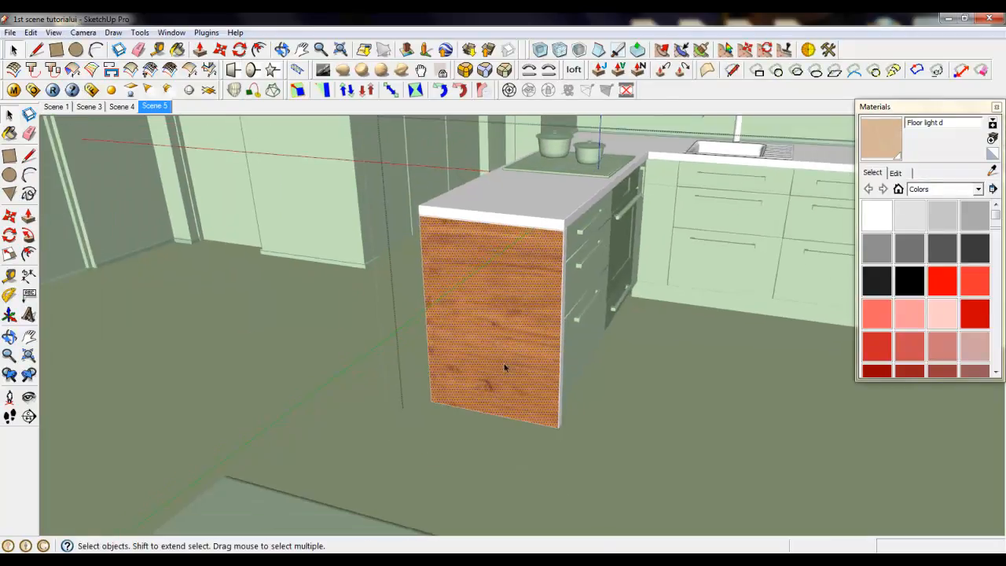
middle_click_drag(476, 358, 461, 339)
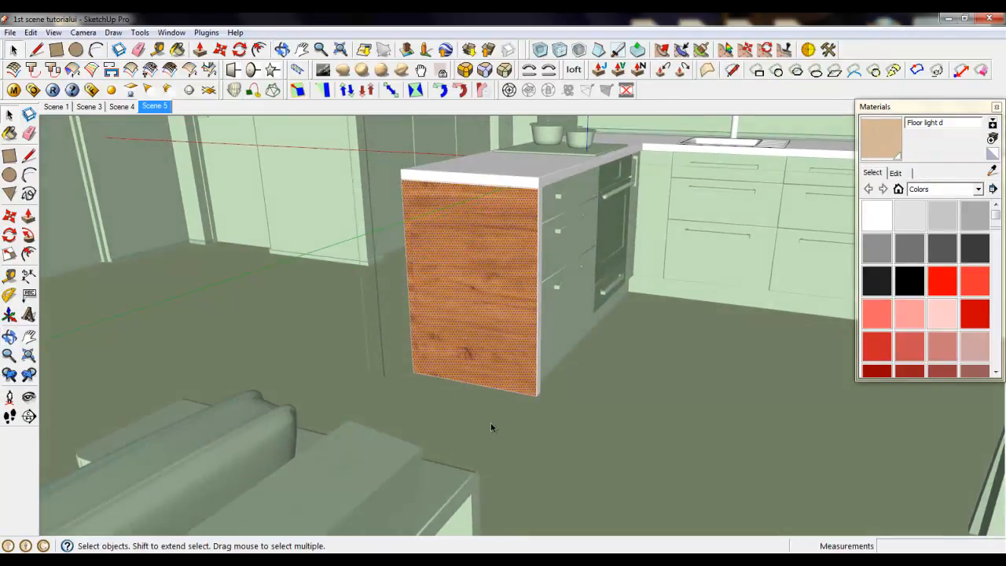
scroll(491, 423, "down", 1)
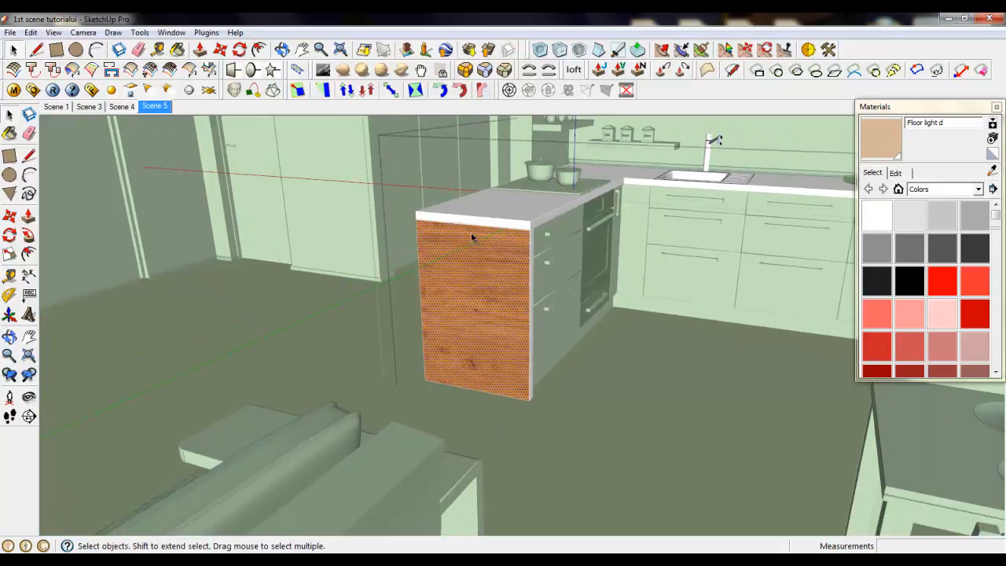
scroll(471, 232, "up", 1)
middle_click_drag(490, 254, 454, 258)
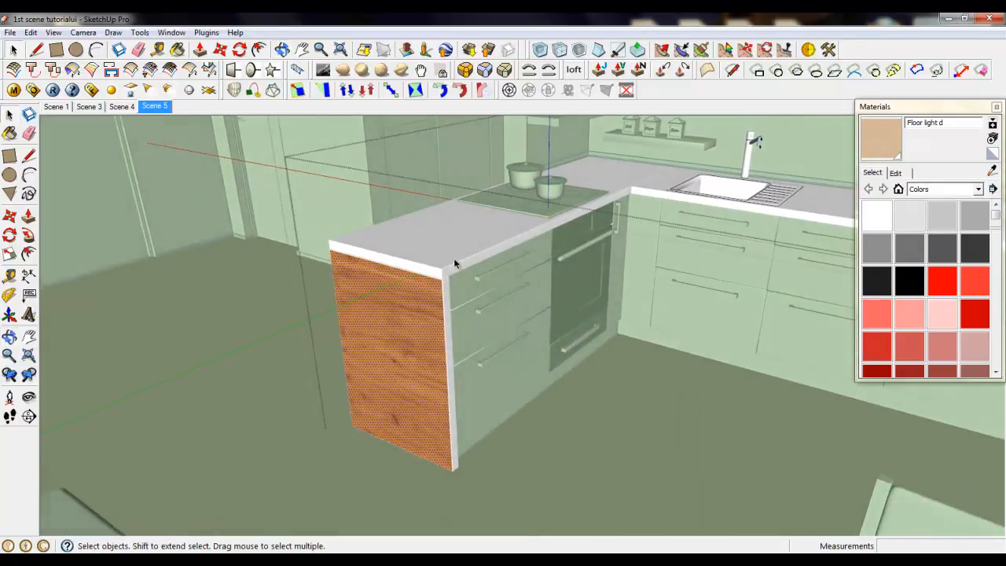
scroll(454, 257, "up", 3)
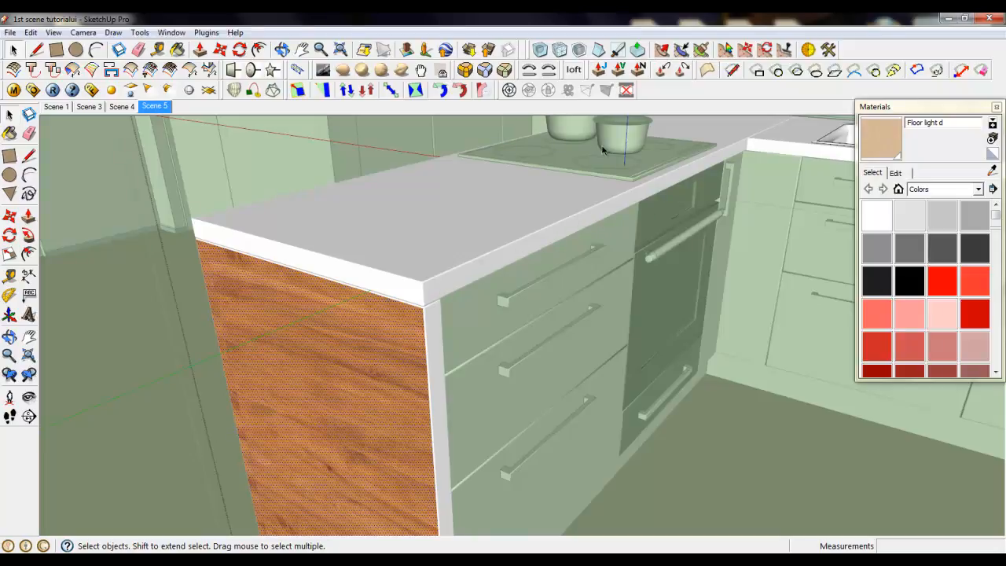
scroll(383, 336, "down", 4)
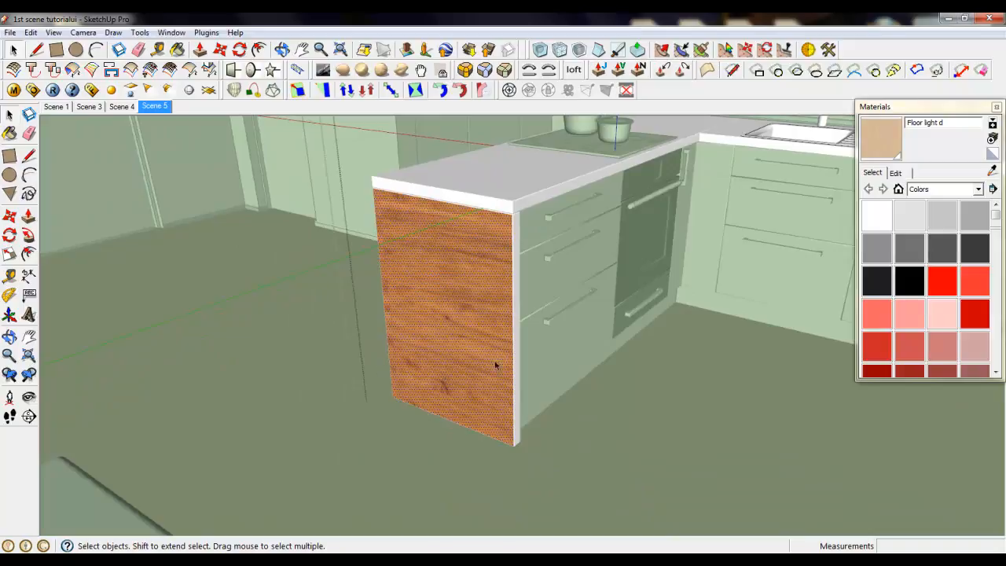
scroll(496, 364, "down", 3)
Step: Turn on the display of hidden geometry around the peninsula's end panel
scroll(461, 287, "up", 5)
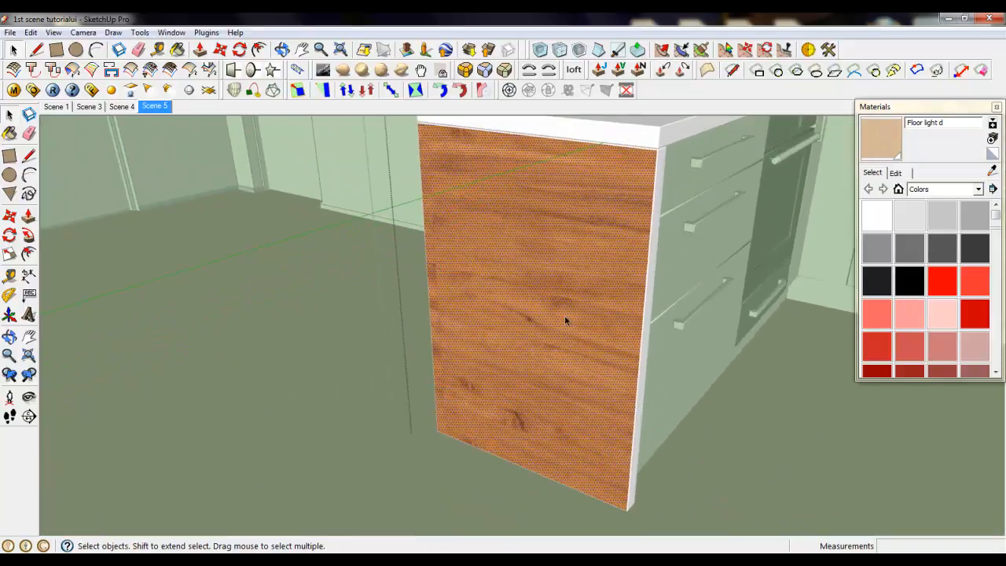
scroll(656, 129, "up", 6)
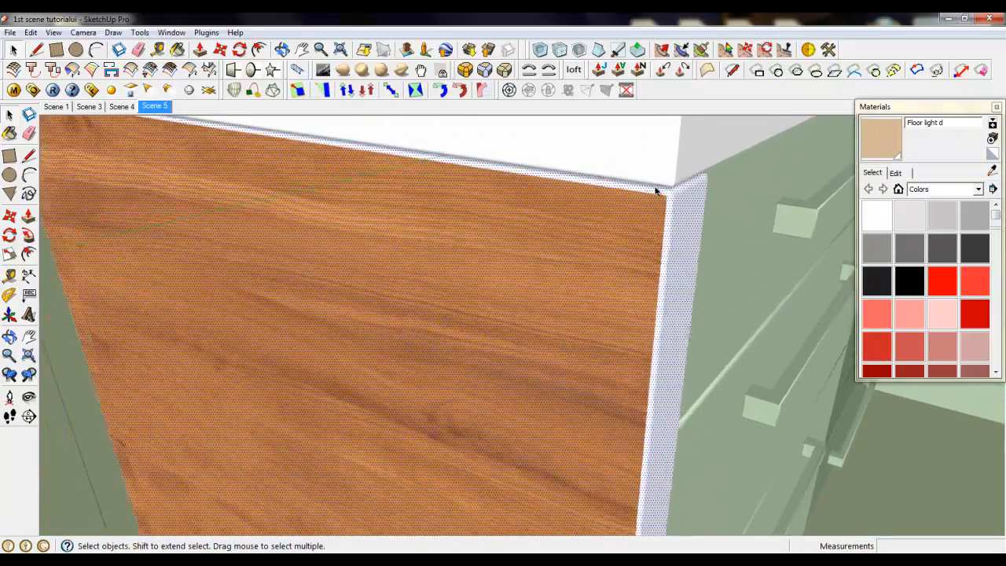
middle_click_drag(656, 190, 629, 247)
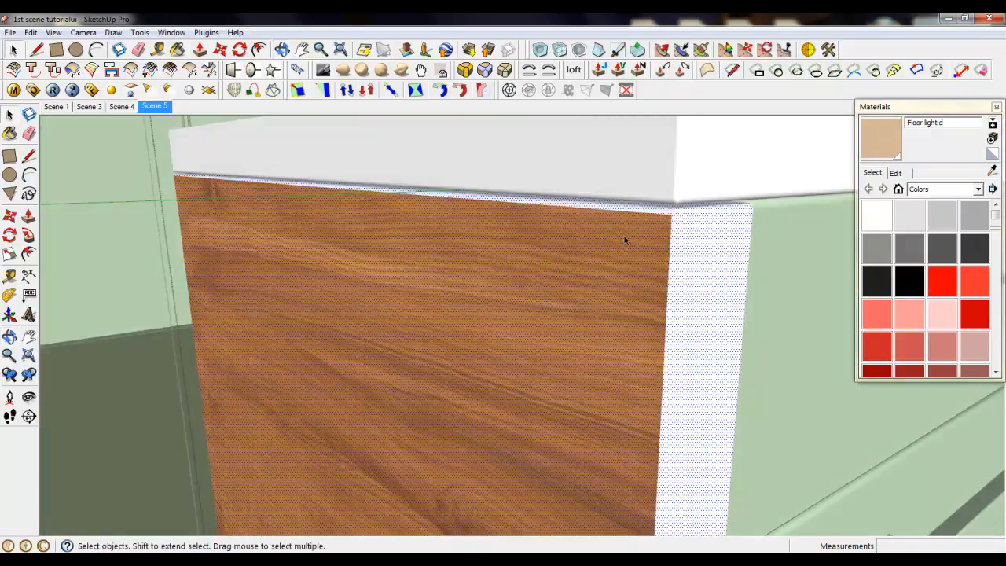
scroll(496, 267, "down", 3)
right_click(513, 292)
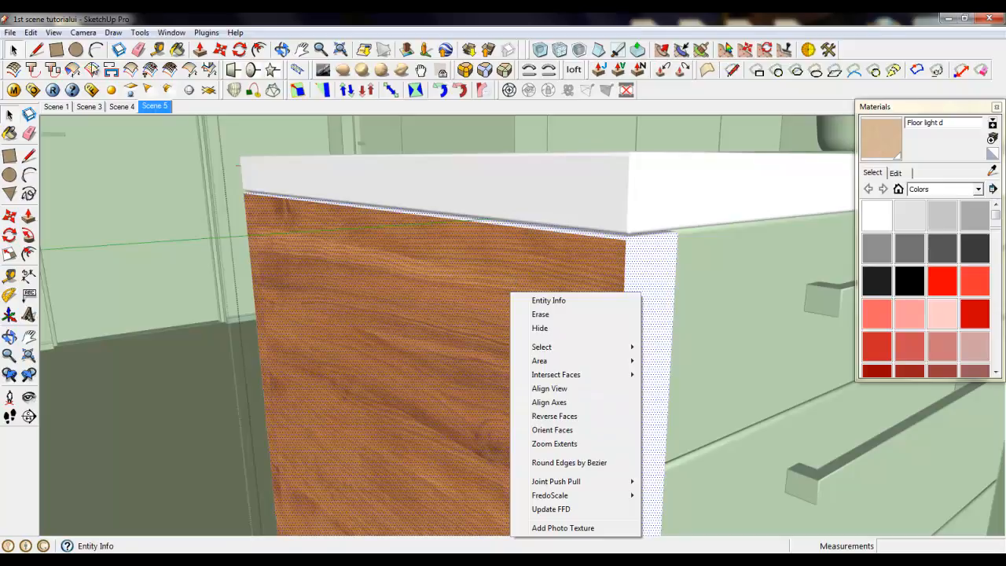
left_click(54, 32)
left_click(89, 81)
scroll(602, 193, "down", 2)
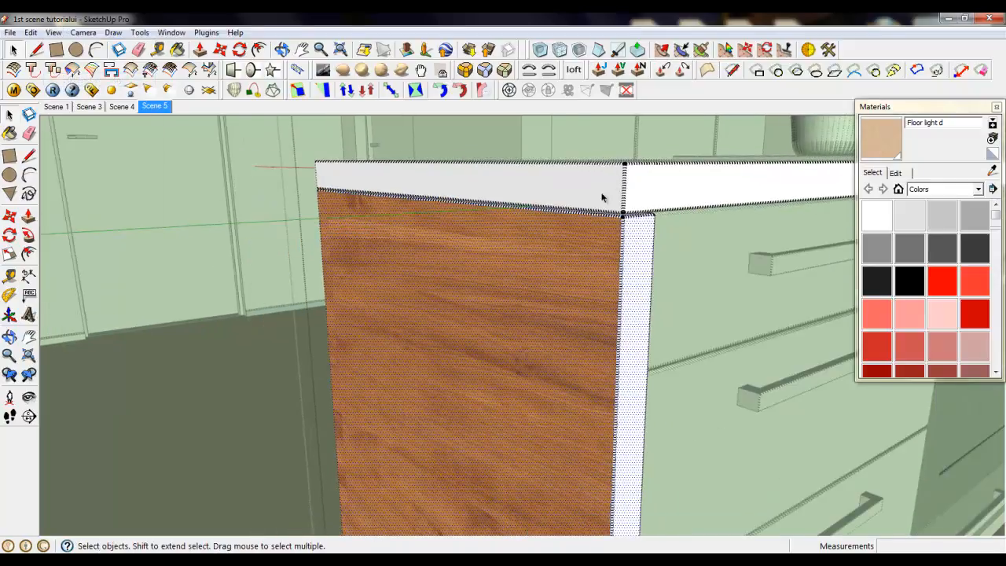
scroll(606, 218, "up", 3)
scroll(607, 219, "up", 1)
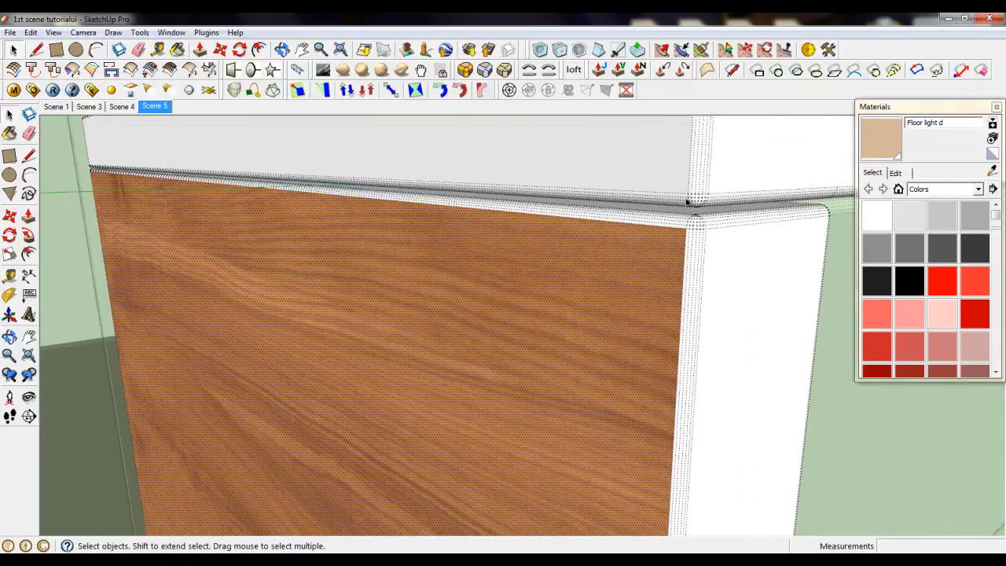
scroll(687, 202, "down", 1)
Step: Rotate the wood texture on the end panel's outer face by 90 degrees, shift it slightly and finish positioning
right_click(523, 263)
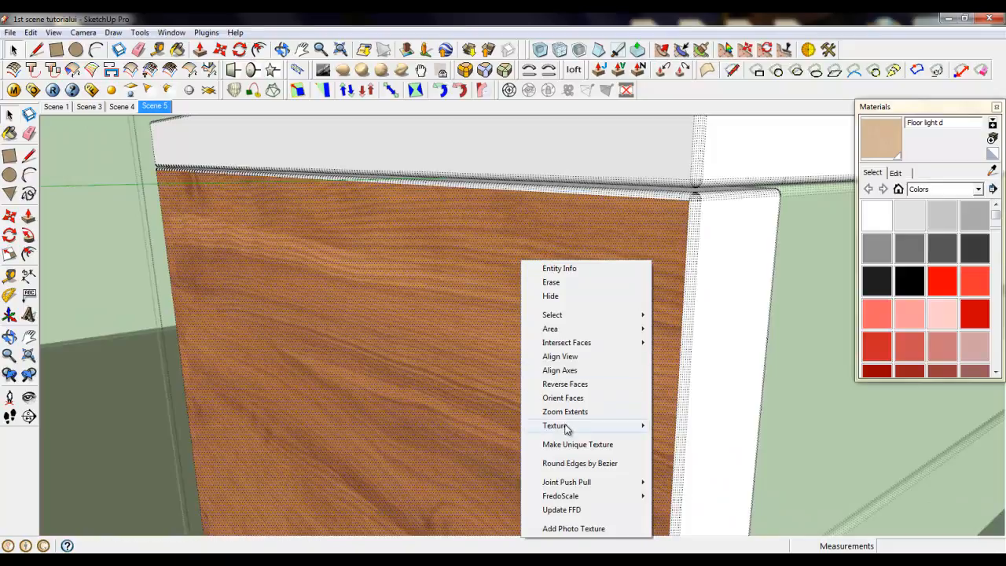
mouse_move(606, 430)
left_click(664, 424)
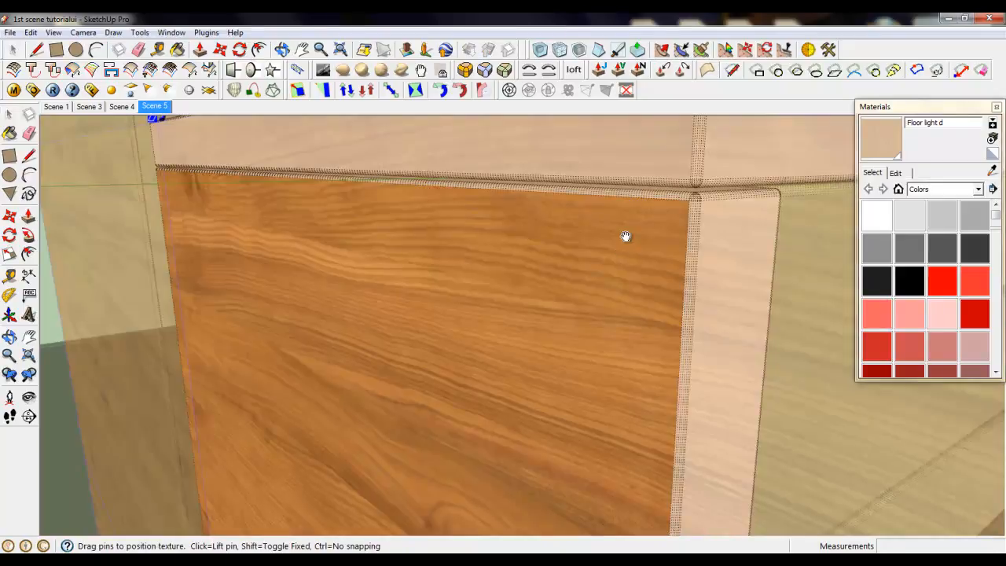
middle_click_drag(624, 234, 530, 272)
right_click(527, 267)
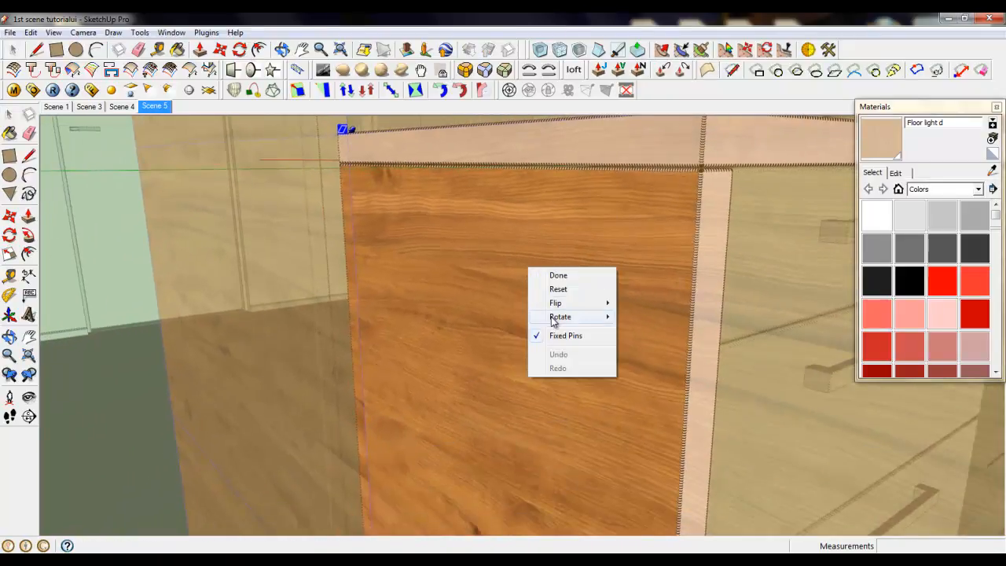
left_click(638, 316)
scroll(620, 216, "down", 2)
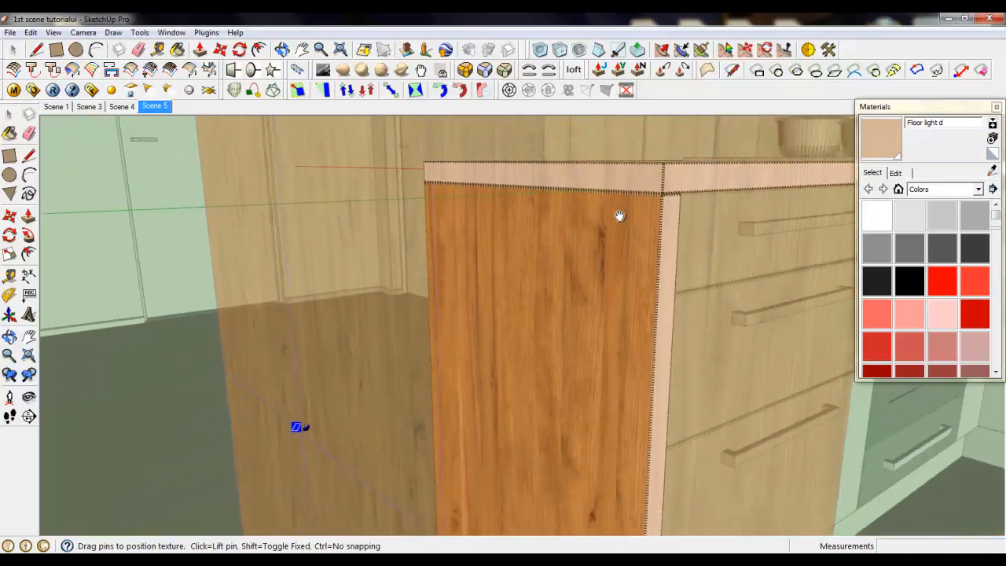
scroll(523, 231, "down", 4)
left_click_drag(555, 315, 522, 341)
right_click(524, 302)
left_click(548, 309)
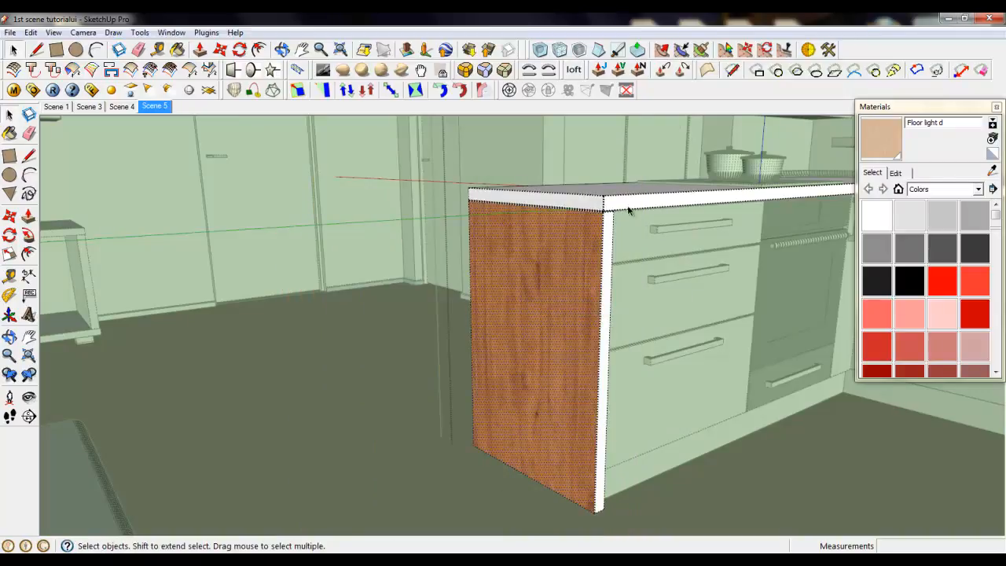
Step: Turn off the display of hidden geometry
middle_click_drag(629, 210, 424, 204)
scroll(425, 205, "down", 2)
scroll(555, 247, "up", 1)
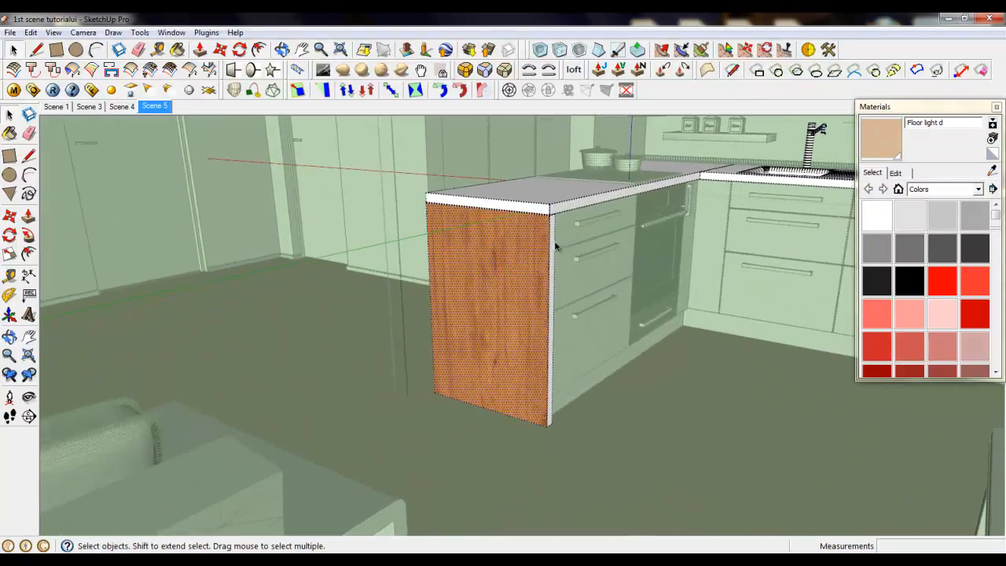
scroll(579, 207, "up", 2)
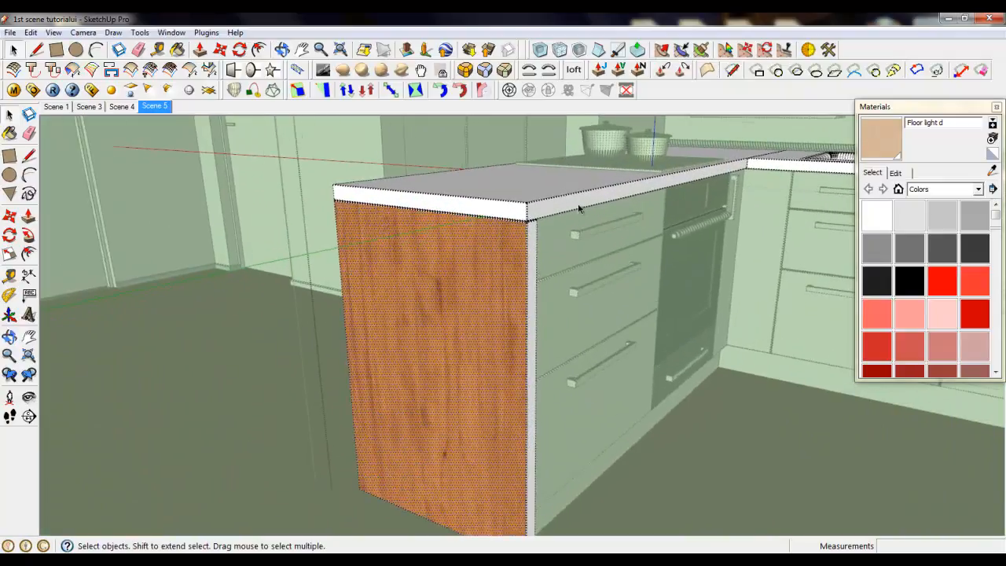
scroll(470, 230, "down", 3)
scroll(594, 241, "up", 2)
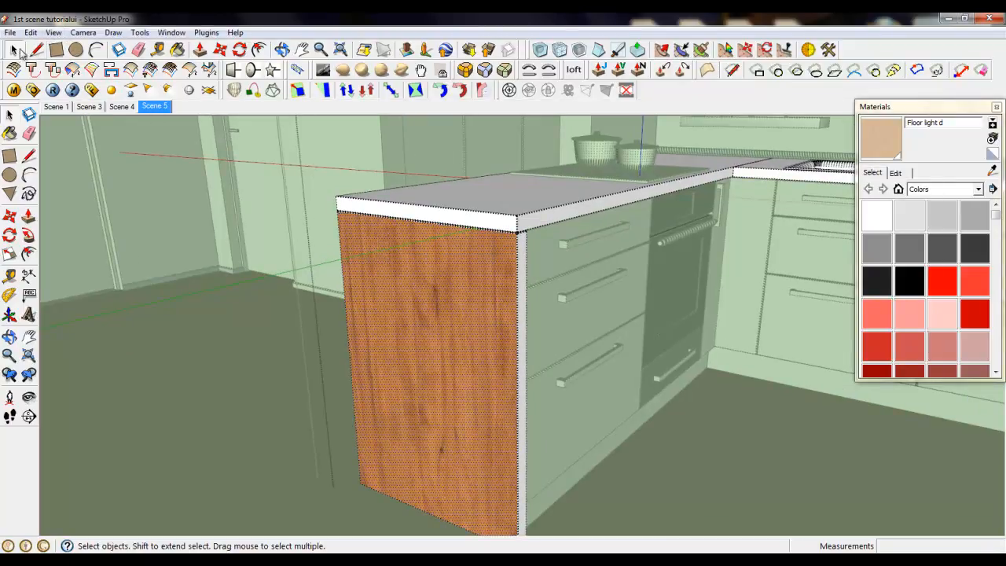
left_click(55, 34)
left_click(71, 80)
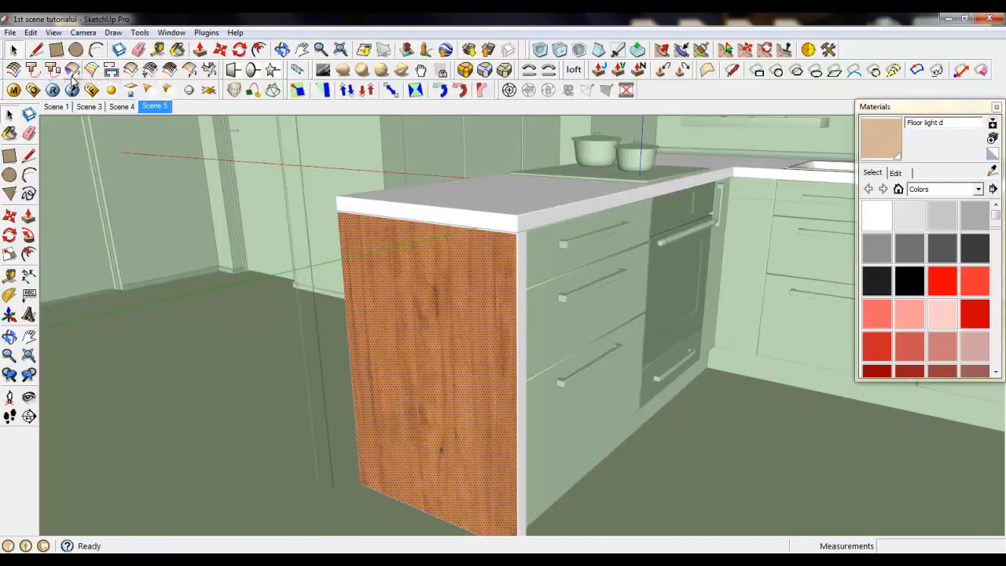
Step: Select the end panel and all connected worktop surfaces together and paint them with the Wood dif material already in the model
middle_click_drag(441, 331, 573, 307)
scroll(173, 229, "down", 5)
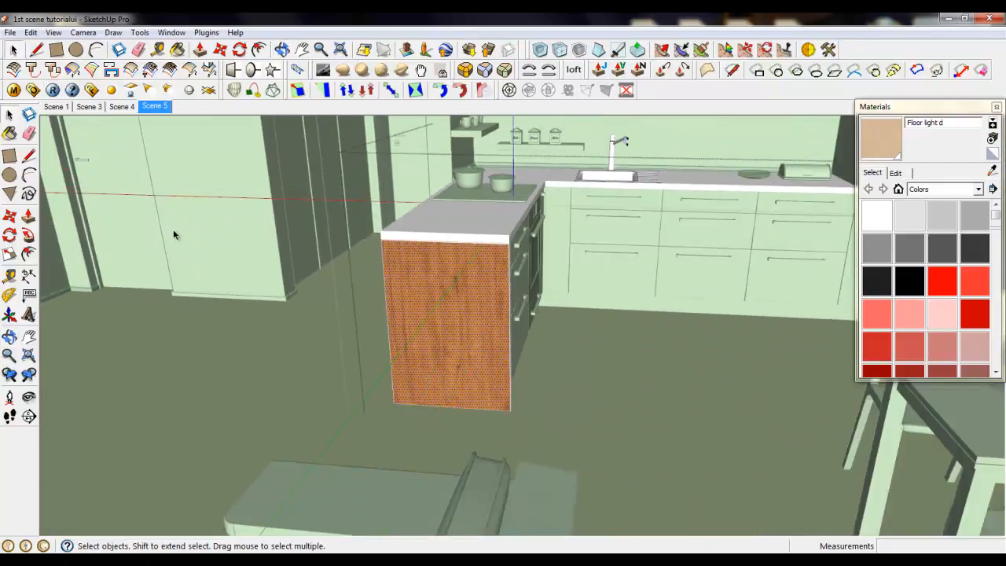
left_click(421, 279)
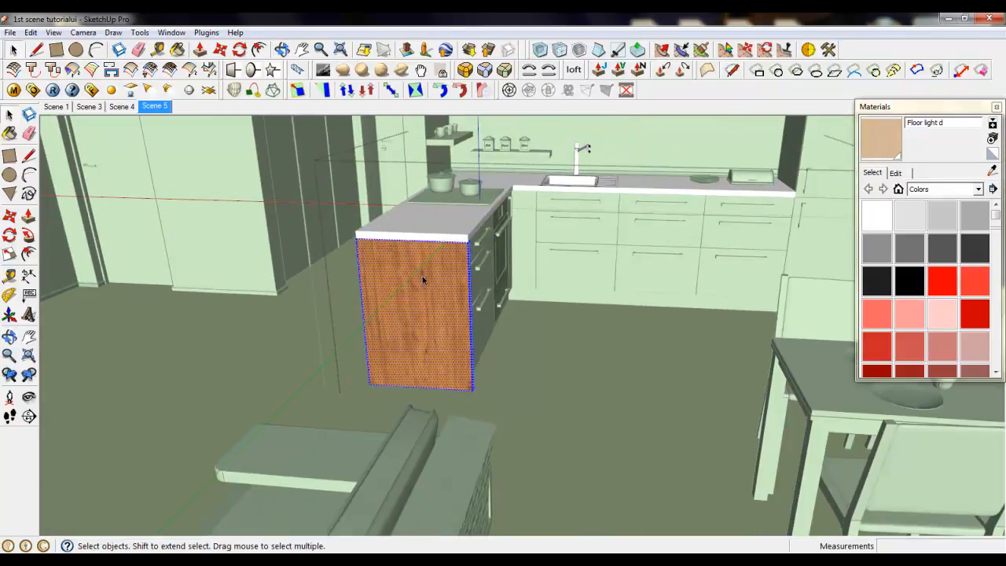
left_click(439, 225, "shift")
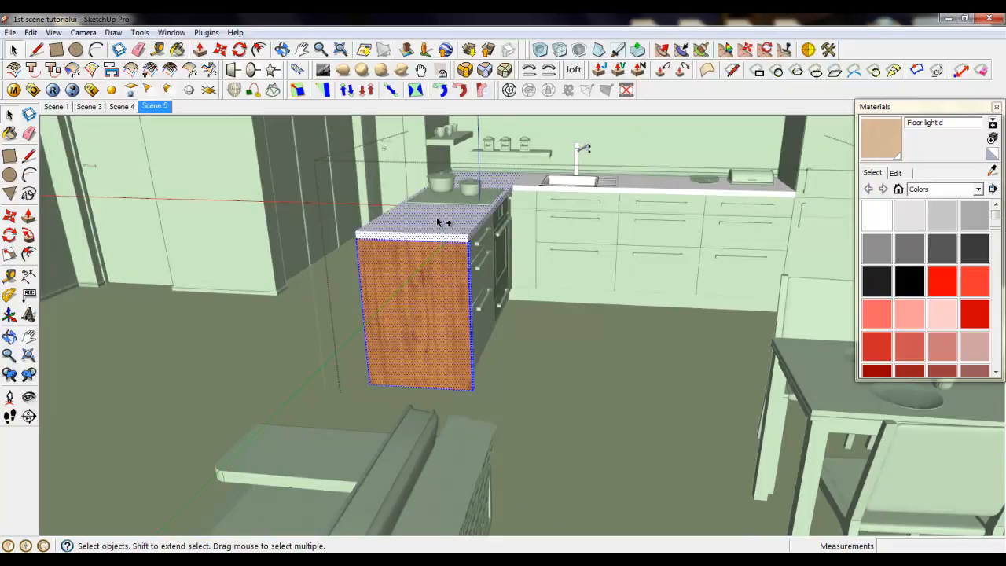
left_click(638, 187, "shift")
scroll(425, 264, "up", 2)
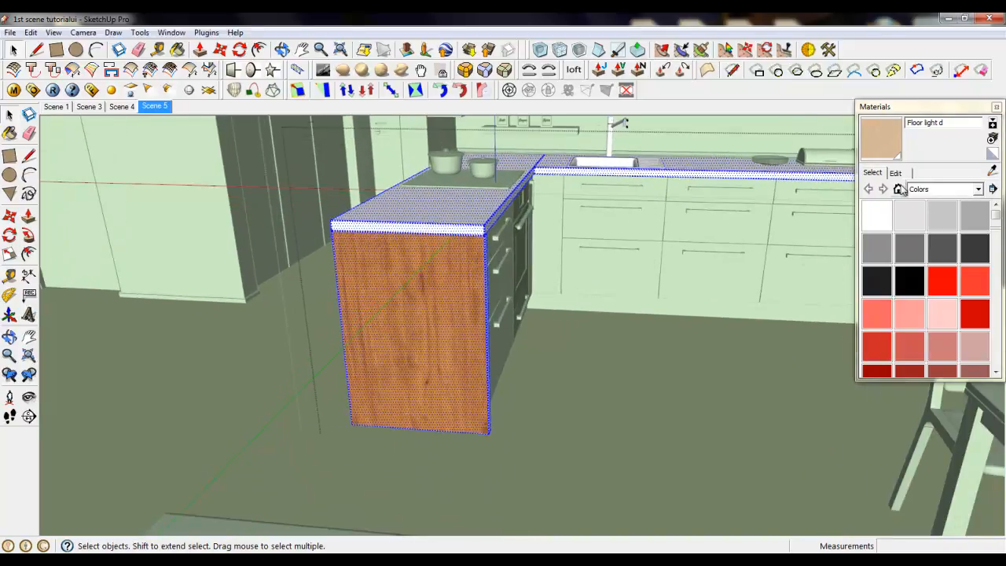
left_click(899, 189)
left_click(910, 281)
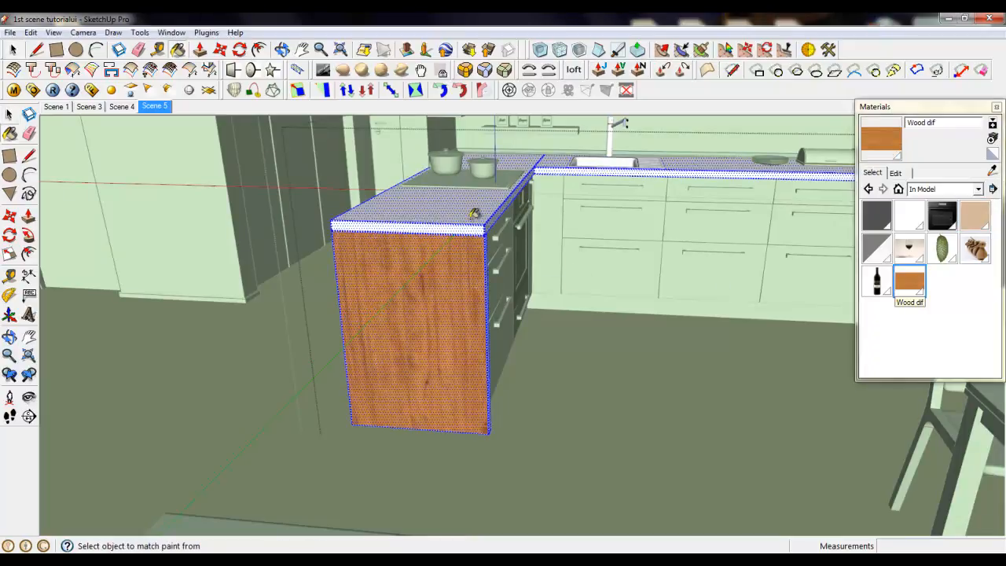
left_click(474, 214)
Step: Select only the end panel's outer face and display the hidden geometry again
scroll(487, 224, "up", 4)
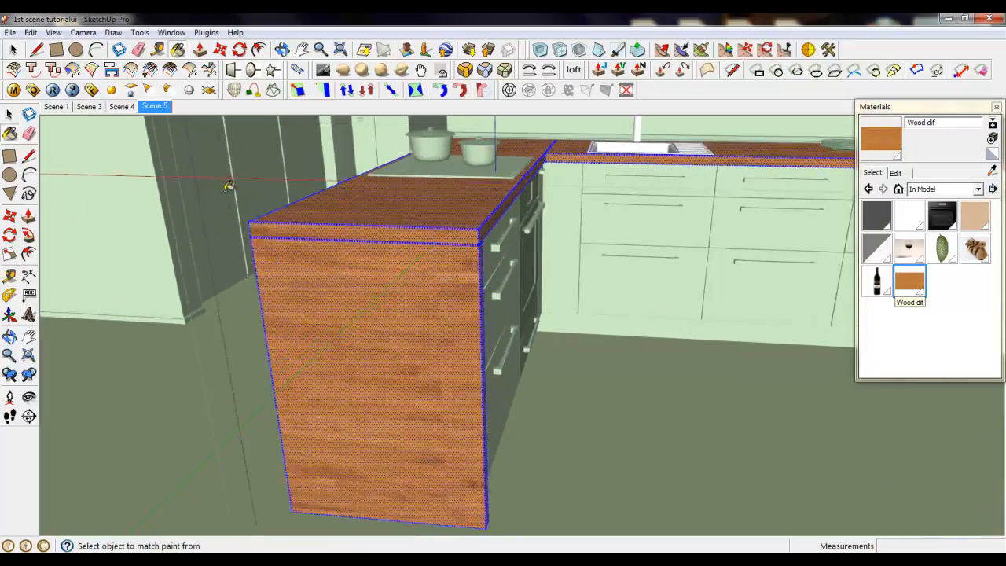
scroll(483, 236, "up", 5)
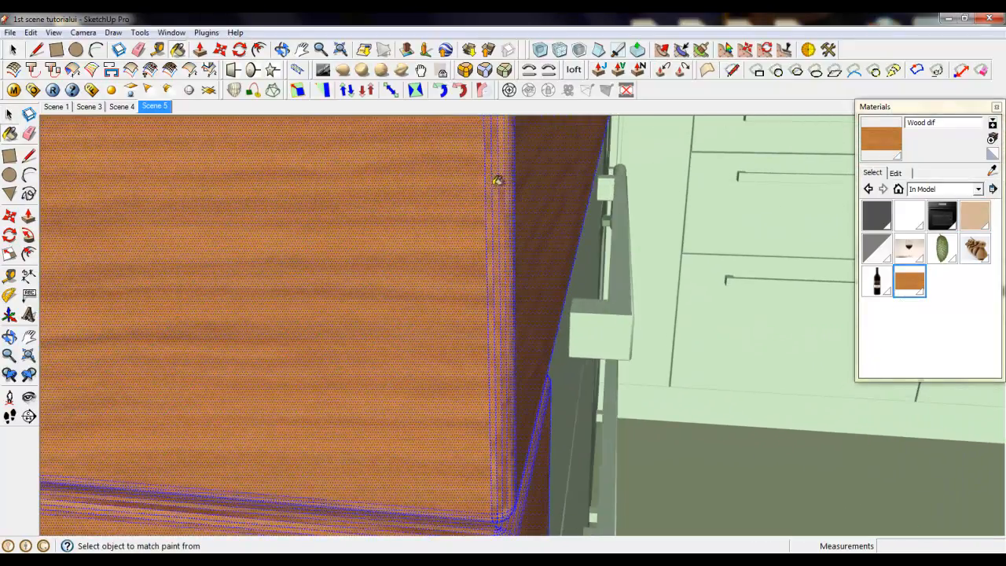
scroll(515, 177, "down", 6)
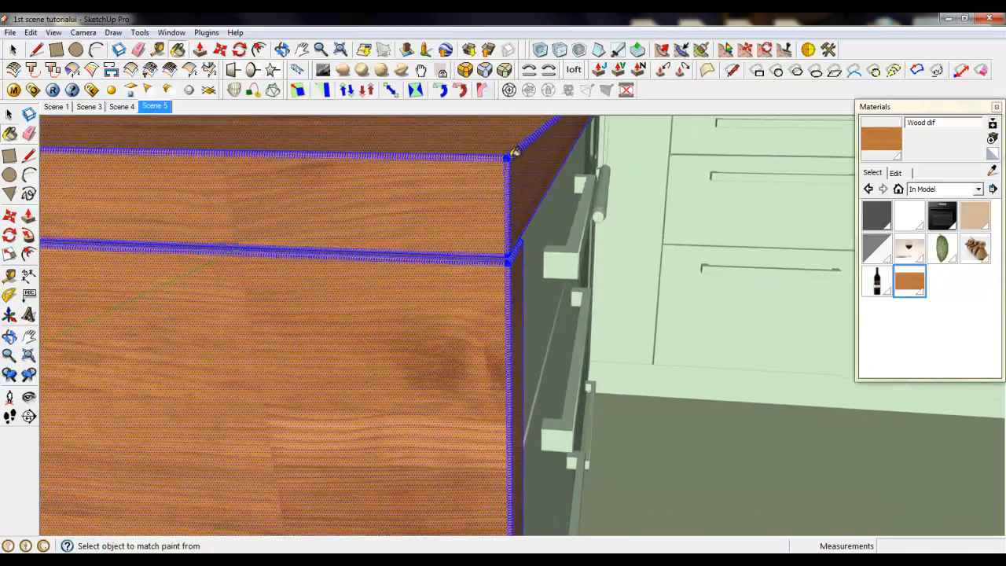
scroll(514, 135, "down", 4)
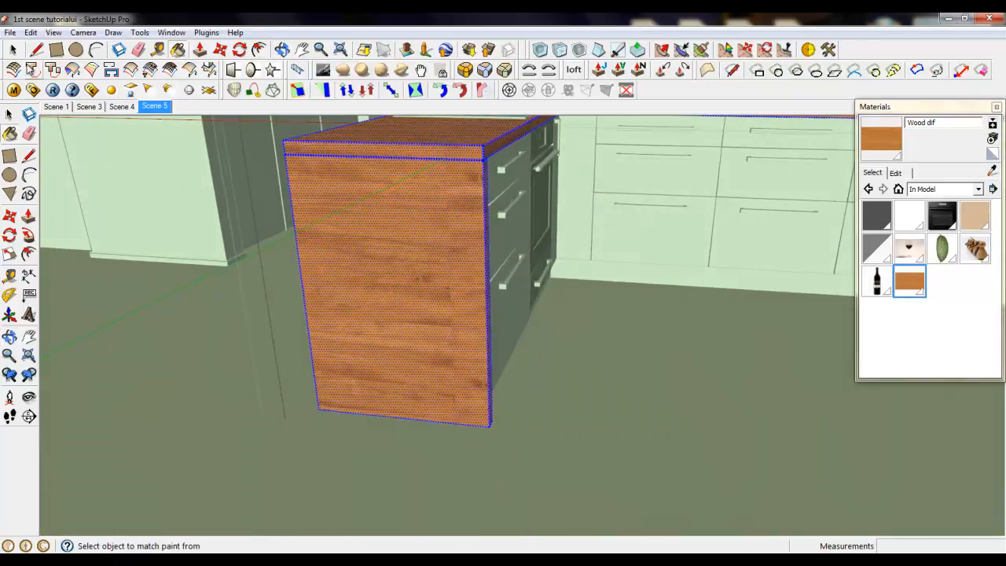
key("space")
scroll(441, 346, "down", 4)
scroll(385, 264, "up", 4)
right_click(379, 252)
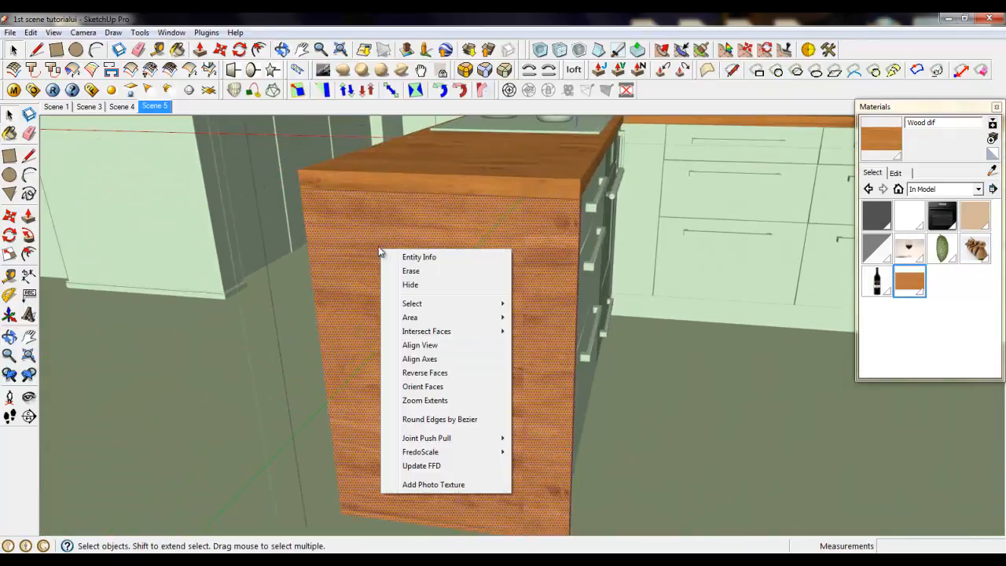
left_click(54, 33)
left_click(63, 78)
Step: Rotate the end panel's wood texture by 90 degrees so the grain runs vertically, shift it slightly and finish positioning
right_click(392, 225)
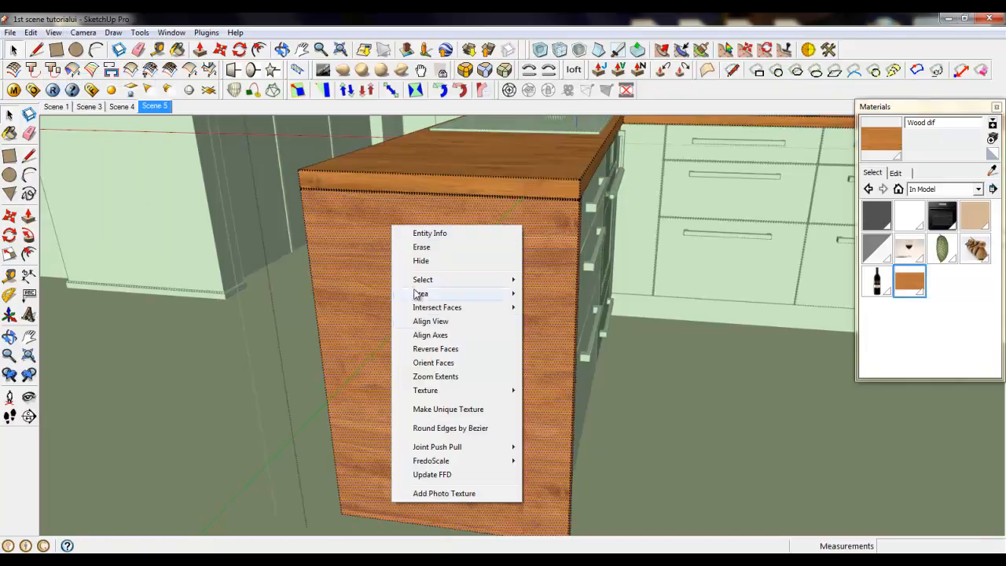
left_click(531, 389)
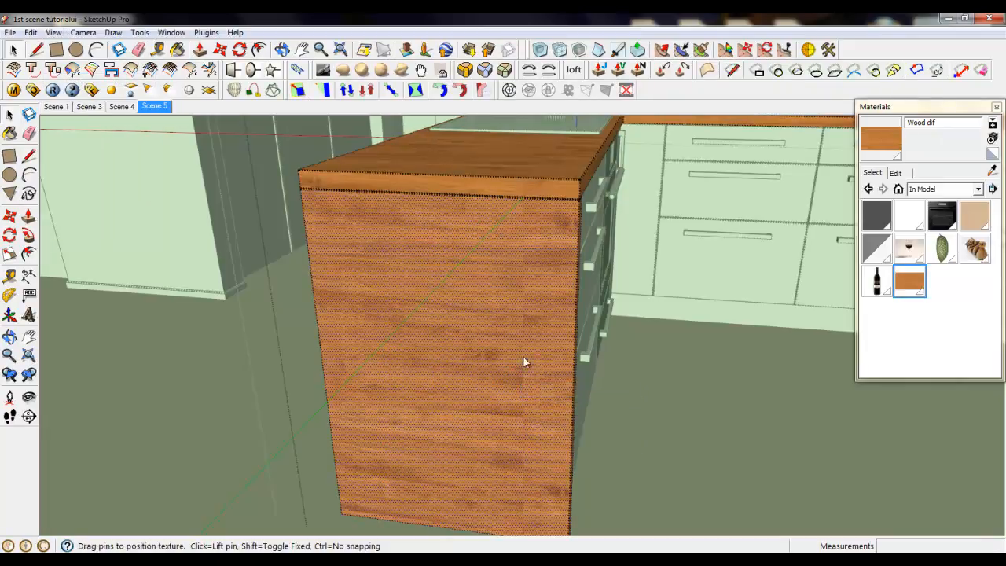
mouse_move(475, 318)
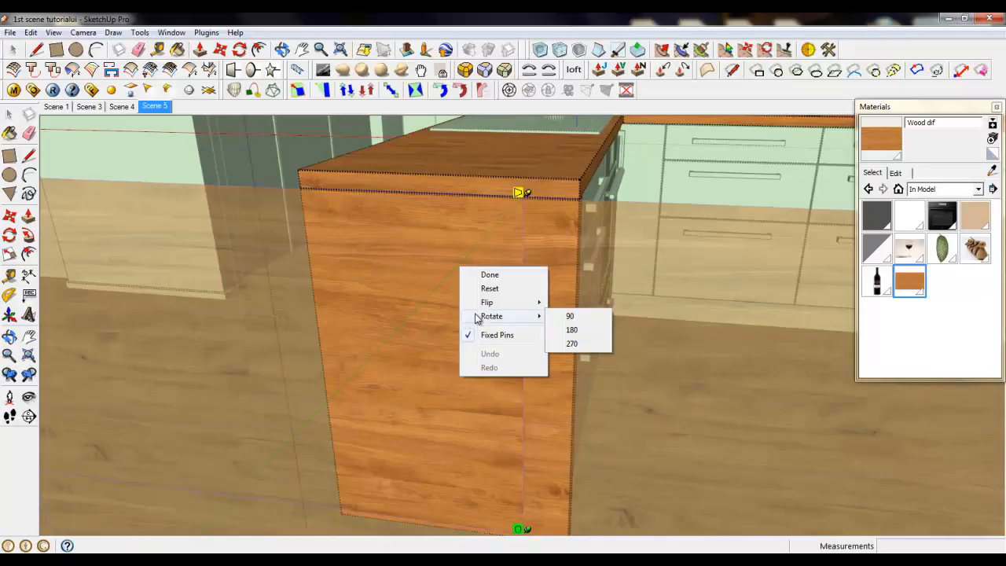
left_click(573, 317)
scroll(461, 237, "down", 2)
left_click_drag(478, 288, 443, 265)
right_click(443, 265)
left_click(449, 273)
Step: Rotate the wood texture on the hob worktop's top face by 90 degrees, shift it along the worktop and finish positioning
middle_click_drag(449, 273, 420, 213)
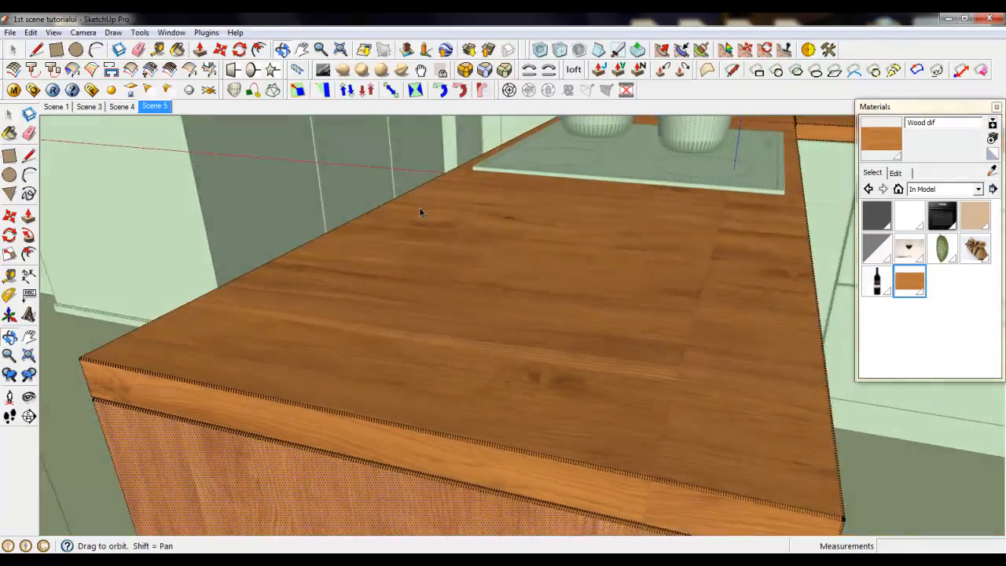
scroll(471, 259, "down", 2)
middle_click_drag(472, 259, 467, 281)
scroll(377, 342, "up", 1)
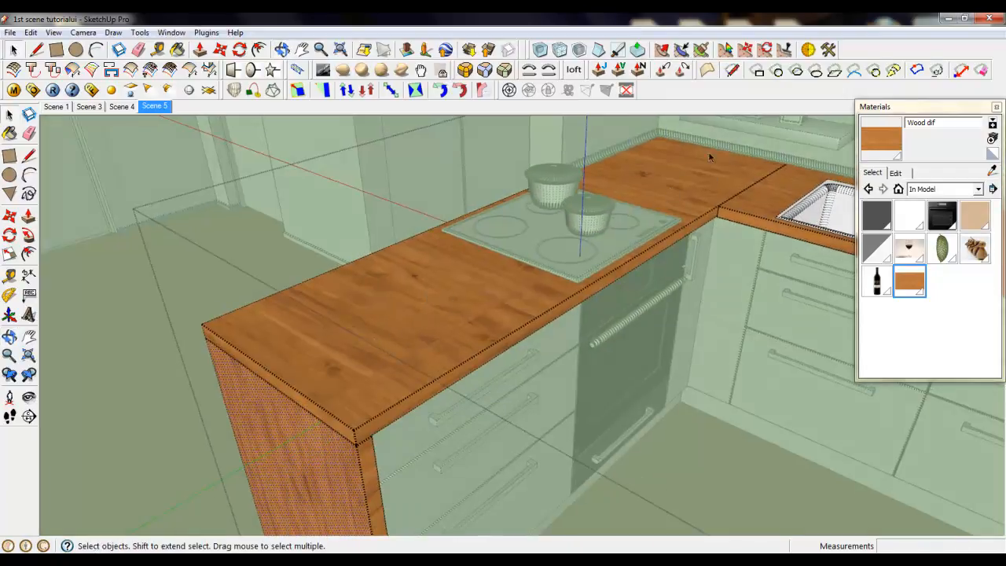
right_click(385, 315)
mouse_move(436, 199)
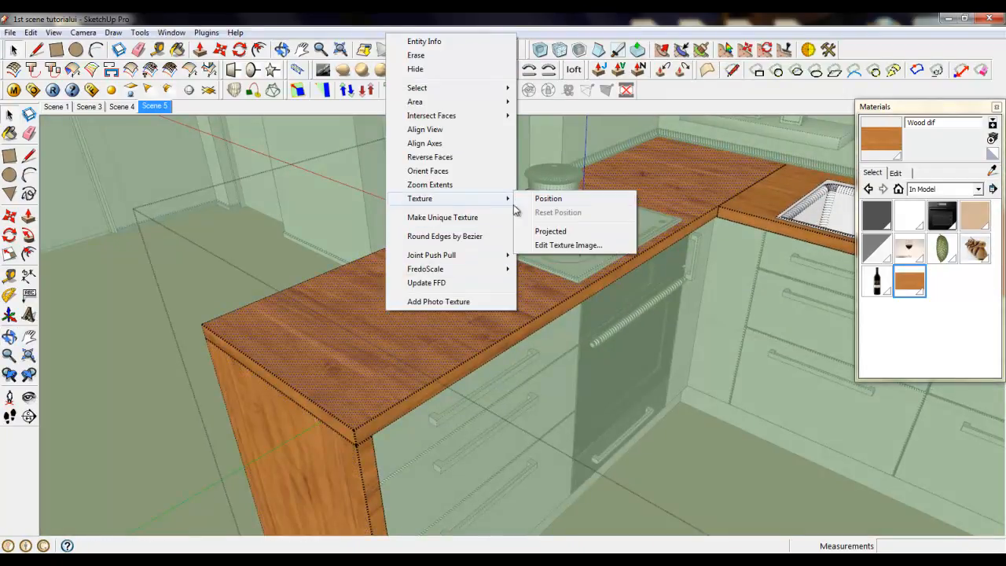
left_click(536, 198)
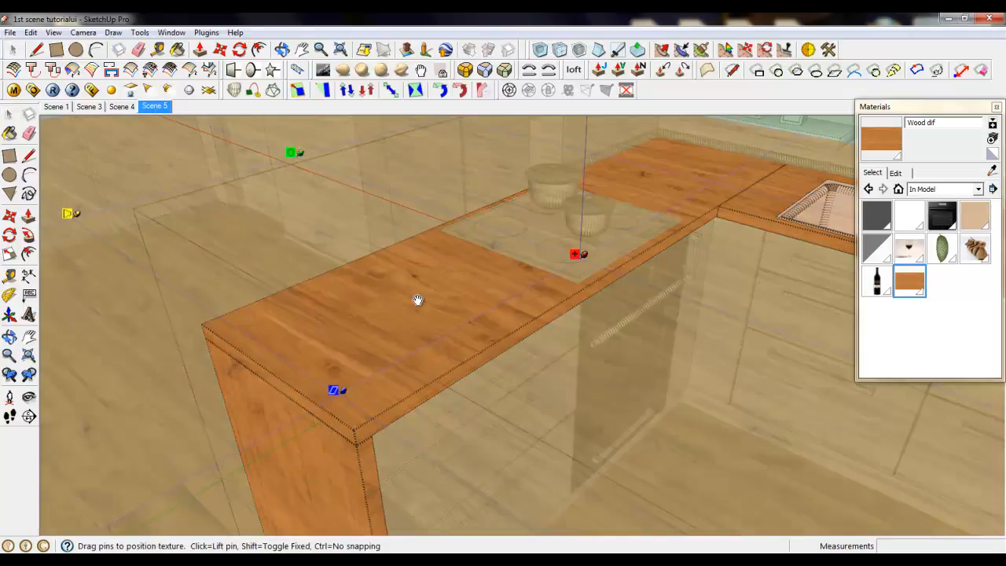
right_click(422, 290)
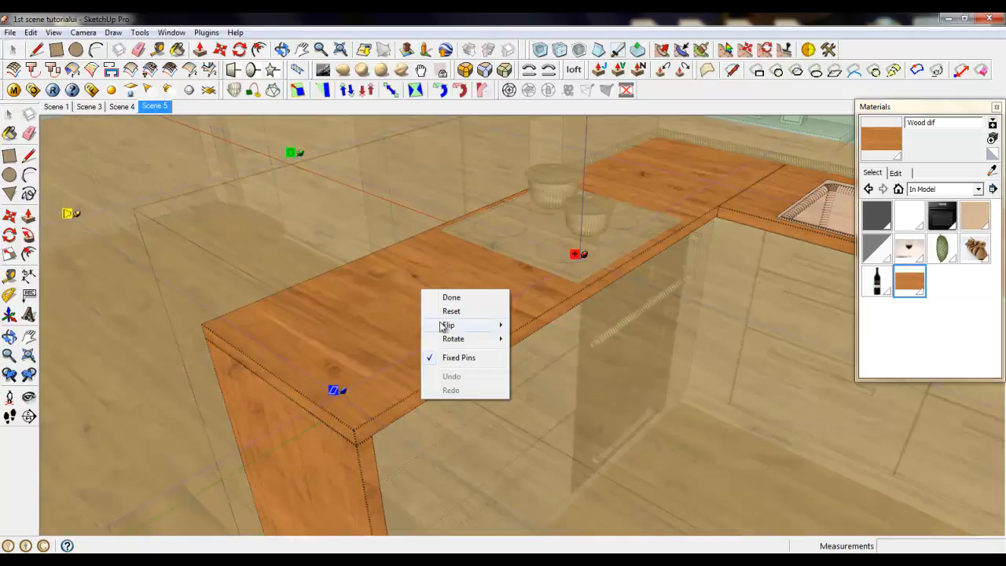
mouse_move(484, 345)
left_click(531, 339)
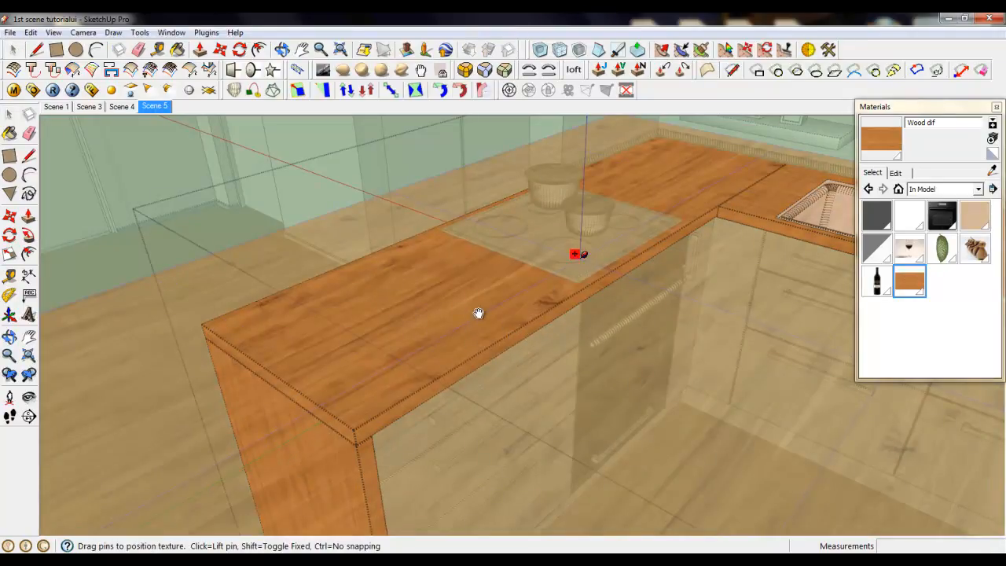
left_click_drag(478, 312, 606, 326)
right_click(376, 309)
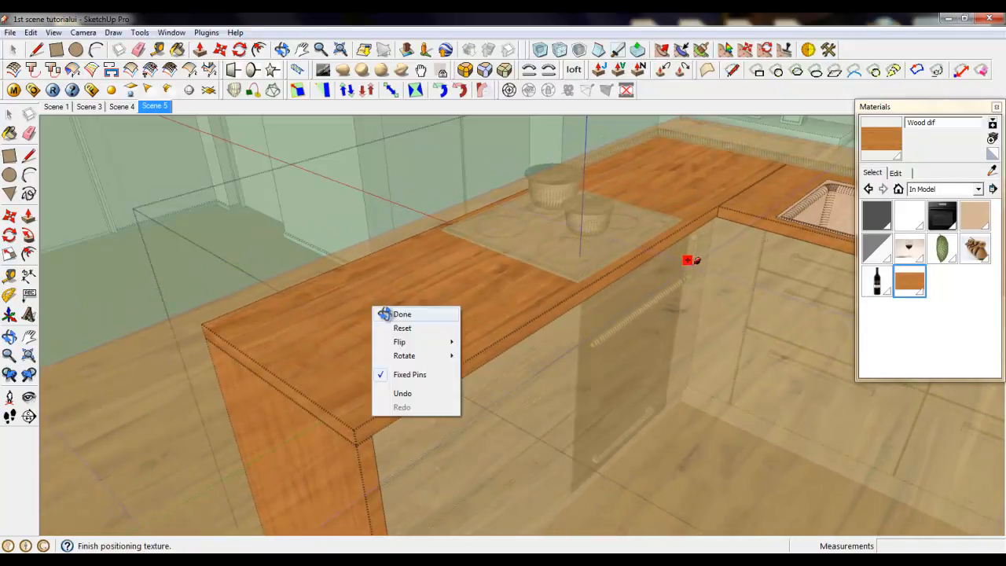
left_click(402, 313)
Step: Shift the wood texture along the worktop's short edge above the end panel to hide the visible seam, and finish positioning
middle_click_drag(395, 382, 374, 281)
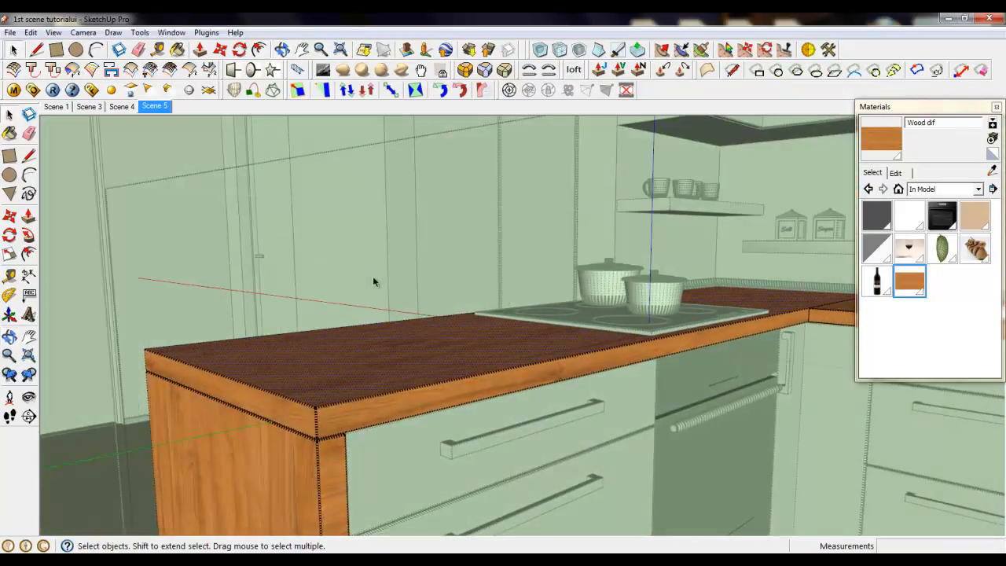
scroll(374, 281, "up", 3)
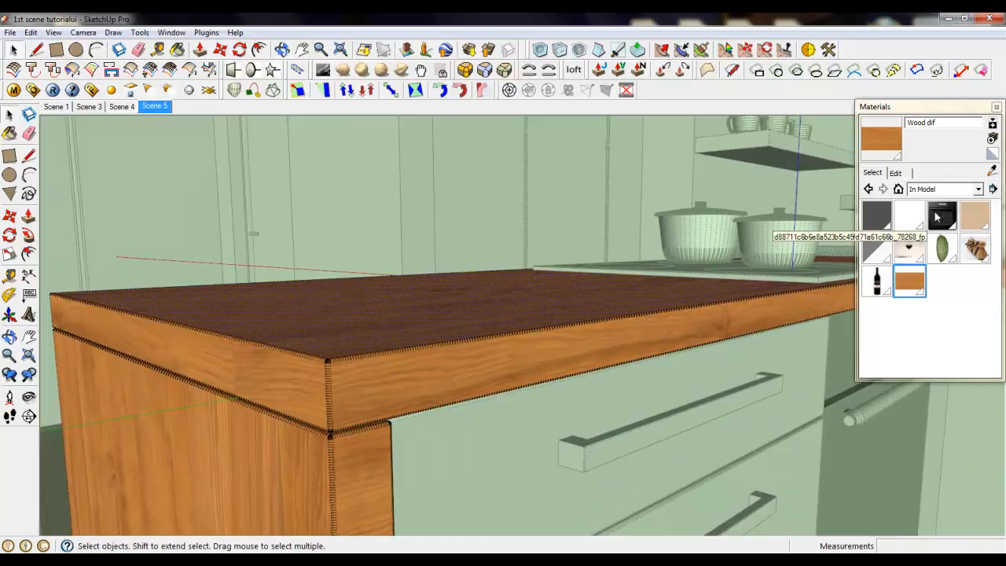
right_click(281, 377)
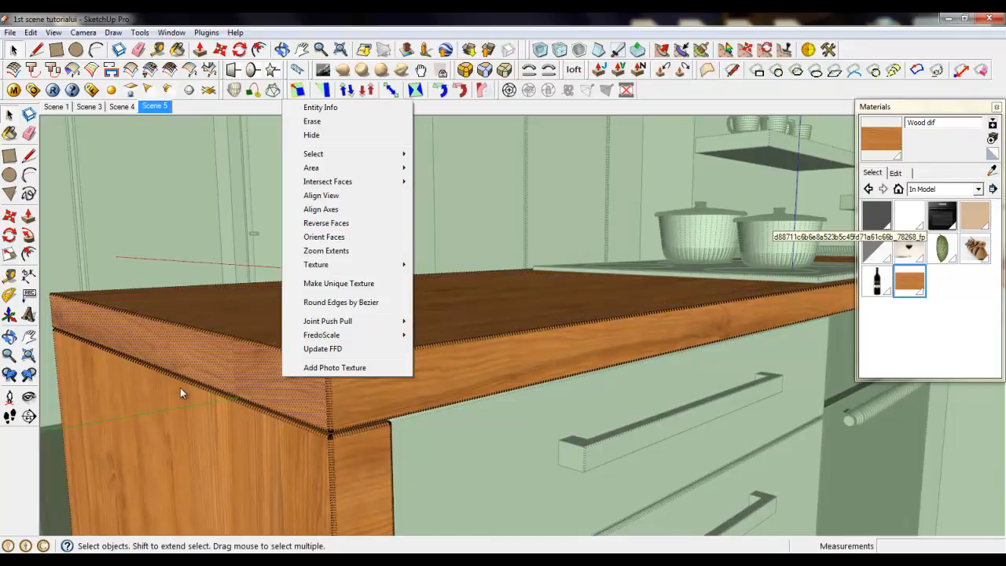
left_click(180, 387)
scroll(180, 388, "up", 5)
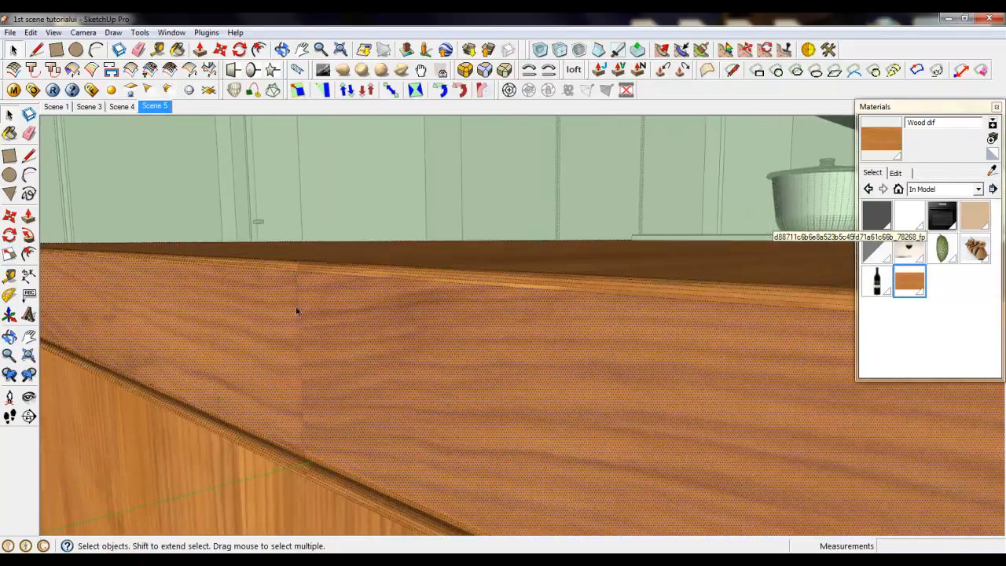
scroll(533, 348, "down", 5)
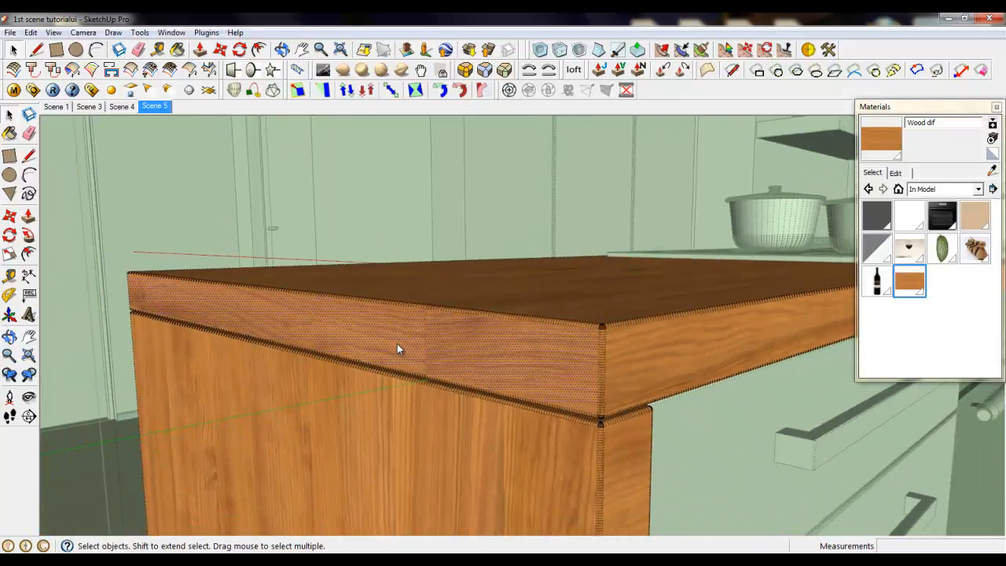
right_click(397, 344)
mouse_move(431, 231)
left_click(560, 231)
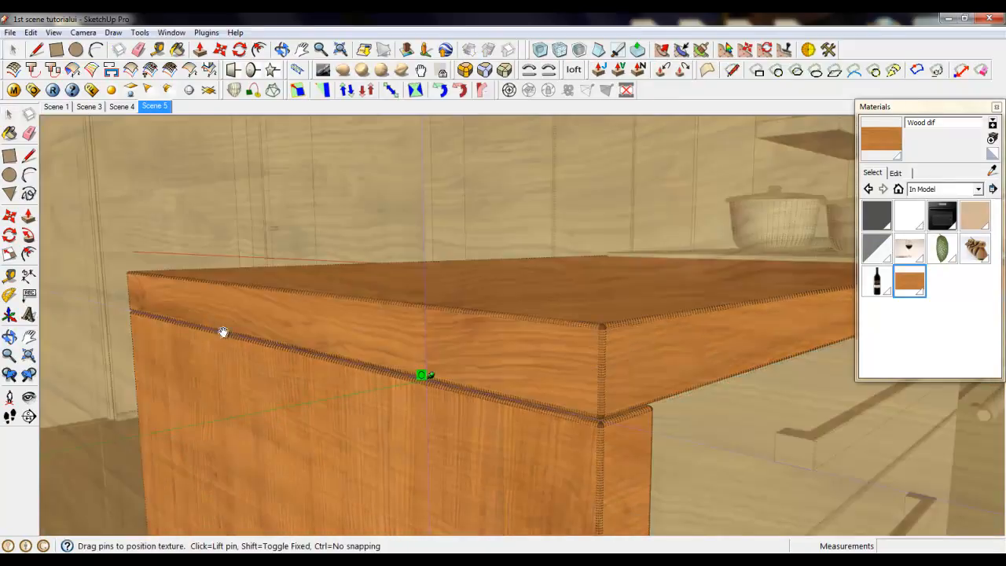
left_click_drag(224, 332, 362, 362)
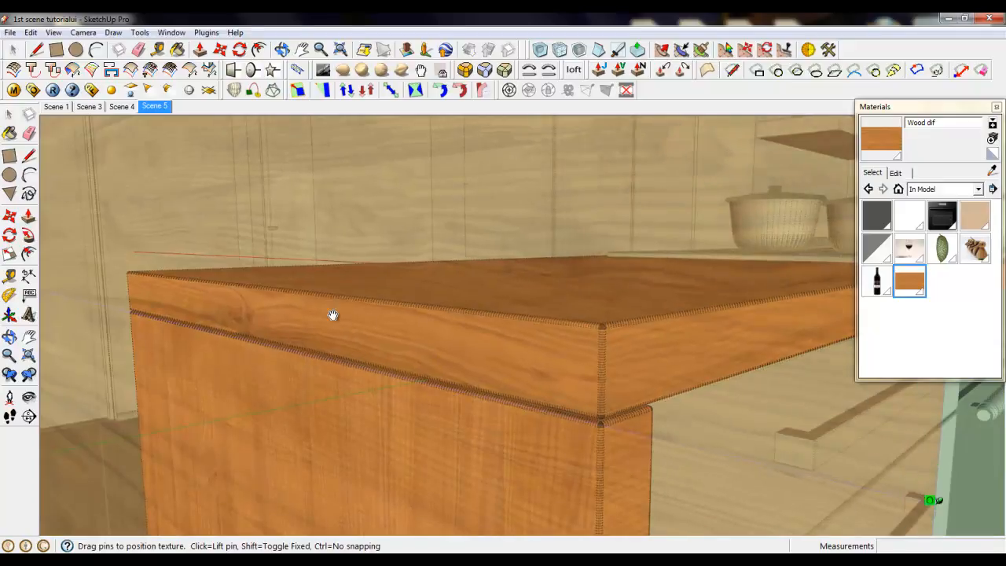
right_click(325, 331)
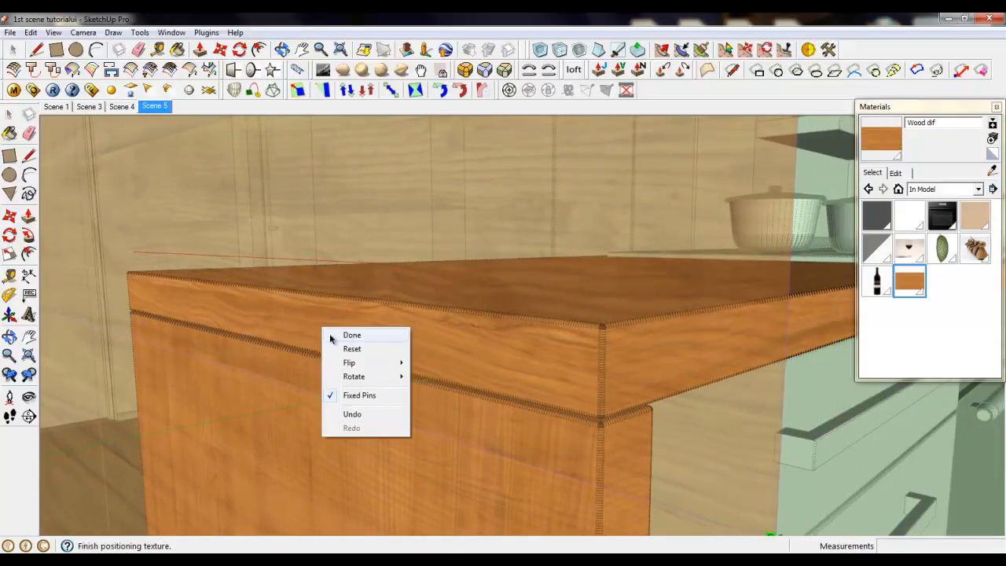
left_click(346, 334)
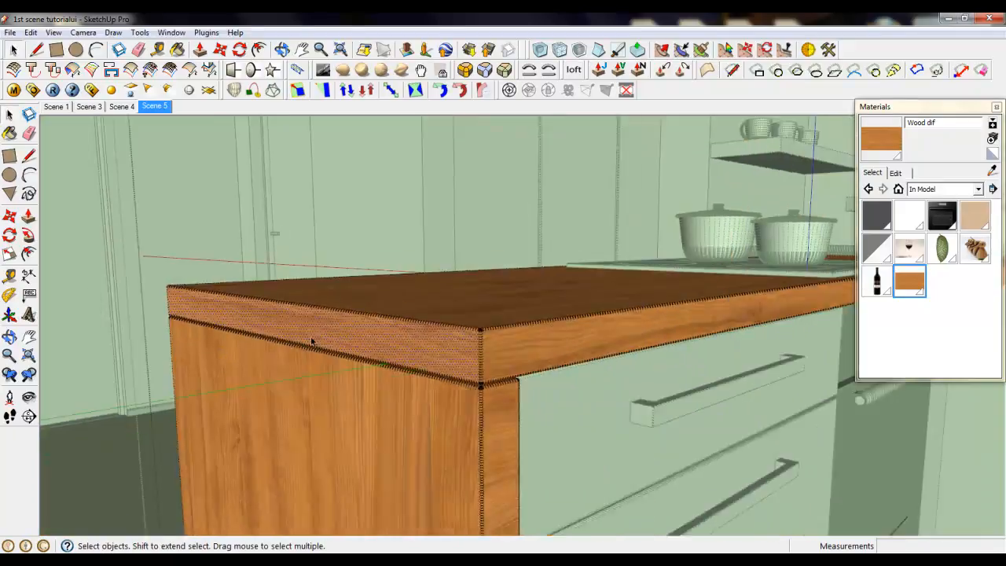
Step: Sample the wood texture from the hob worktop's top face and paint it onto the long front edge above the drawers
scroll(311, 341, "down", 2)
scroll(730, 362, "up", 4)
scroll(562, 295, "down", 5)
middle_click_drag(566, 296, 568, 403)
left_click(992, 171)
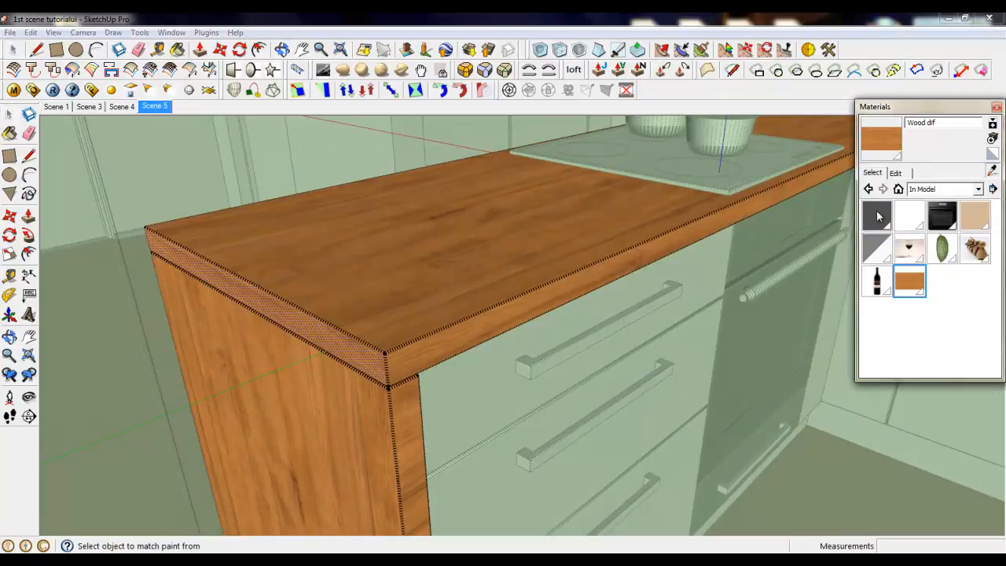
left_click(543, 241)
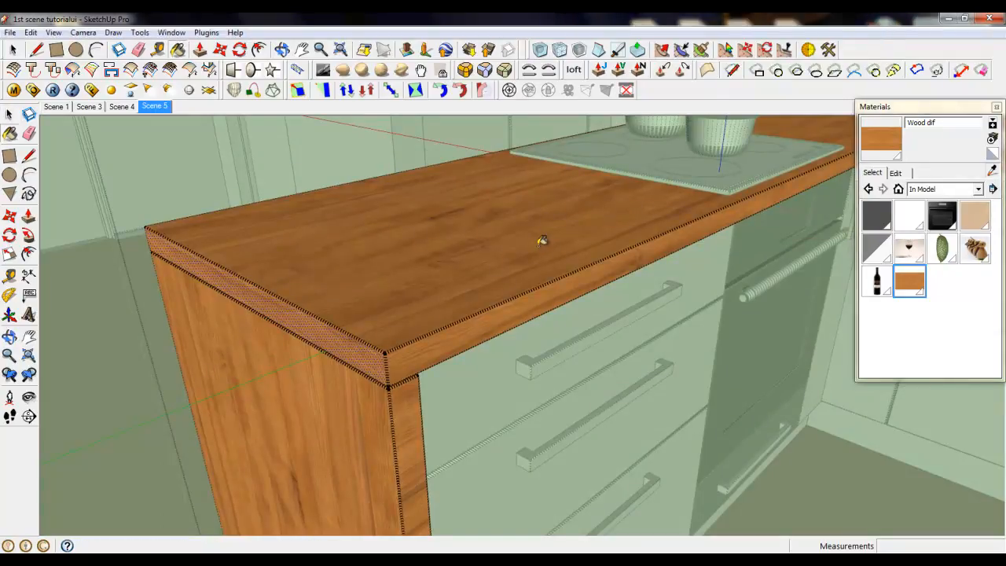
left_click(508, 315)
scroll(509, 313, "up", 2)
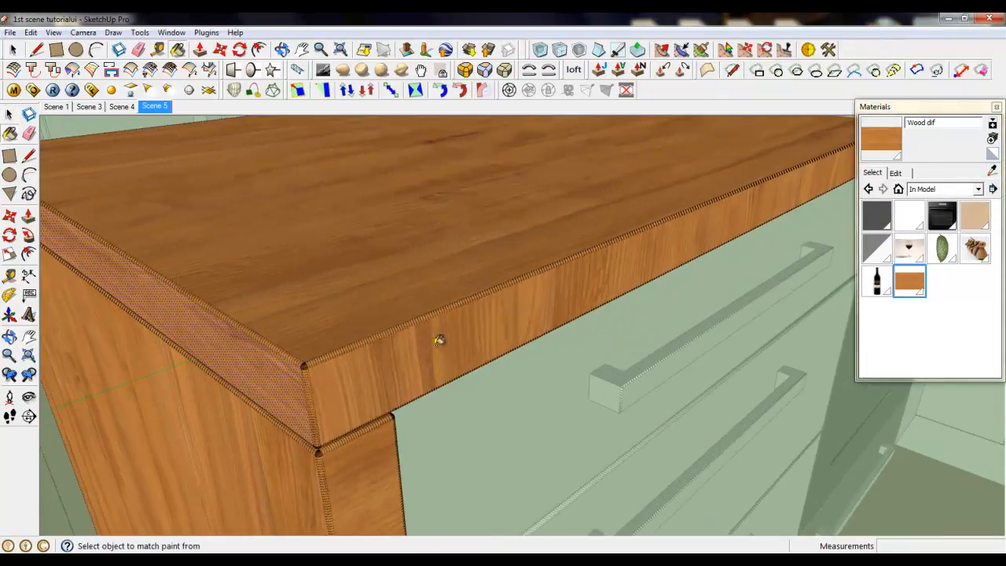
Step: Rotate the wood texture on the hob worktop's long front edge by 90 degrees so the grain follows its length, and finish positioning
right_click(396, 361)
mouse_move(463, 248)
left_click(554, 246)
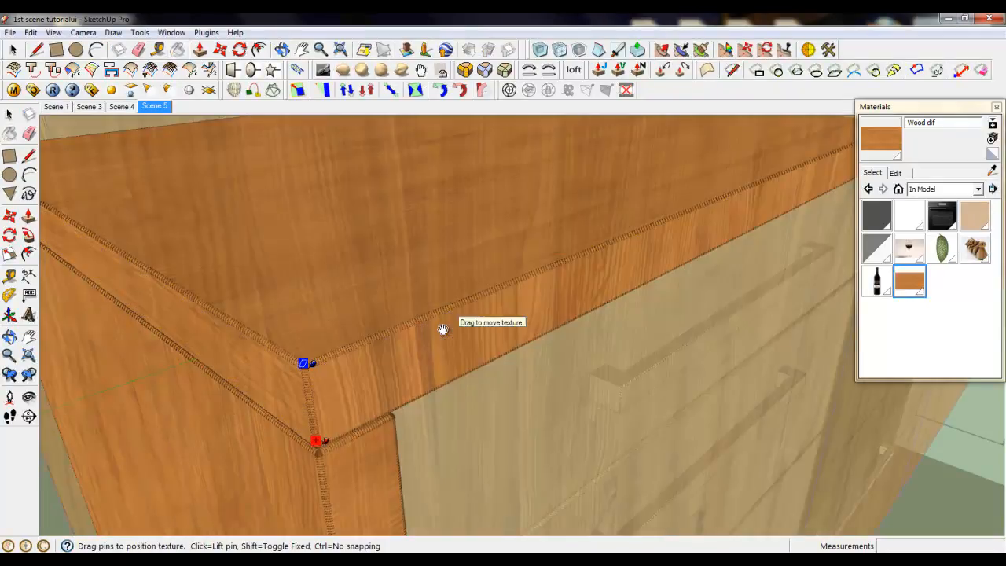
right_click(445, 328)
mouse_move(471, 379)
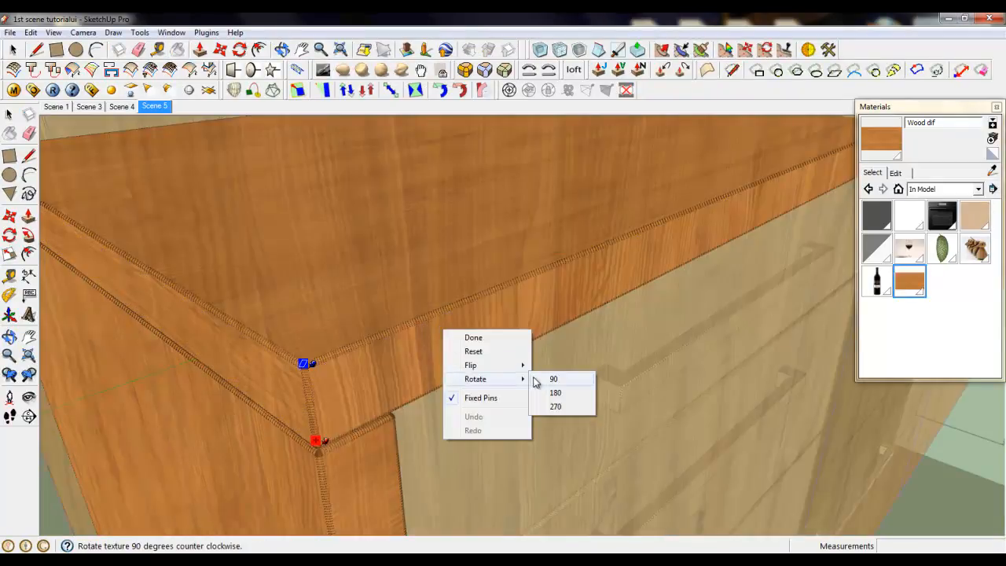
left_click(552, 380)
right_click(472, 336)
left_click(495, 339)
scroll(222, 362, "down", 5)
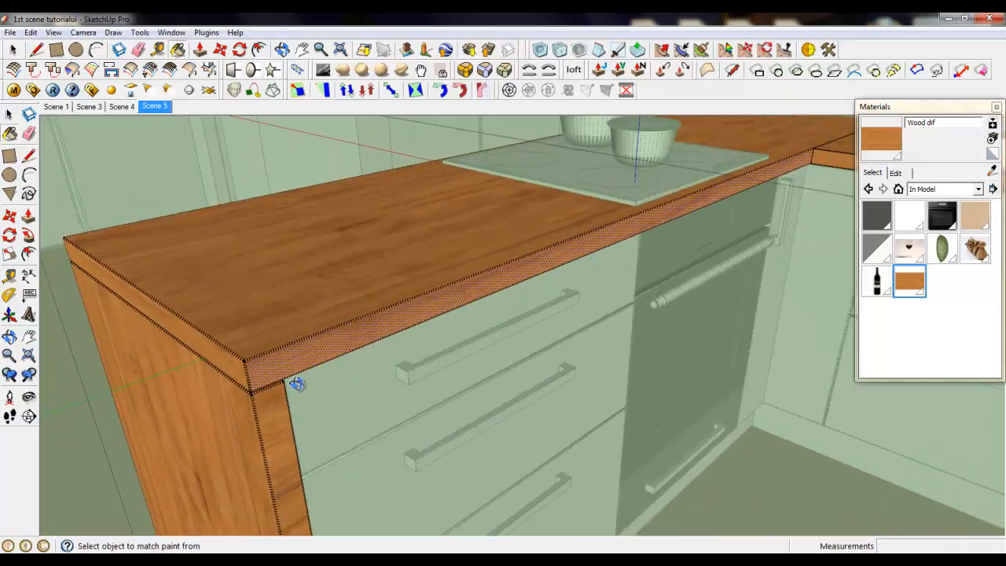
Step: Start positioning the wood texture on the sink worktop's top face and shift it slightly along the worktop
middle_click_drag(297, 384, 636, 188)
scroll(661, 193, "up", 4)
scroll(247, 283, "down", 3)
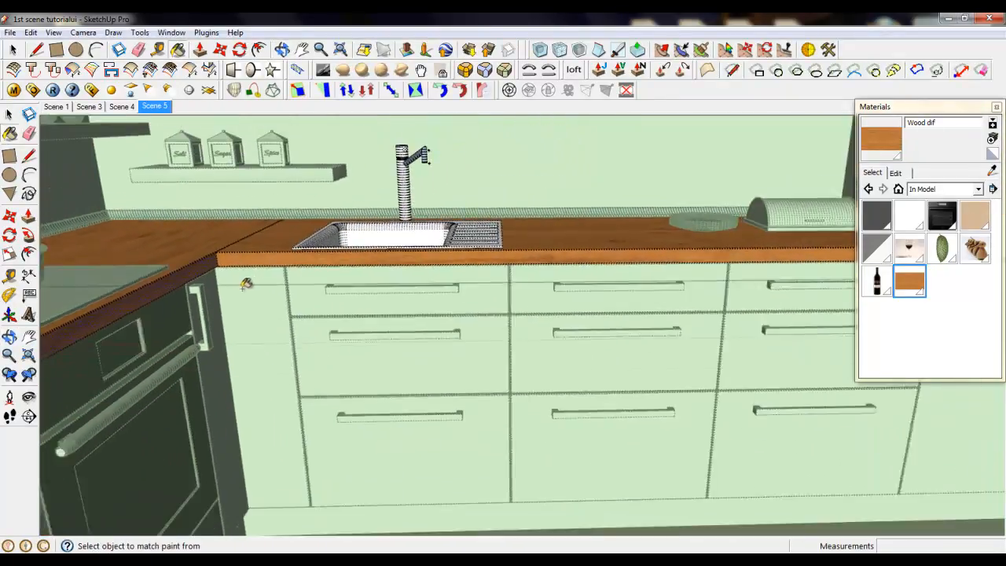
scroll(856, 239, "up", 3)
scroll(818, 228, "up", 4)
middle_click_drag(739, 219, 800, 267)
scroll(492, 233, "down", 5)
scroll(579, 310, "up", 5)
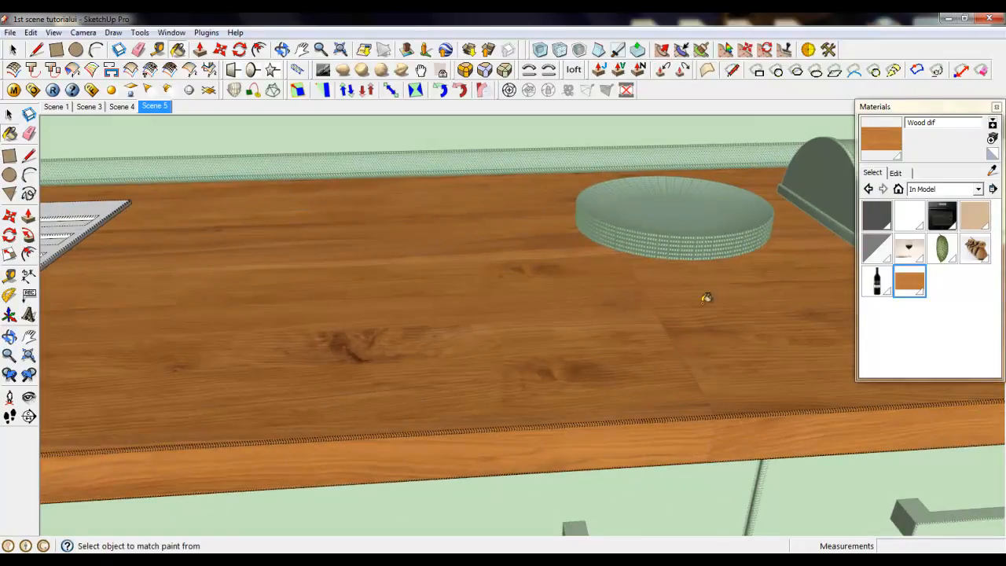
key("space")
right_click(463, 304)
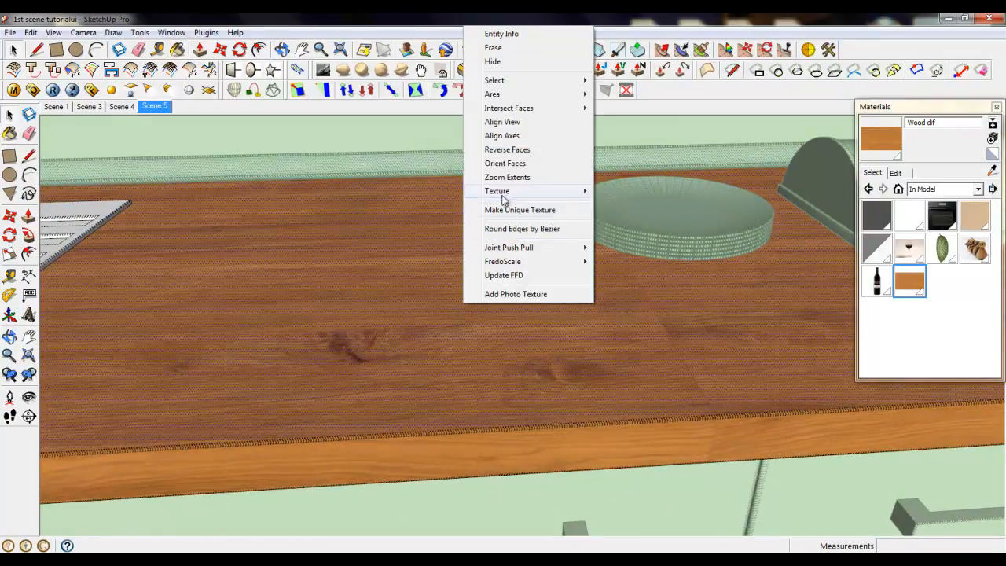
mouse_move(503, 191)
left_click(626, 191)
scroll(491, 214, "down", 5)
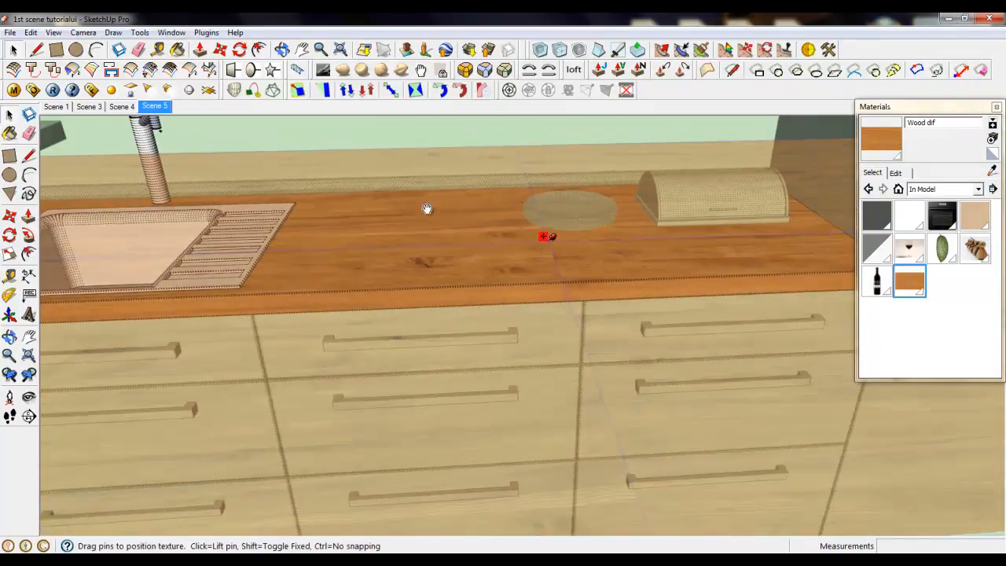
left_click_drag(316, 289, 348, 291)
Step: Move and stretch the sink worktop's wood texture so a single tile spans its full length between both ends, and finish positioning
scroll(681, 247, "down", 1)
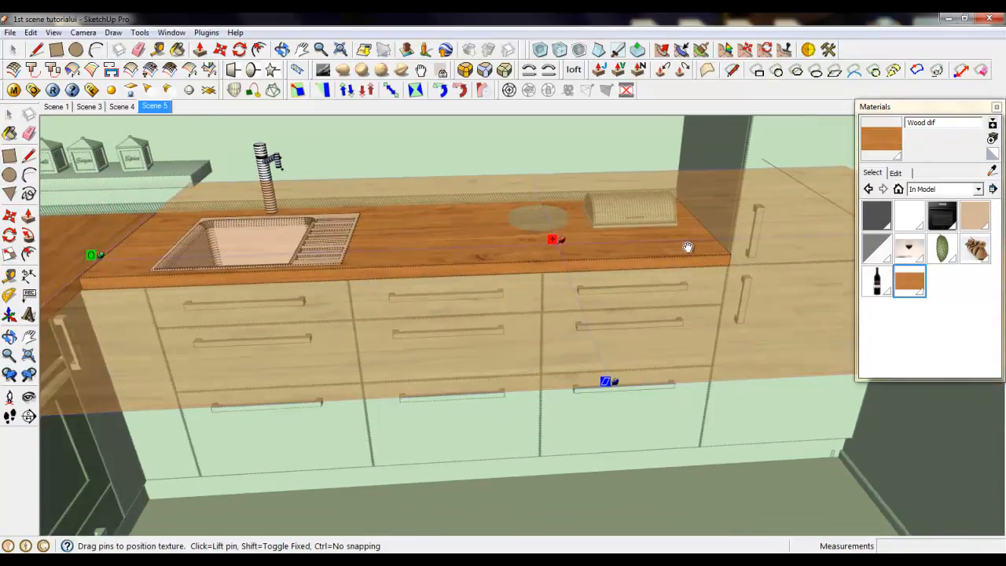
scroll(697, 250, "down", 1)
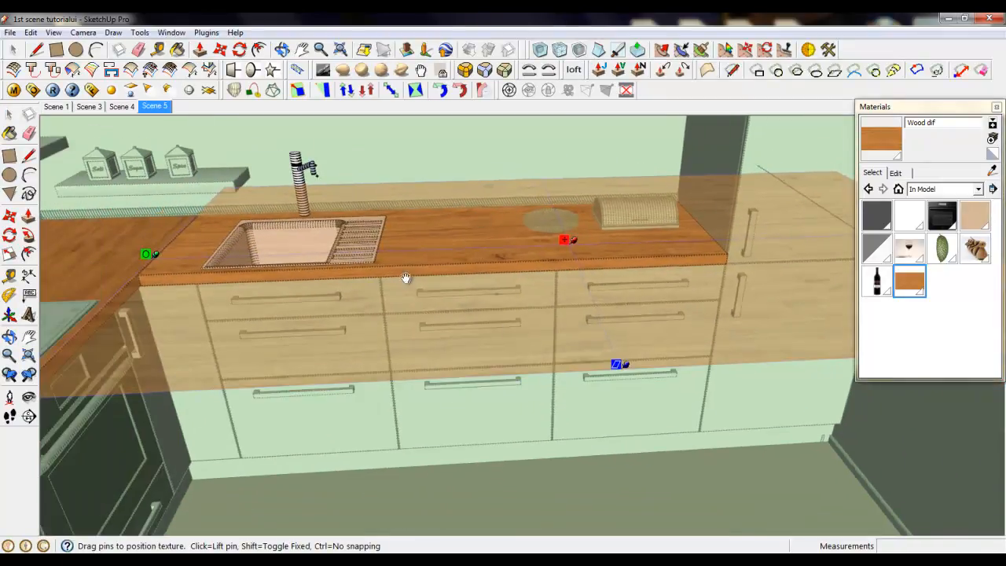
mouse_move(406, 278)
left_mouse_down()
mouse_move(508, 286)
mouse_move(496, 281)
left_mouse_up()
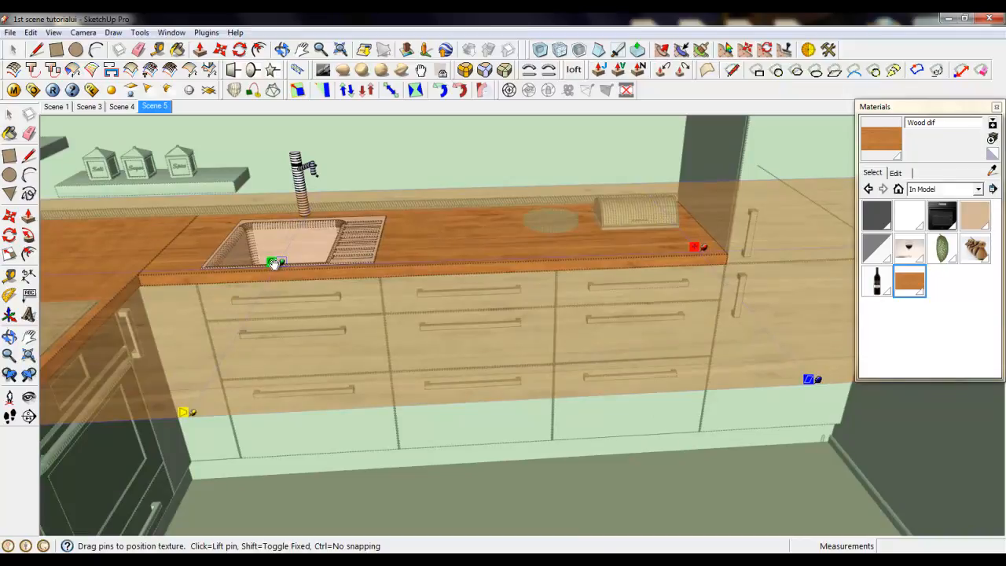
left_click_drag(274, 263, 114, 270)
left_click_drag(196, 261, 225, 271)
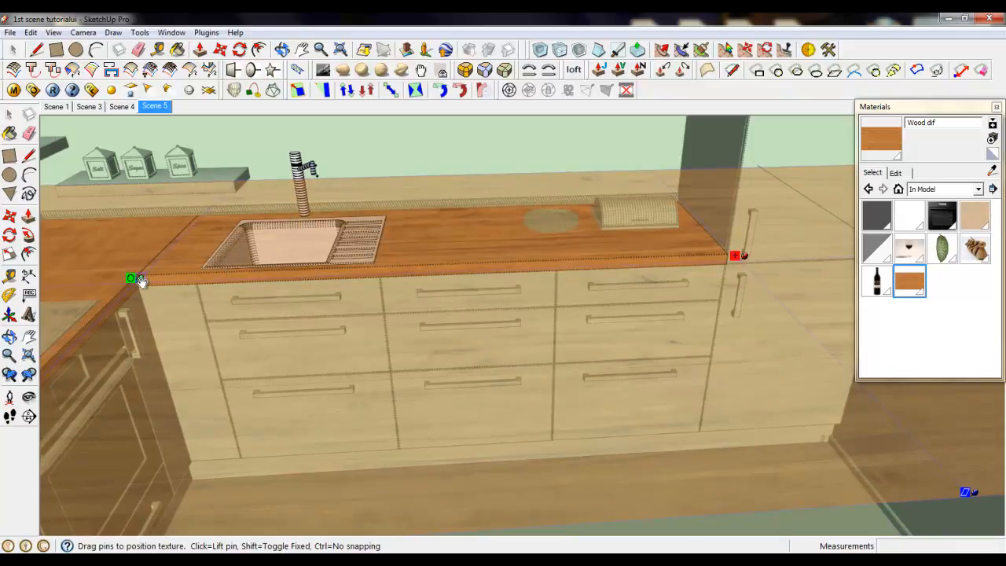
left_click_drag(134, 279, 114, 279)
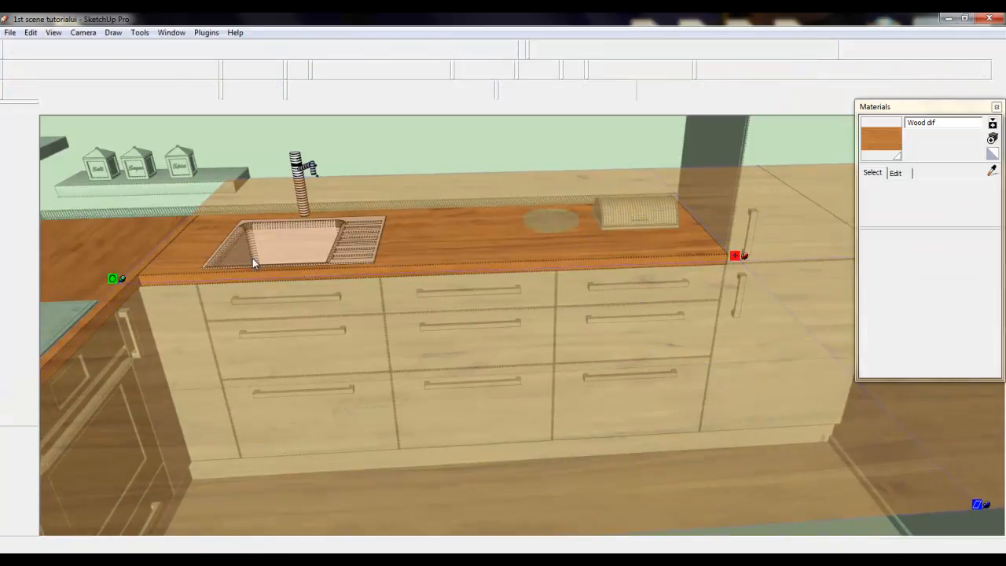
right_click(267, 274)
left_click(268, 268)
Step: Sample the repositioned wood texture from the sink worktop's top face
left_click(993, 170)
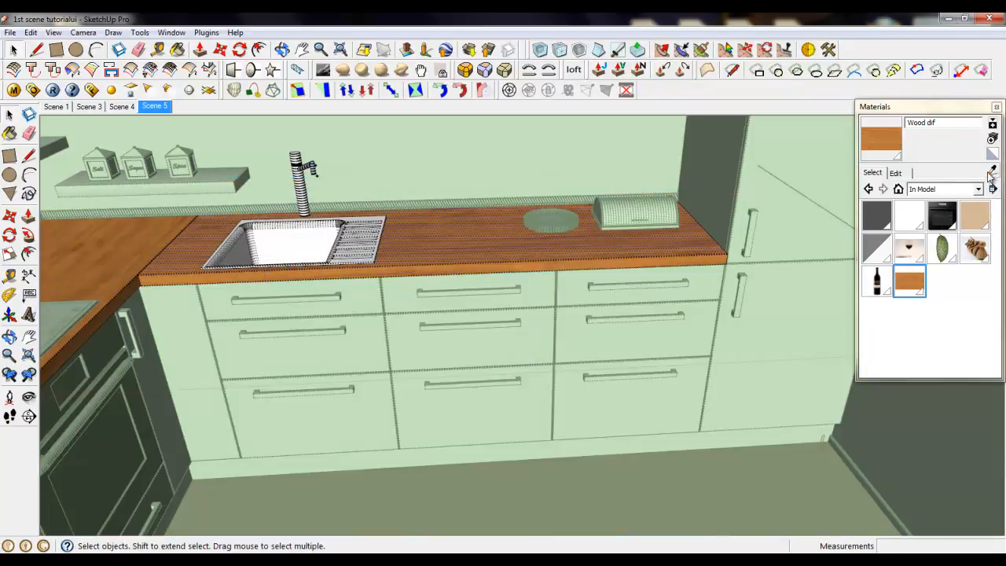
left_click(531, 257)
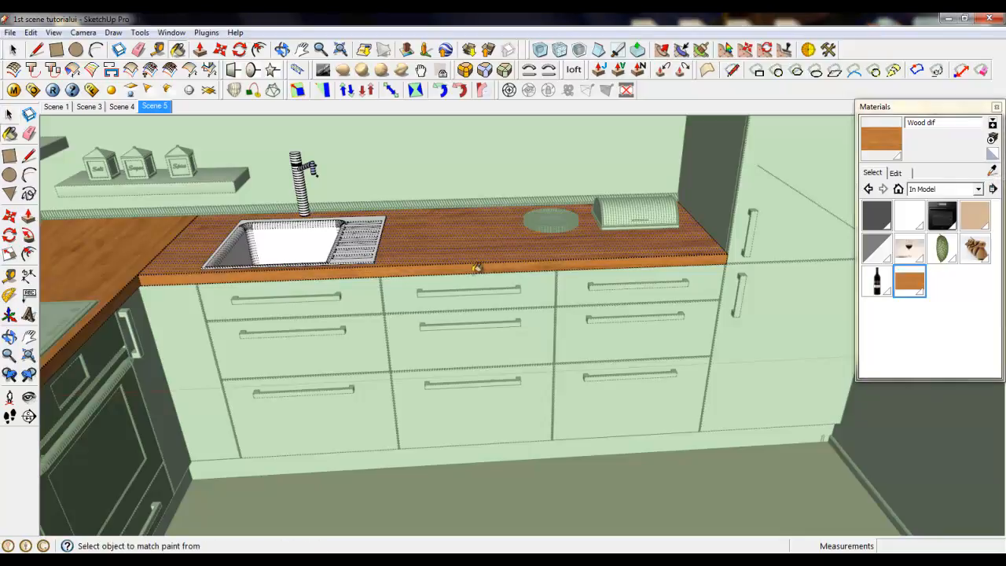
middle_click_drag(700, 257, 289, 206)
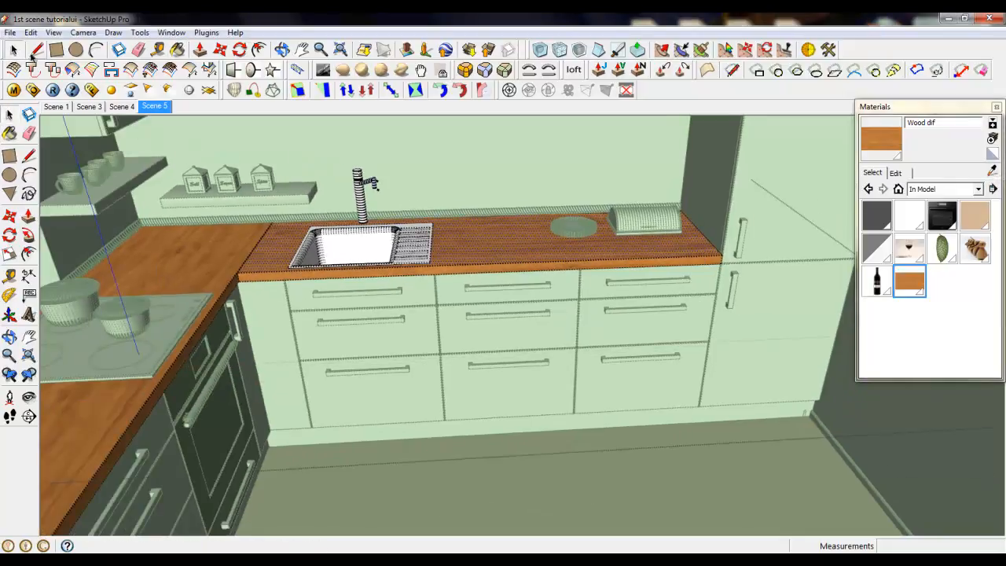
Step: Switch back to selecting and close the worktop group that is open for editing
left_click(10, 115)
middle_click_drag(784, 222, 600, 187)
right_click(600, 186)
left_click(617, 196)
scroll(249, 356, "up", 2)
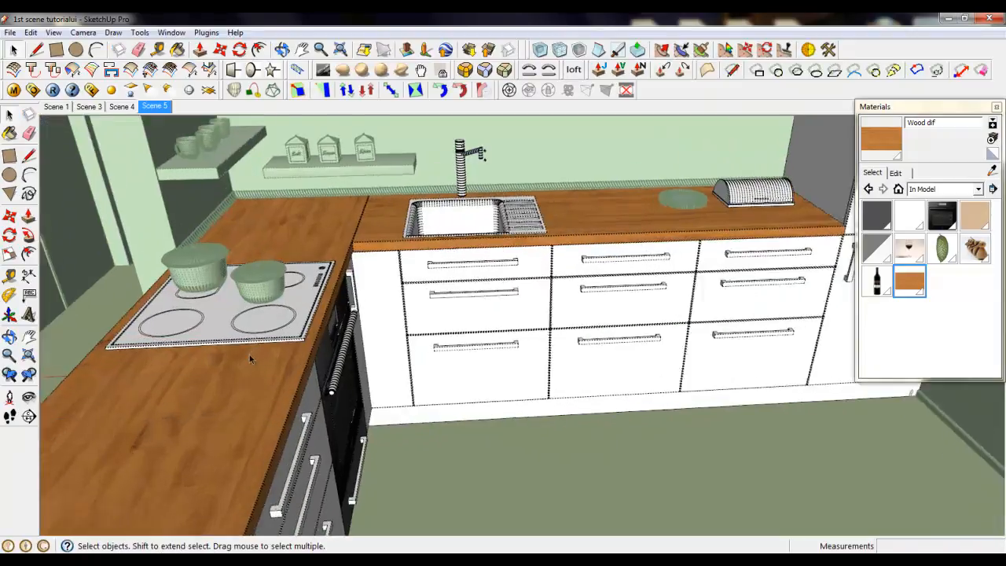
Step: Close the open kitchen groups so that the whole room is out of group editing
middle_click_drag(249, 356, 404, 263)
scroll(405, 261, "down", 3)
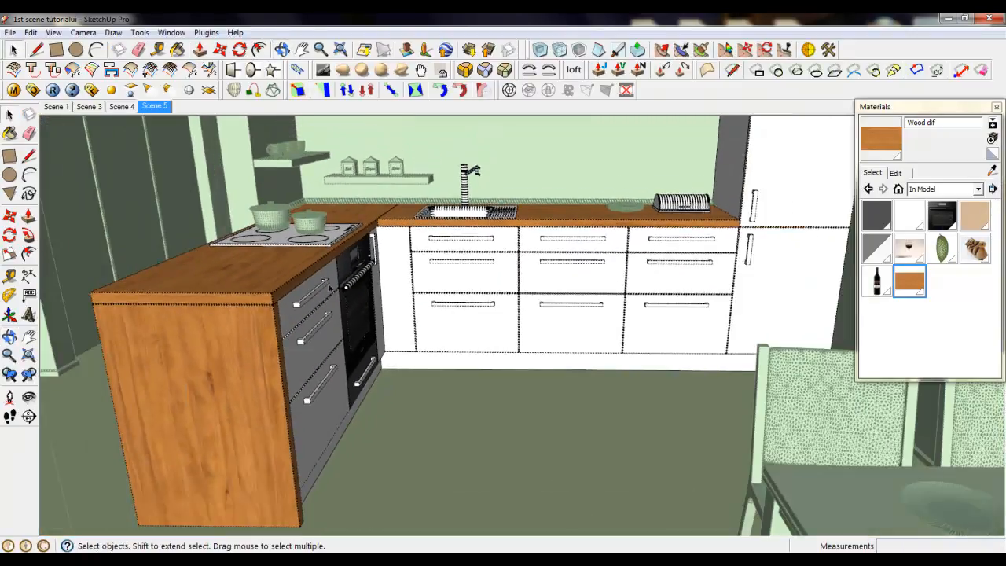
scroll(557, 244, "down", 1)
middle_click_drag(564, 390, 608, 376)
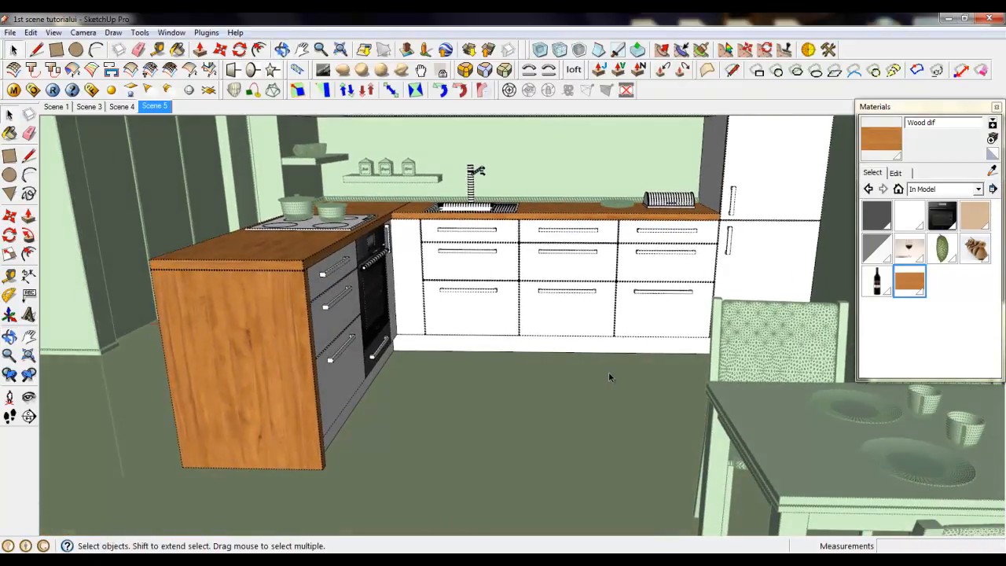
left_click(32, 399)
left_click_drag(374, 381, 12, 378)
right_click(264, 360)
left_click(275, 370)
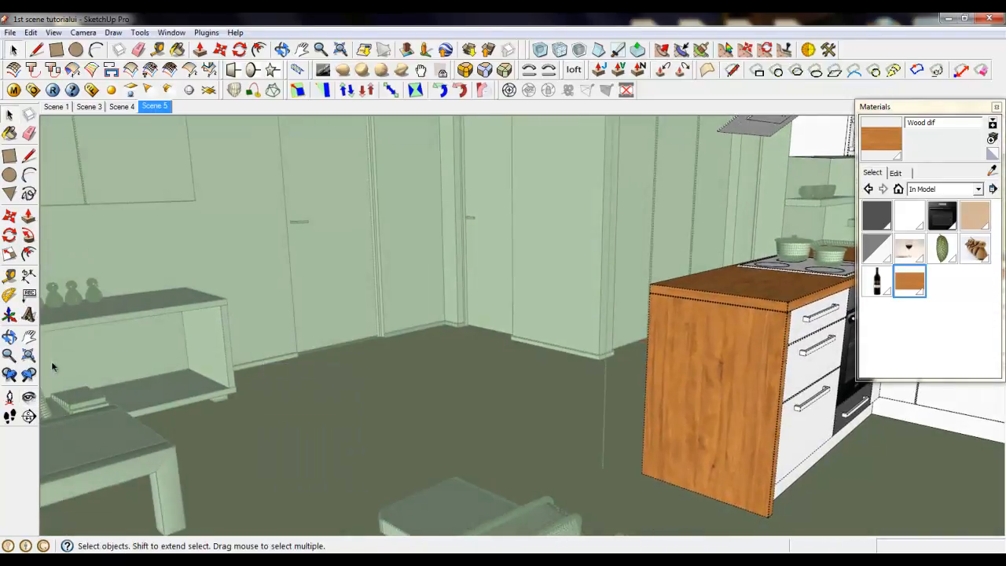
left_click(28, 397)
right_click(338, 374)
left_click(356, 380)
right_click(249, 386)
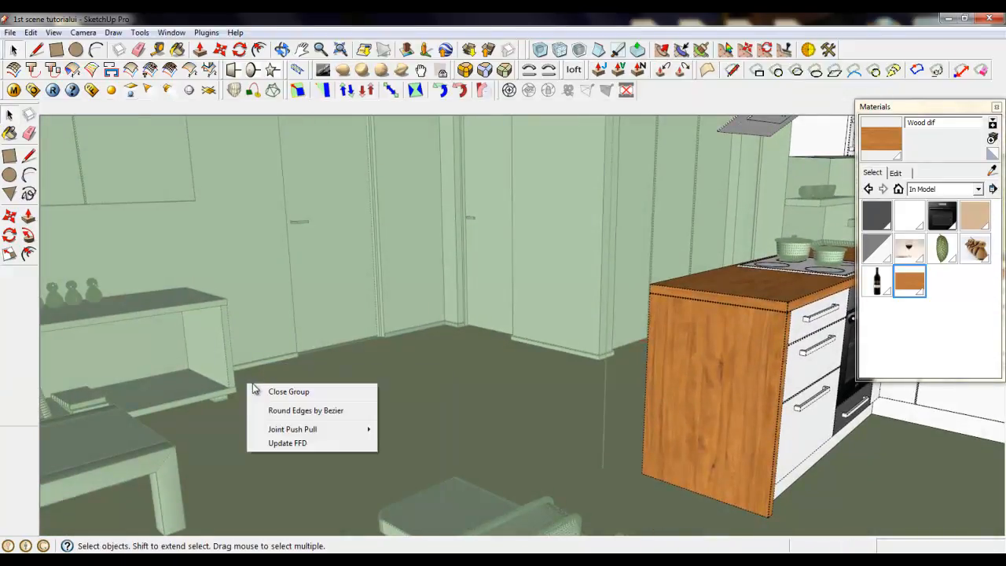
right_click(270, 390)
left_click(283, 397)
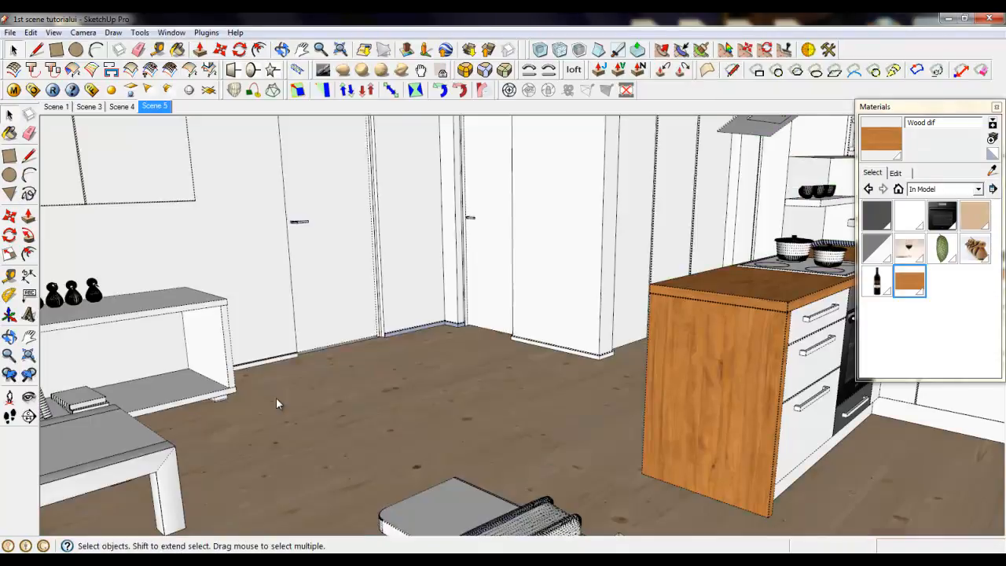
right_click(276, 399)
Step: Select the TV wall unit and examine its low cabinet, open shelving and side panels from several angles
left_click(217, 357)
left_click(28, 397)
left_click_drag(409, 368, 173, 380)
scroll(174, 377, "up", 5)
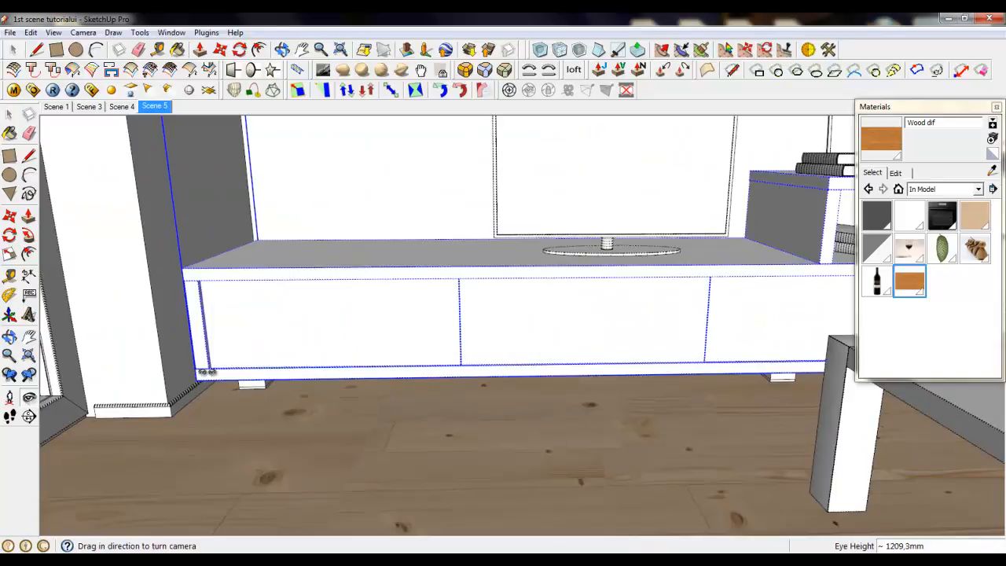
middle_click_drag(208, 372, 211, 420)
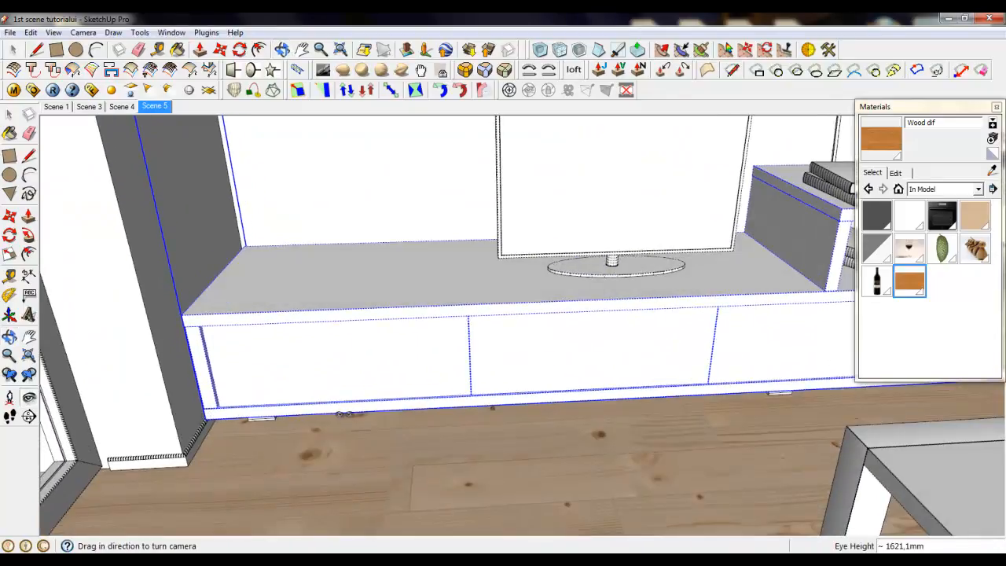
middle_click_drag(554, 396, 284, 380)
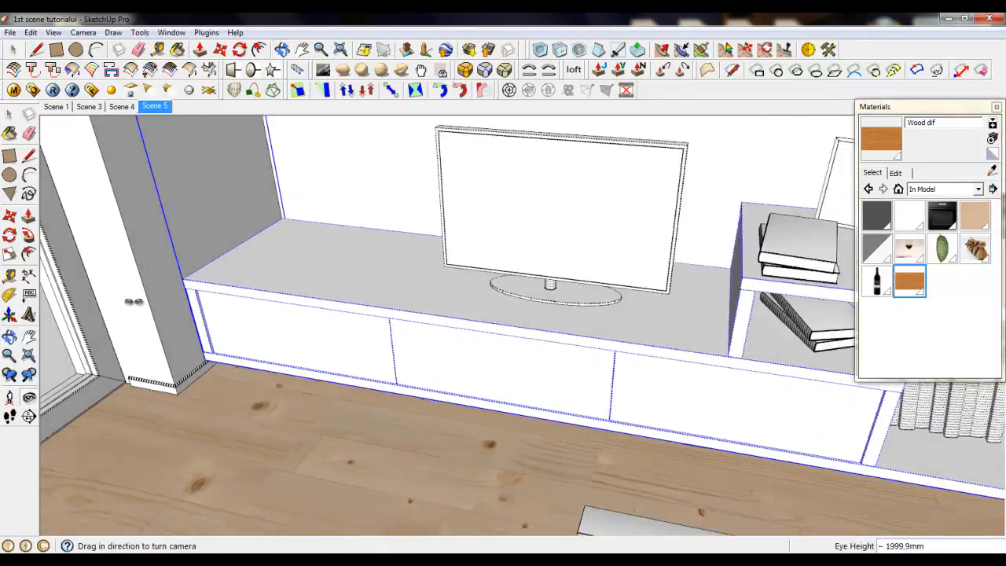
scroll(285, 380, "down", 3)
middle_click_drag(450, 393, 376, 391)
scroll(366, 381, "down", 3)
scroll(199, 256, "down", 3)
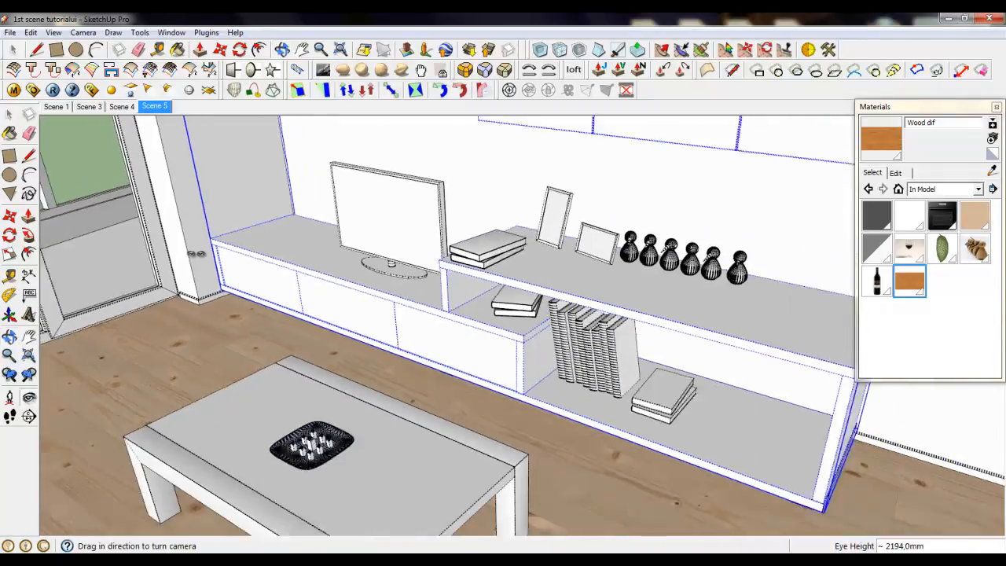
scroll(753, 461, "up", 4)
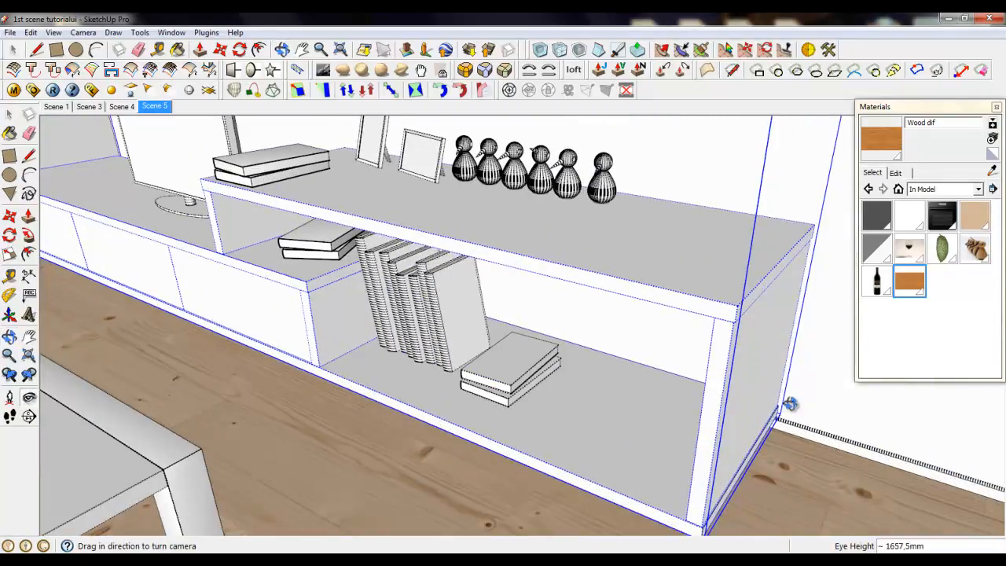
middle_click_drag(788, 406, 719, 353)
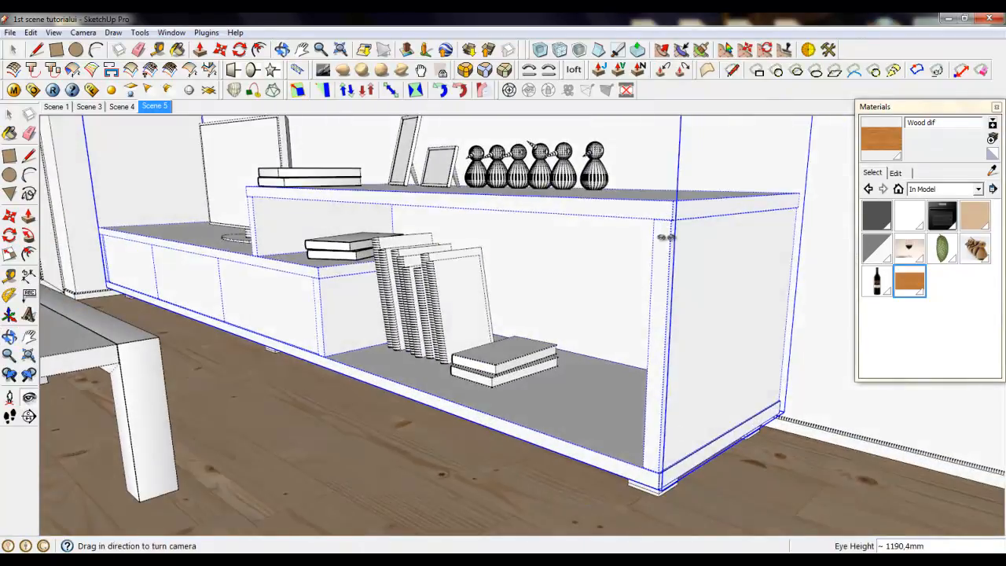
middle_click_drag(418, 357, 629, 382)
left_click_drag(340, 385, 849, 339)
left_click_drag(238, 437, 118, 419)
left_click_drag(570, 371, 216, 373)
scroll(293, 350, "down", 3)
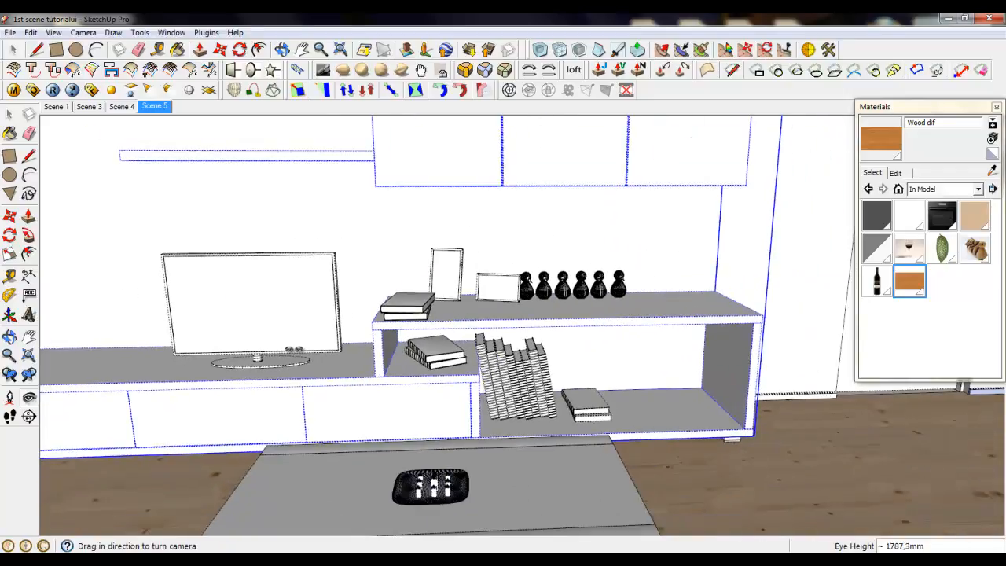
left_click_drag(632, 375, 498, 368)
left_click_drag(348, 363, 364, 377)
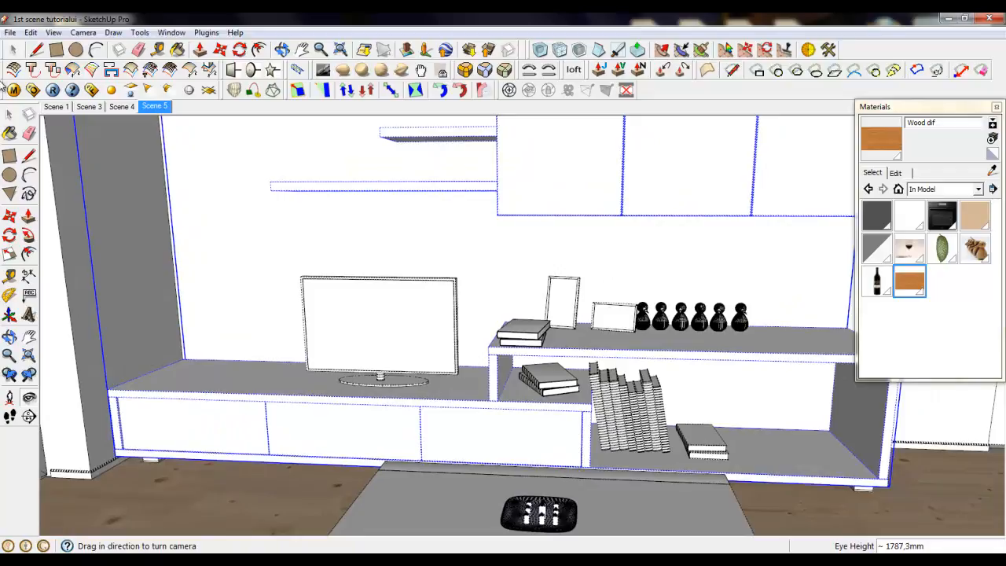
left_click(12, 51)
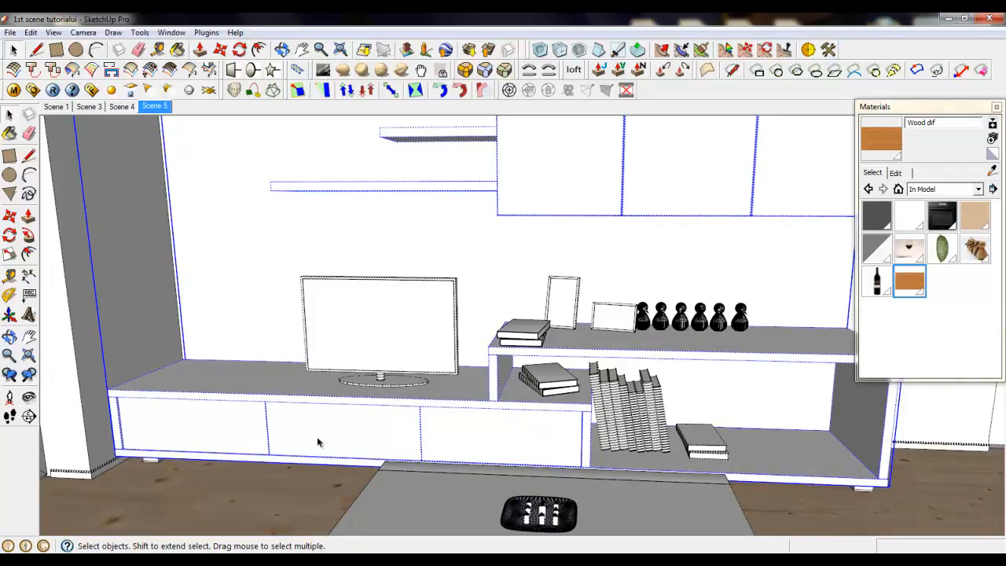
scroll(151, 467, "up", 2)
scroll(92, 291, "down", 2)
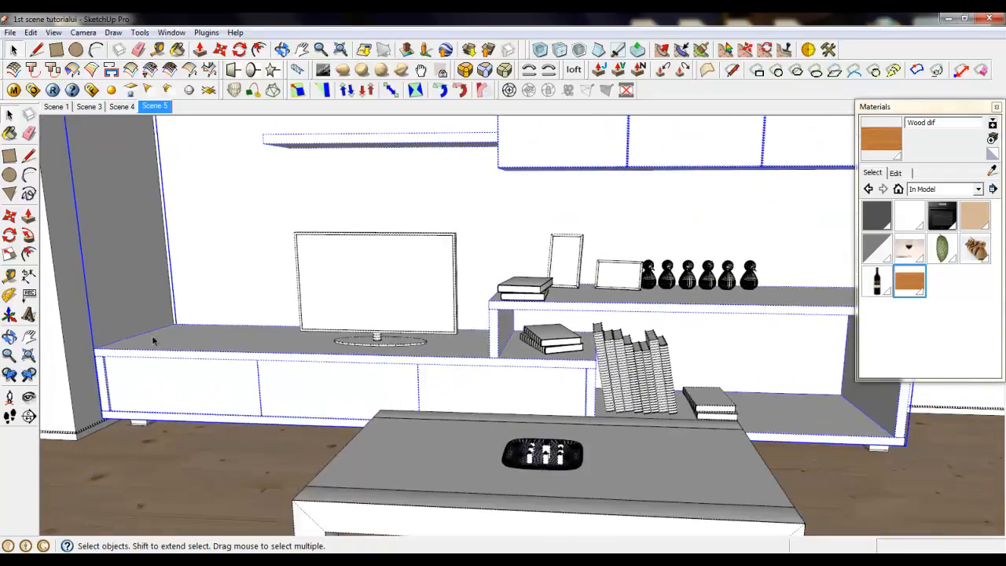
Step: Open the kitchen group for editing and select the plinth faces beneath the base cabinets
left_click(30, 397)
middle_click_drag(183, 368, 226, 437)
left_click_drag(225, 437, 841, 377)
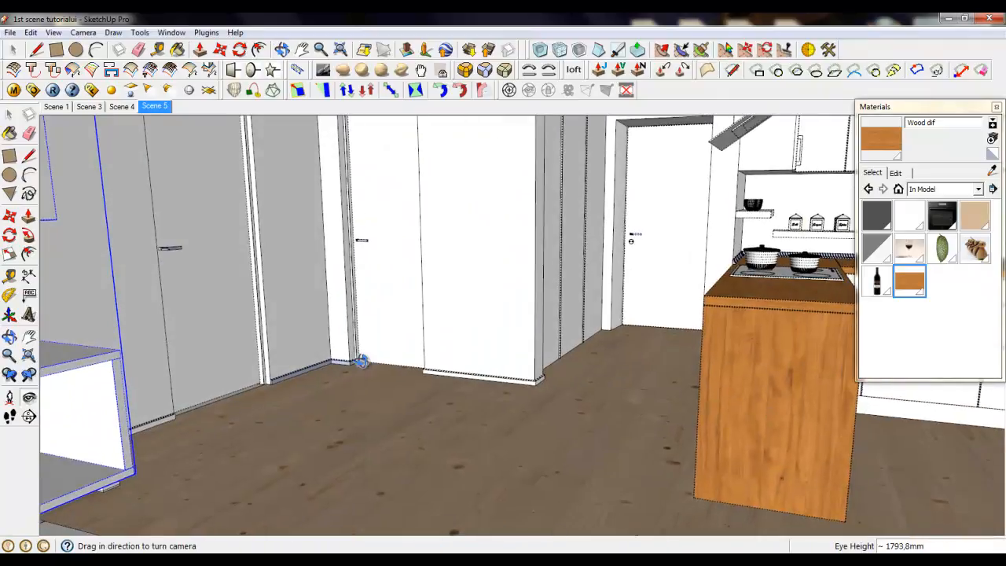
left_click_drag(362, 361, 658, 366)
middle_click_drag(657, 366, 596, 331)
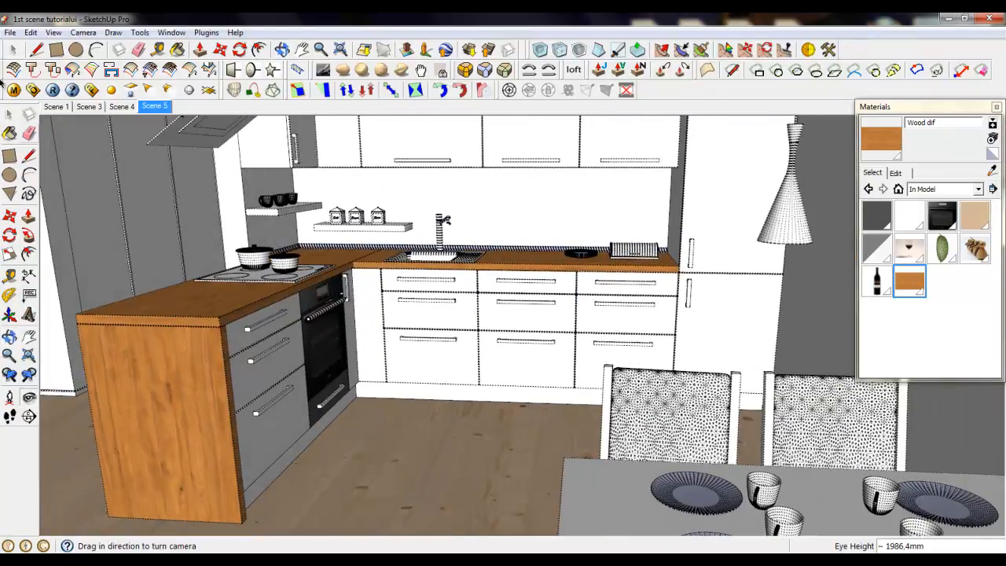
left_click(11, 55)
scroll(404, 398, "up", 5)
left_click(391, 384)
key("Delete")
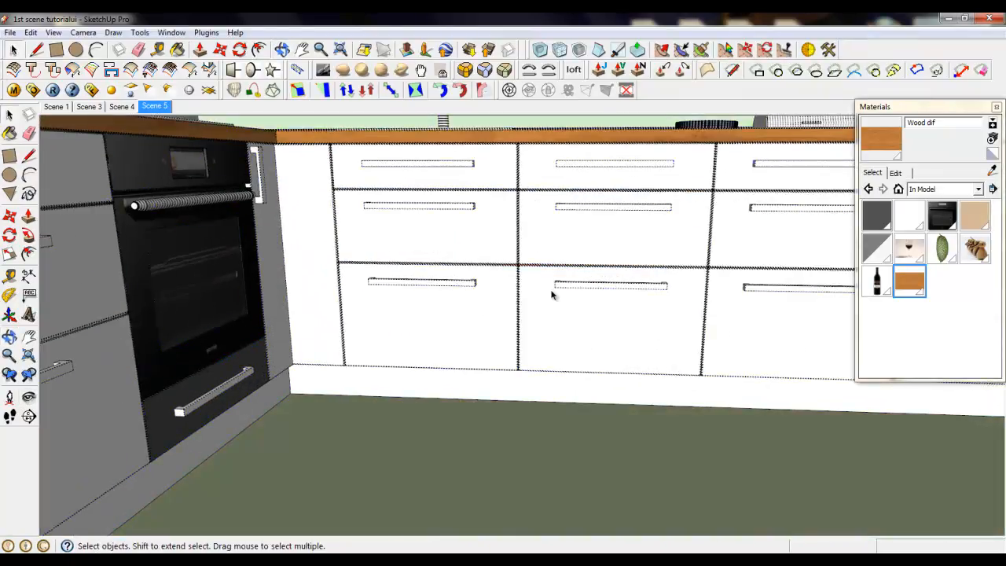
scroll(551, 293, "down", 2)
left_click(474, 355)
double_click(474, 355)
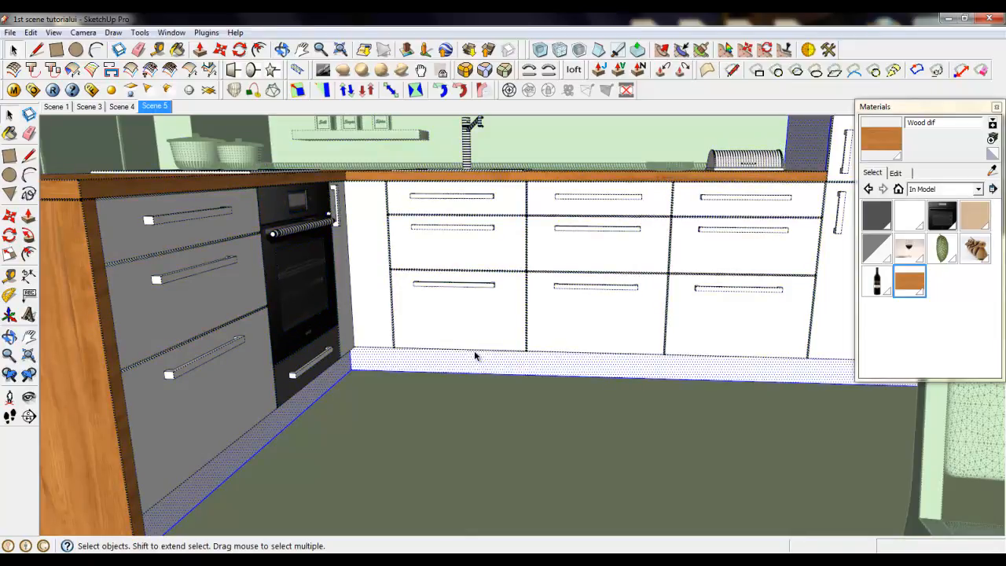
Step: Paint the plinth faces under the sink cabinets and the oven side with the Wood dif material
scroll(535, 264, "down", 2)
left_click(912, 282)
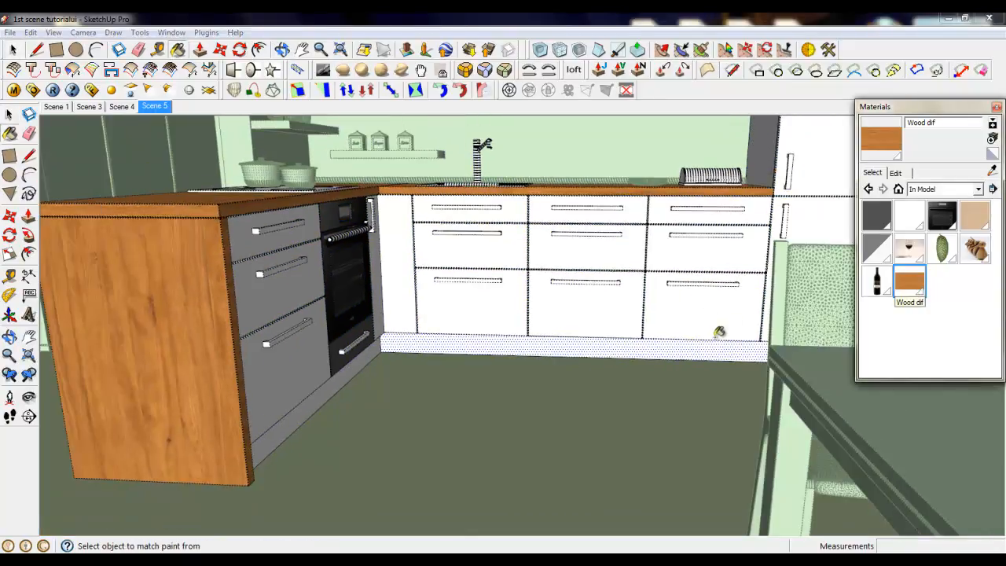
left_click(575, 340)
scroll(577, 341, "up", 3)
left_click(366, 349)
middle_click_drag(367, 348, 414, 336)
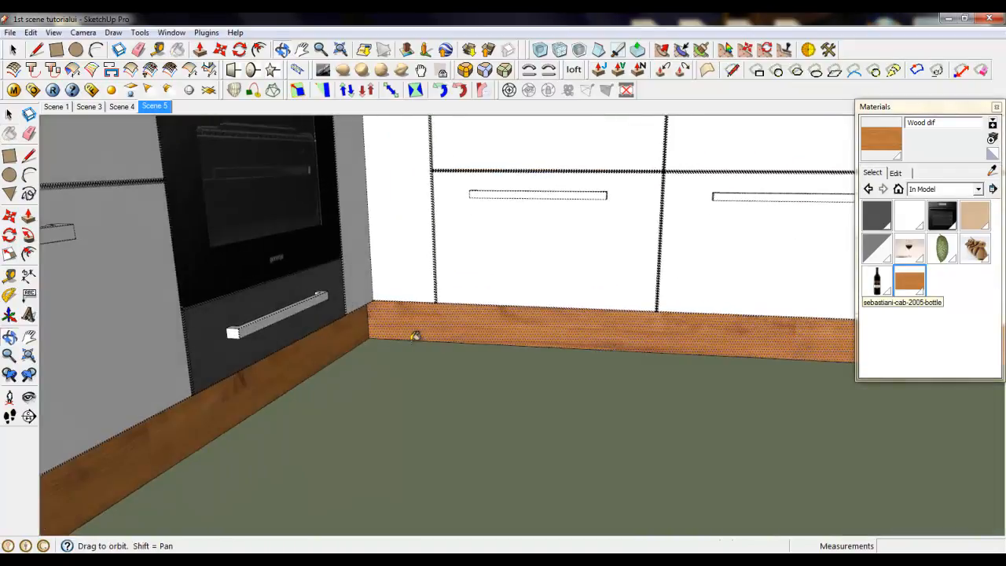
Step: Reposition the wood texture on the plinth below the oven and drawers by shifting it along its length, and finish positioning
scroll(599, 301, "down", 4)
scroll(394, 388, "up", 4)
middle_click_drag(393, 386, 372, 346)
scroll(505, 419, "down", 3)
scroll(366, 359, "up", 3)
scroll(467, 384, "down", 3)
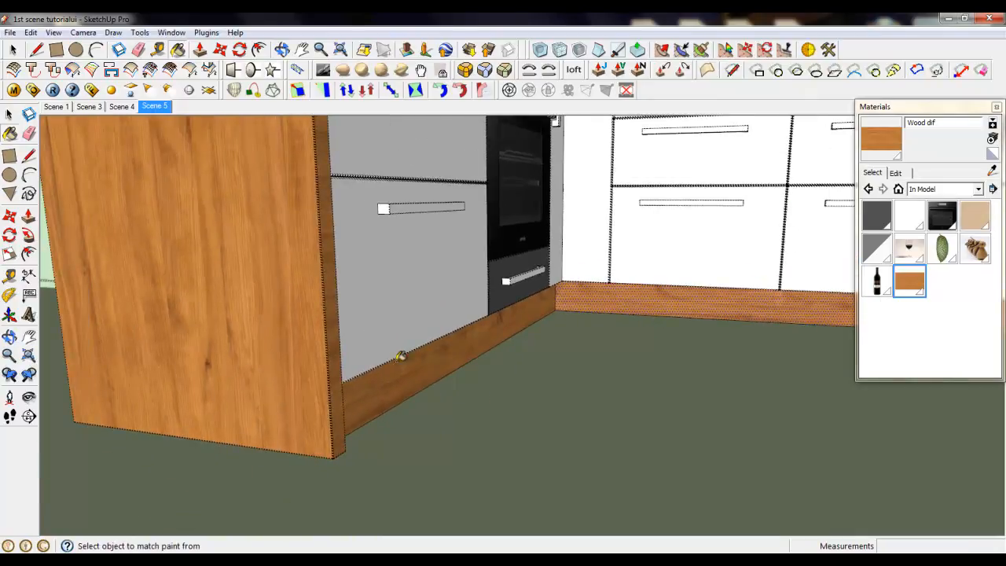
right_click(405, 368)
mouse_move(427, 321)
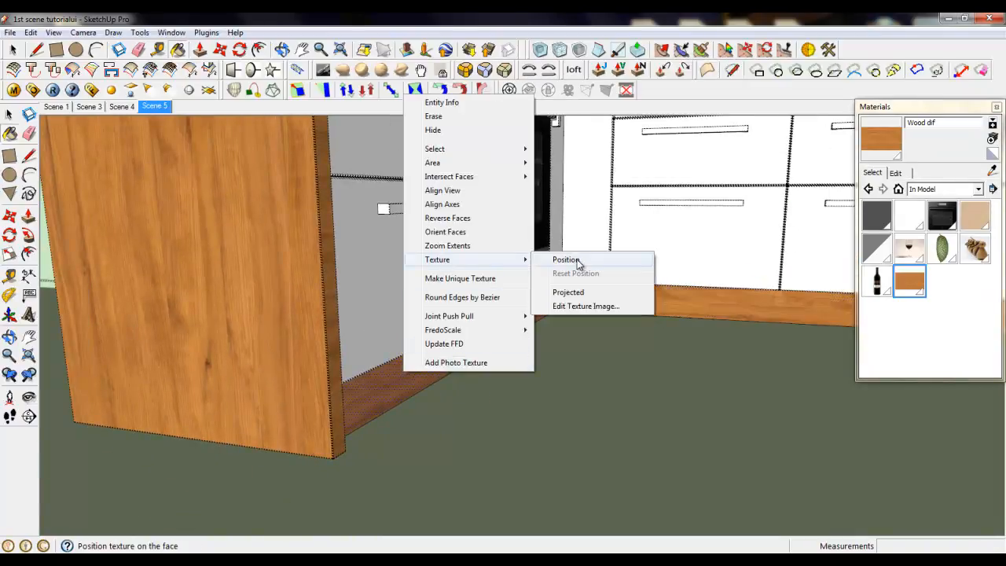
left_click(559, 260)
scroll(394, 373, "up", 3)
middle_click_drag(427, 361, 130, 382)
scroll(27, 386, "down", 3)
left_click_drag(617, 368, 372, 398)
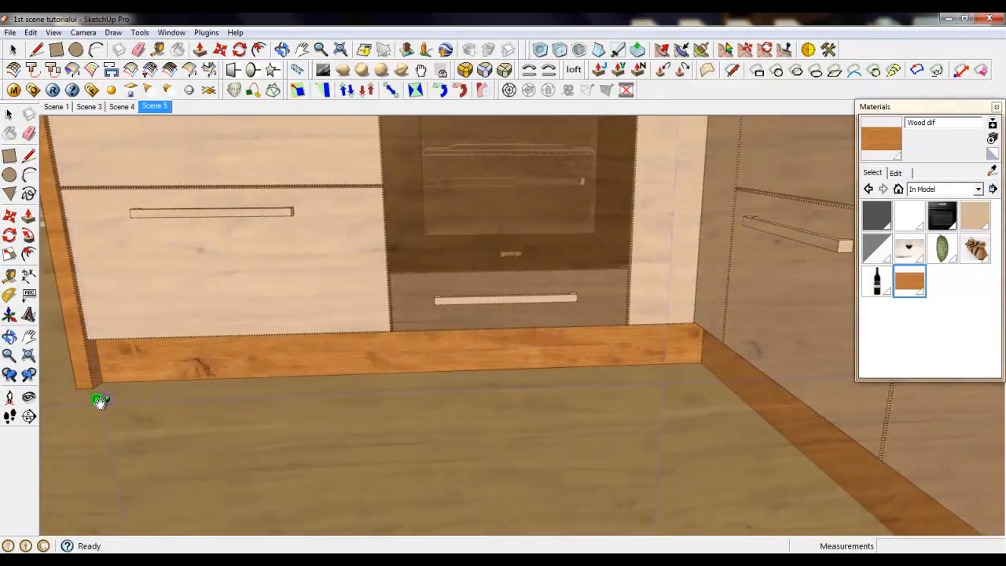
left_click_drag(99, 401, 195, 396)
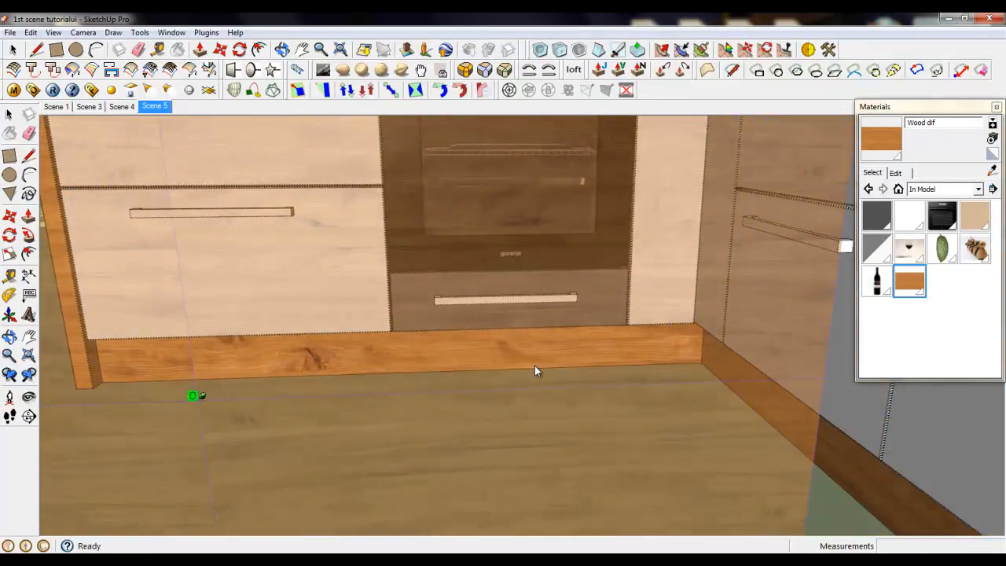
left_click_drag(534, 371, 417, 361)
right_click(417, 361)
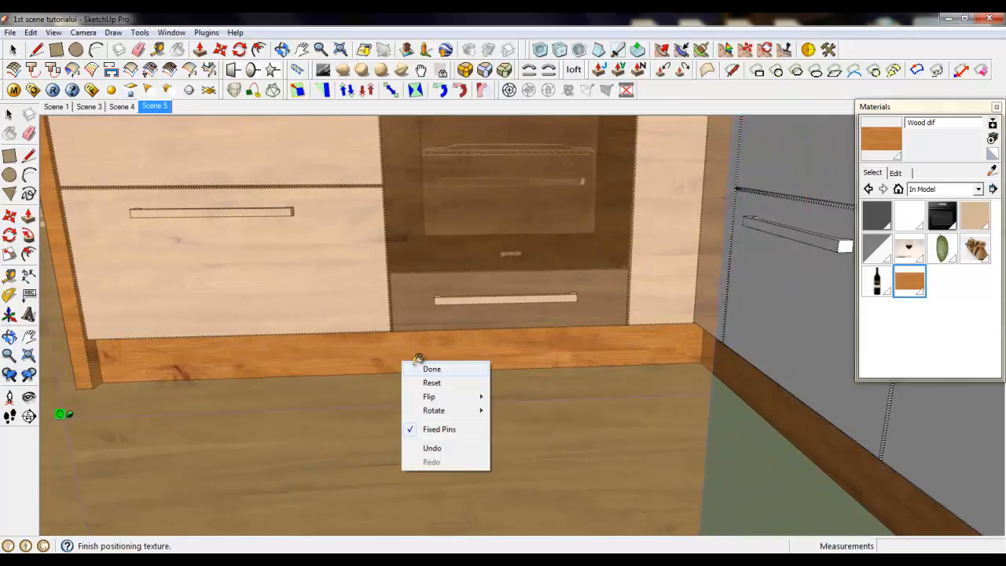
left_click(431, 369)
Step: Examine the grain on the plinth and the end panel's front edge where they meet each other and the worktop
scroll(95, 365, "up", 5)
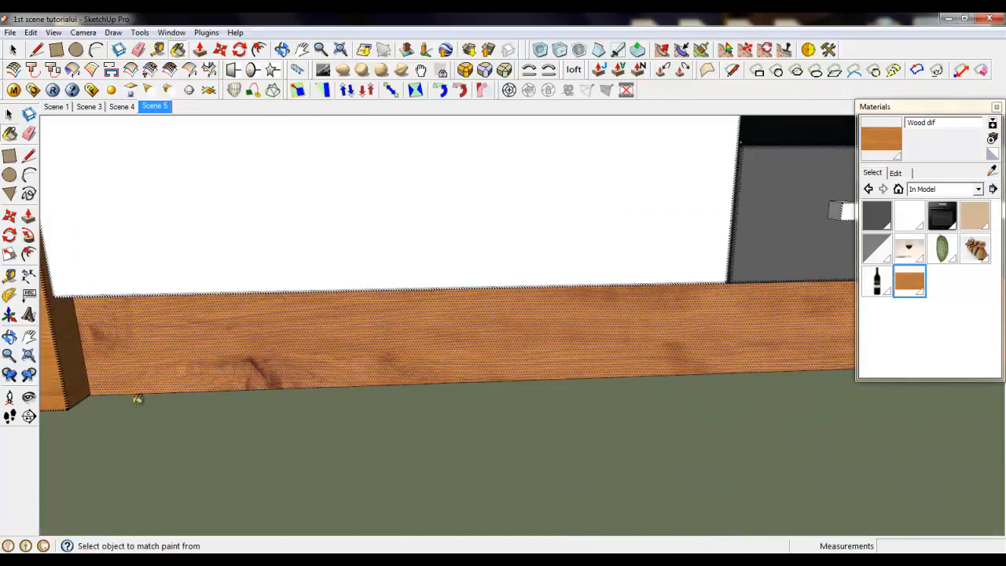
scroll(478, 445, "down", 2)
scroll(149, 385, "up", 5)
scroll(280, 409, "up", 1)
middle_click_drag(290, 413, 370, 443)
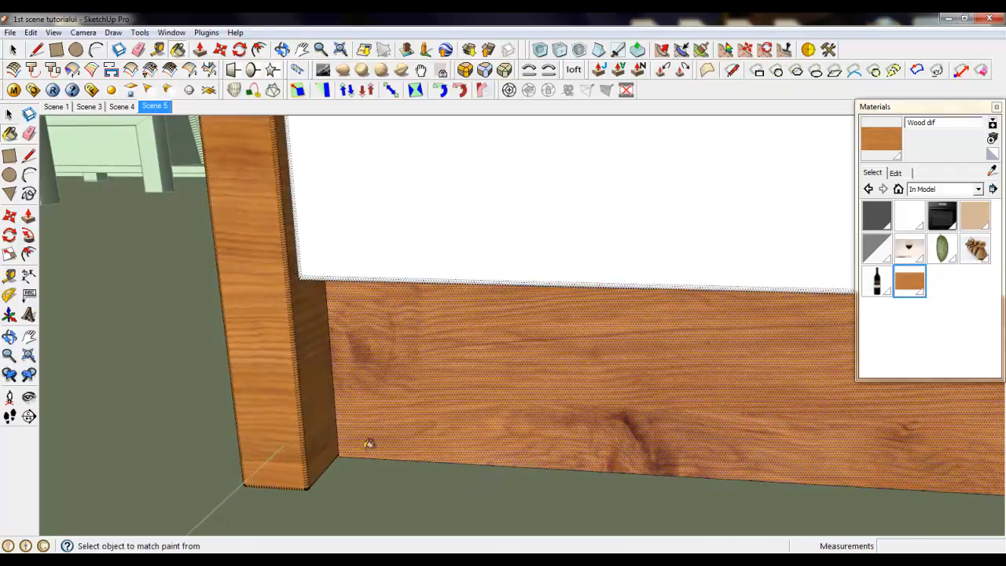
scroll(330, 400, "down", 2)
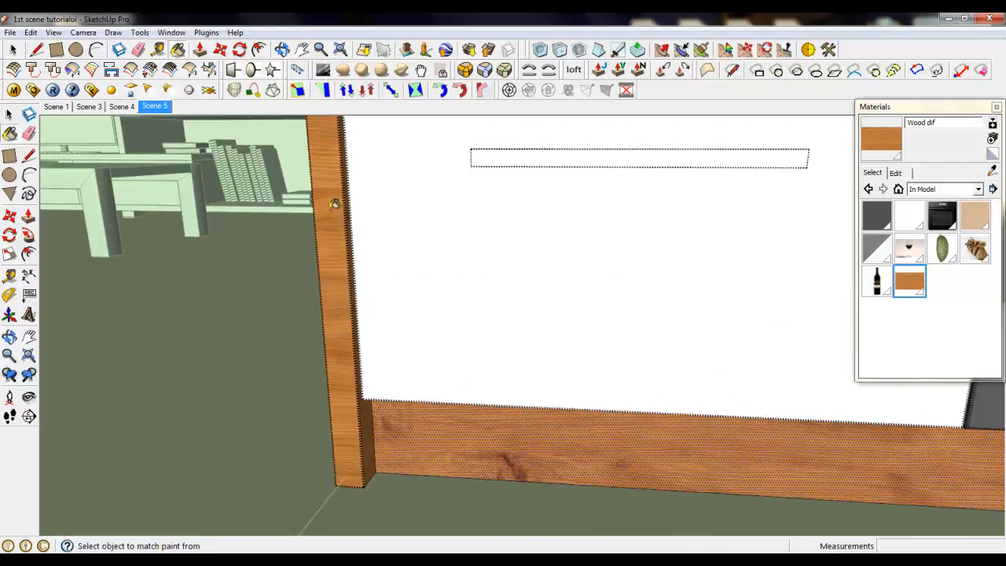
scroll(333, 202, "down", 1)
scroll(456, 511, "down", 2)
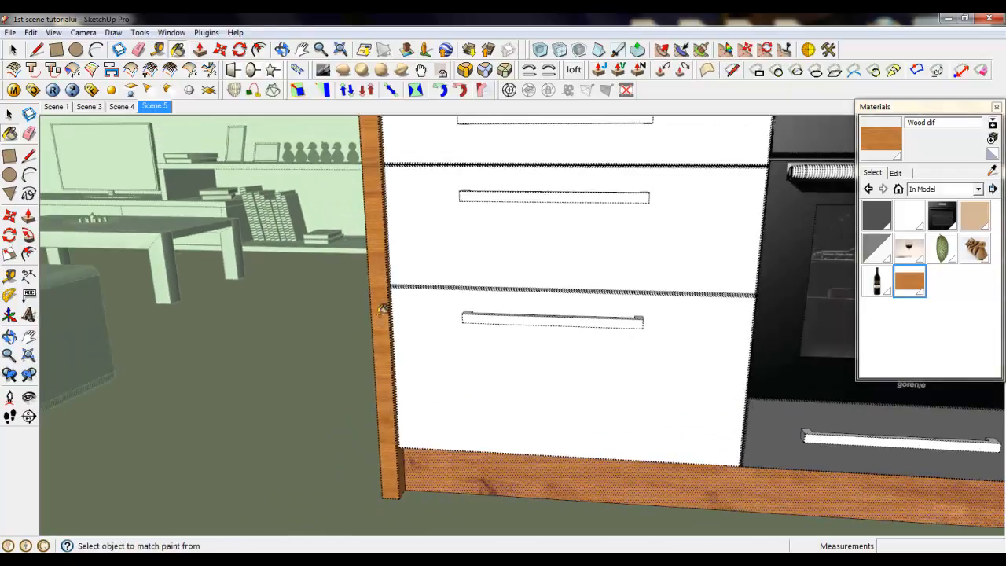
scroll(408, 484, "down", 2)
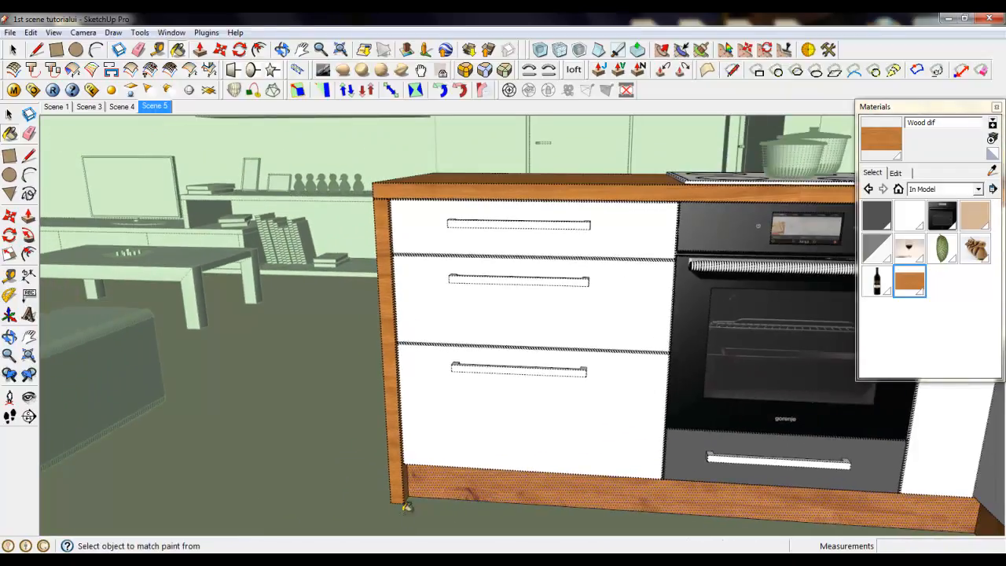
mouse_move(410, 324)
middle_mouse_down()
mouse_move(478, 427)
mouse_move(555, 426)
middle_mouse_up()
scroll(719, 332, "up", 4)
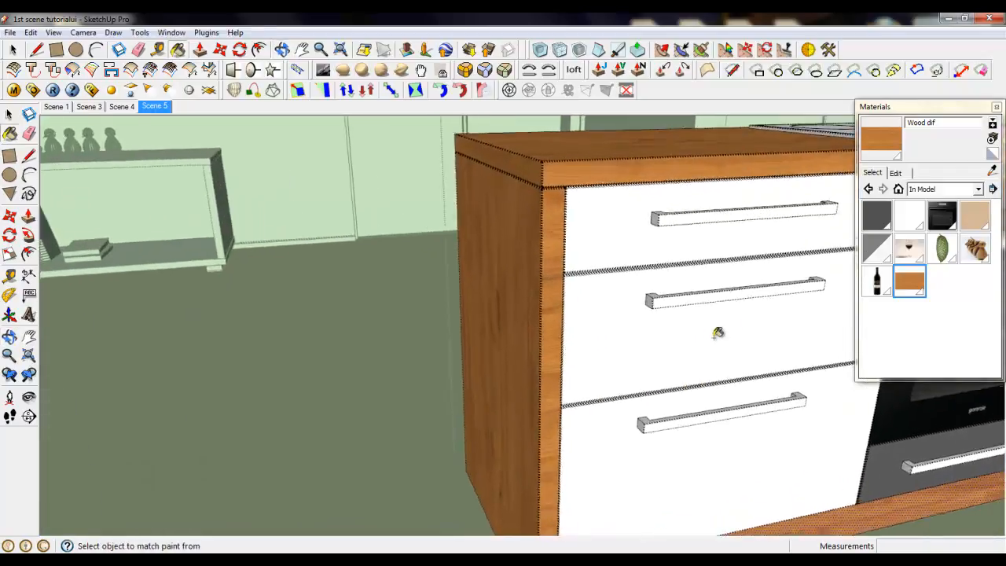
scroll(482, 381, "down", 2)
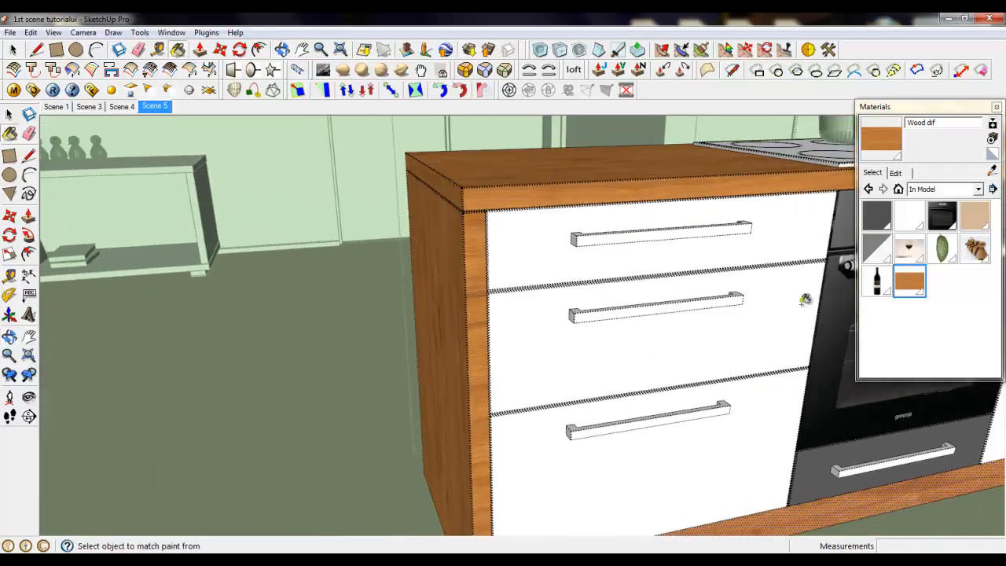
Step: Sample the Wood dif material from the end panel's side and apply it to the panel's narrow front edge inside its group
left_click(989, 173)
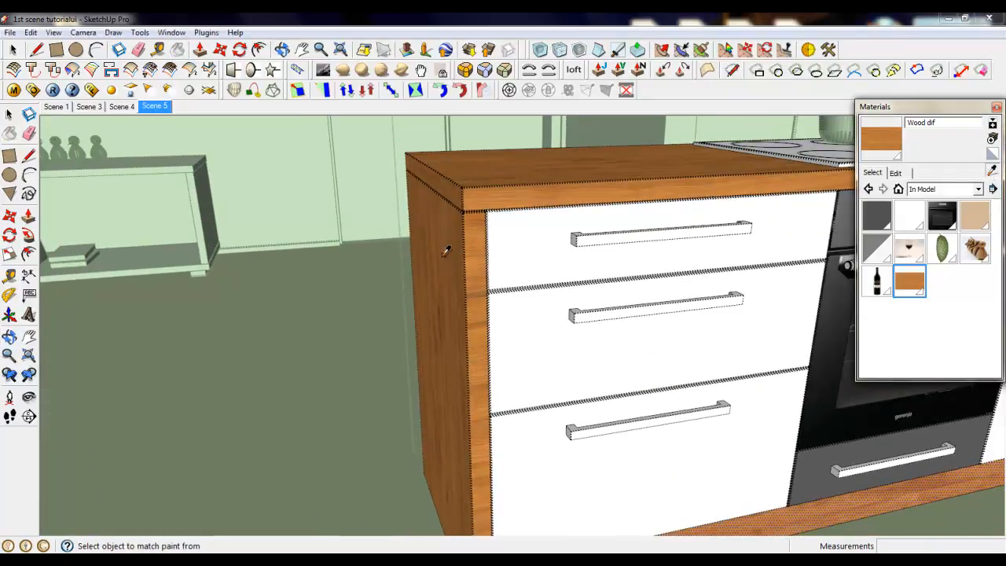
left_click(445, 251)
scroll(468, 245, "up", 2)
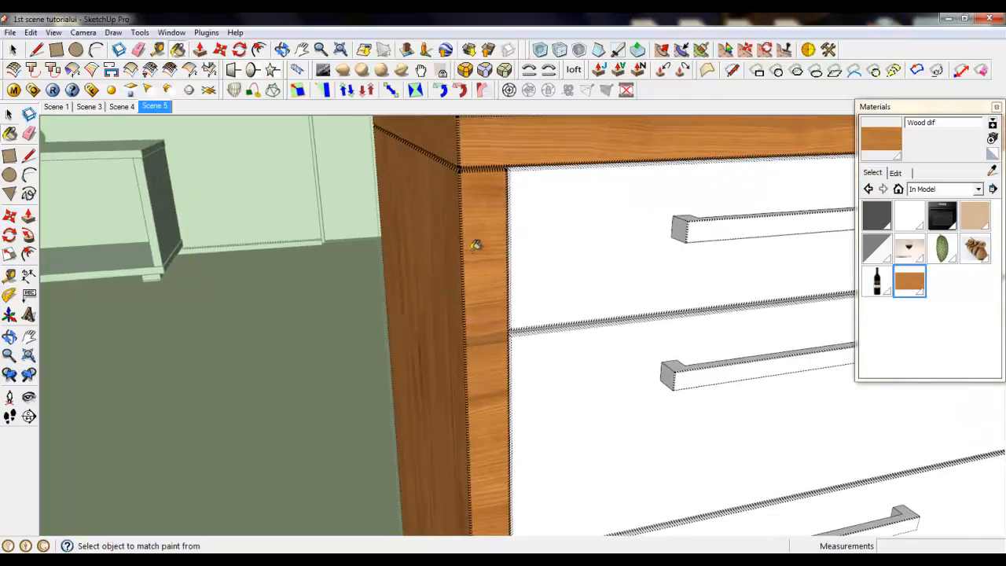
right_click(481, 236)
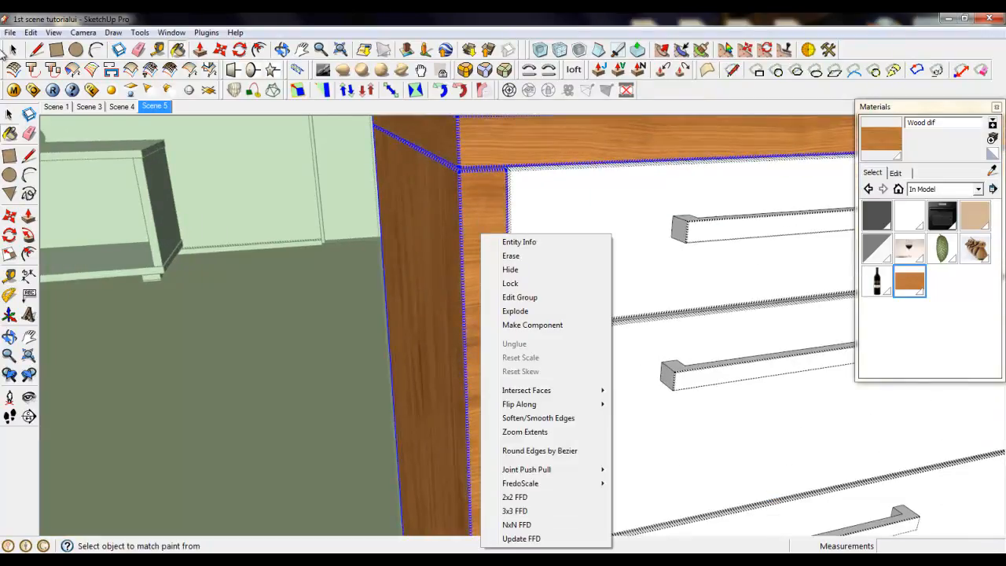
left_click(12, 49)
left_click(480, 263)
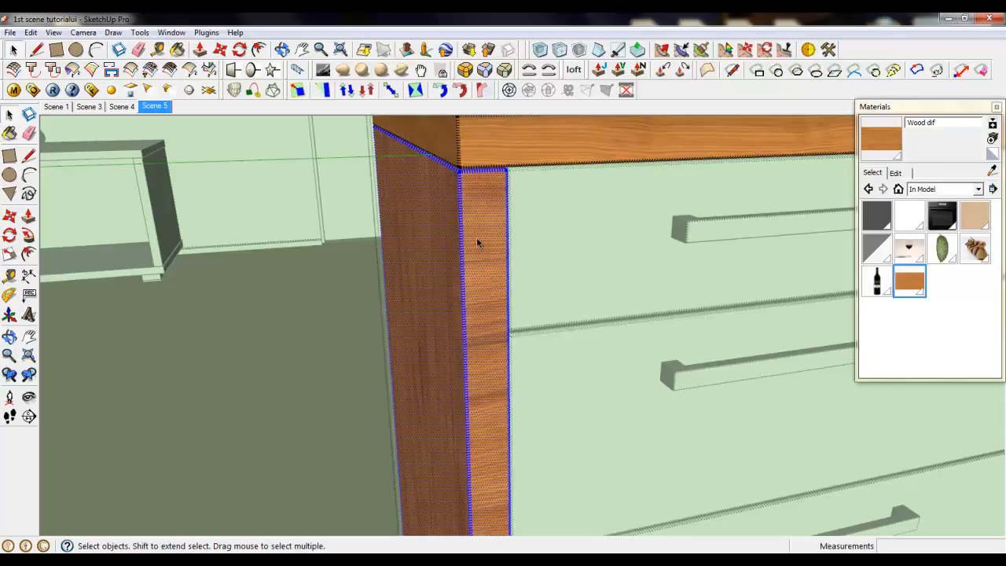
left_click(992, 171)
left_click(441, 273)
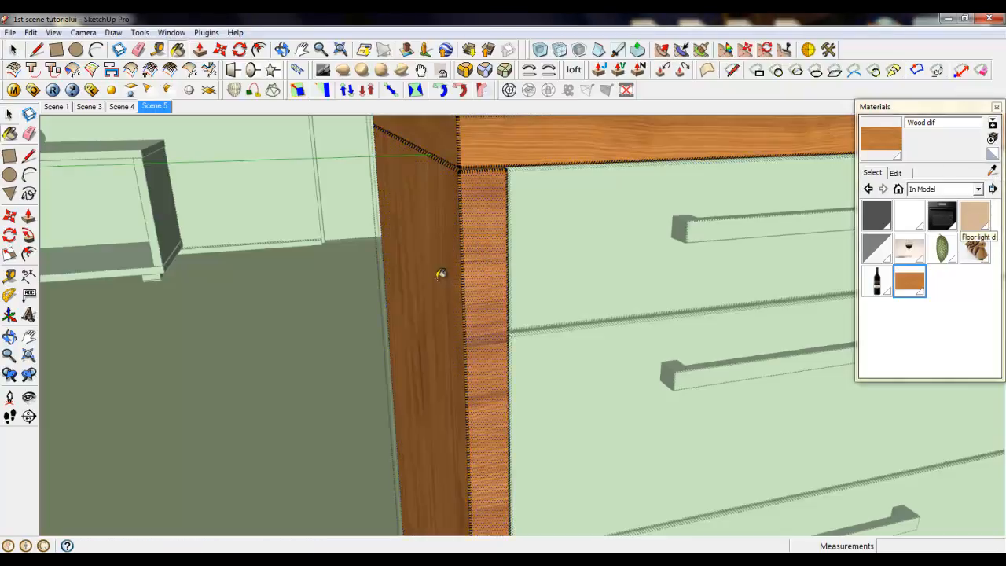
left_click(481, 281)
Step: Close the end panel's group to return to editing the whole kitchen group
scroll(481, 283, "down", 4)
middle_click_drag(478, 307, 735, 356)
scroll(397, 343, "down", 4)
middle_click_drag(392, 344, 918, 304)
scroll(774, 333, "up", 2)
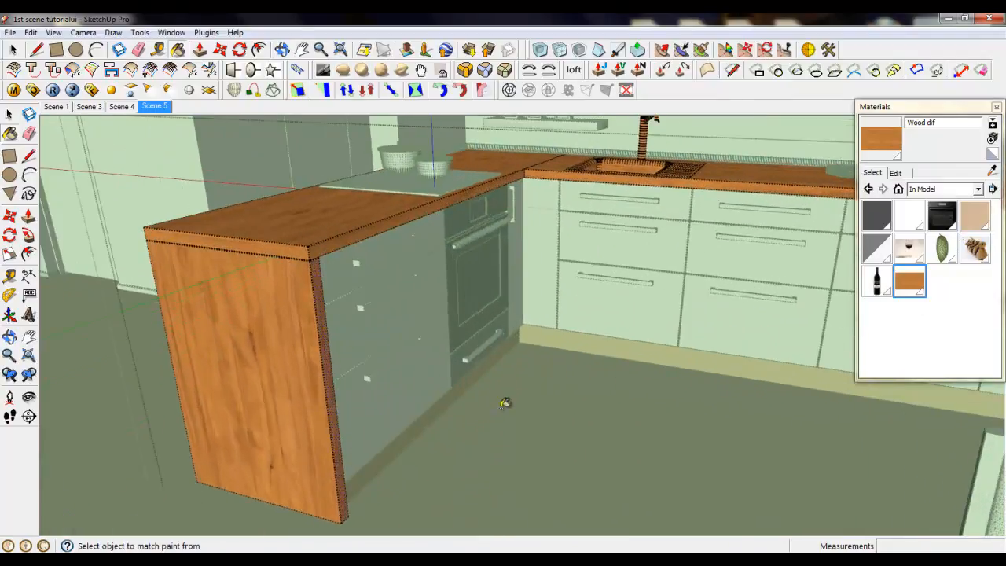
scroll(507, 404, "down", 2)
scroll(668, 199, "up", 2)
key("space")
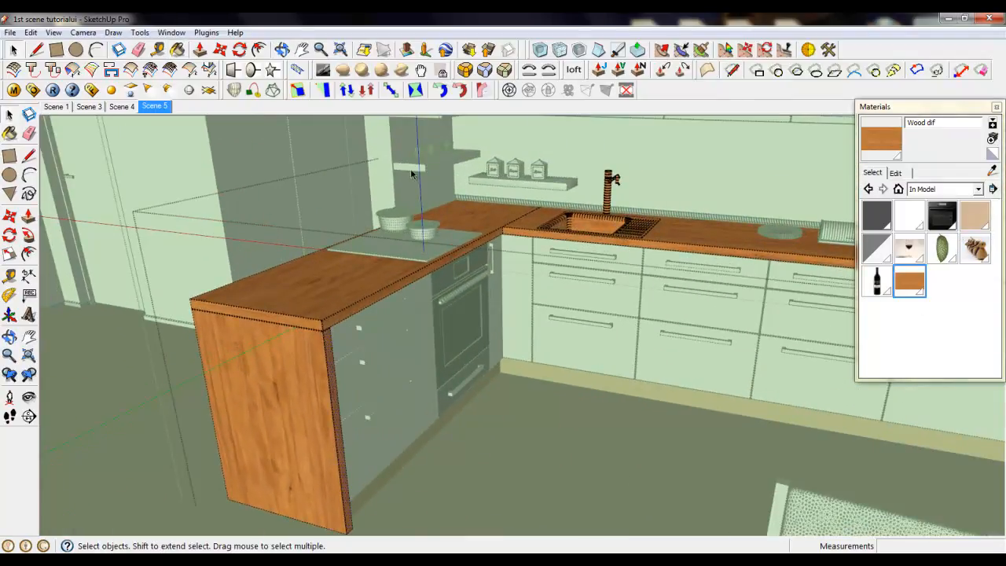
right_click(418, 178)
left_click(444, 180)
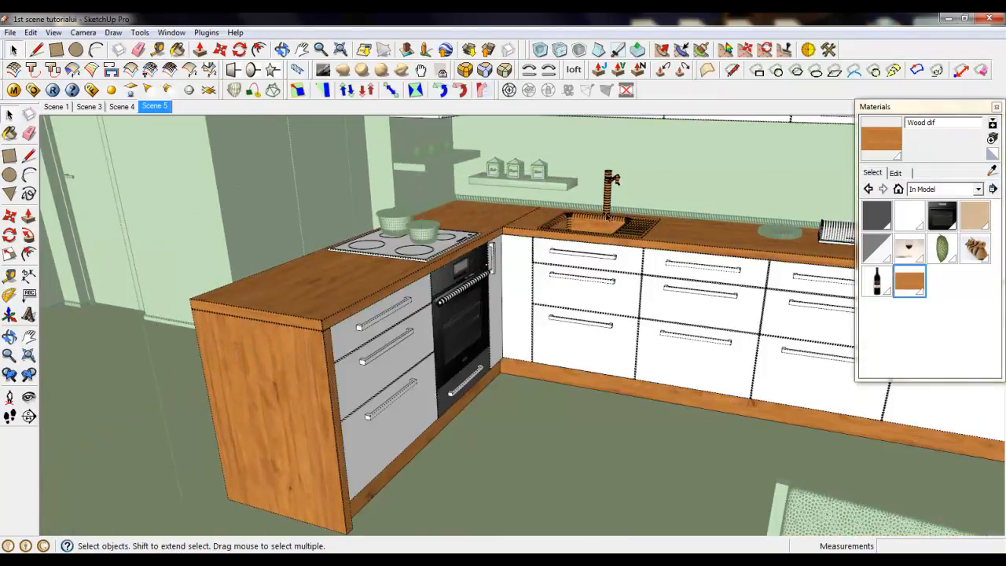
Step: Select the sink and tap object set into the worktop near the corner
scroll(649, 158, "up", 5)
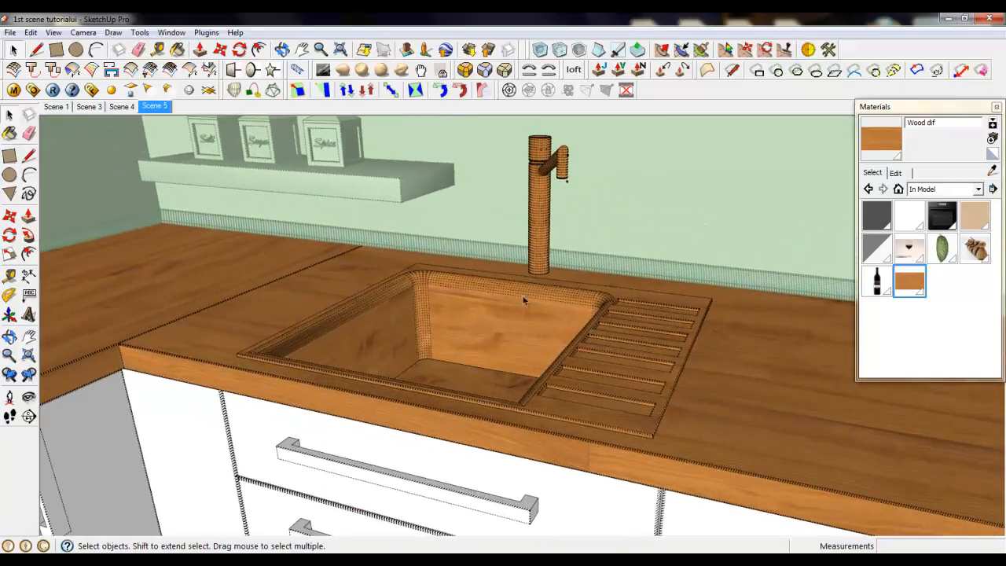
scroll(518, 388, "down", 1)
middle_click_drag(518, 388, 568, 401)
scroll(300, 335, "down", 2)
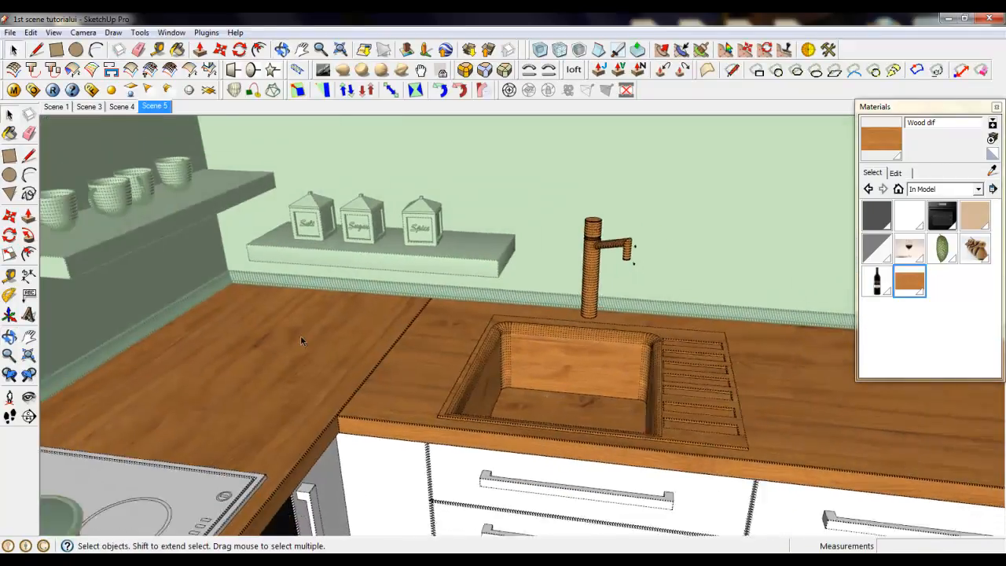
scroll(695, 392, "up", 3)
scroll(484, 349, "down", 1)
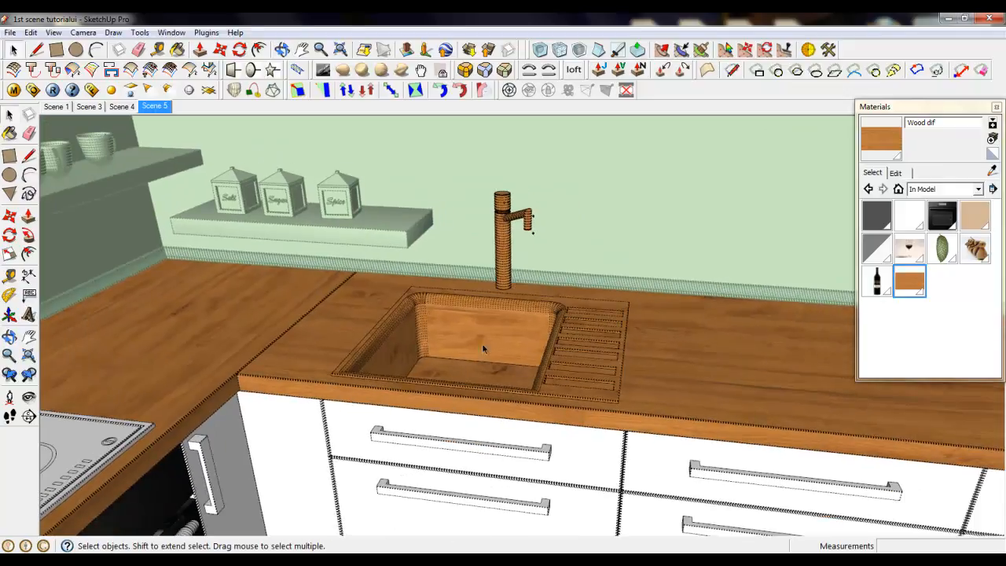
left_click(561, 354)
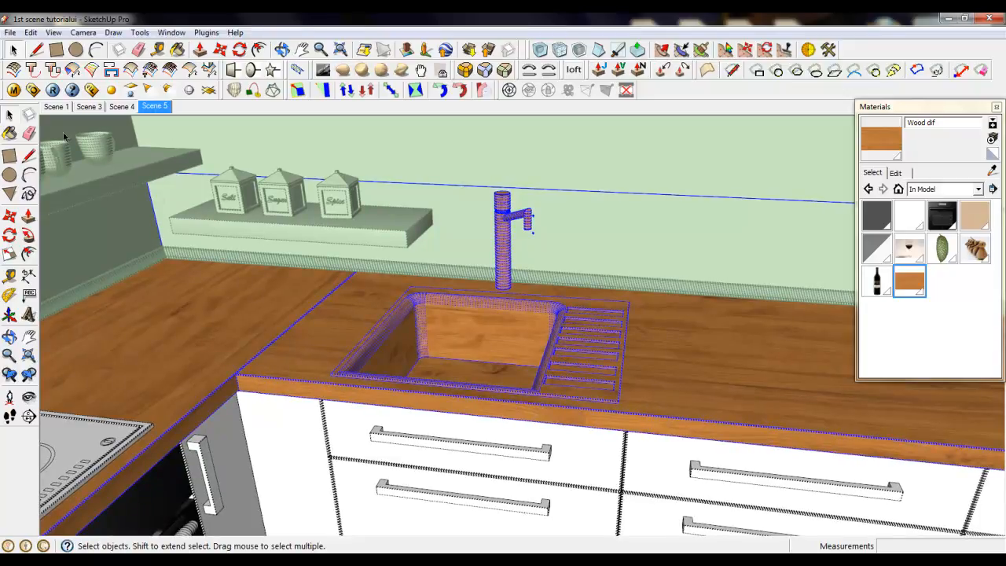
Step: Load the V-Ray material brushed_Steel.vismat from the collection's Metal folder into the scene and make it the current paint material
left_click(15, 91)
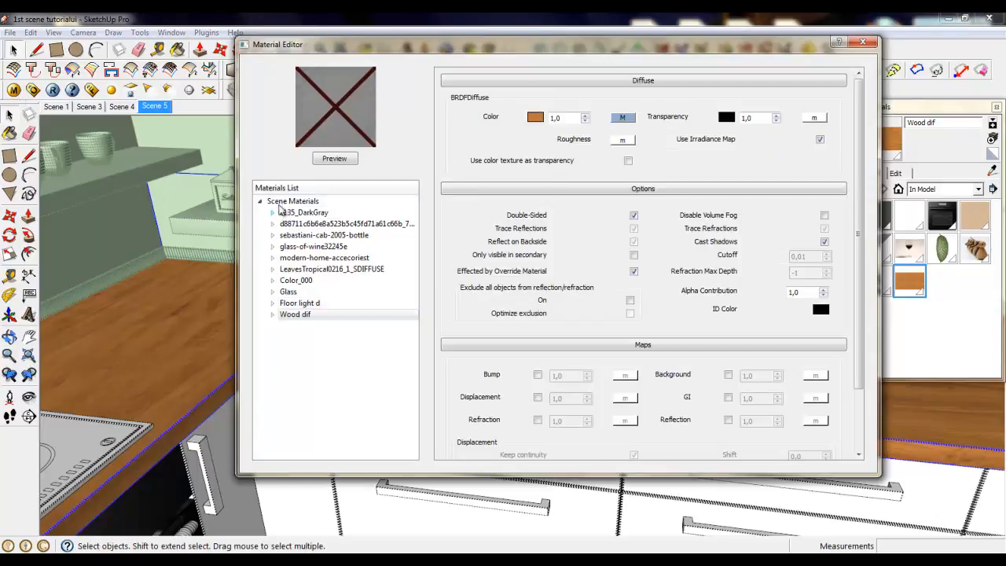
right_click(288, 205)
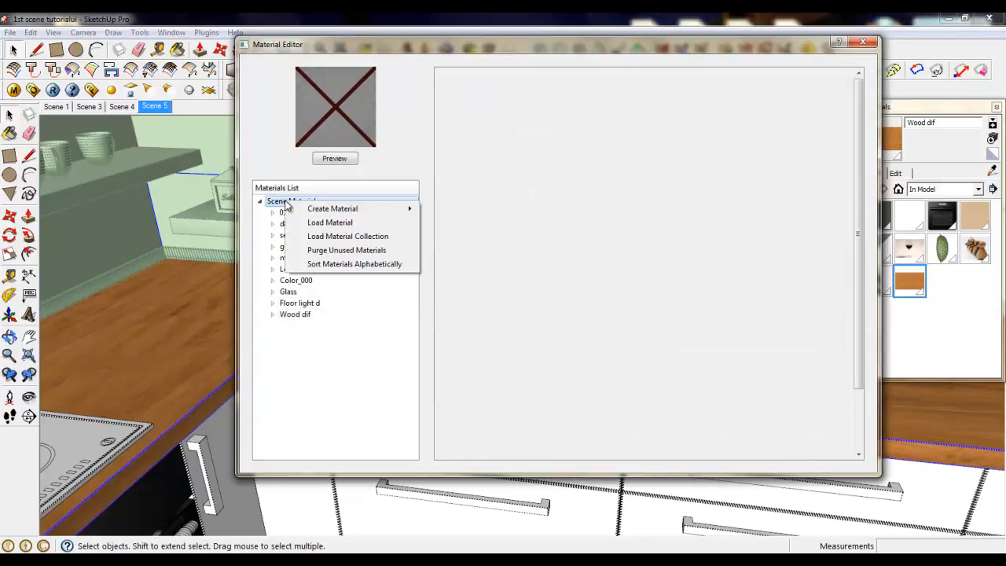
left_click(330, 223)
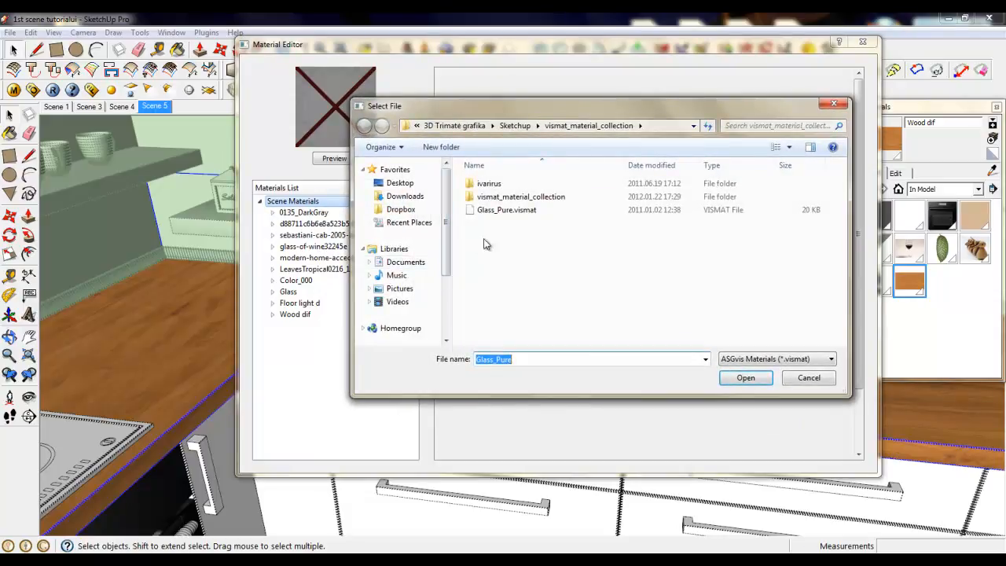
double_click(499, 198)
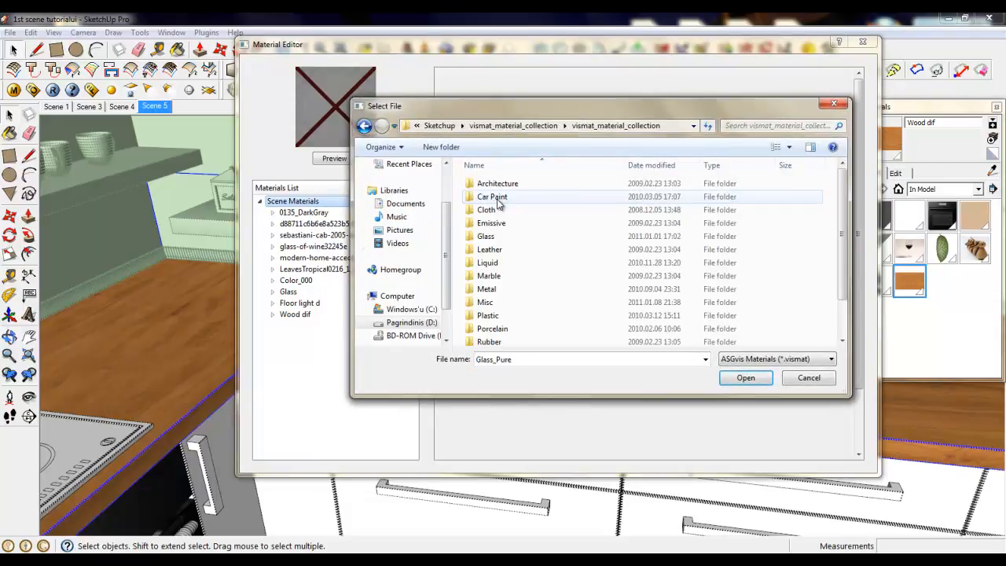
double_click(487, 289)
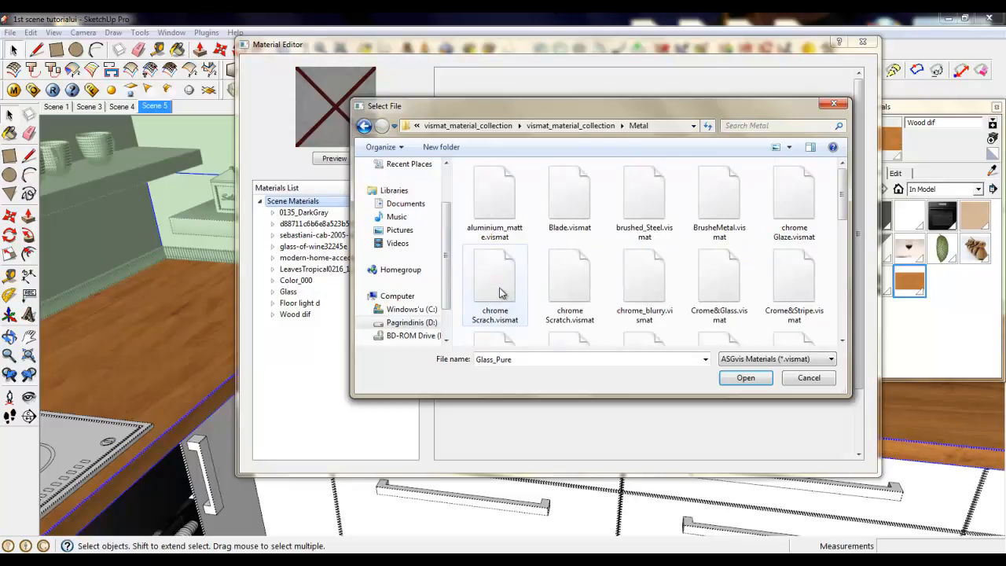
left_click(638, 213)
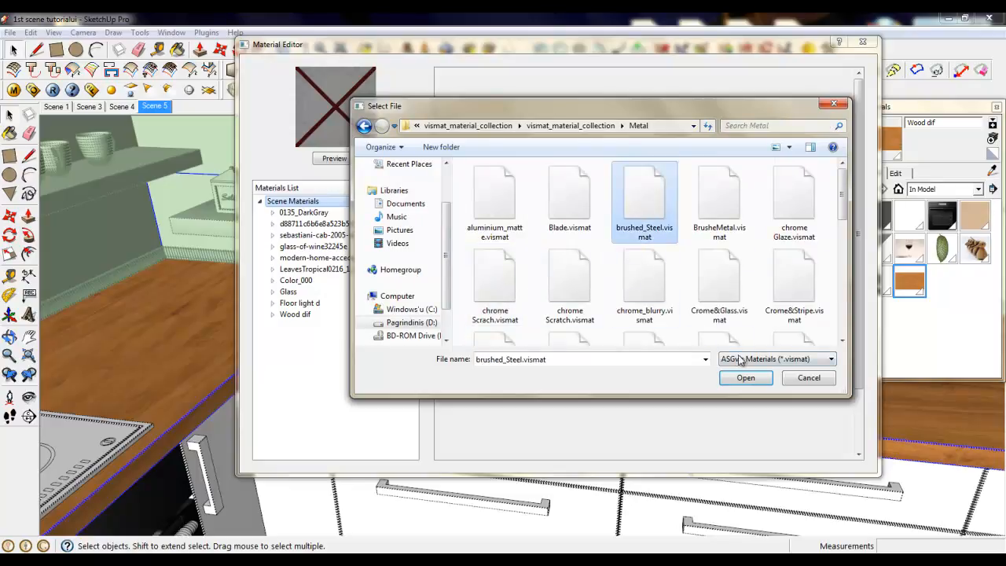
left_click(759, 379)
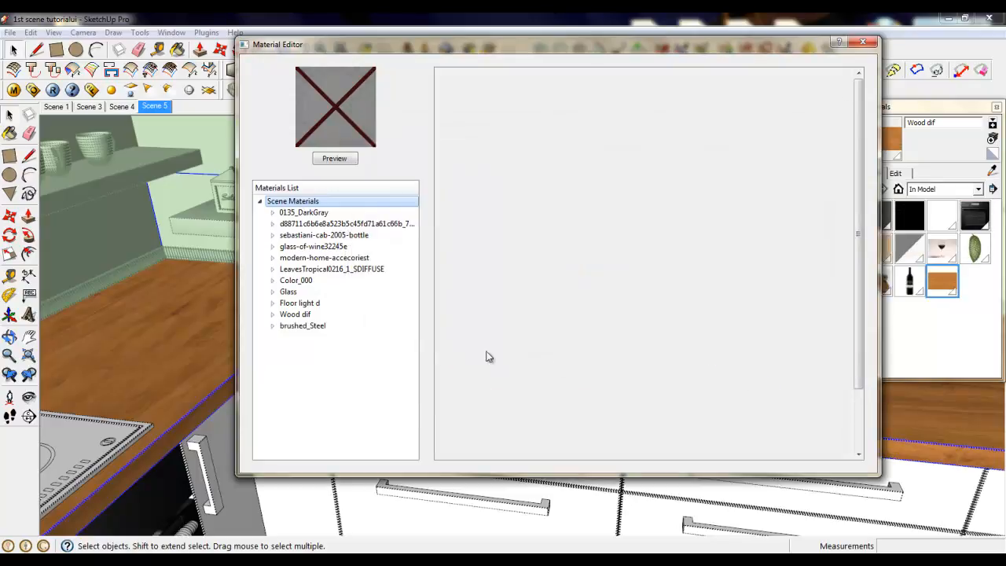
left_click(334, 326)
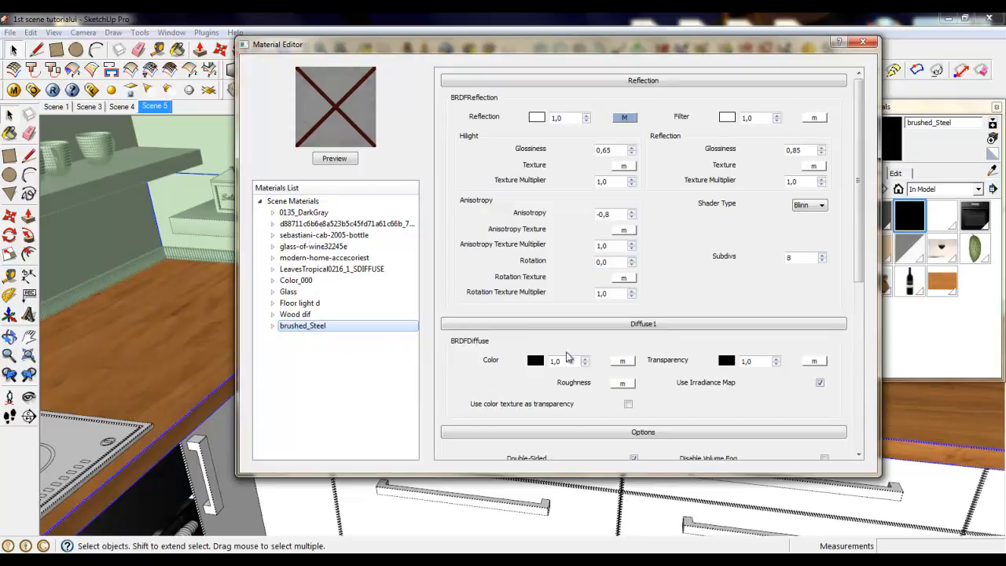
left_click(912, 222)
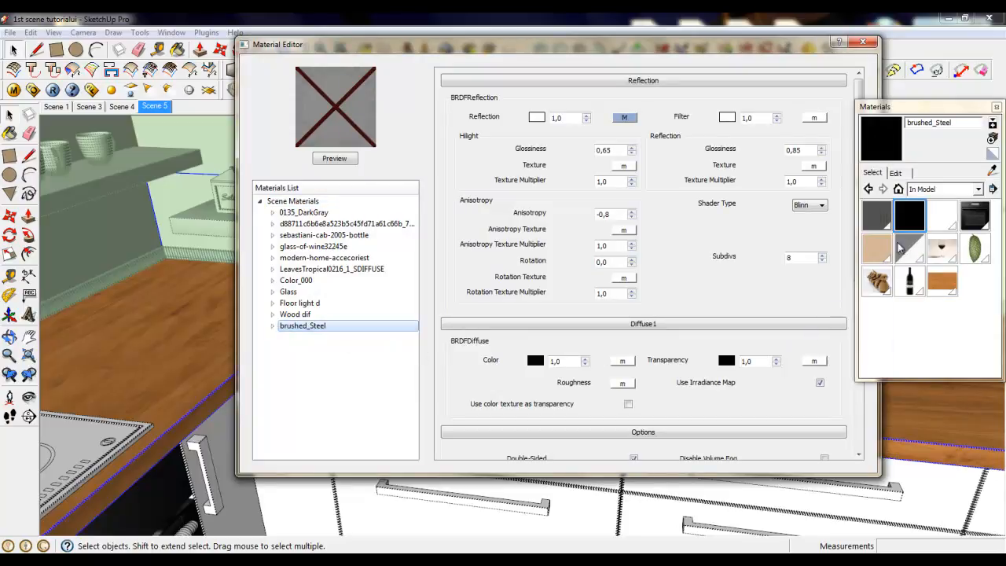
left_click(864, 41)
Step: Open the sink's group, select all of its geometry and paint it with the brushed_Steel material
left_click(14, 50)
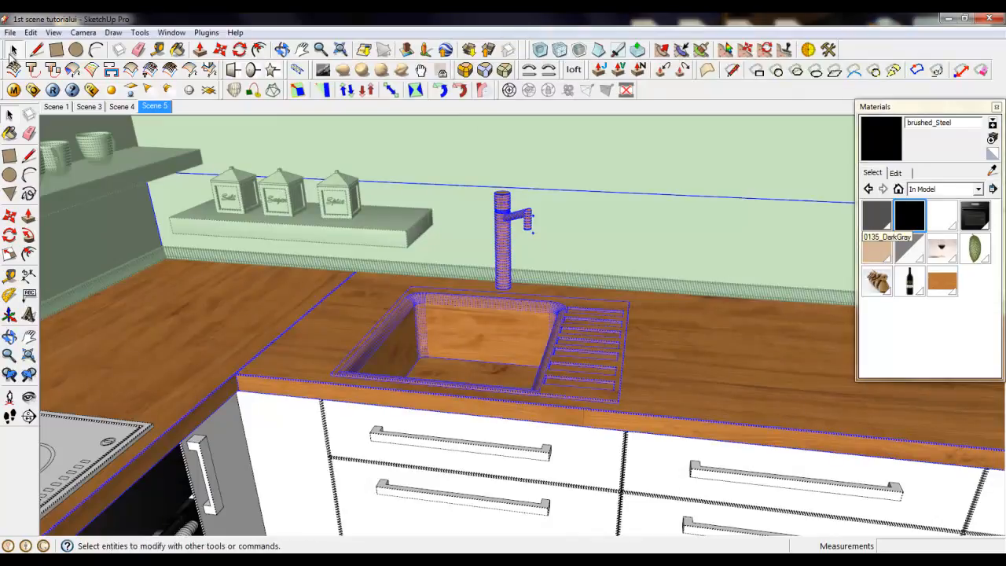
double_click(574, 373)
triple_click(574, 373)
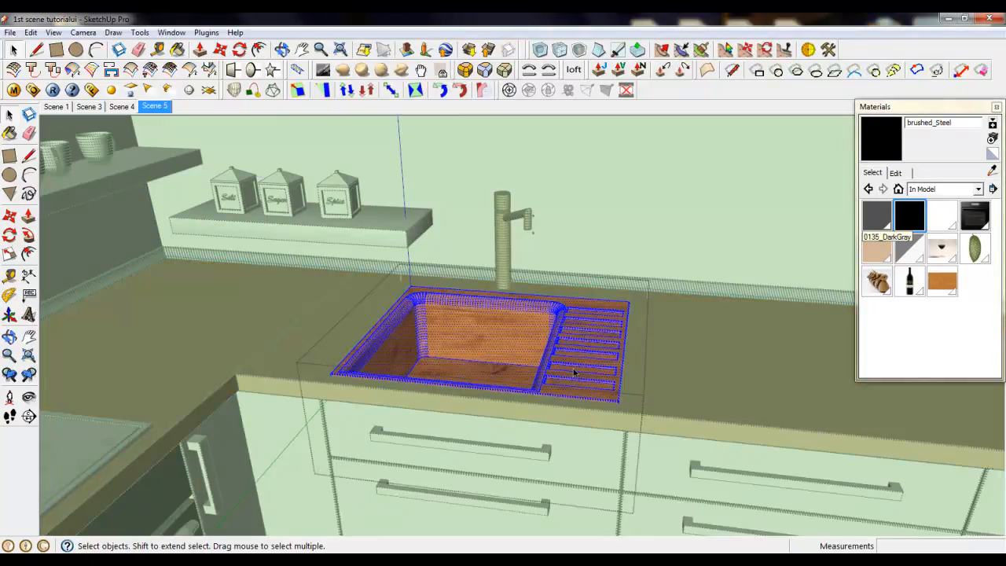
left_click(910, 215)
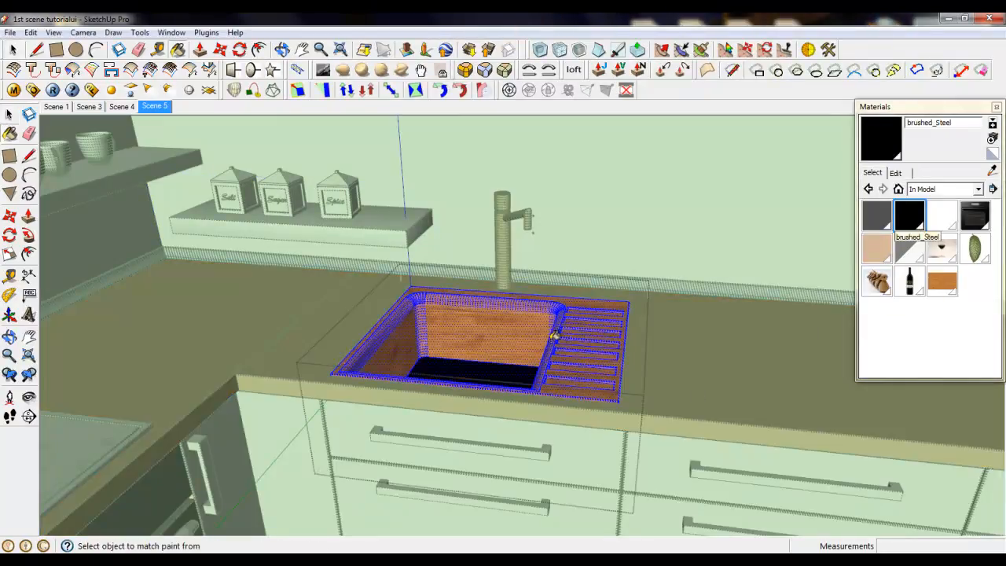
left_click(505, 335)
scroll(503, 315, "up", 6)
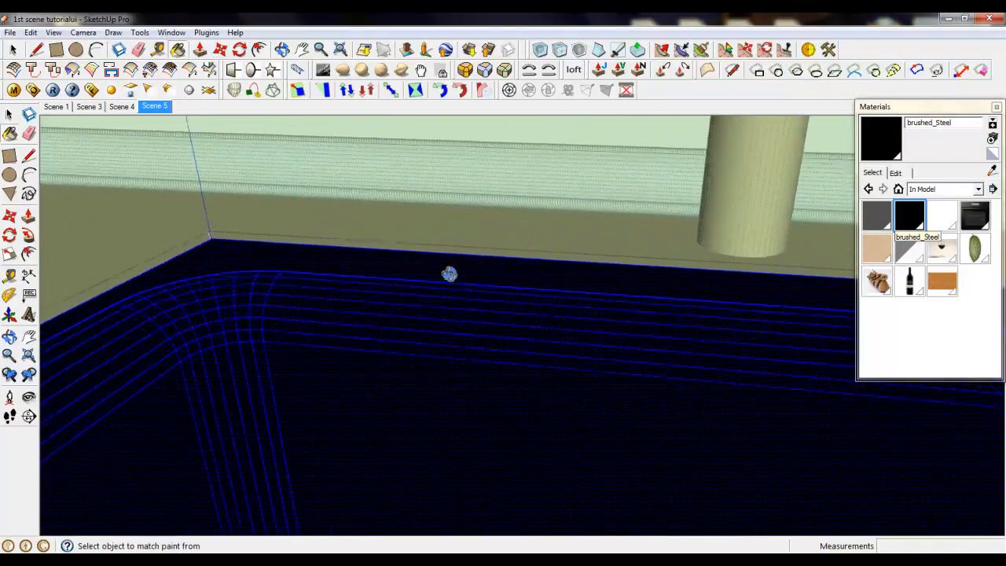
mouse_move(449, 272)
middle_mouse_down()
mouse_move(640, 309)
mouse_move(356, 336)
mouse_move(680, 350)
mouse_move(616, 186)
mouse_move(615, 204)
middle_mouse_up()
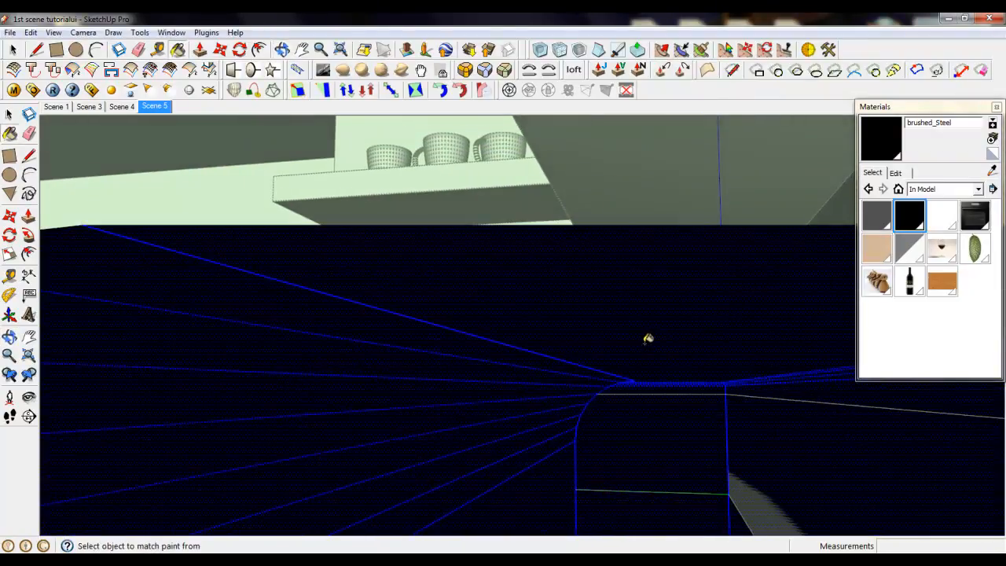
mouse_move(648, 338)
middle_mouse_down()
mouse_move(734, 424)
mouse_move(355, 359)
mouse_move(469, 430)
middle_mouse_up()
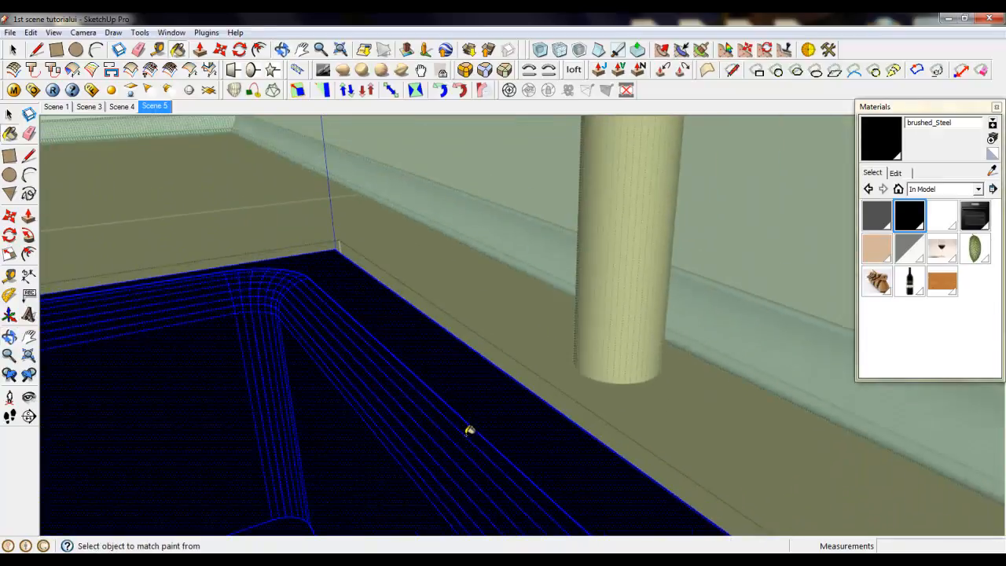
Step: Open the tap spout's group and paint its selected geometry with brushed_Steel
scroll(471, 431, "down", 5)
left_click(13, 52)
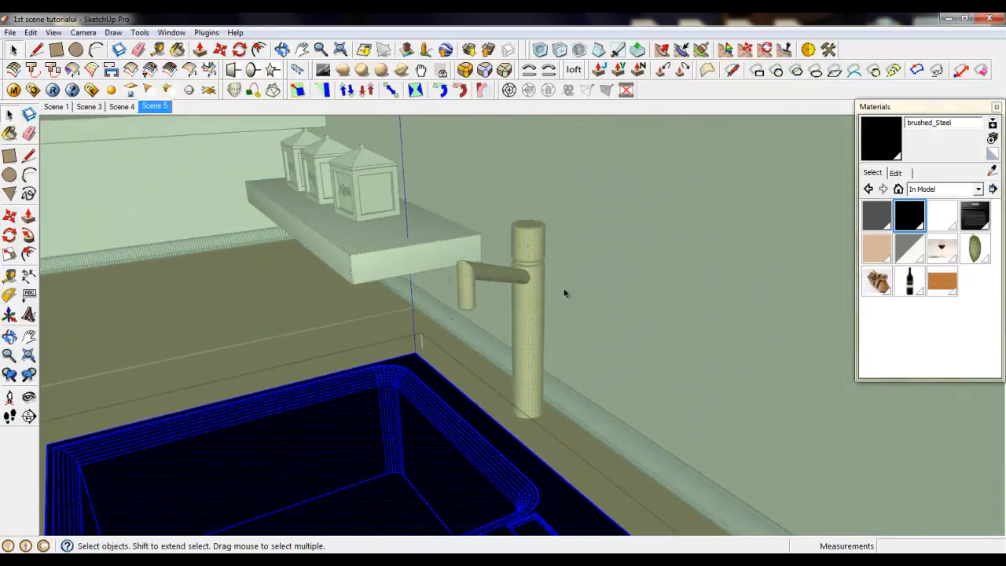
double_click(514, 273)
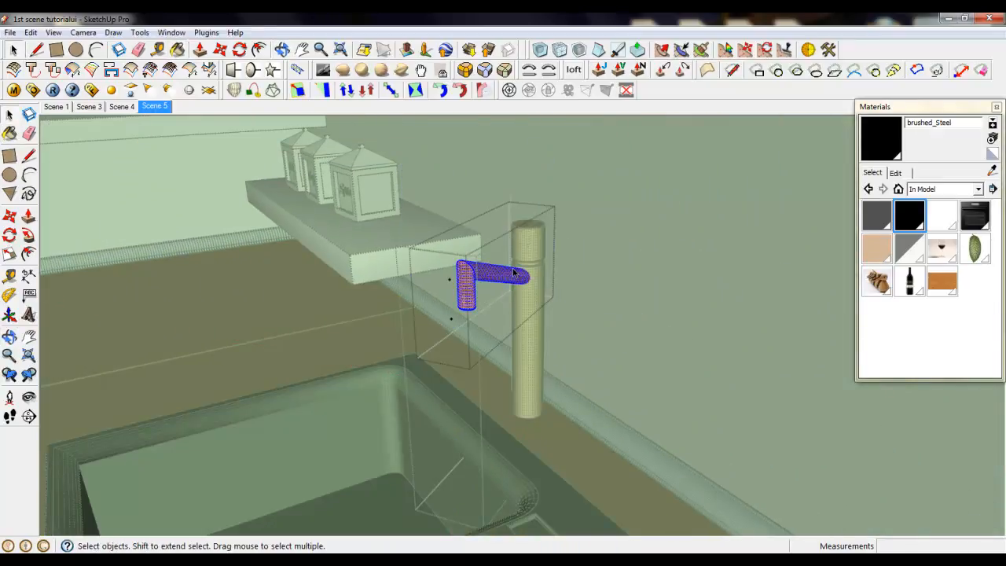
left_click(917, 225)
left_click(472, 272)
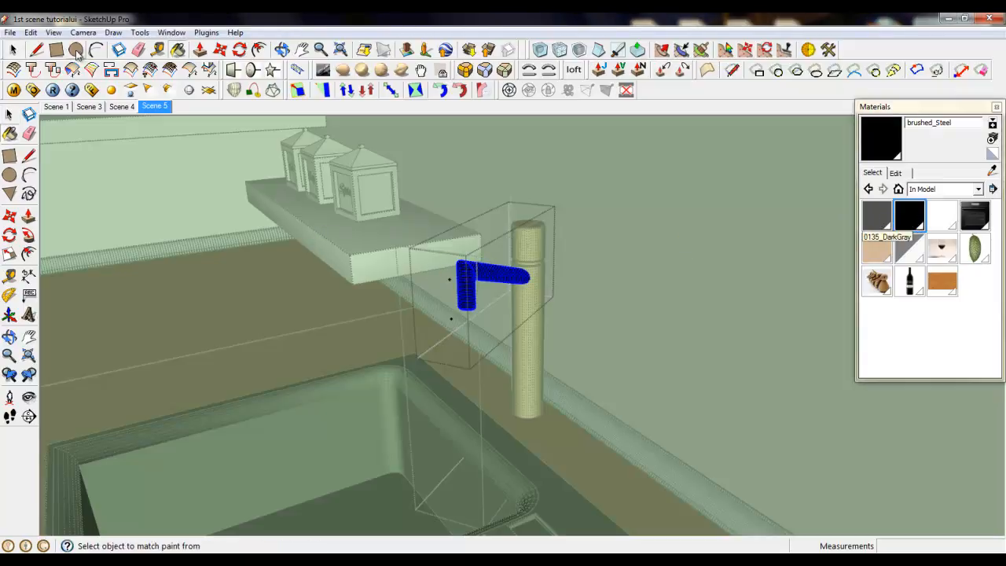
Step: Leave the spout's group, open the tap's vertical body for editing and paint all its geometry with brushed_Steel
left_click(13, 49)
left_click(523, 326)
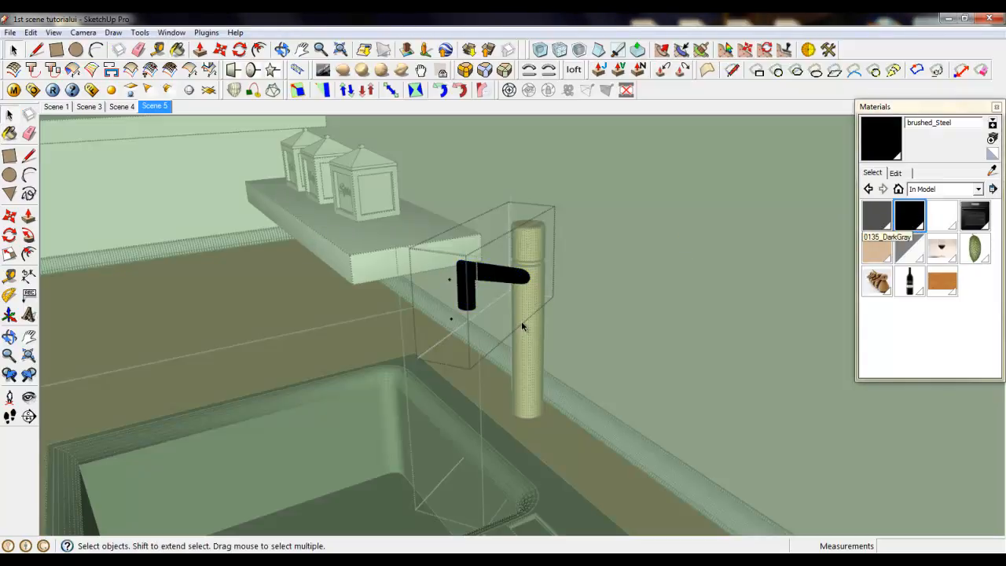
right_click(530, 311)
left_click(536, 319)
triple_click(529, 309)
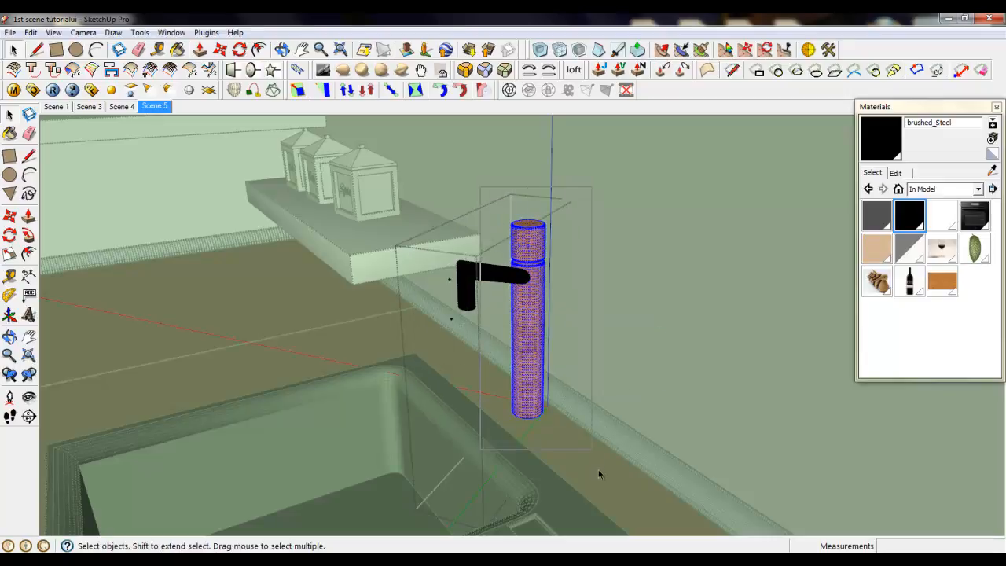
left_click(895, 226)
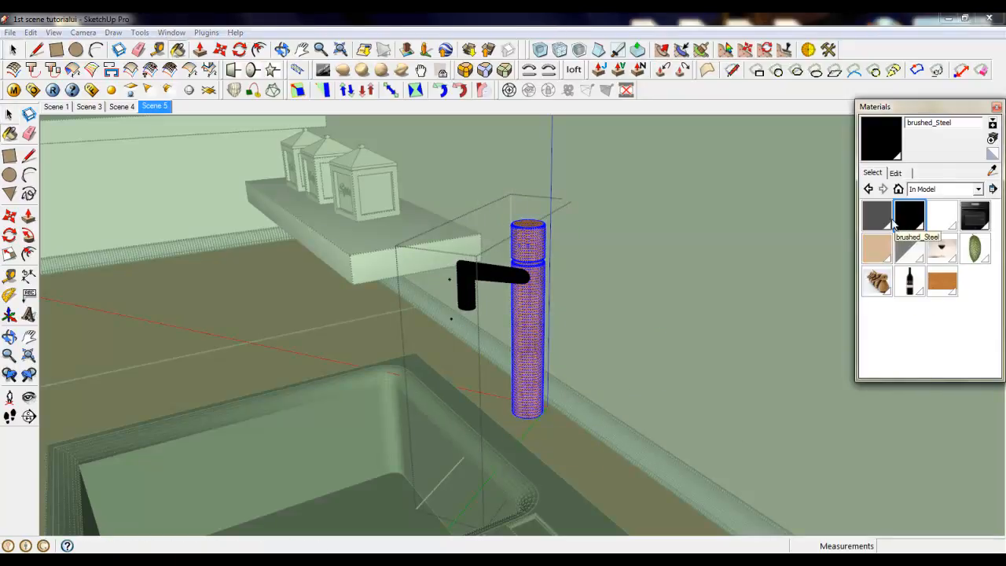
left_click(529, 248)
Step: Paint the front-facing small square marker on the tap's upper cylinder with the red Color_A01 from the Colors library
scroll(527, 240, "up", 6)
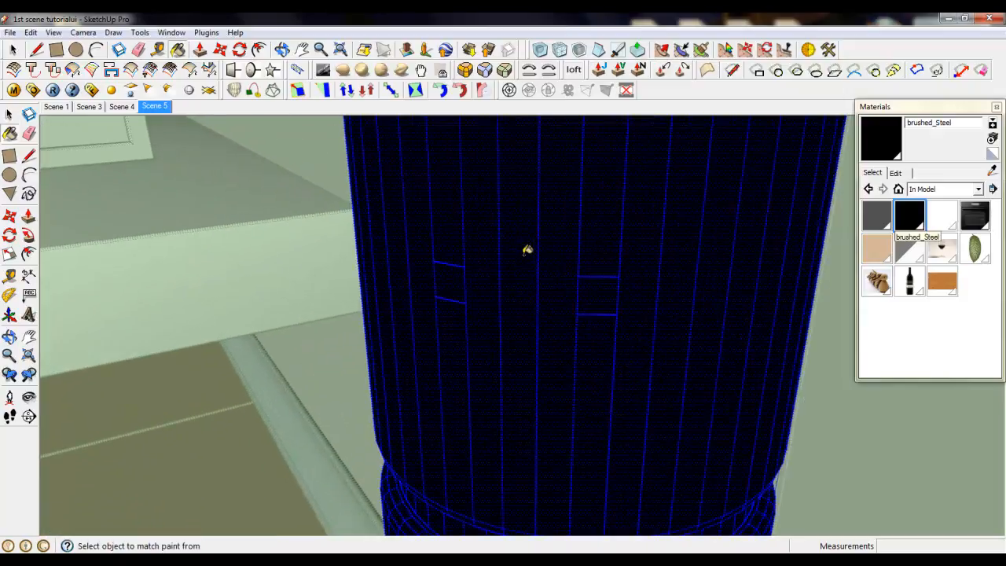
key("space")
left_click(444, 287)
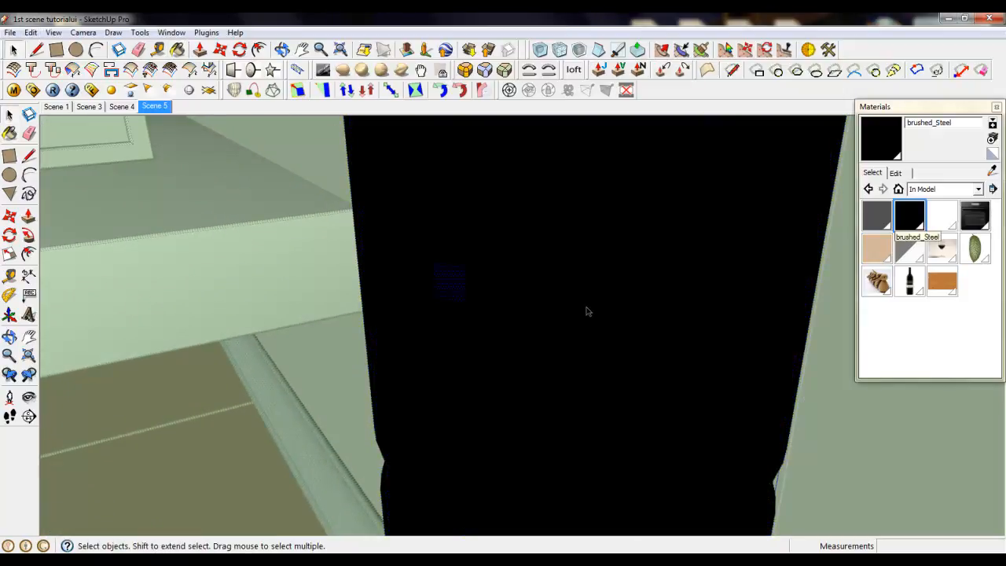
left_click(594, 299)
left_click(53, 32)
left_click(52, 32)
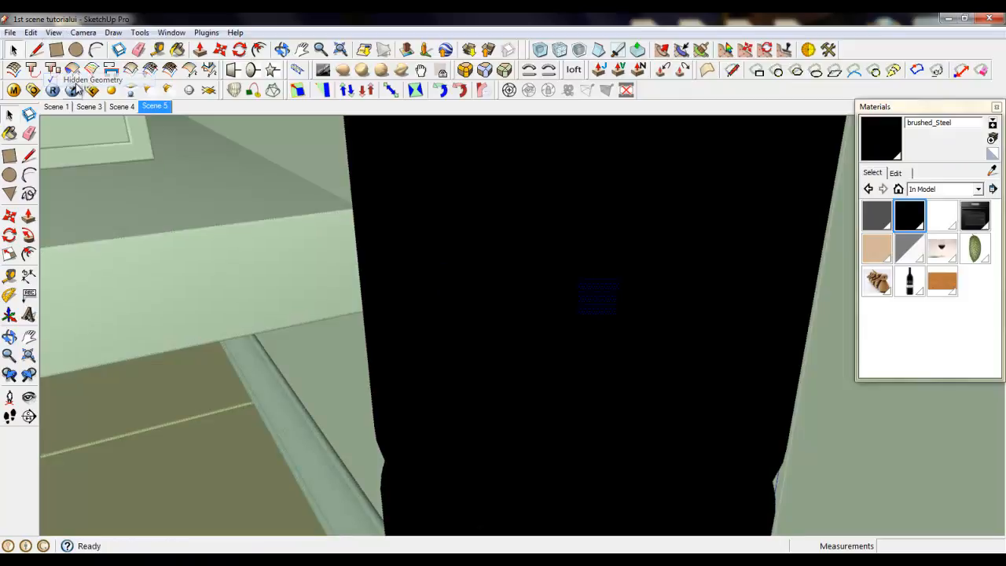
left_click(53, 32)
left_click(78, 81)
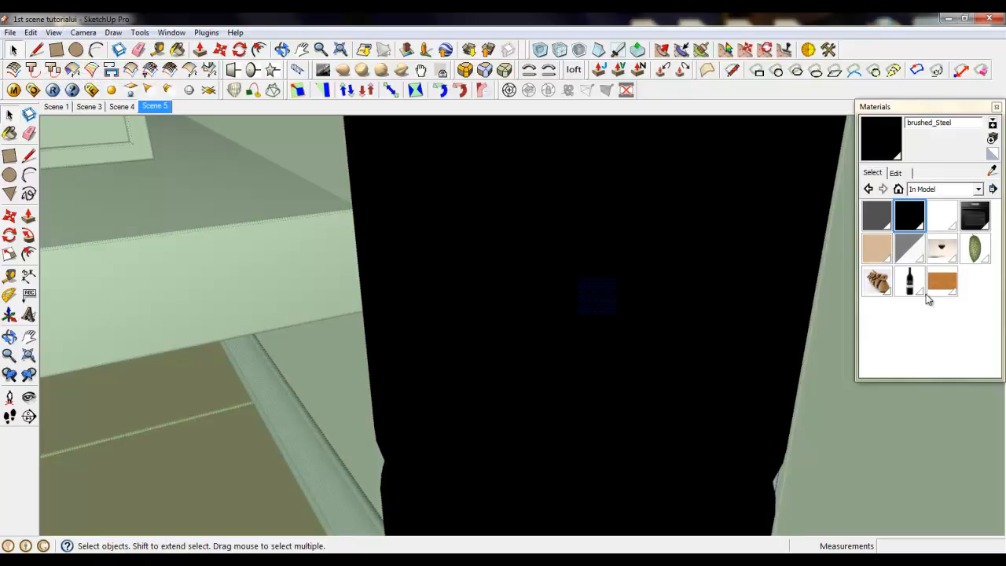
left_click(943, 189)
left_click(933, 261)
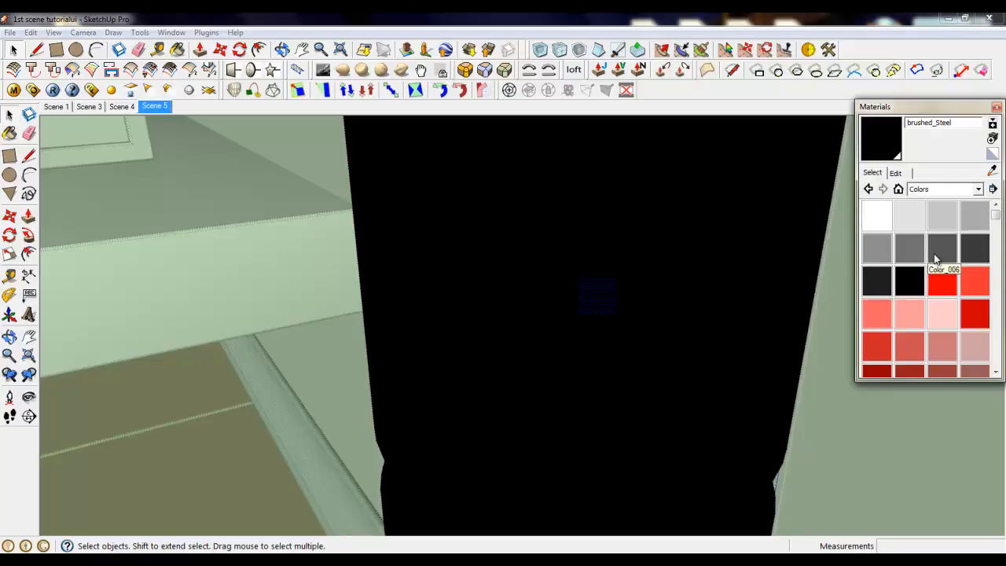
left_click(943, 282)
left_click(604, 289)
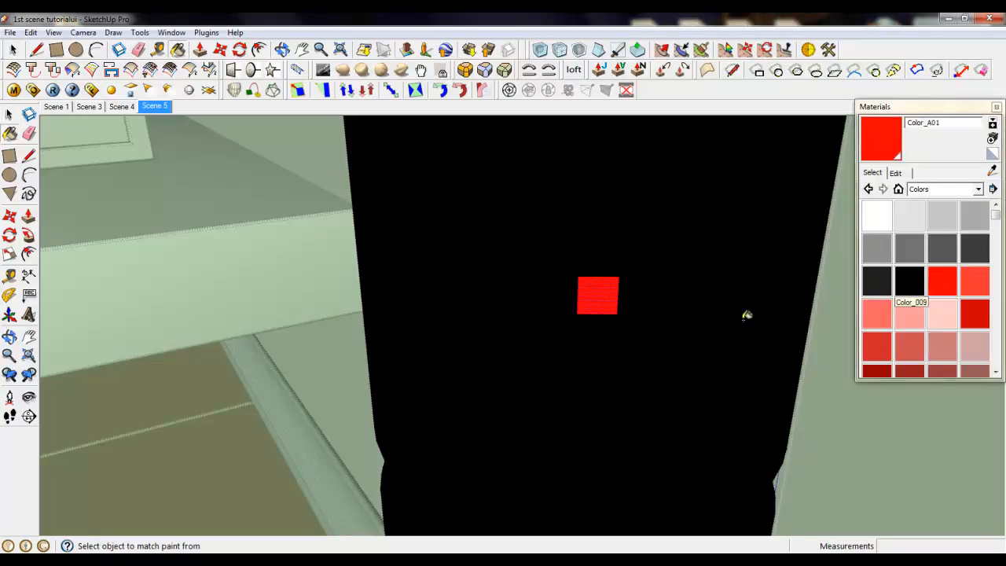
Step: Paint the tap's other small square marker with the blue Color_I01 and leave the tap's group
left_click_drag(996, 215, 1001, 316)
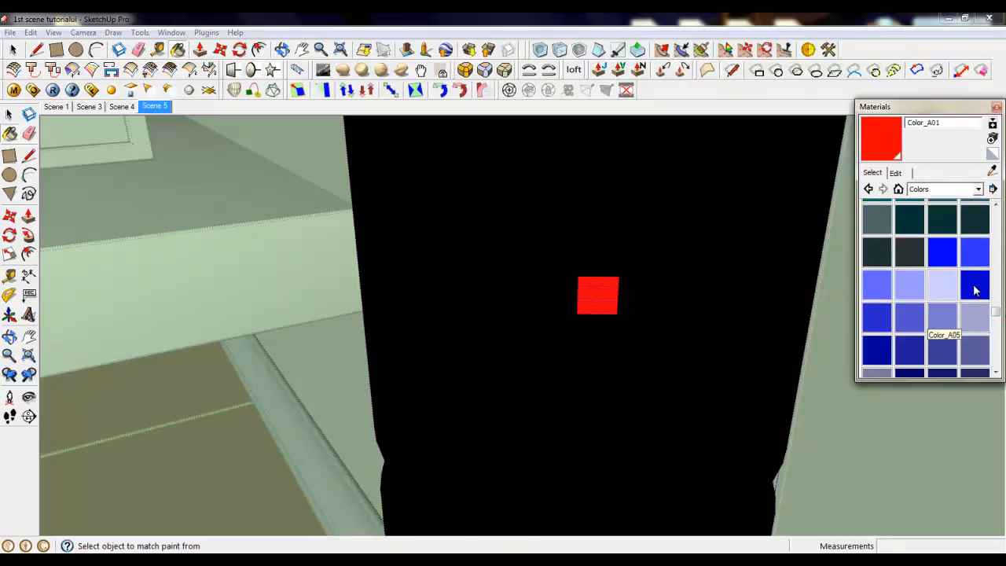
left_click(947, 253)
left_click(463, 279)
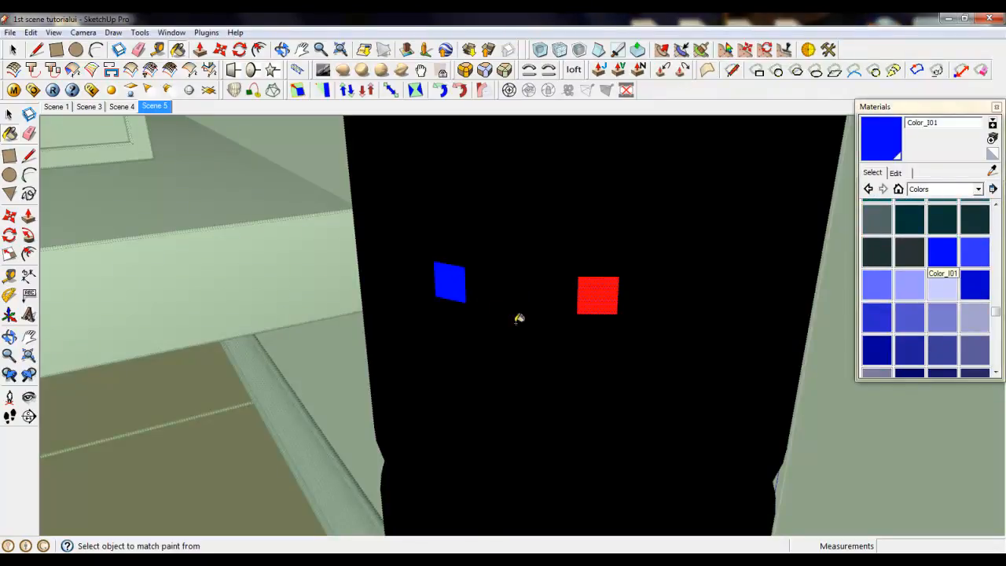
middle_click_drag(518, 318, 689, 220)
scroll(710, 211, "down", 5)
right_click(611, 213)
left_click(623, 221)
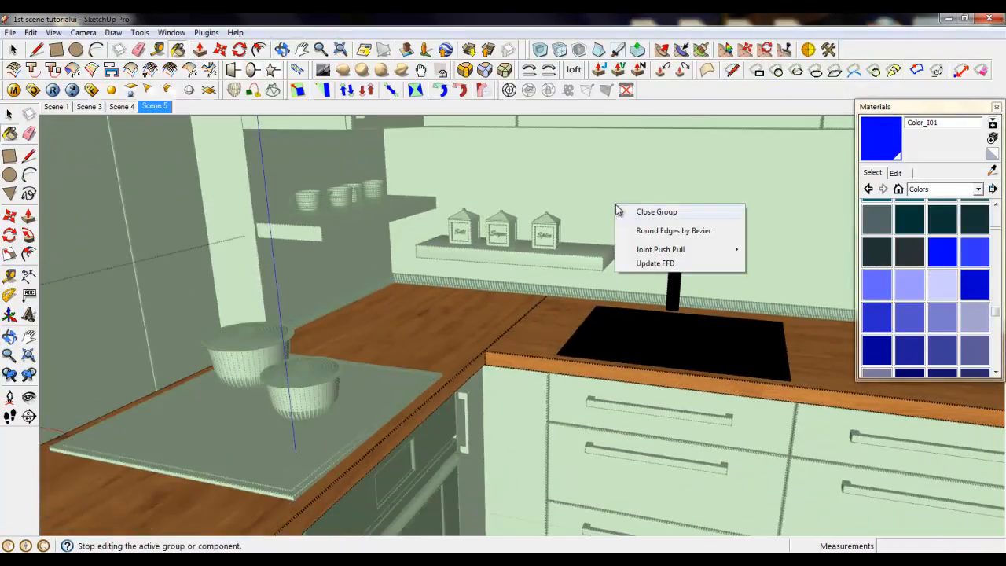
left_click(633, 209)
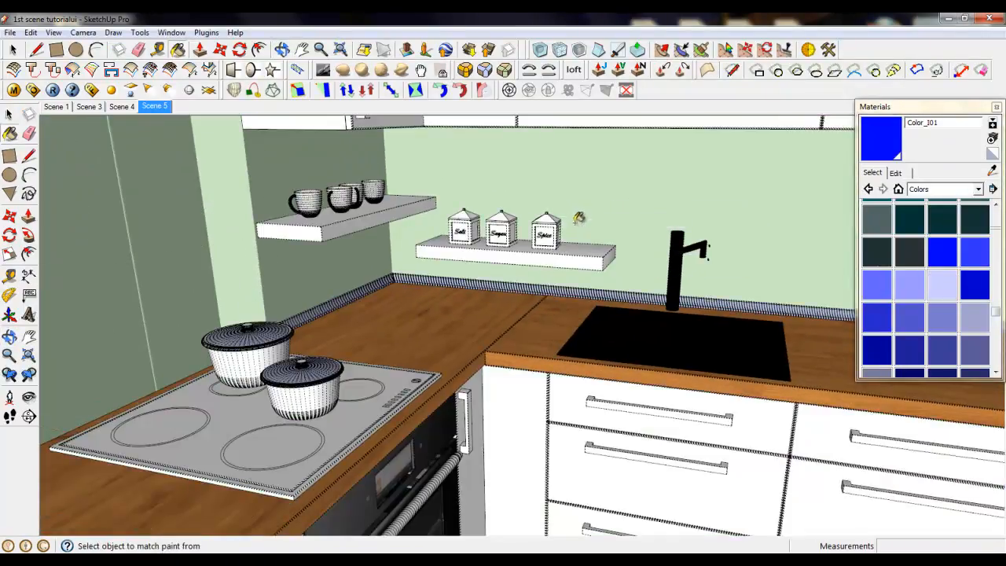
Step: Examine the wall shelves, kitchen cabinets and the pots on the hob, selecting the shelves and cabinets in turn
left_click(9, 115)
left_click(339, 233)
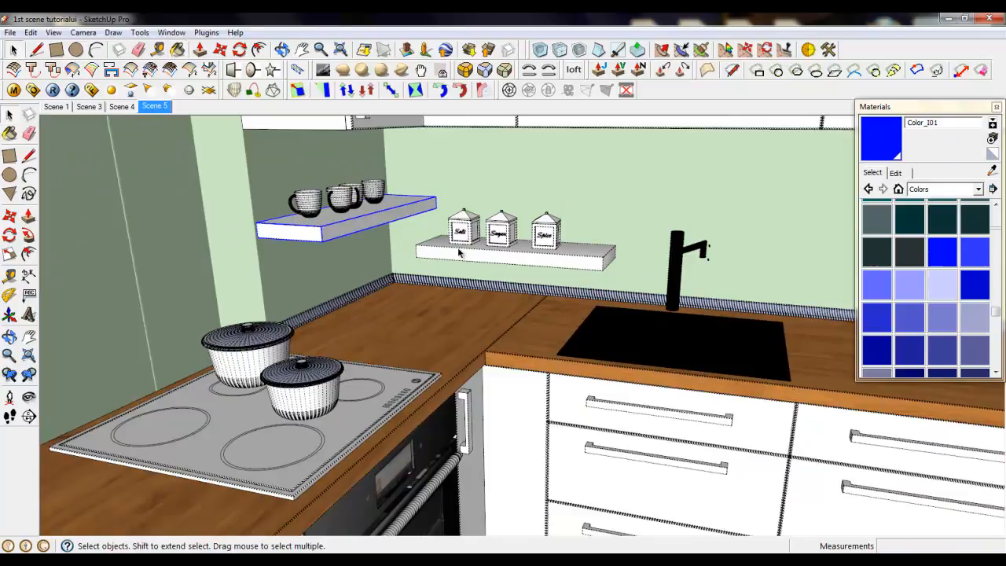
left_click(460, 251)
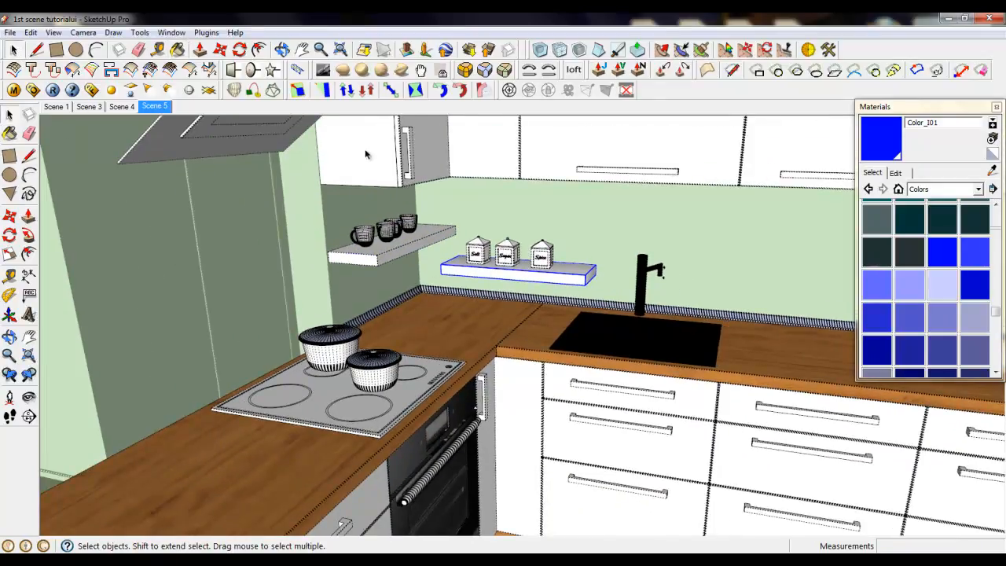
scroll(365, 154, "up", 2)
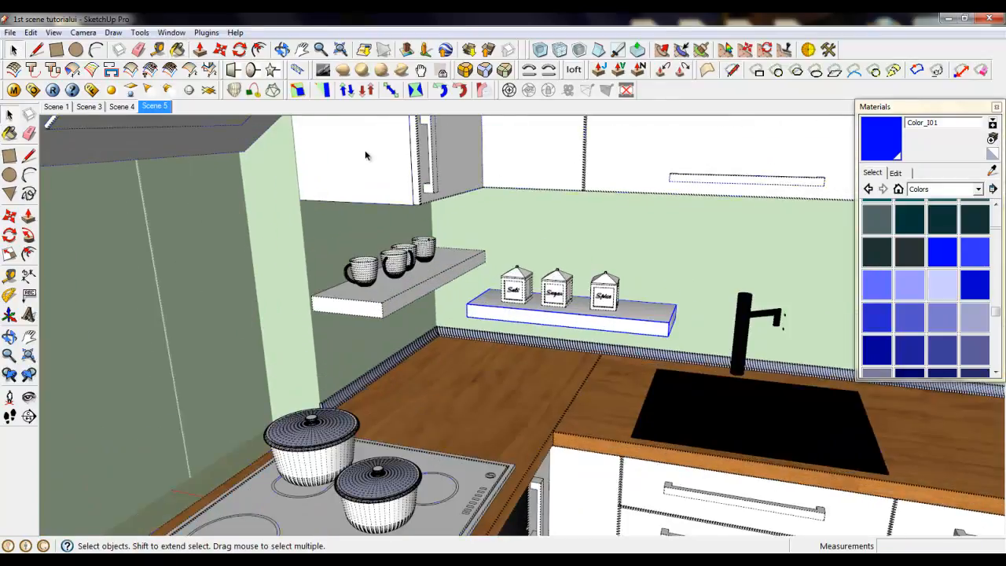
left_click(366, 155)
scroll(425, 318, "down", 4)
middle_click_drag(425, 318, 475, 250)
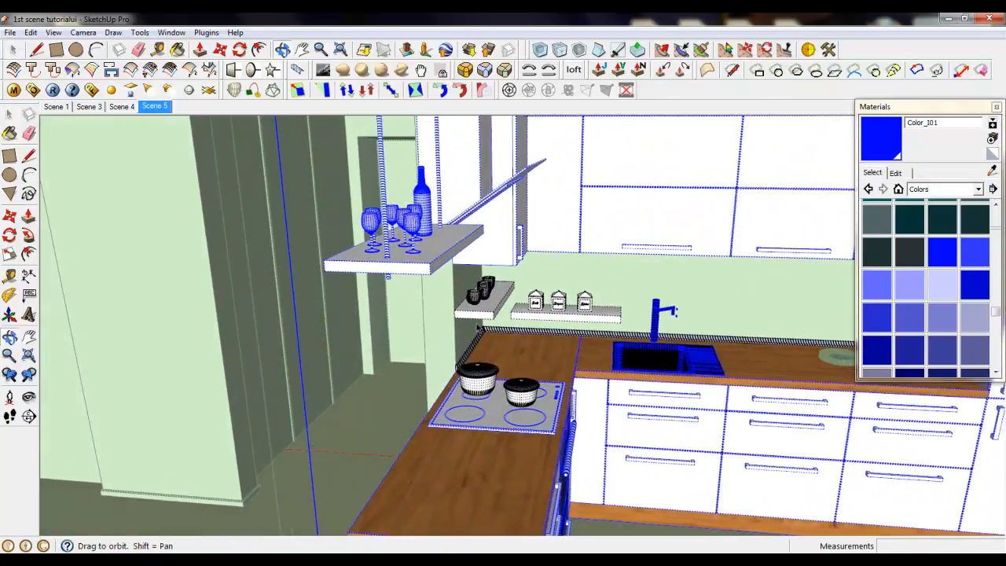
scroll(515, 418, "up", 5)
scroll(516, 417, "down", 1)
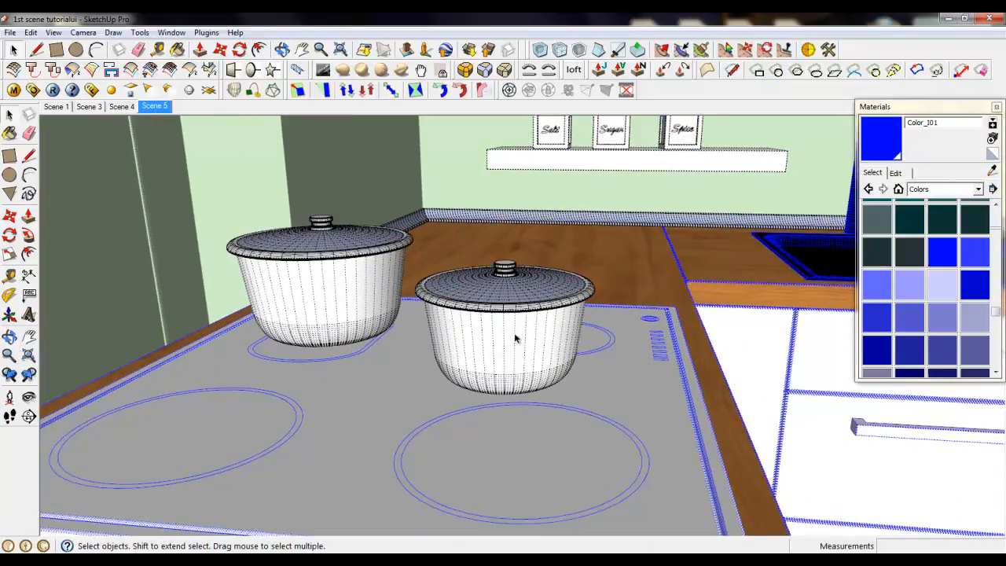
scroll(492, 386, "down", 2)
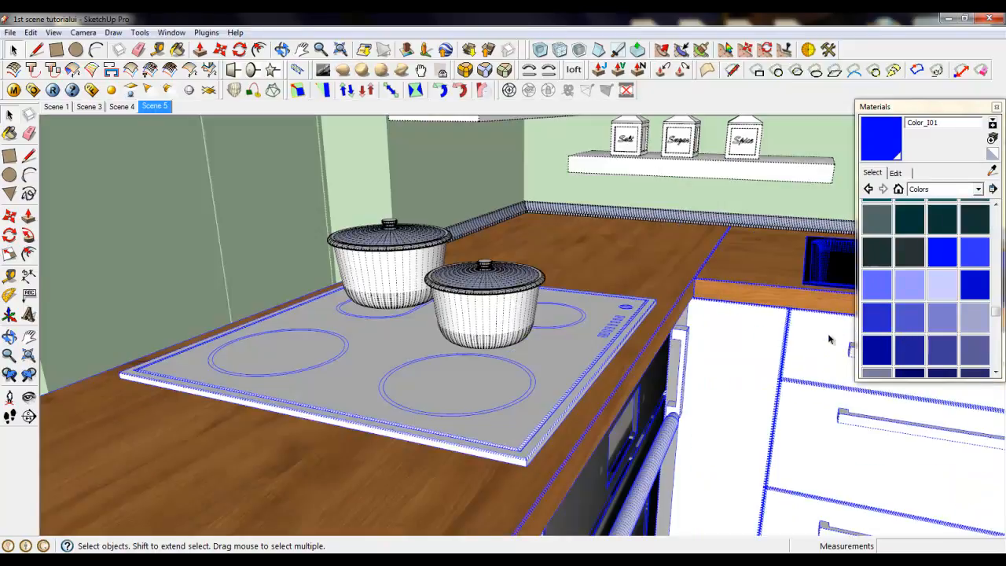
Step: Open the vertical door handle beside the oven, select all its geometry and paint it with brushed_Steel
scroll(814, 341, "up", 5)
double_click(519, 325)
triple_click(520, 325)
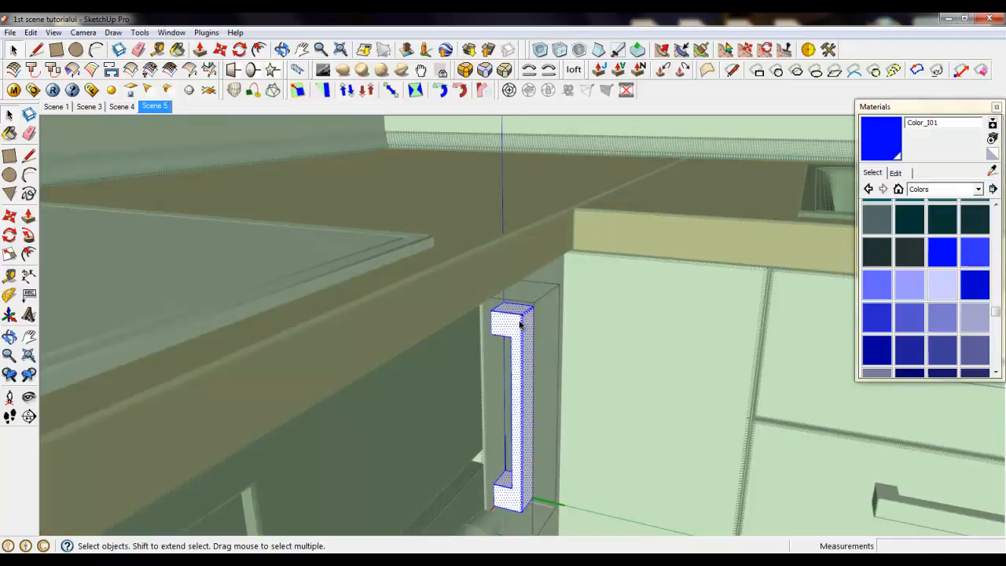
scroll(503, 313, "down", 3)
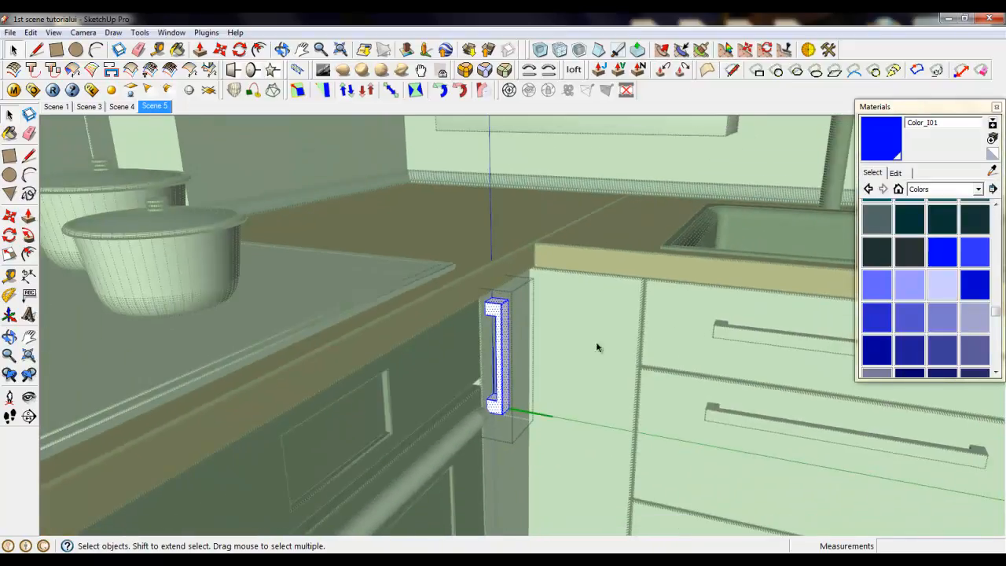
left_click(898, 189)
left_click(910, 216)
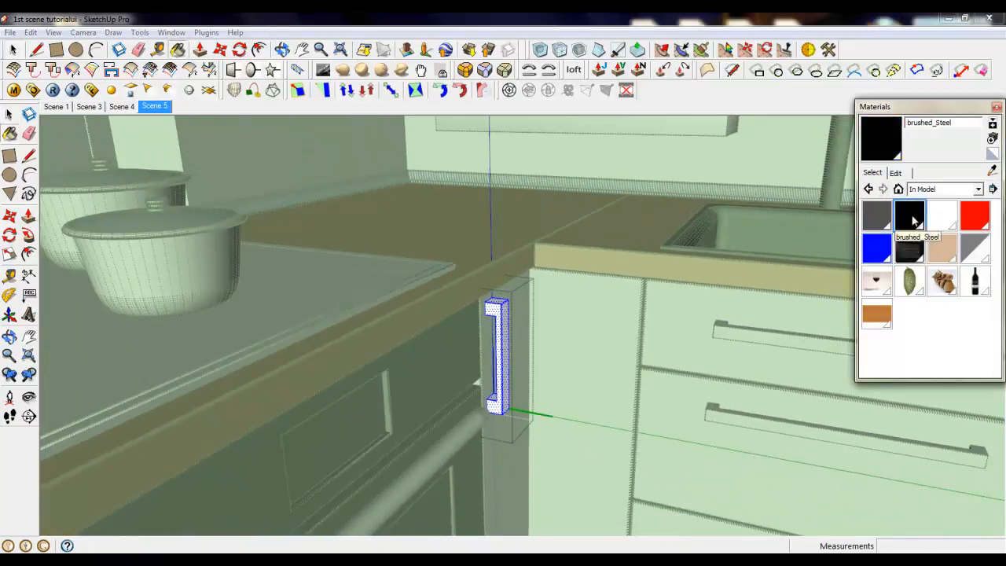
left_click(507, 305)
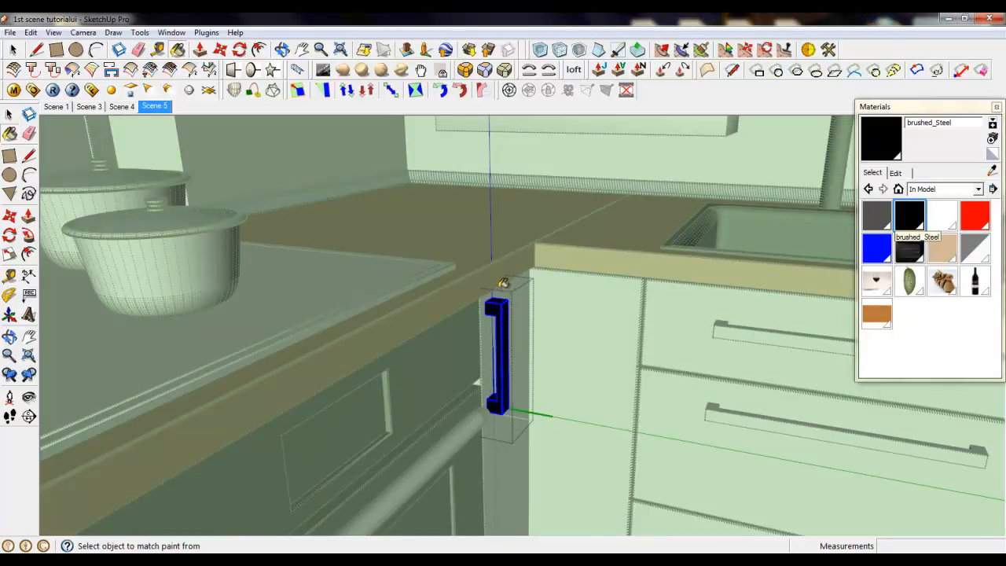
Step: Open the top drawer handle component below the sink, paint all its geometry with brushed_Steel and close the component
scroll(503, 283, "down", 2)
scroll(504, 321, "up", 5)
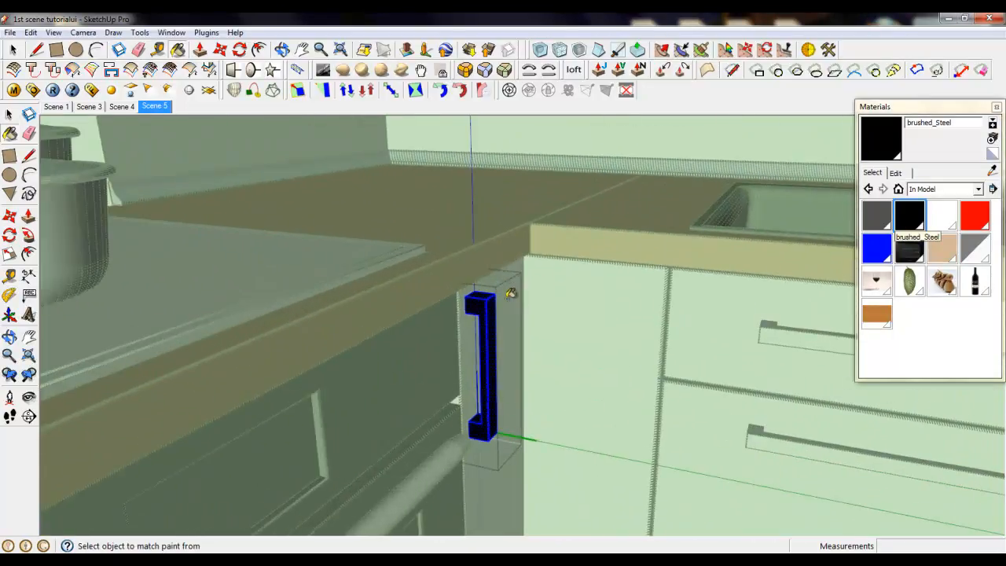
scroll(481, 294, "down", 5)
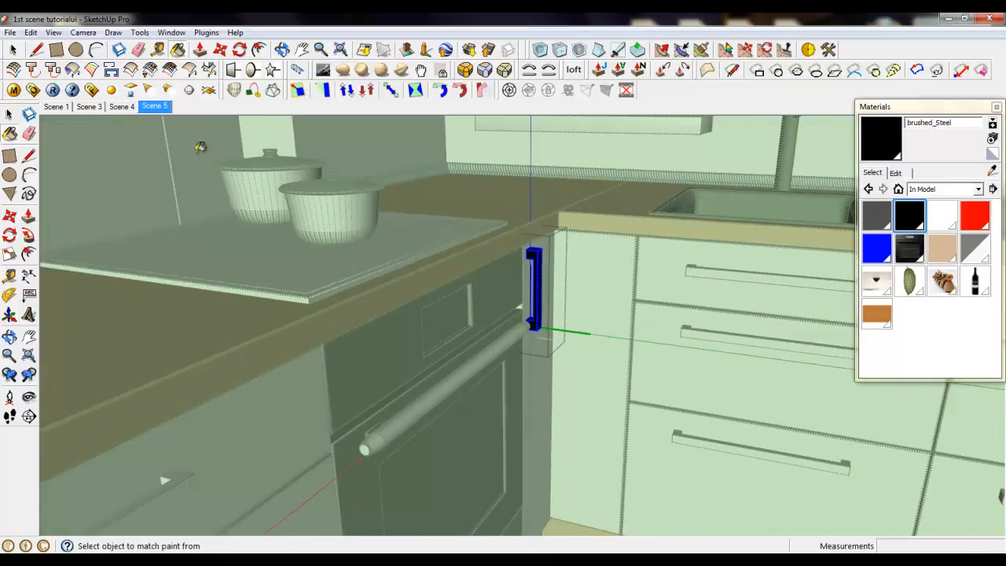
key("space")
scroll(808, 241, "up", 4)
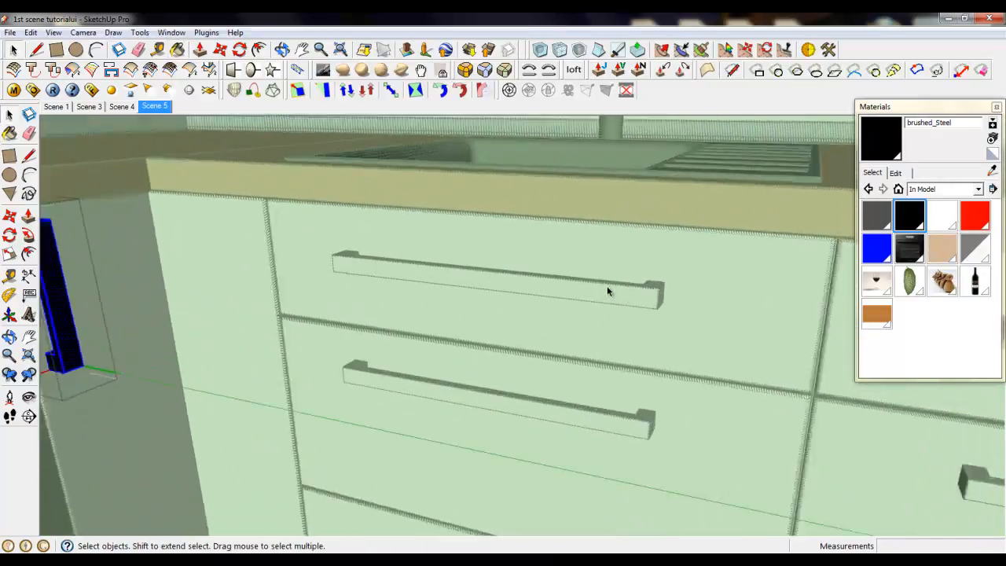
scroll(607, 289, "up", 2)
triple_click(651, 294)
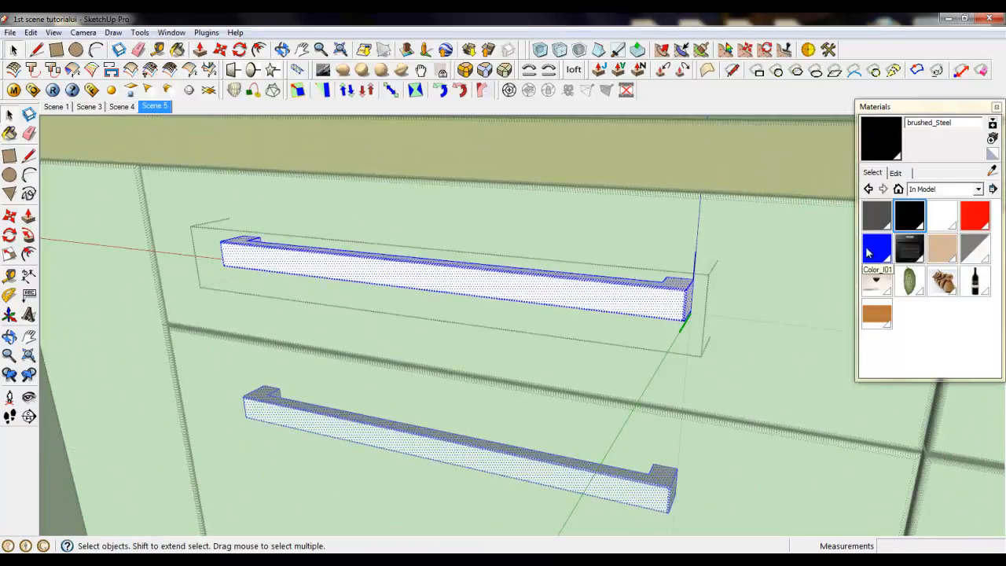
left_click(910, 215)
left_click(569, 299)
right_click(582, 244)
left_click(586, 247)
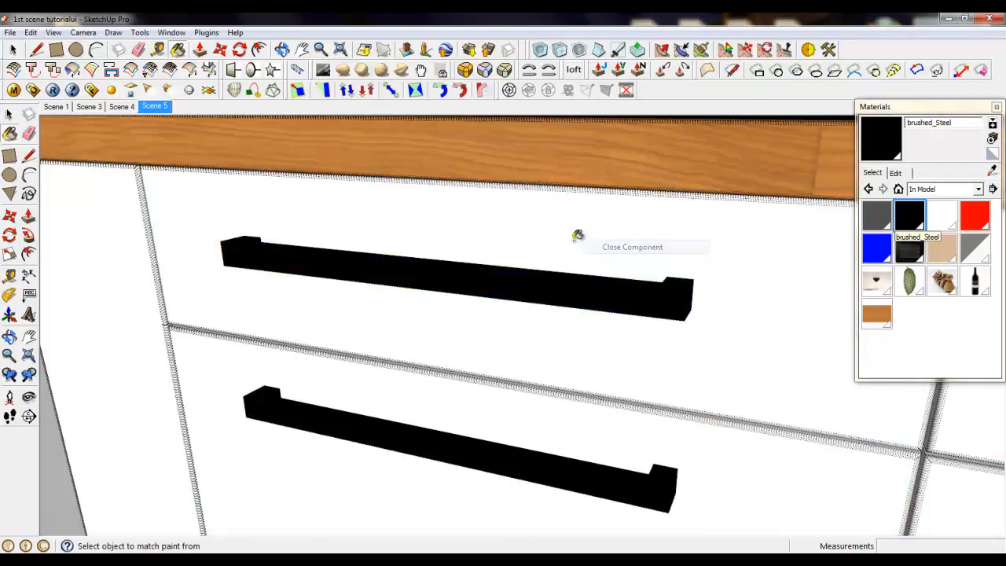
Step: Close the nested cabinet groups to return to the top level of the kitchen model
right_click(552, 230)
left_click(10, 49)
scroll(472, 338, "down", 4)
mouse_move(471, 337)
middle_mouse_down()
mouse_move(510, 346)
mouse_move(571, 404)
middle_mouse_up()
scroll(522, 363, "down", 4)
scroll(522, 363, "down", 3)
middle_click_drag(522, 363, 535, 331)
right_click(582, 244)
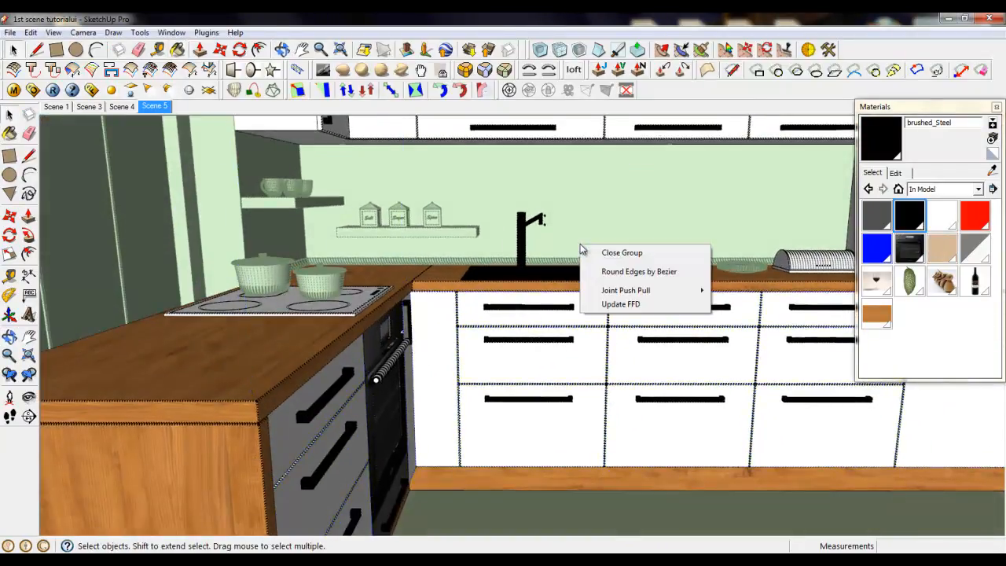
left_click(582, 254)
scroll(350, 331, "down", 1)
scroll(348, 330, "down", 2)
right_click(549, 236)
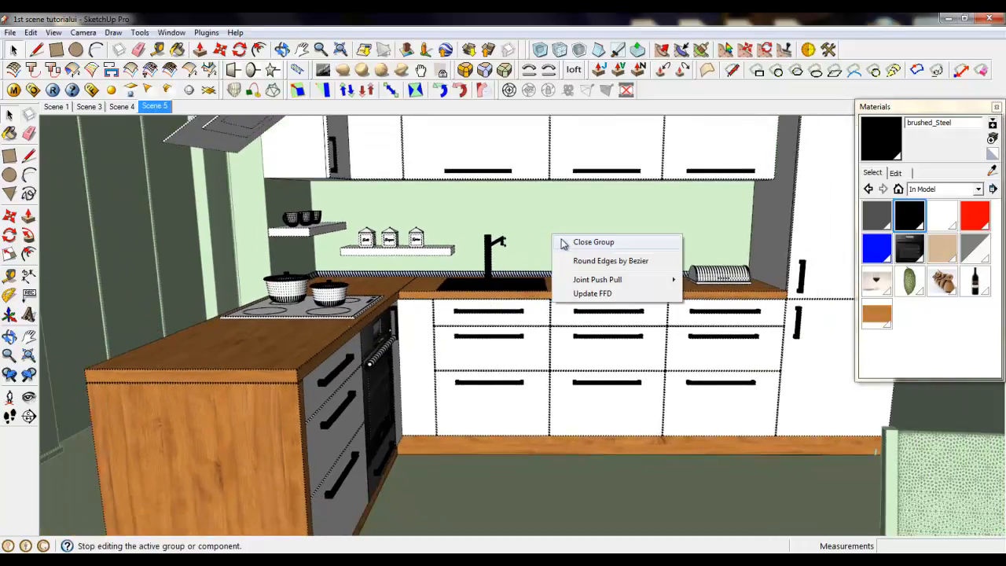
left_click(577, 238)
Step: Open the hob's group for editing
scroll(420, 359, "up", 6)
scroll(419, 359, "down", 5)
middle_click_drag(420, 359, 625, 445)
scroll(443, 353, "up", 5)
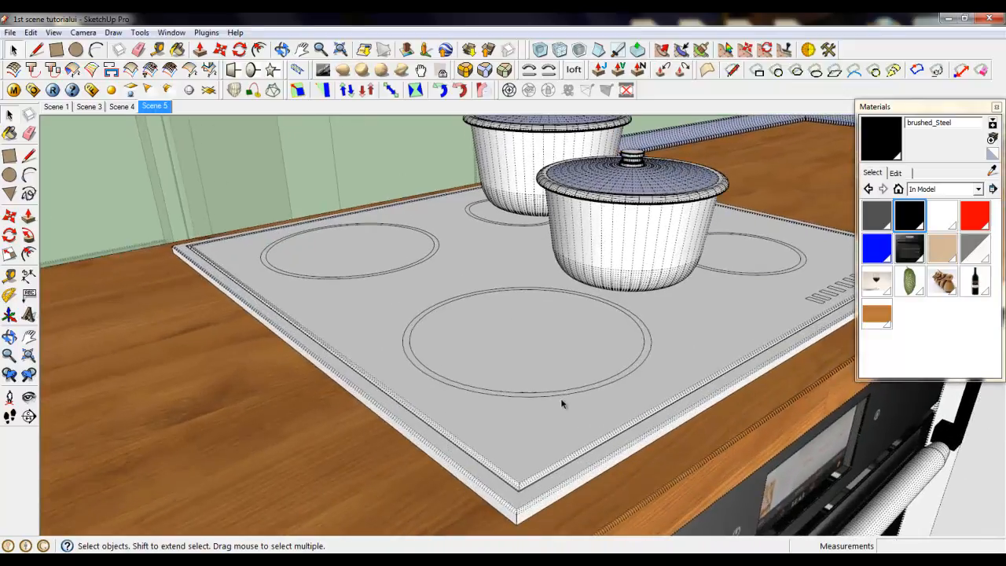
triple_click(550, 423)
scroll(550, 423, "down", 2)
middle_click_drag(549, 422, 448, 420, "shift")
double_click(457, 422)
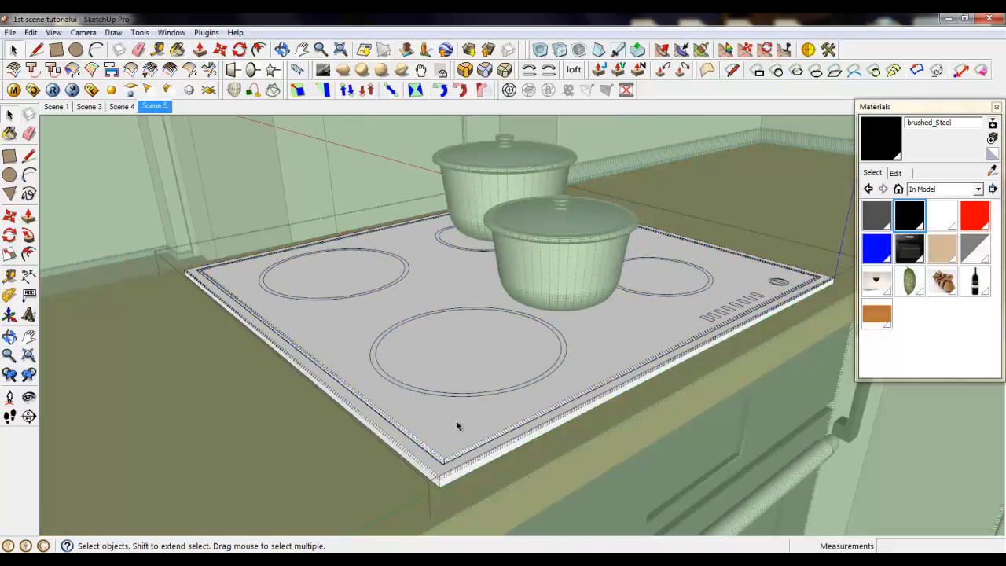
Step: Paint the hob's top surface around the cooking rings with the dark Color_008 from the Colors library
left_click(456, 422)
scroll(459, 422, "up", 3)
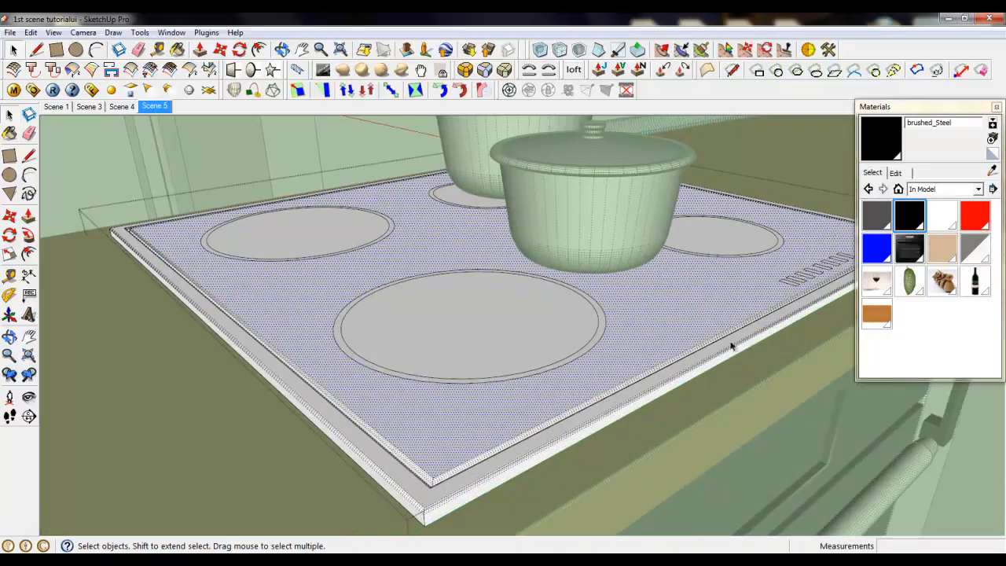
left_click(978, 188)
left_click(943, 269)
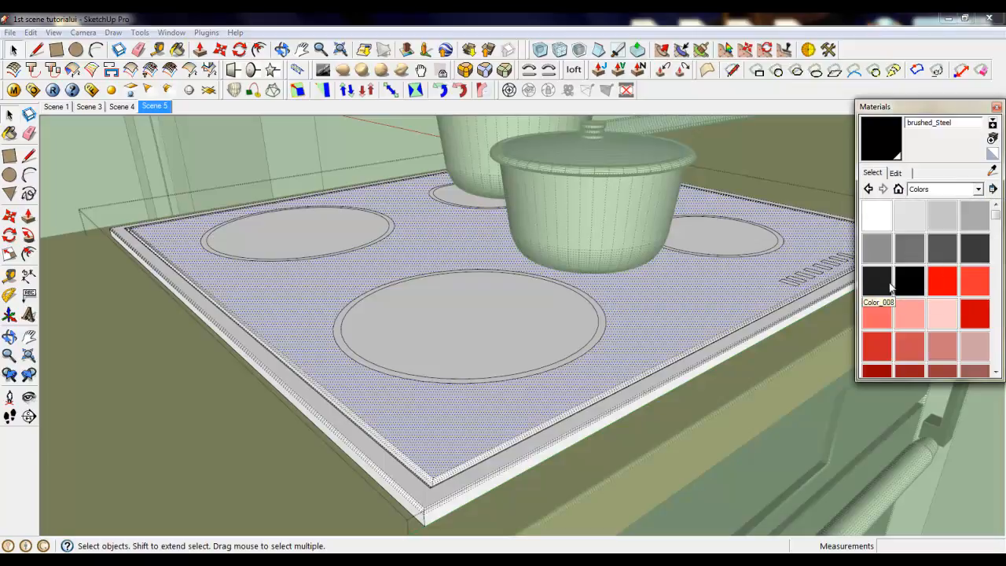
left_click(878, 282)
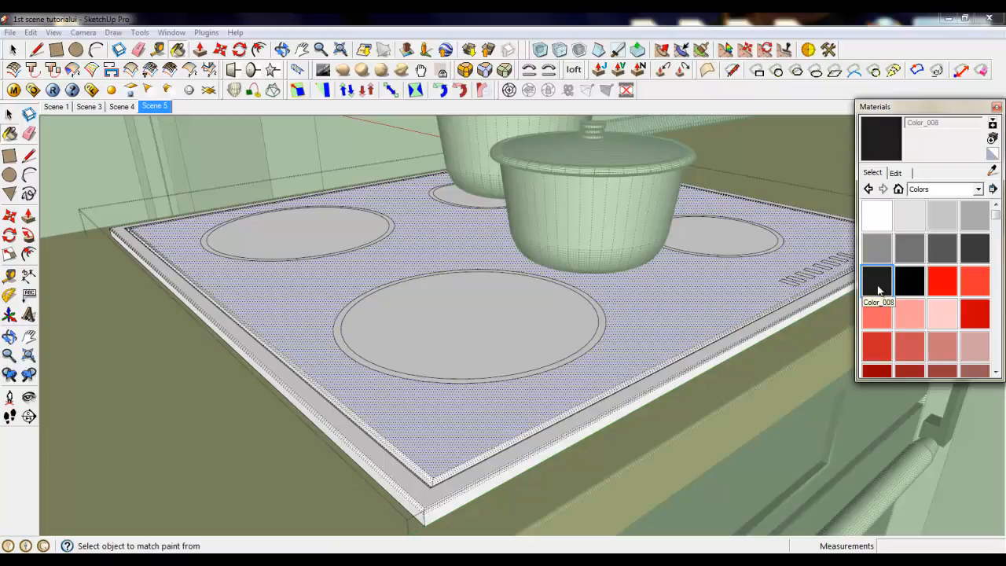
left_click(624, 305)
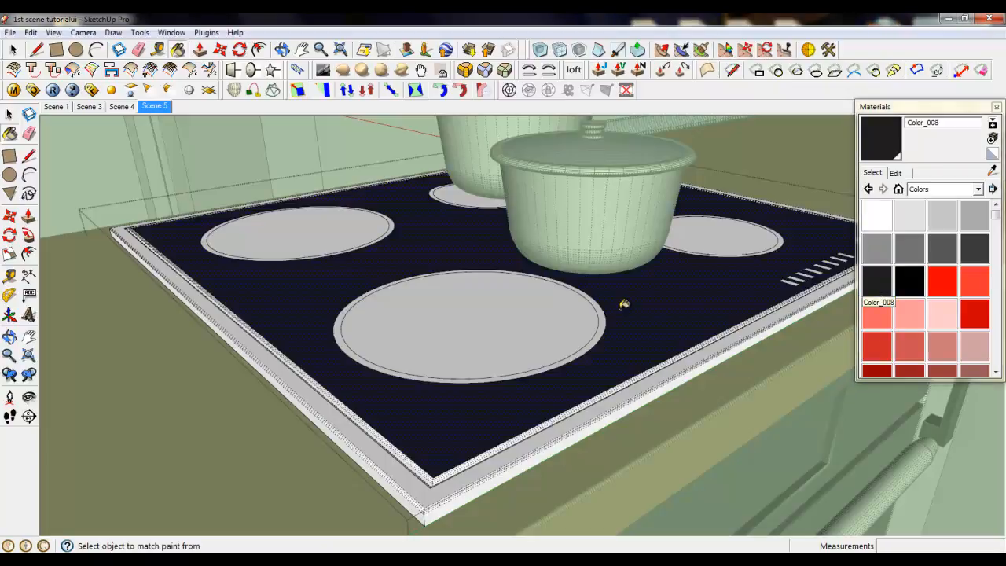
Step: Give the Color_008 material a diffuse colour of RGB 22, 22, 22 and add a V-Ray reflection layer to it
left_click(14, 89)
left_click(283, 360)
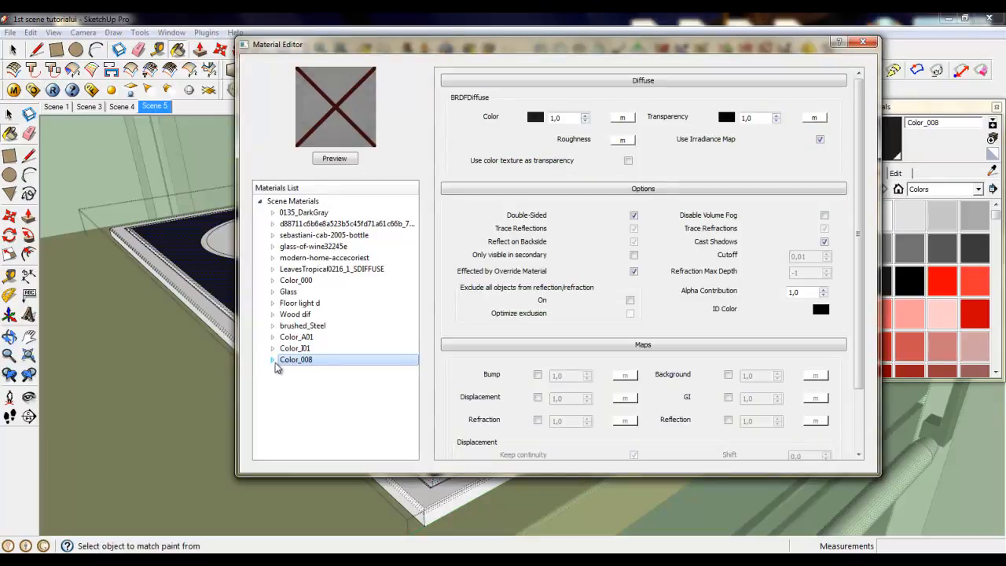
left_click(536, 117)
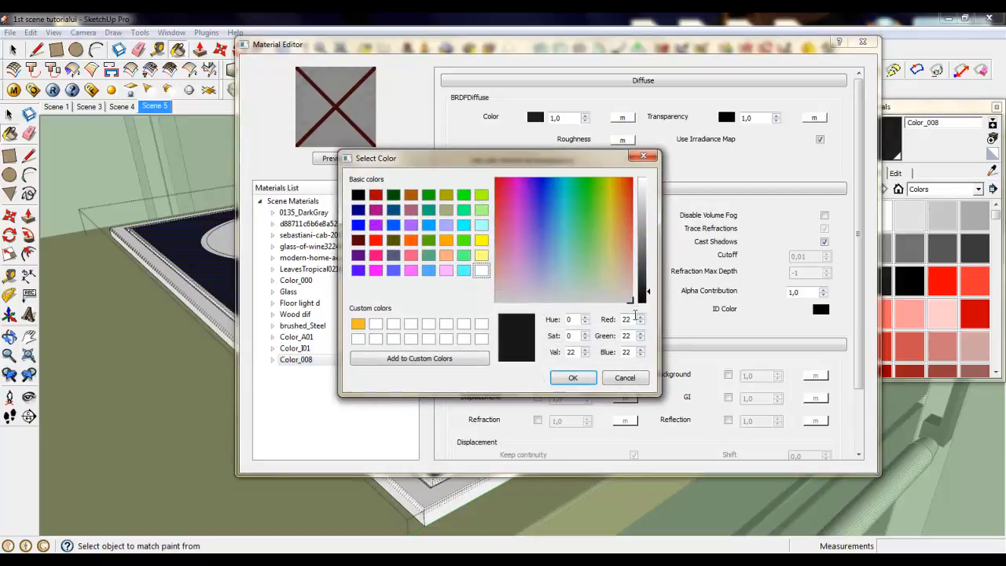
left_click(573, 378)
right_click(305, 361)
mouse_move(334, 369)
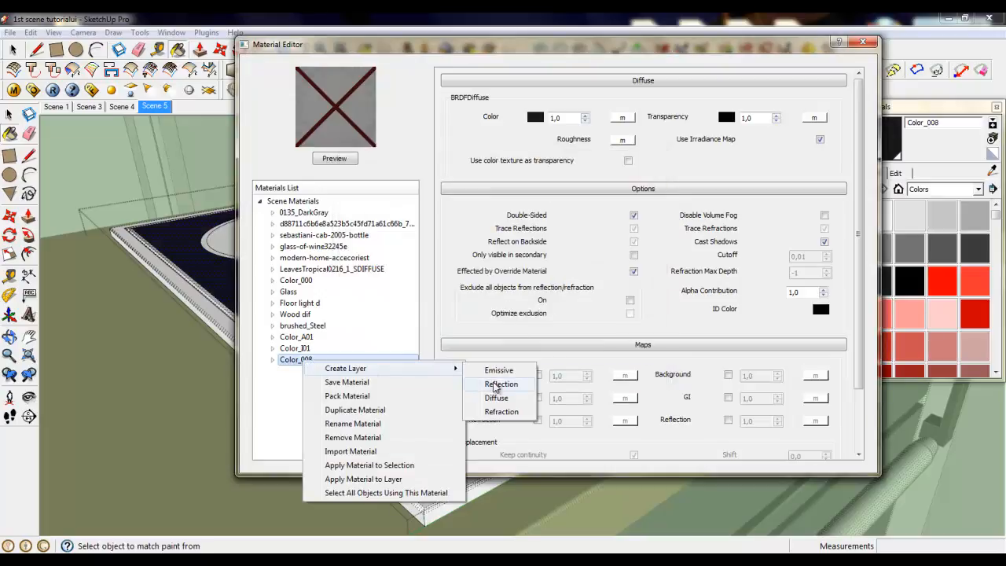
left_click(497, 388)
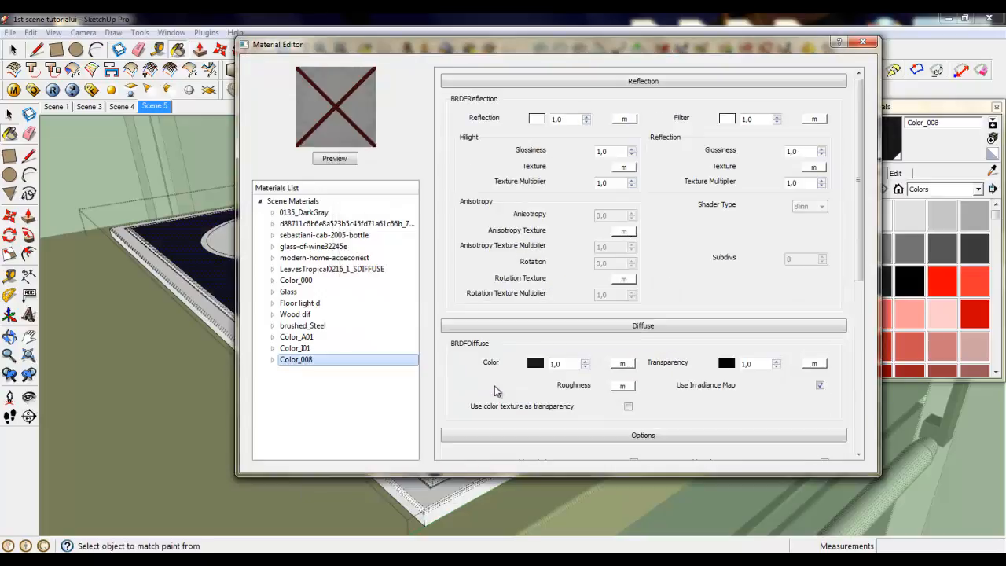
Step: Assign a TexFresnel map to Color_008's reflection and set both highlight and reflection glossiness to 0,98
left_click(626, 120)
left_click(310, 226)
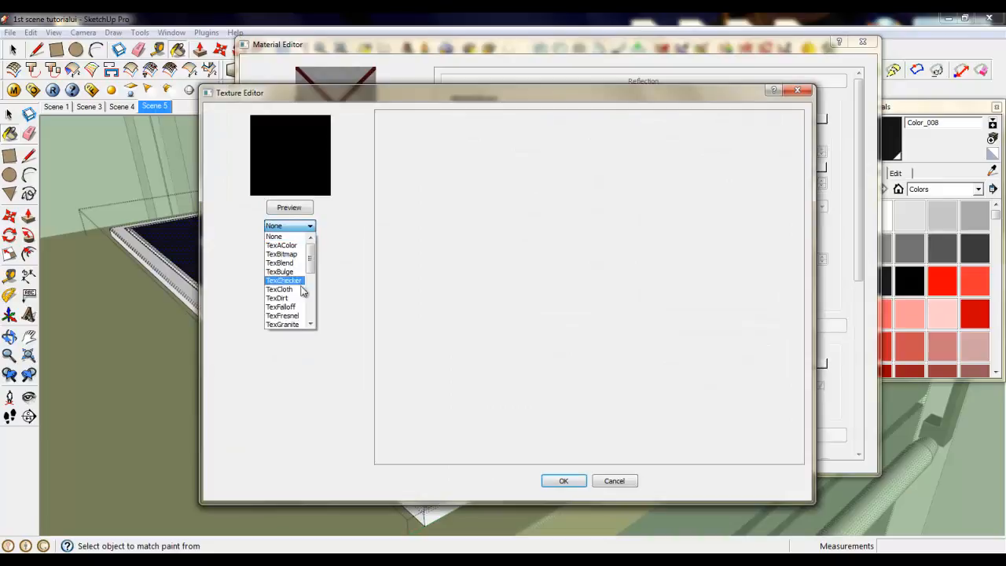
left_click(295, 316)
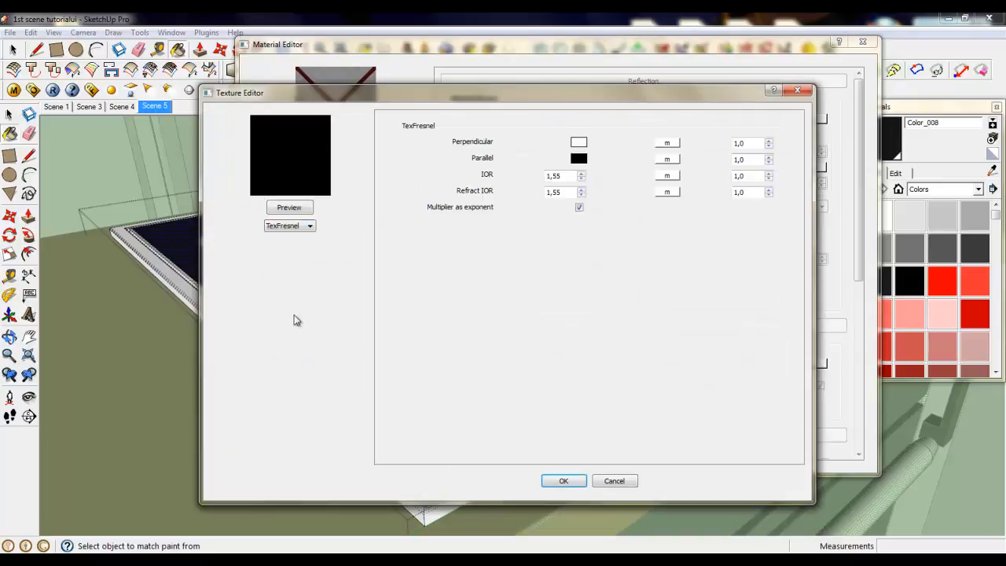
left_click(564, 482)
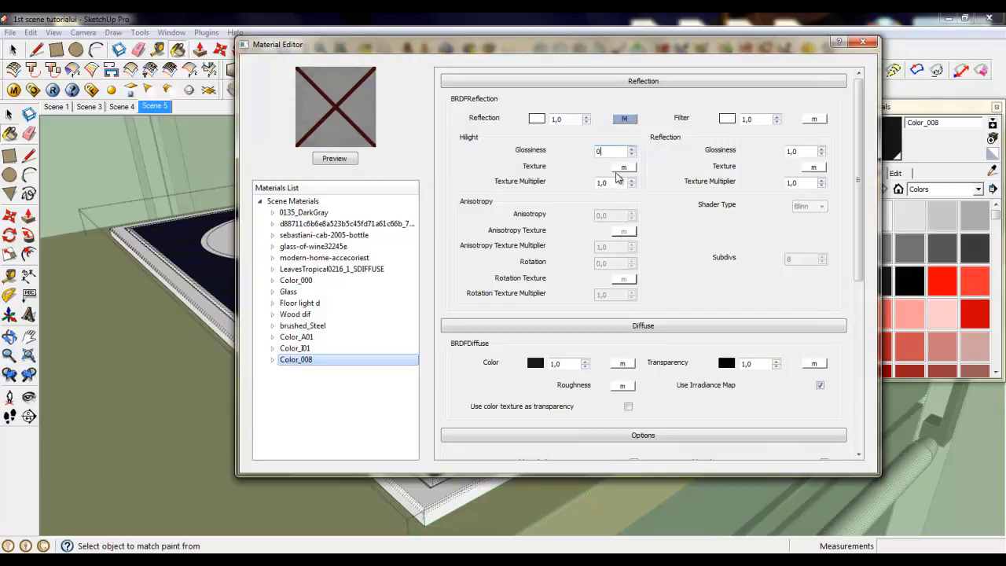
left_click_drag(804, 152, 721, 152)
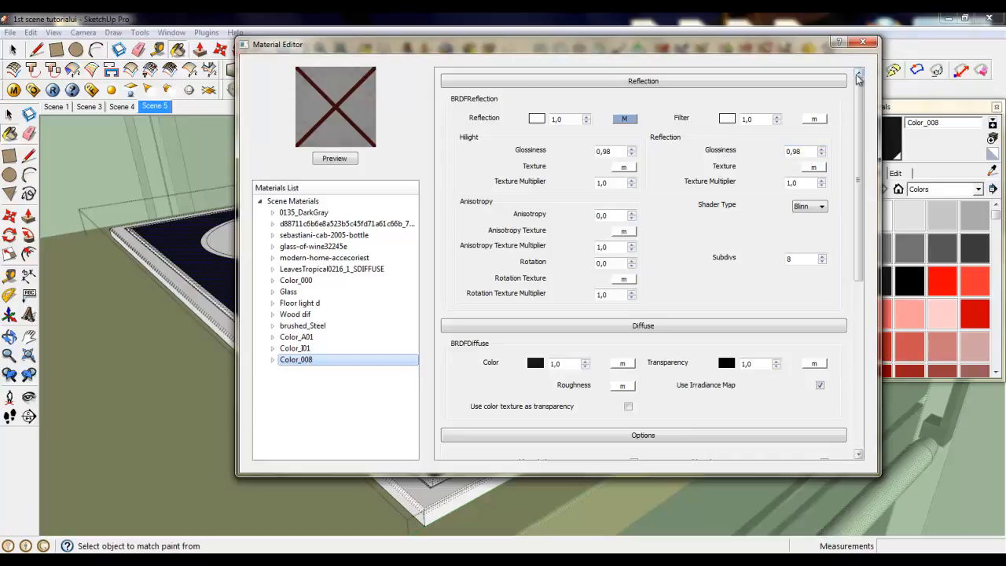
left_click(864, 44)
Step: Select all connected geometry of the hob inside its group
scroll(535, 289, "down", 3)
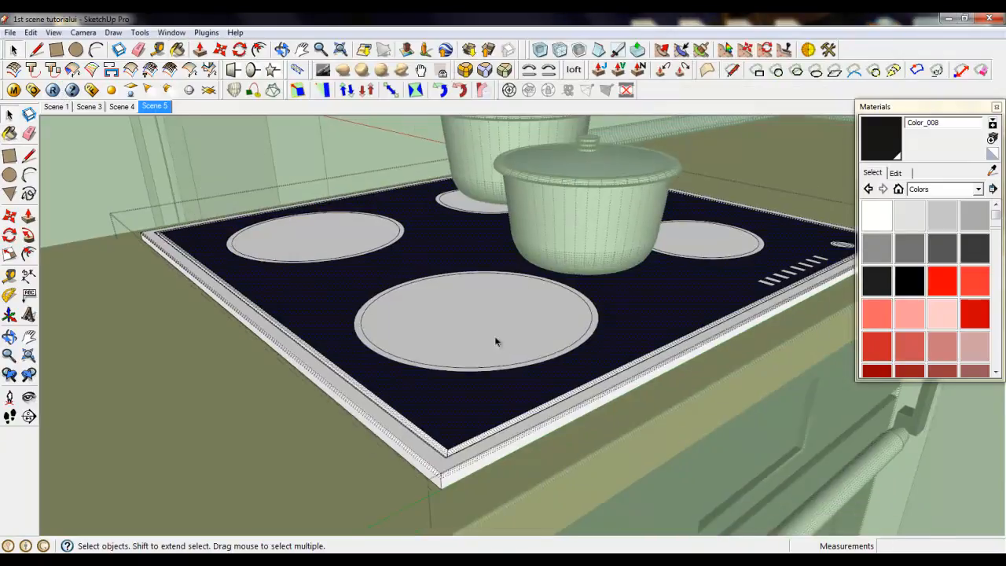
scroll(476, 390, "up", 3)
double_click(476, 391)
left_click(476, 392)
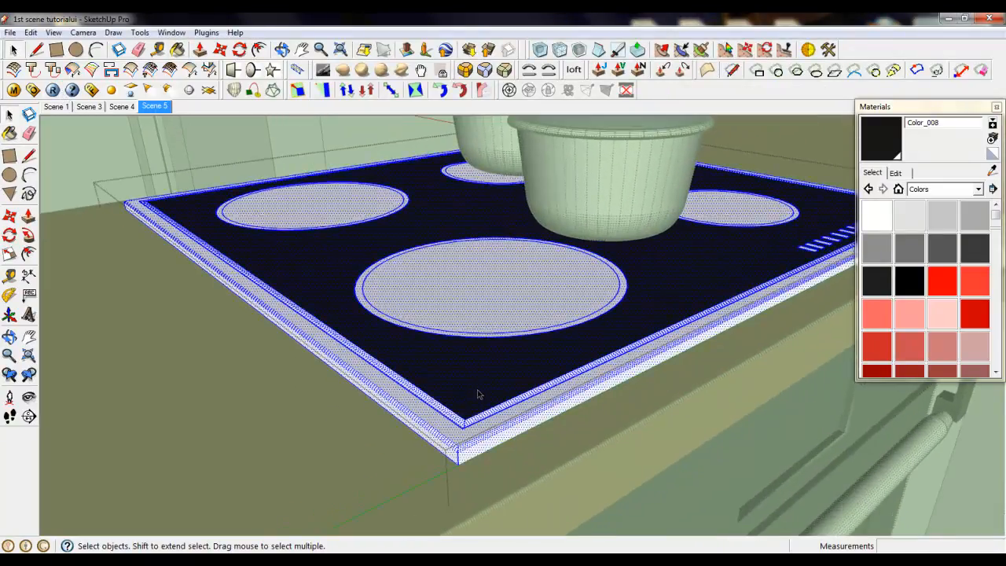
Step: Remove the narrow outline bands of the cooking rings and the row of small control marks from the hob selection
scroll(445, 338, "down", 1)
scroll(402, 332, "up", 5)
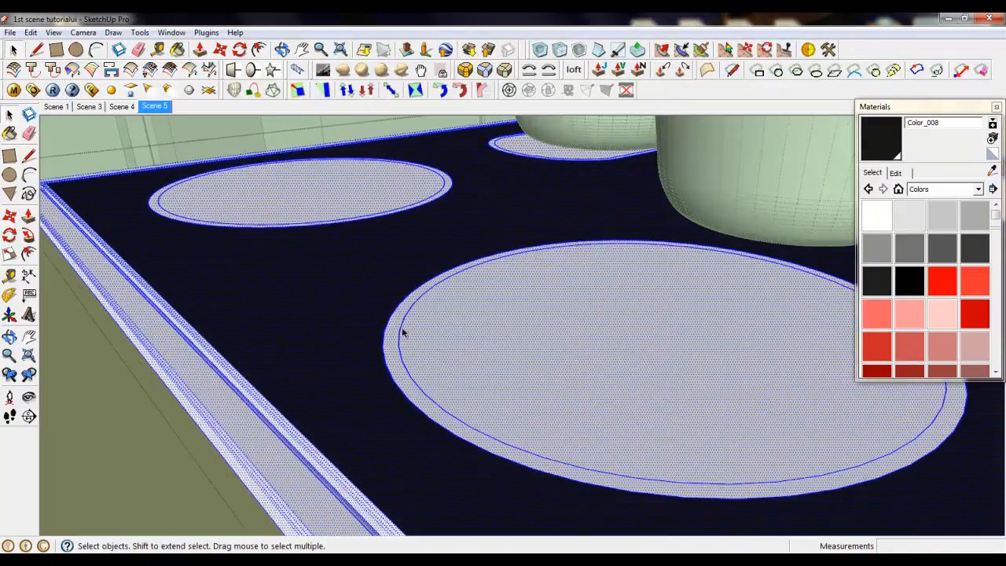
scroll(460, 200, "up", 3)
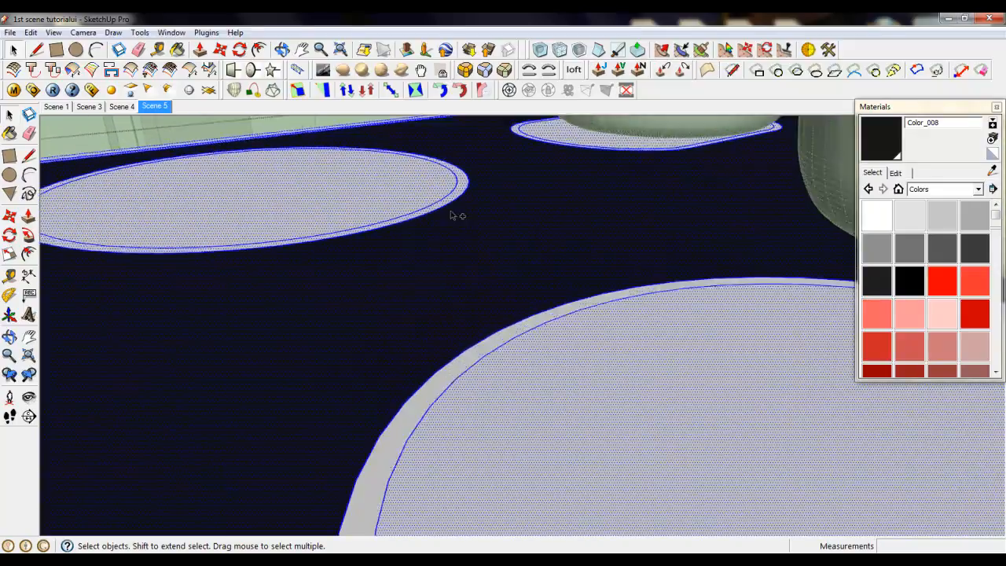
scroll(469, 423, "down", 3)
scroll(425, 204, "up", 4)
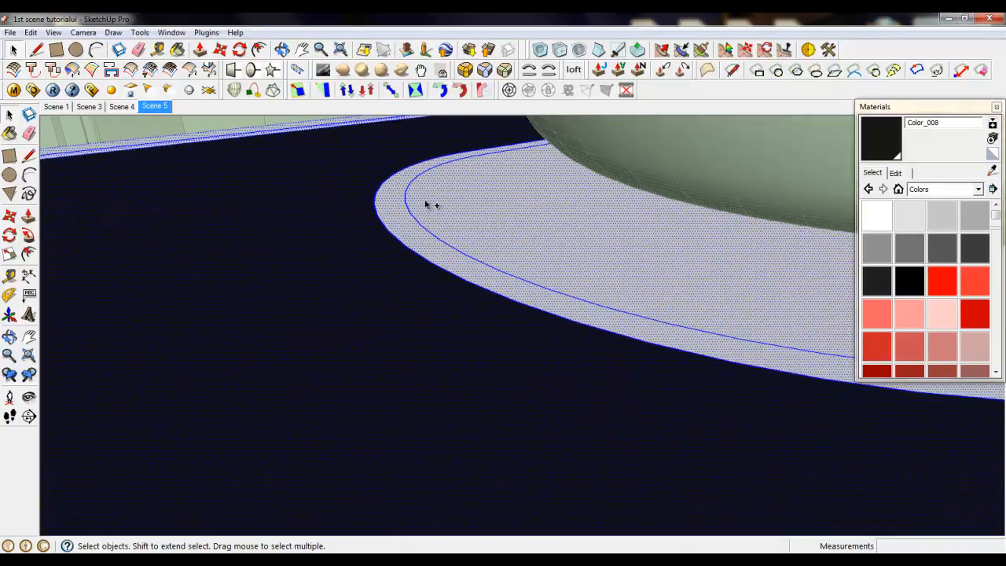
scroll(393, 217, "down", 7)
scroll(870, 308, "up", 6)
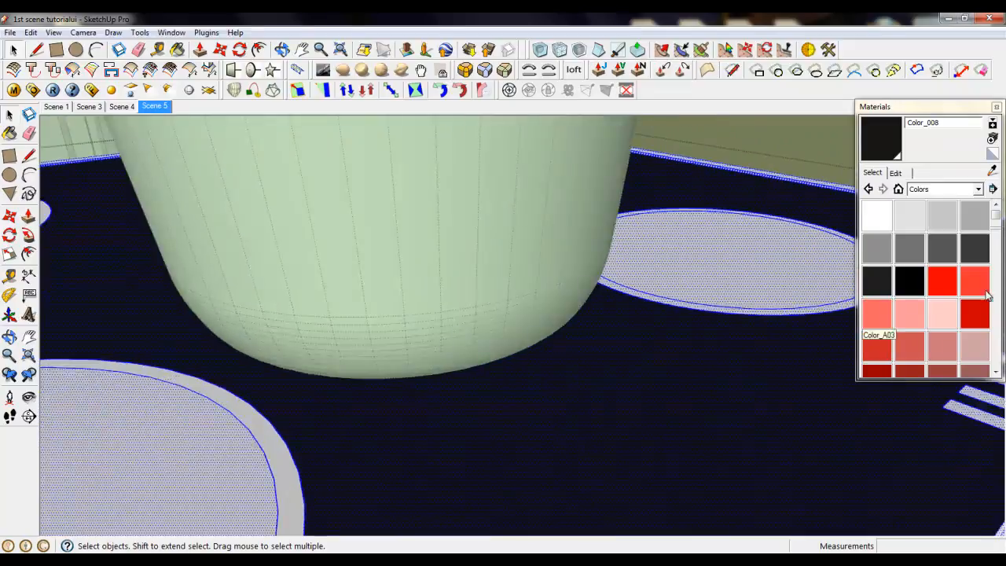
scroll(260, 314, "down", 4)
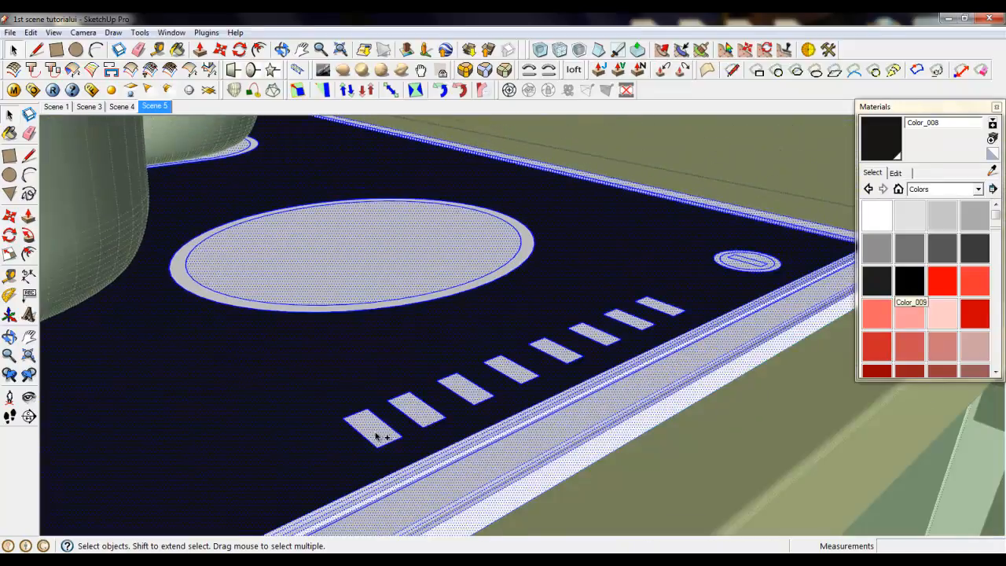
scroll(376, 436, "up", 3)
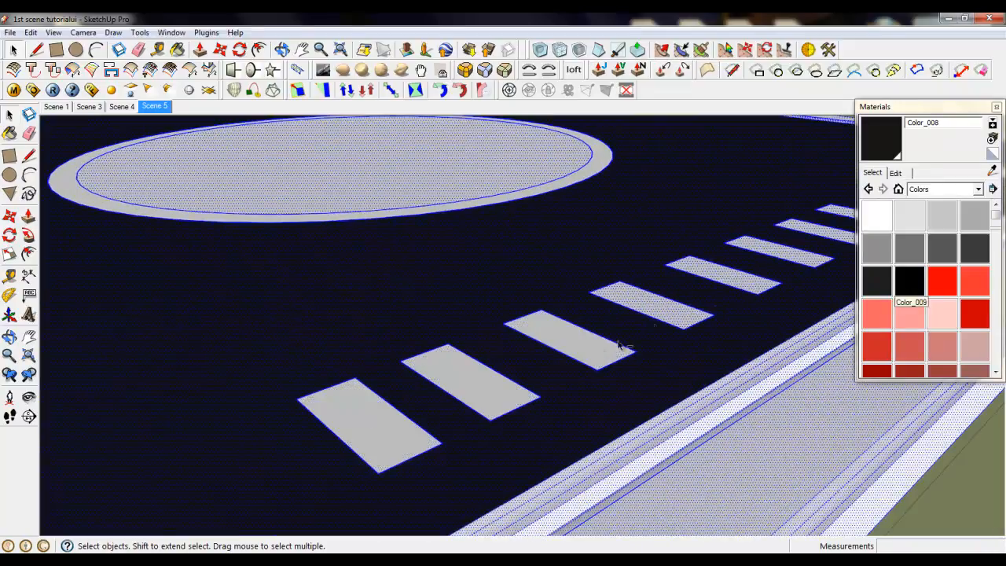
middle_click_drag(731, 280, 197, 447)
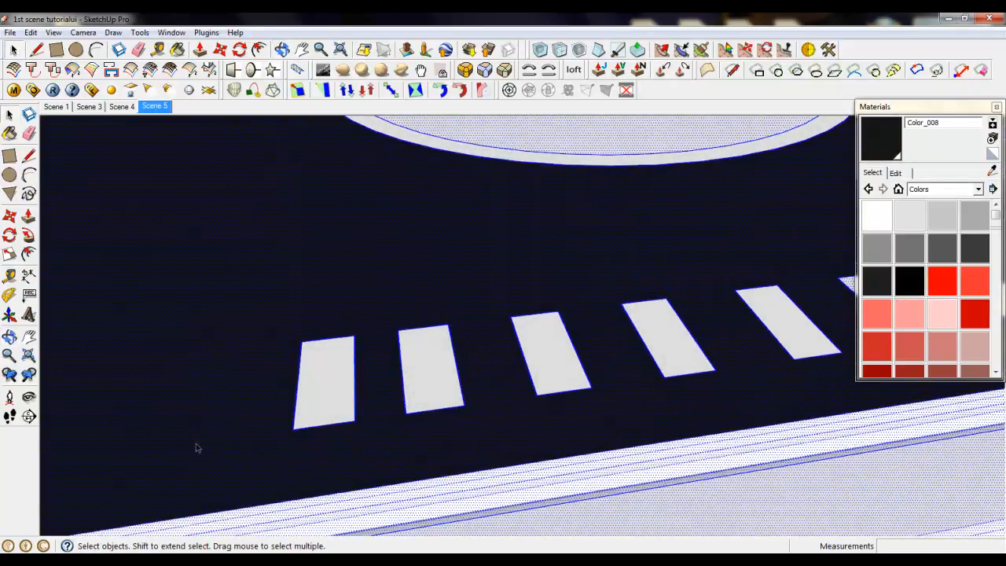
scroll(218, 420, "down", 2)
scroll(586, 383, "up", 2)
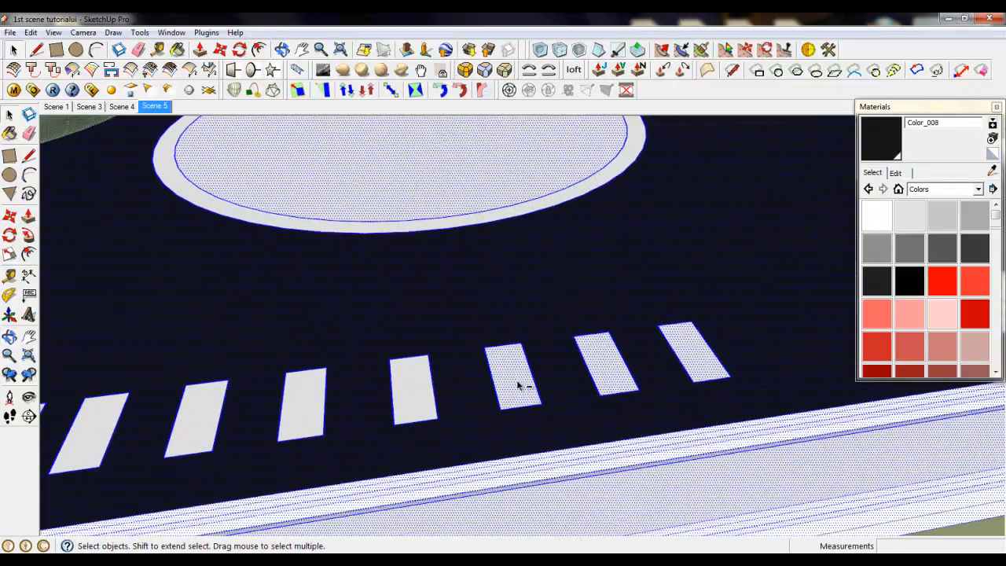
scroll(700, 377, "down", 2)
scroll(763, 332, "up", 4)
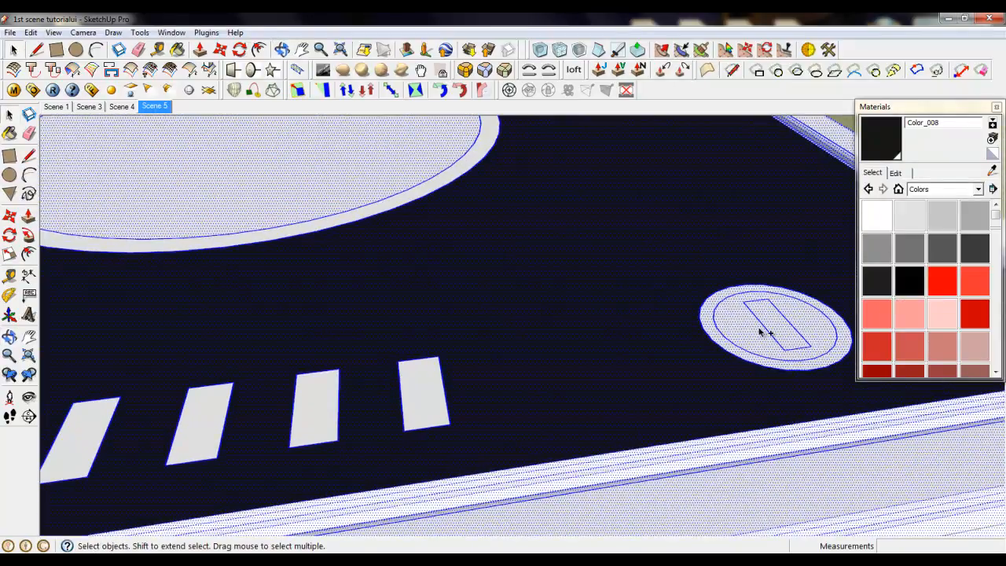
scroll(761, 308, "down", 3)
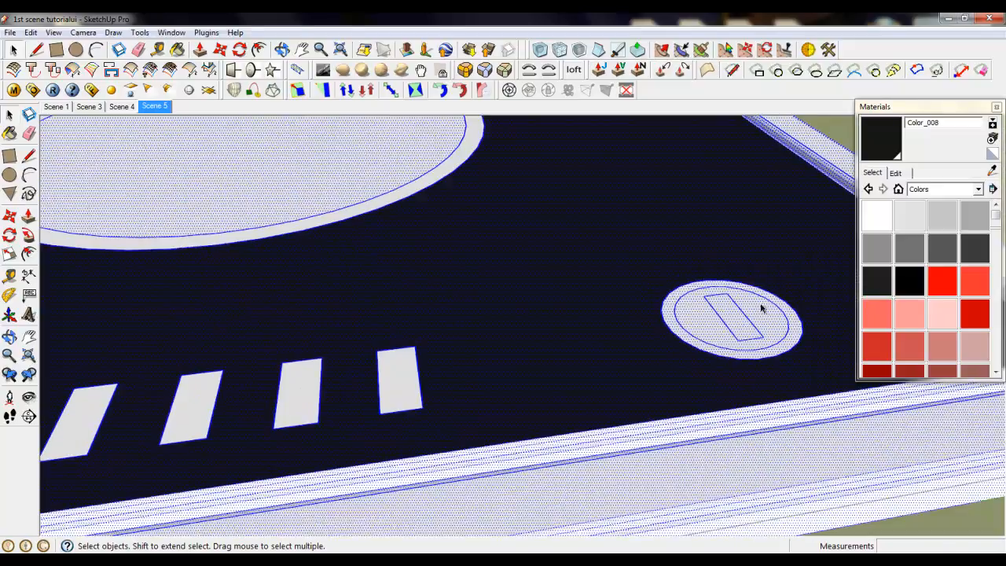
Step: Paint the selected hob geometry with Color_008 from the materials in the model
left_click(899, 189)
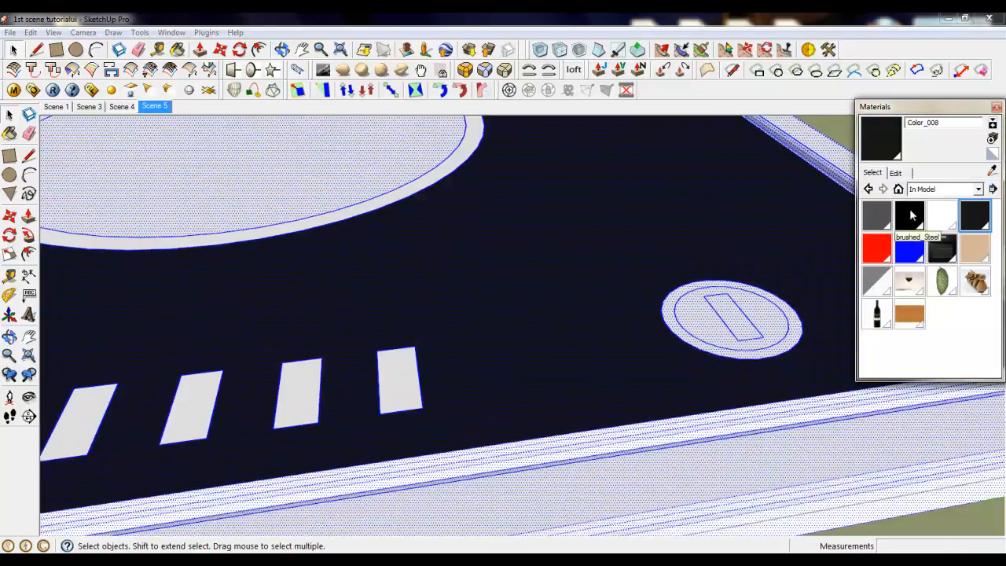
left_click(984, 220)
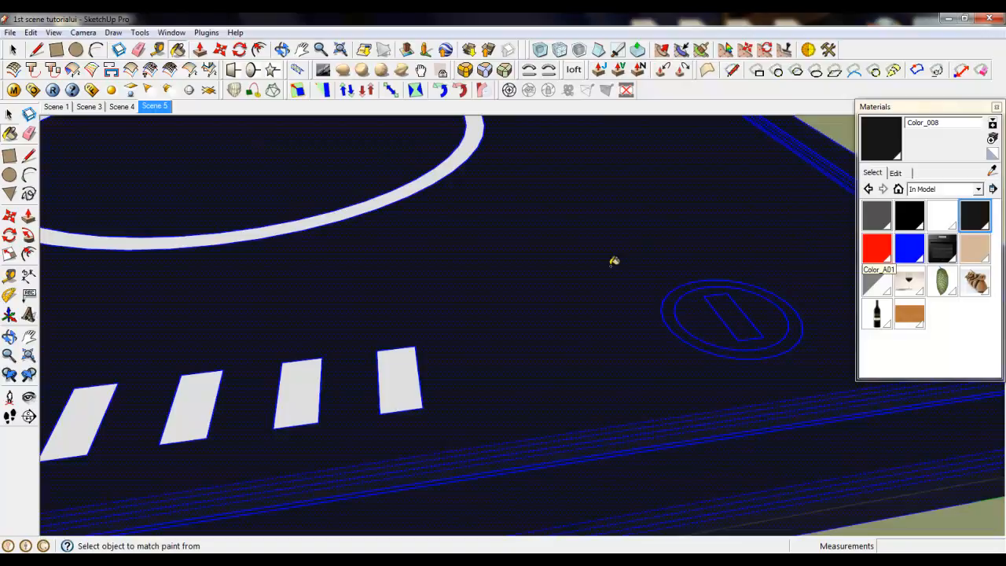
scroll(612, 264, "down", 5)
middle_click_drag(586, 314, 425, 303)
scroll(748, 203, "down", 3)
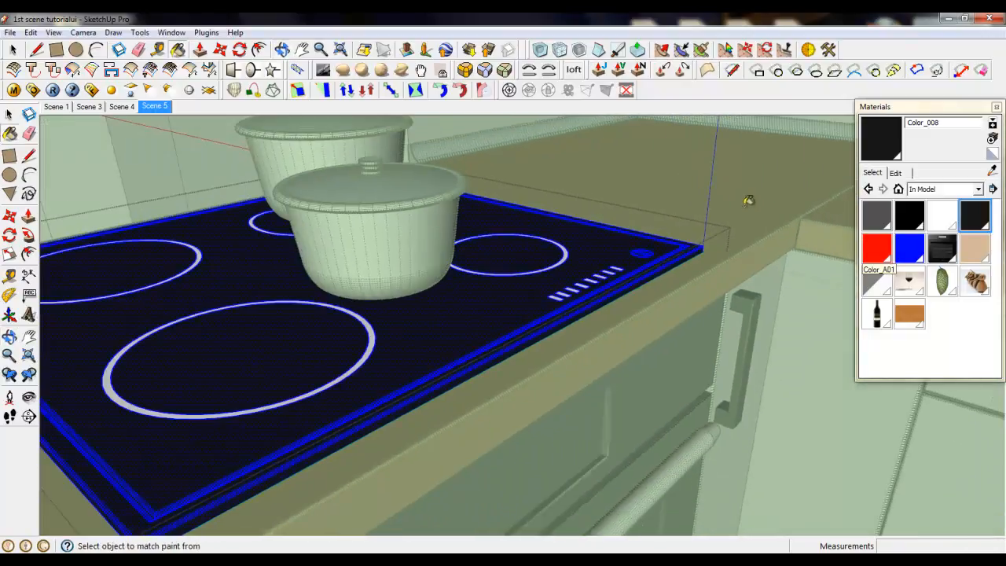
Step: Rename the V-Ray material Color_008 as "cooker top color"
left_click(13, 48)
left_click(13, 89)
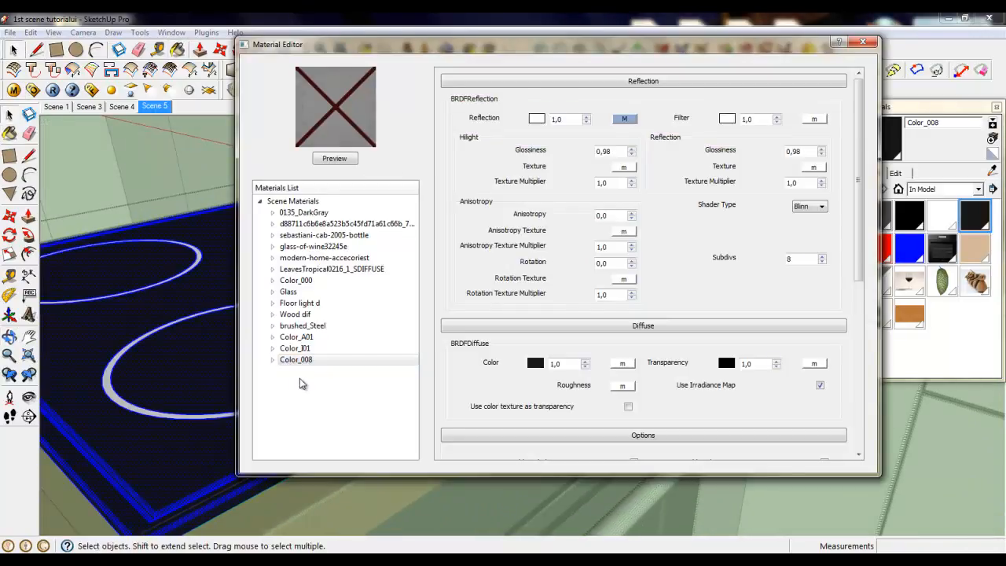
left_click(297, 362)
right_click(297, 363)
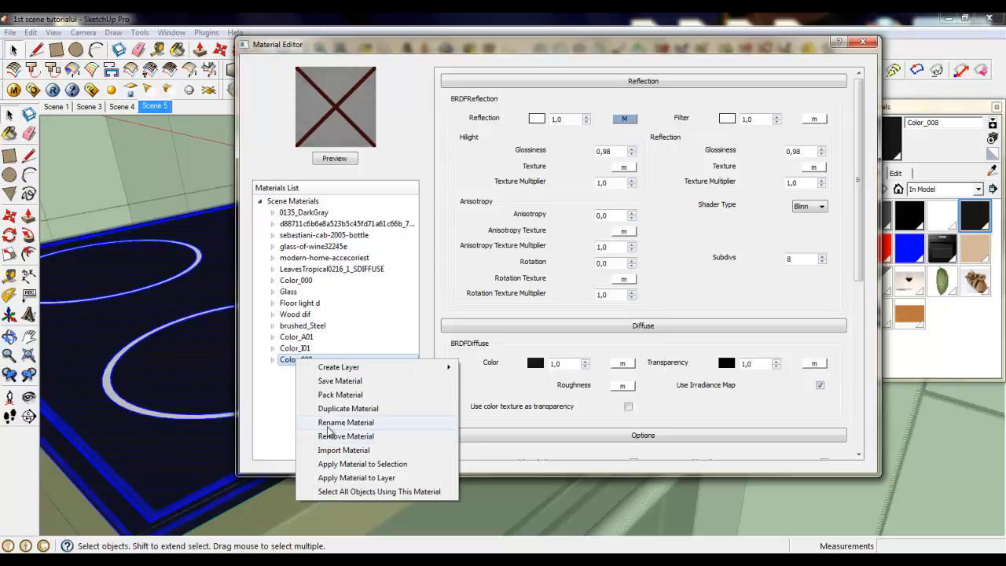
left_click(329, 424)
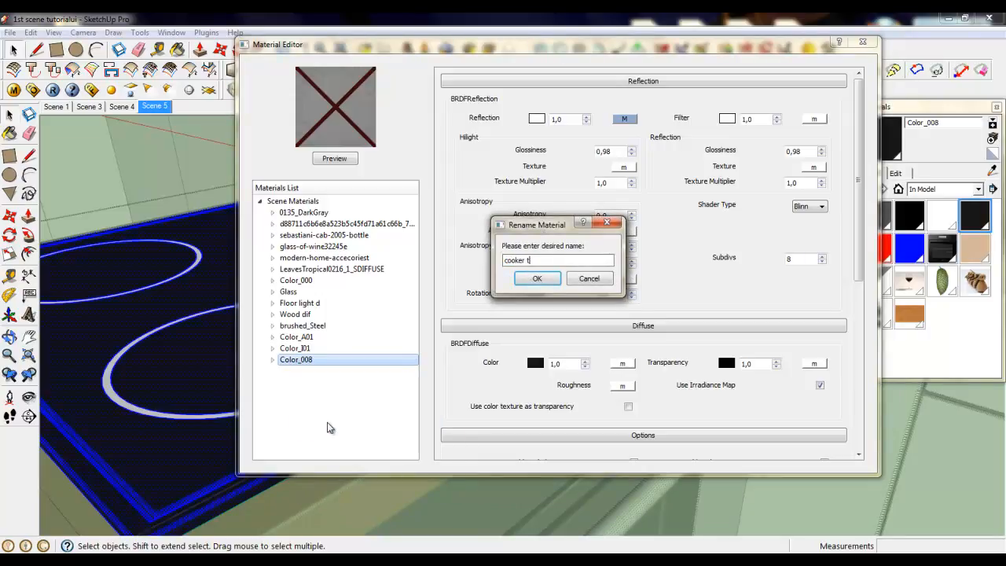
type("cooker top color")
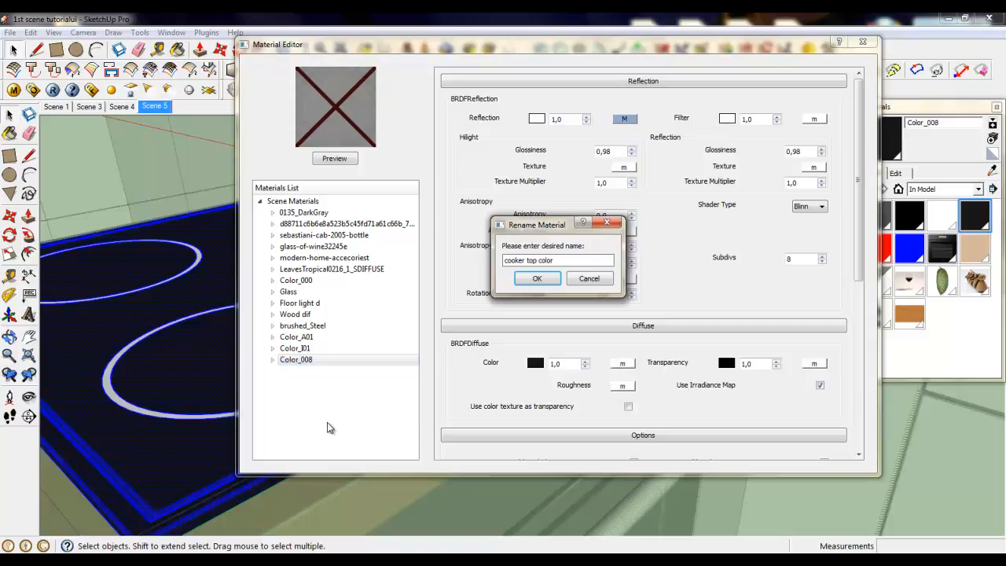
key("Return")
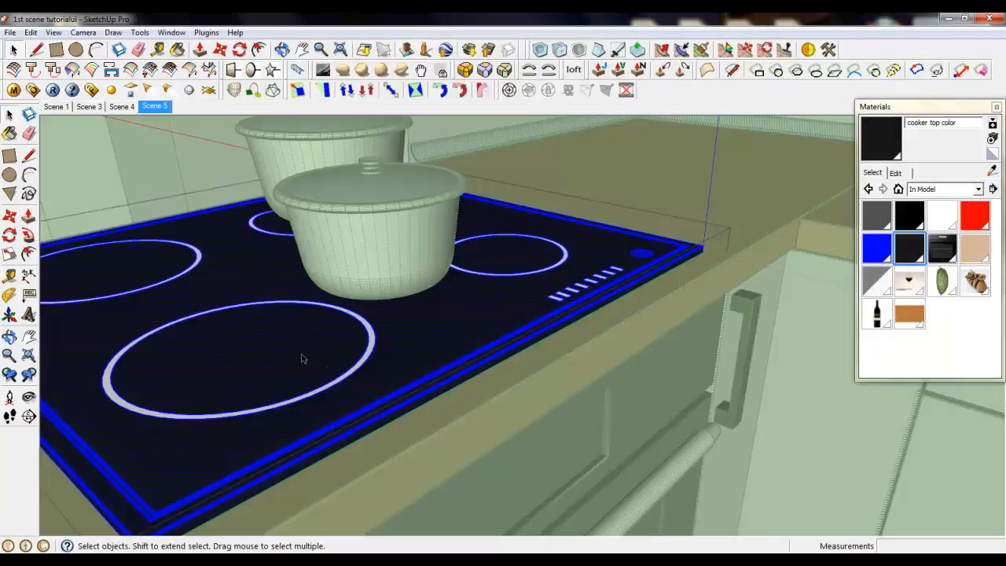
Step: Clear the hob geometry selection and examine the painted surface around the rings and control marks
middle_click_drag(294, 346, 548, 318)
left_click(549, 318)
scroll(613, 273, "up", 4)
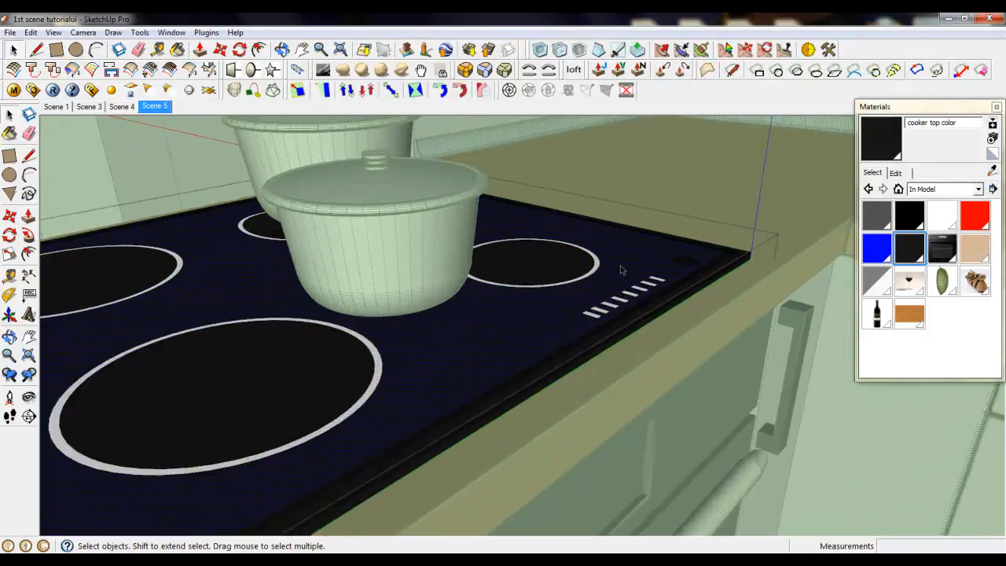
middle_click_drag(595, 288, 562, 337)
scroll(562, 338, "up", 5)
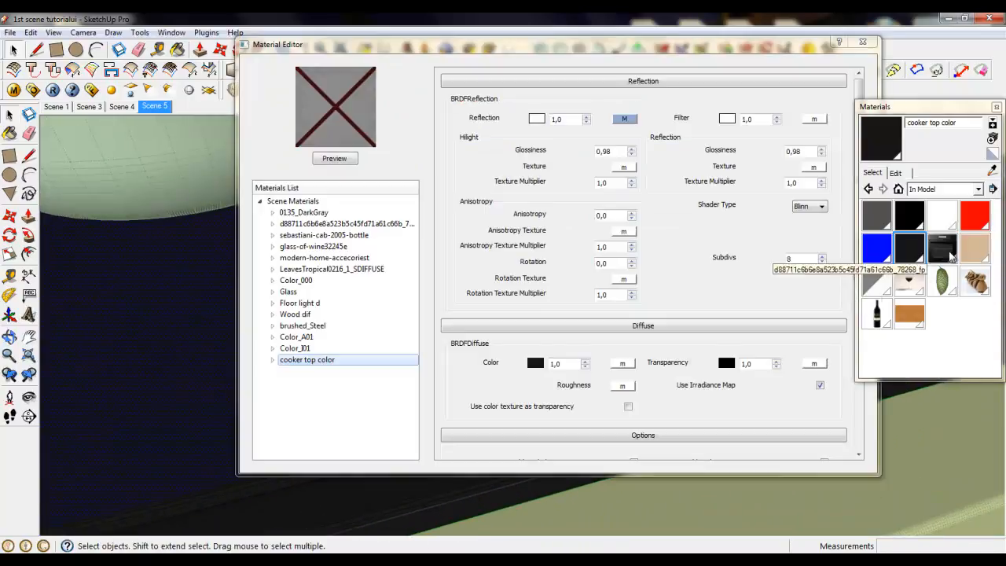
Step: Paint the row of white indicator bars on the cooktop red with Color_A01 from the model's materials
left_click(865, 43)
left_click(974, 215)
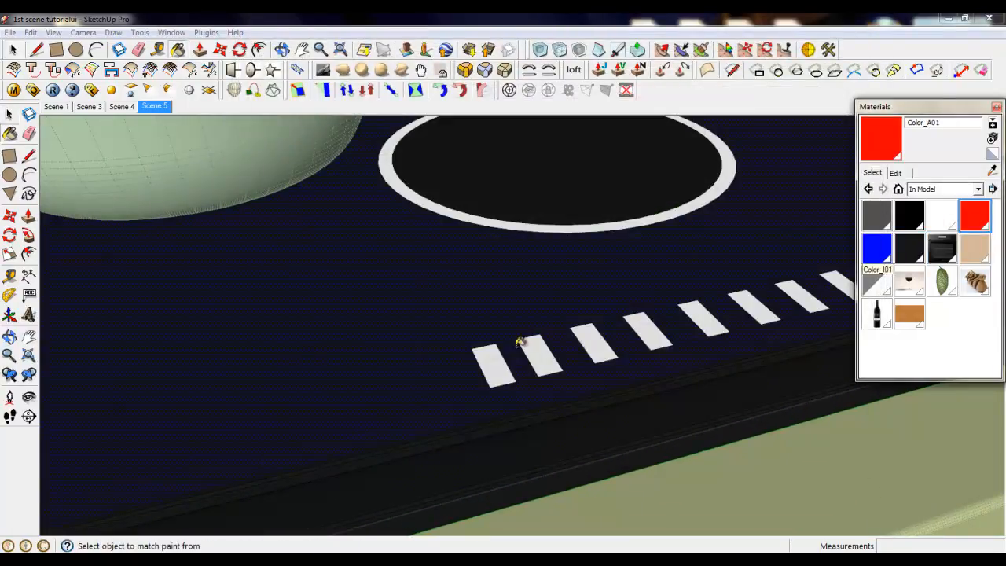
left_click(490, 363)
left_click(538, 352)
left_click(591, 344)
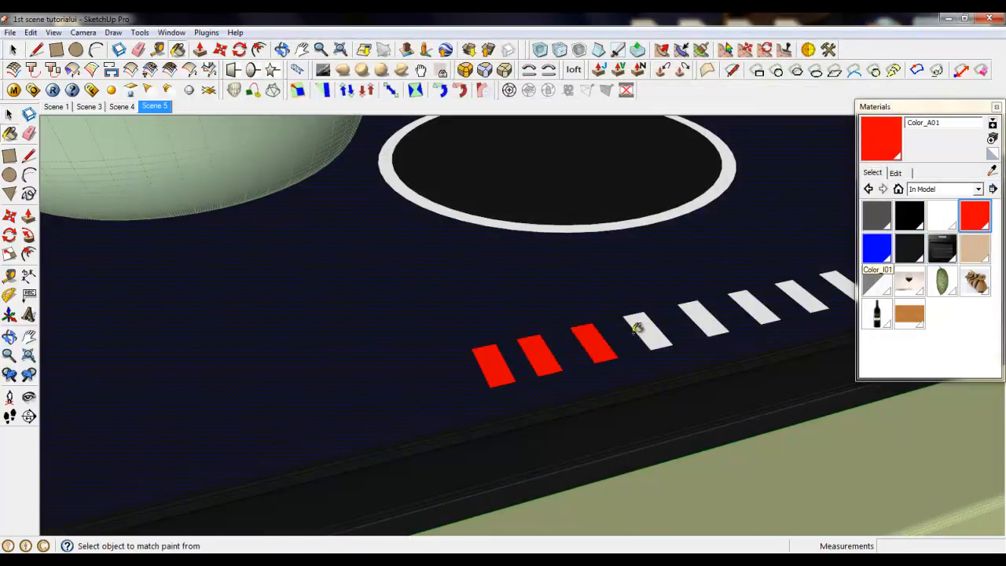
left_click(648, 331)
scroll(298, 405, "down", 3)
scroll(503, 350, "up", 4)
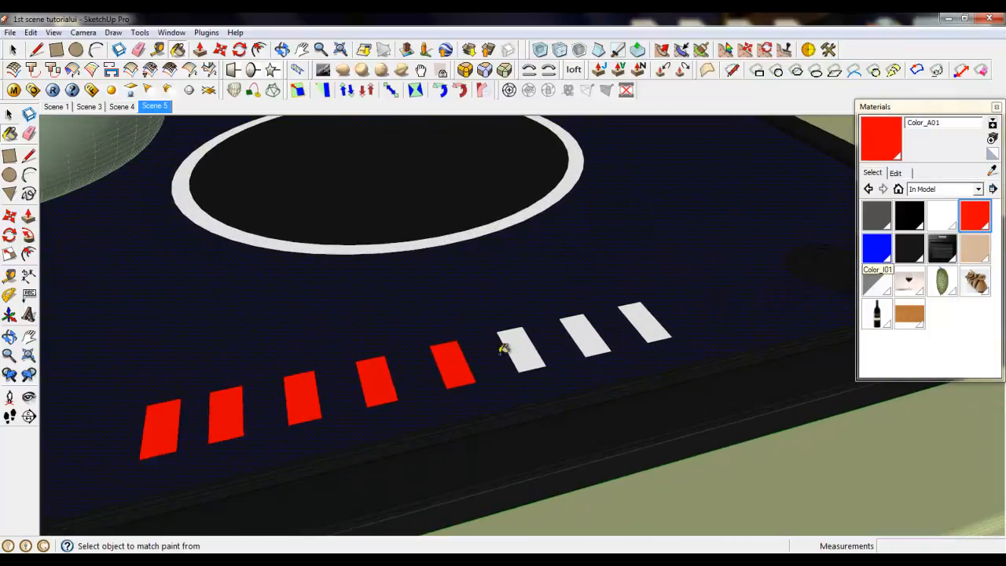
left_click(521, 350)
left_click(588, 331)
left_click(635, 324)
scroll(333, 393, "down", 2)
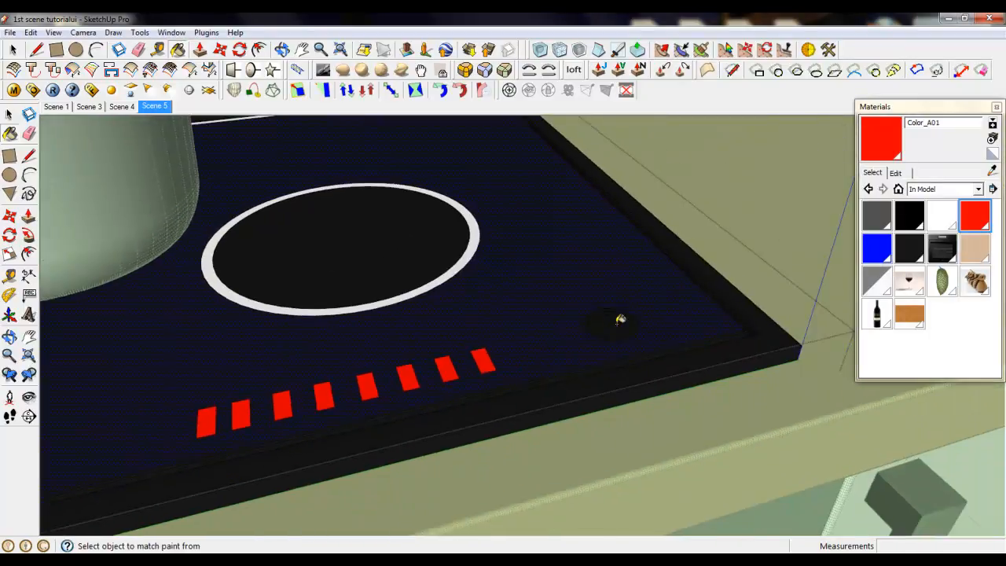
Step: Paint the power symbol near the cooktop's front corner with the red Color_A01 material
scroll(647, 322, "up", 5)
left_click(667, 358)
scroll(607, 304, "down", 5)
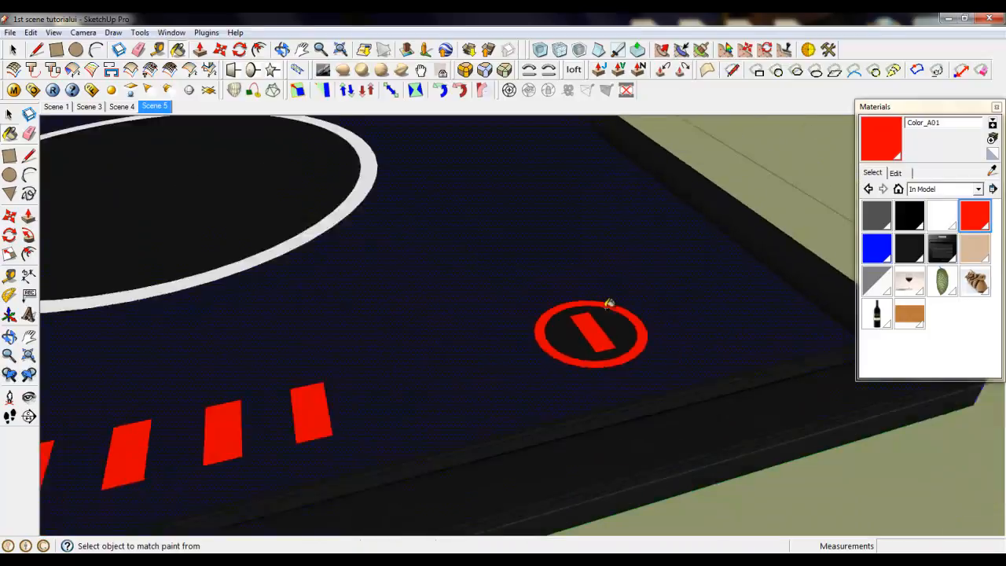
Step: Close the open cooktop groups to return to editing the whole kitchen model
mouse_move(602, 380)
middle_mouse_down()
mouse_move(759, 262)
mouse_move(733, 229)
middle_mouse_up()
right_click(708, 207)
left_click(717, 216)
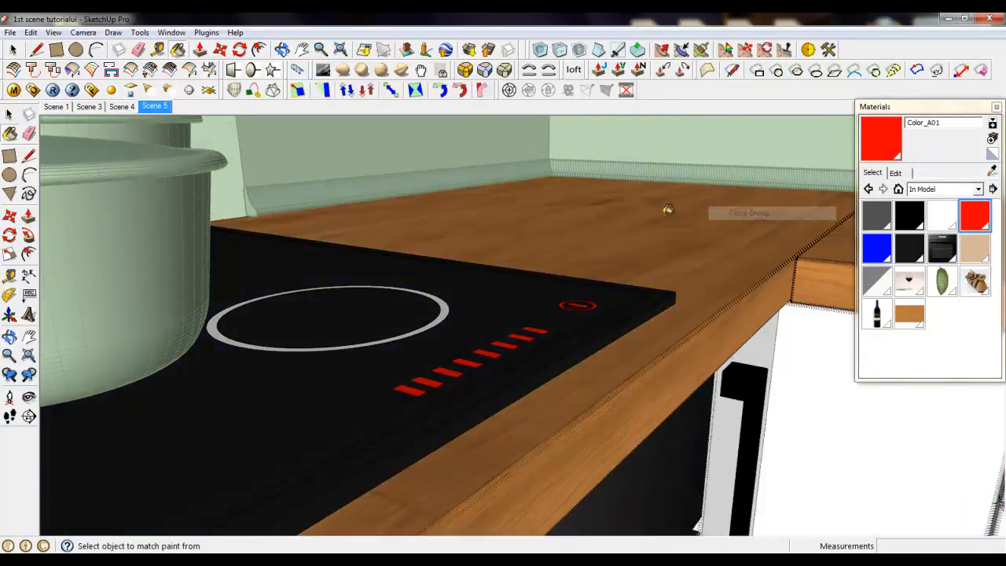
scroll(667, 210, "down", 5)
right_click(651, 215)
left_click(657, 222)
left_click(141, 60)
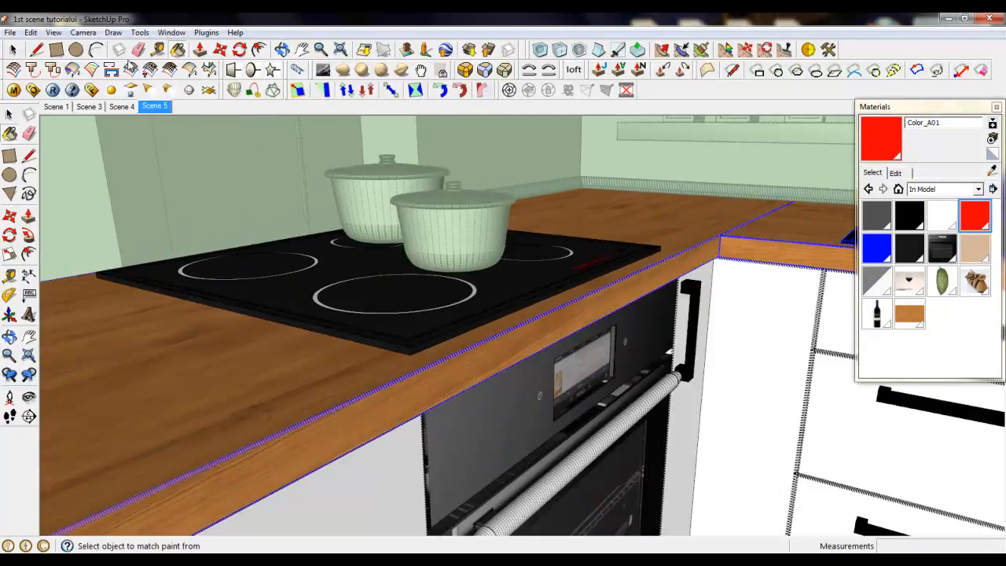
left_click(9, 115)
right_click(481, 167)
left_click(483, 162)
scroll(498, 330, "down", 3)
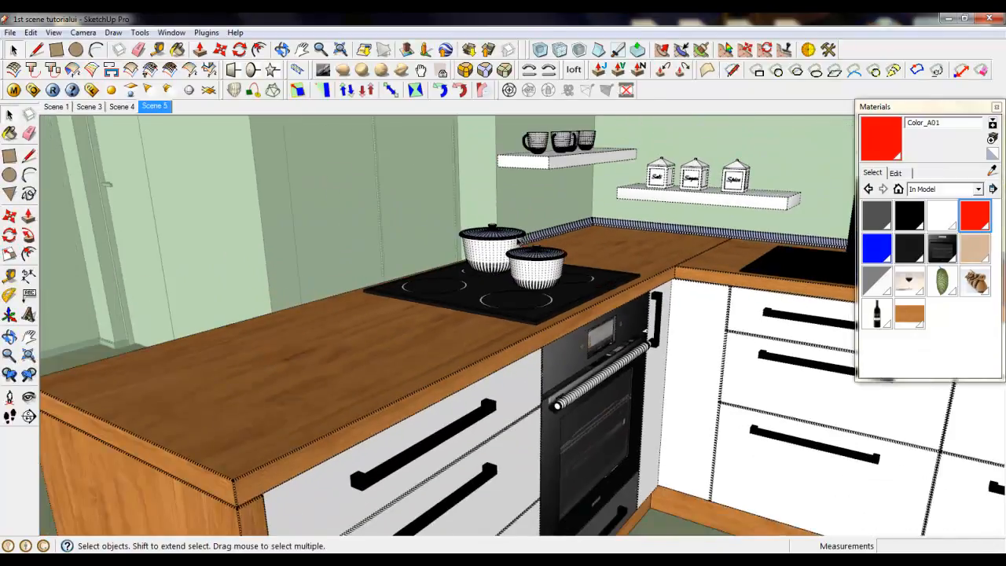
Step: Import the Metal_Iron.vismat material from the Metal collection into the V-Ray scene materials and select it
scroll(498, 332, "up", 6)
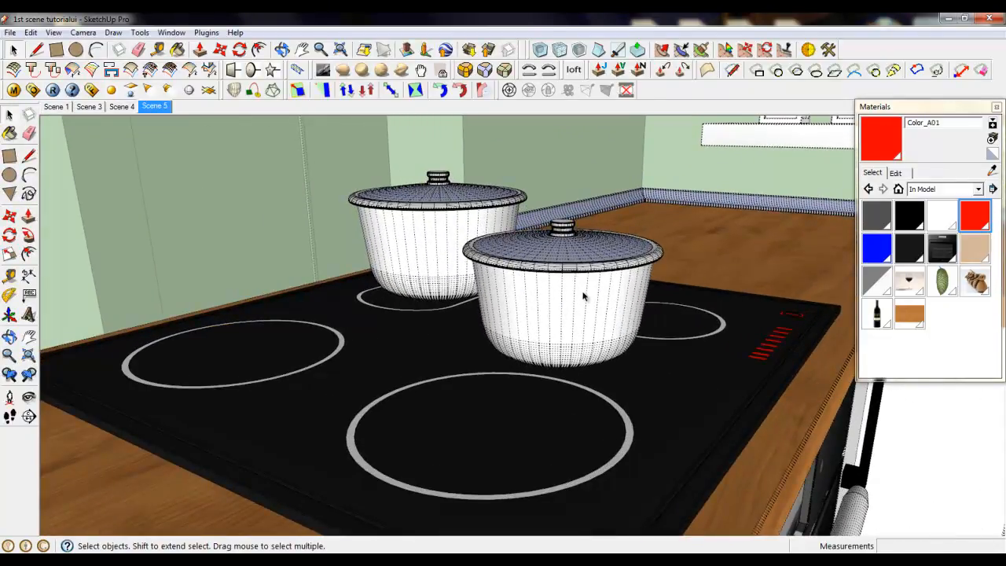
middle_click_drag(555, 323, 543, 294)
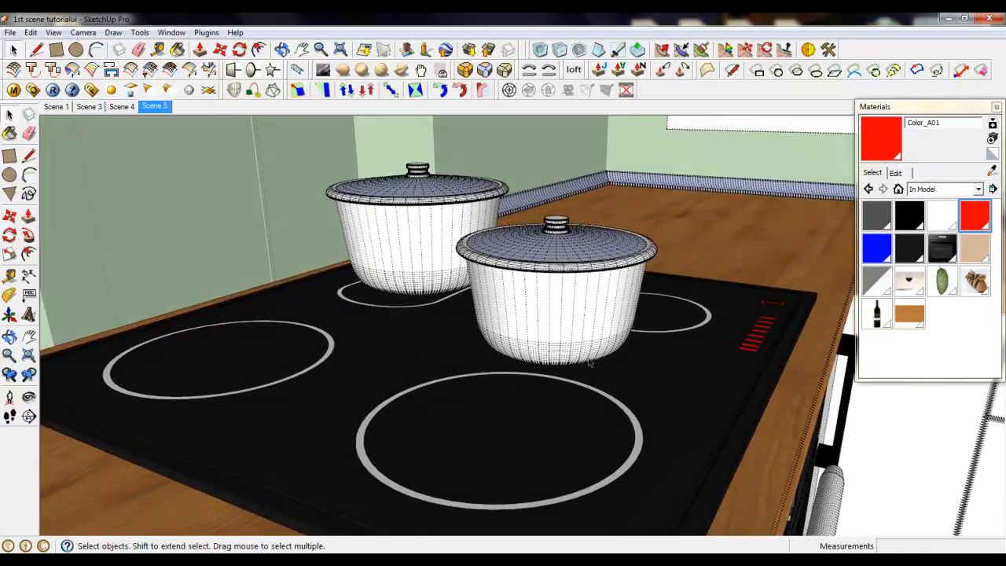
scroll(613, 424, "down", 3)
scroll(594, 403, "up", 6)
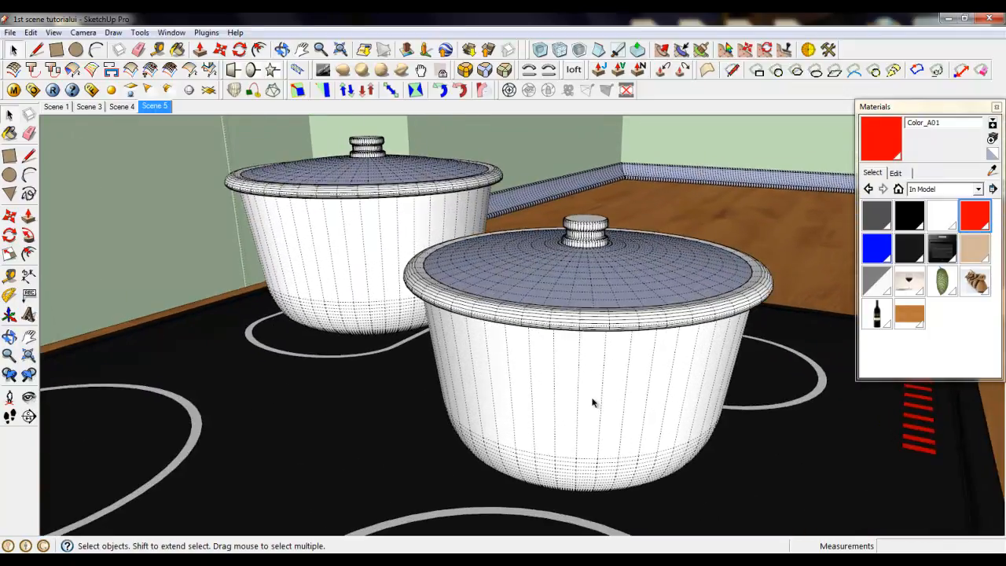
left_click(13, 89)
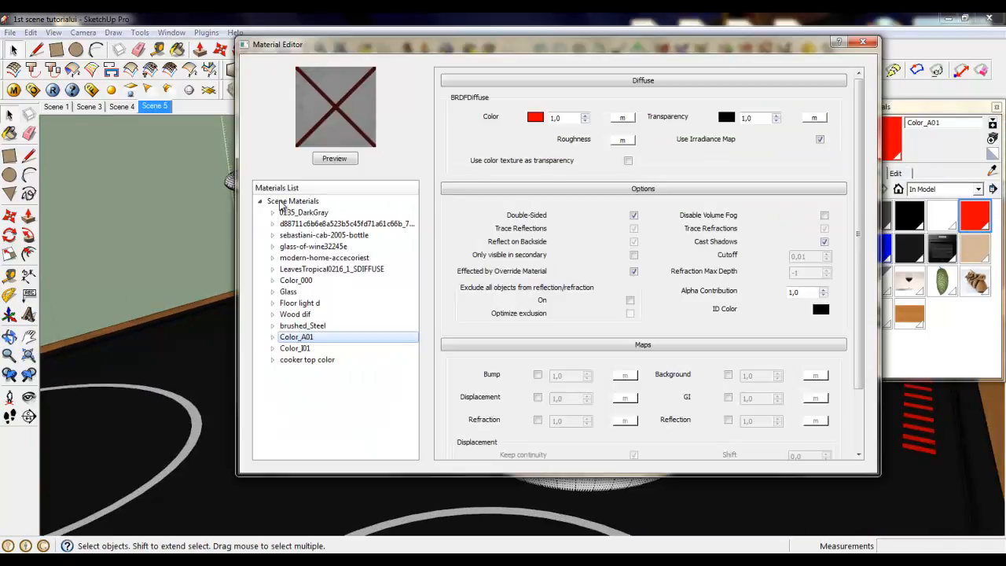
right_click(281, 203)
left_click(298, 226)
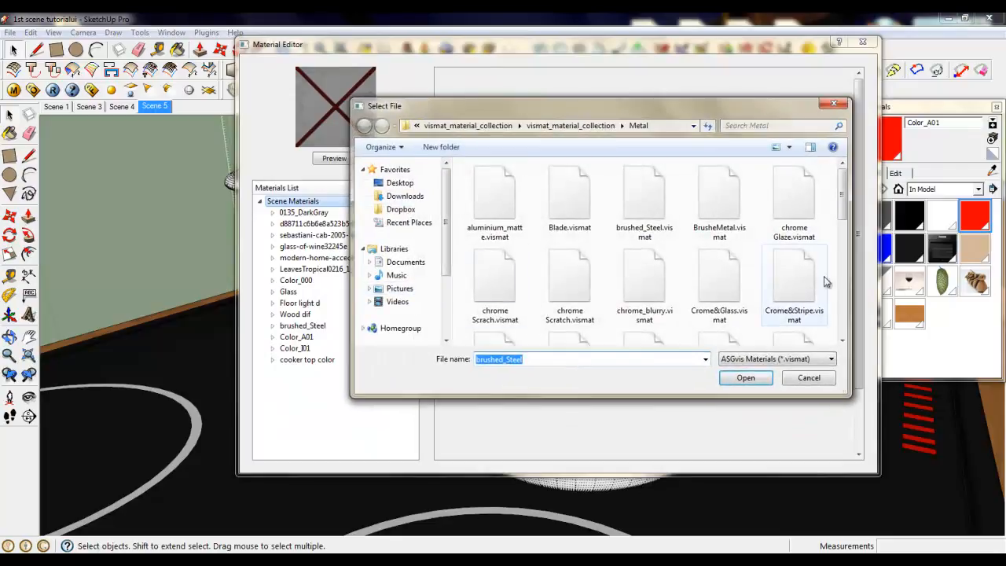
scroll(845, 252, "down", 2)
scroll(845, 252, "down", 1)
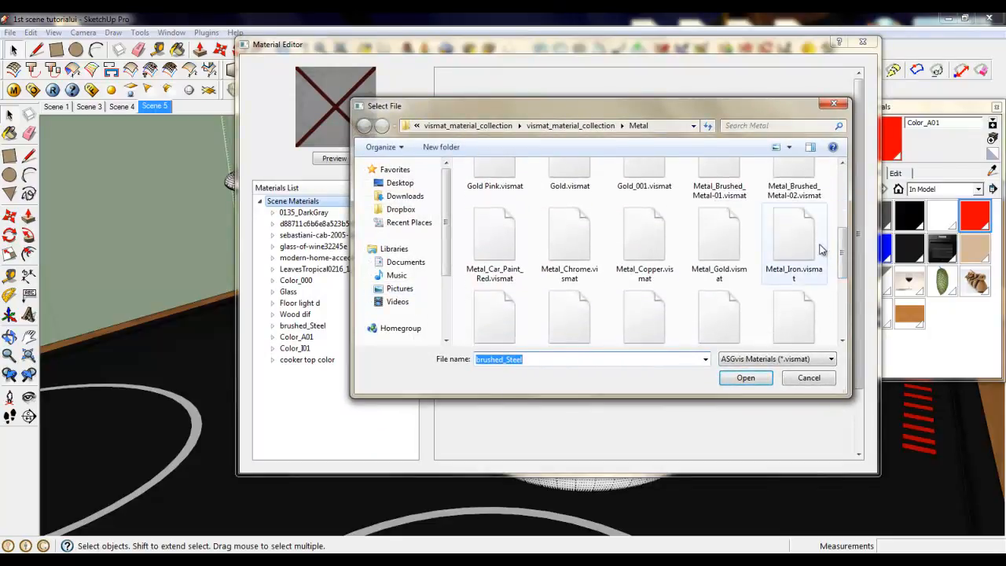
left_click(794, 263)
left_click(747, 378)
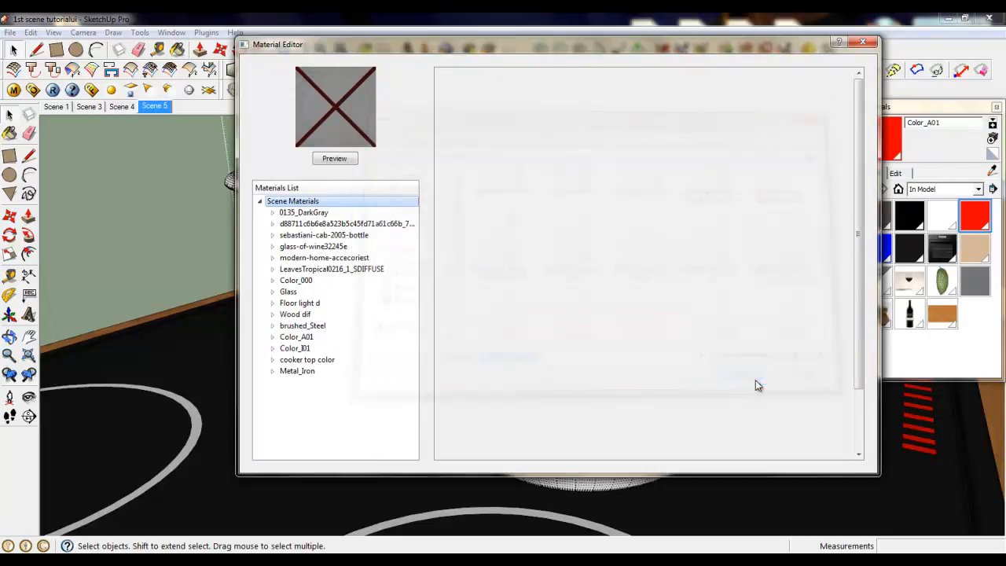
left_click(307, 372)
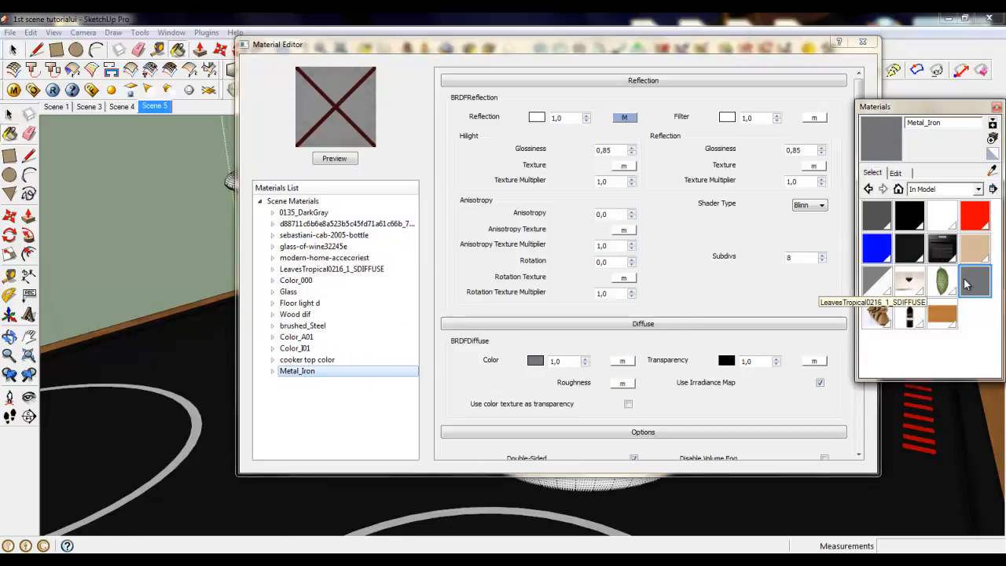
left_click(862, 42)
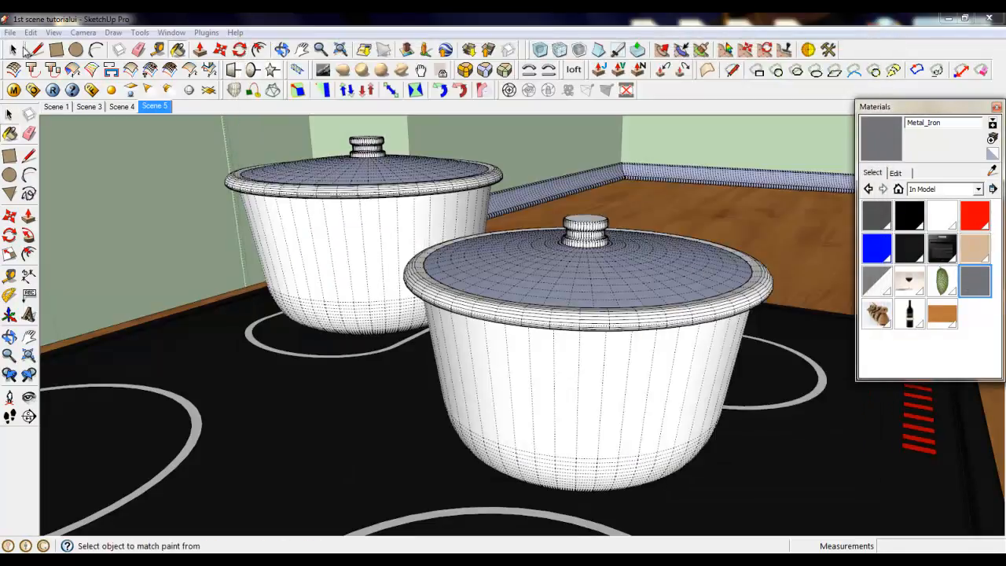
Step: Open the front pot's group, select its body and rim, and paint them with Metal_Iron
left_click(14, 51)
double_click(463, 347)
left_click(463, 348)
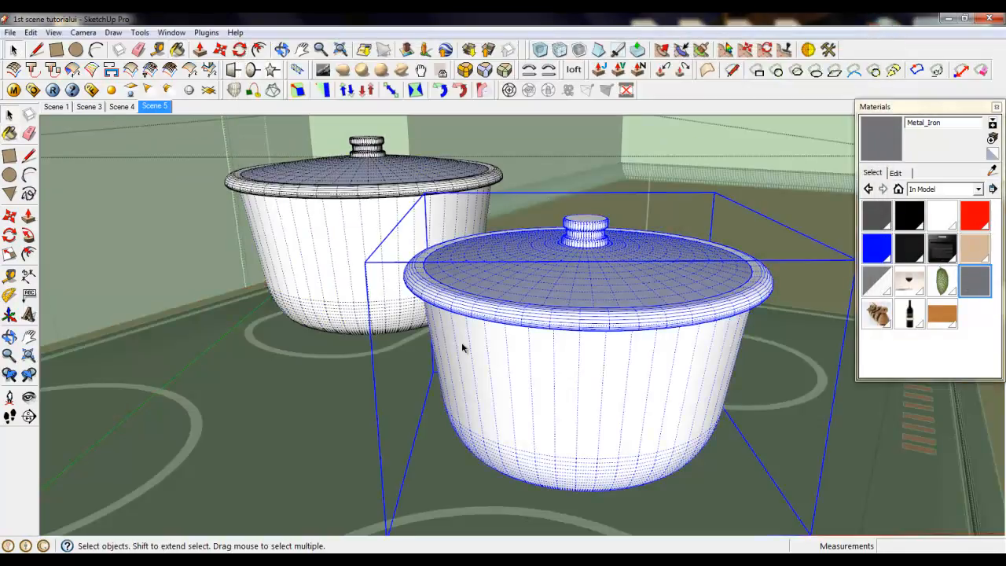
double_click(463, 347)
left_click(978, 291)
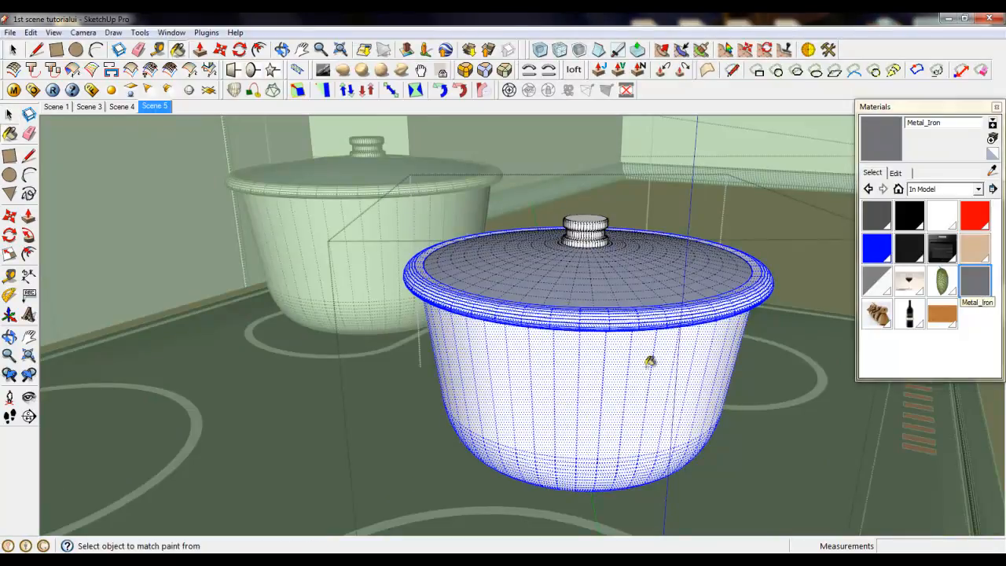
left_click(595, 332)
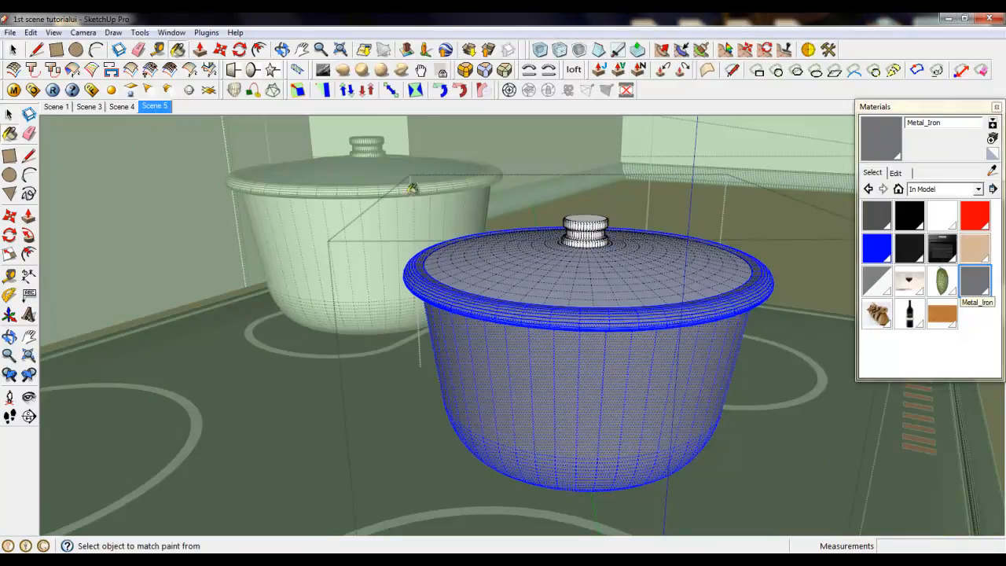
Step: Open the front pot's lid knob group and paint the knob with Color_008 from the Colors library
left_click(11, 51)
double_click(579, 234)
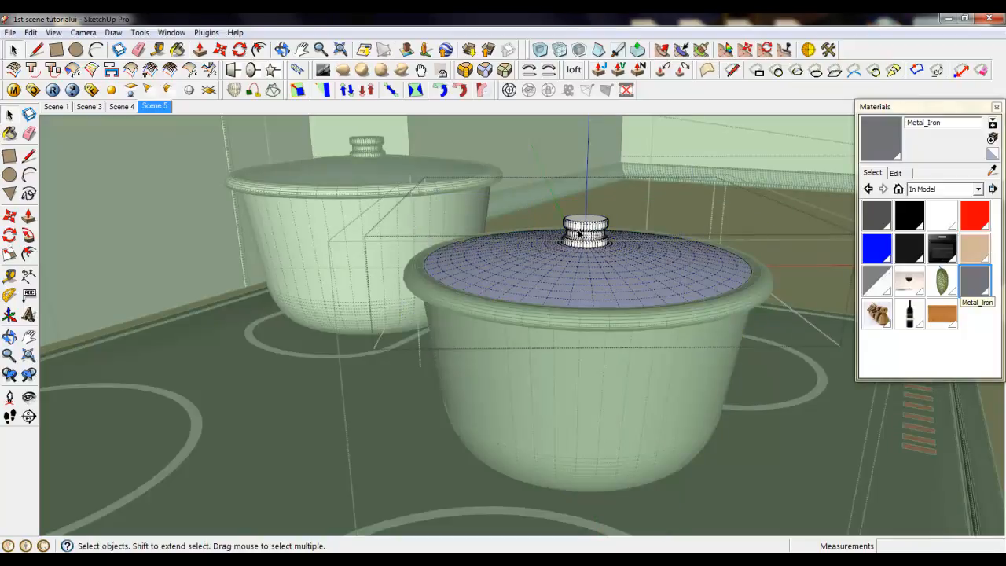
triple_click(579, 233)
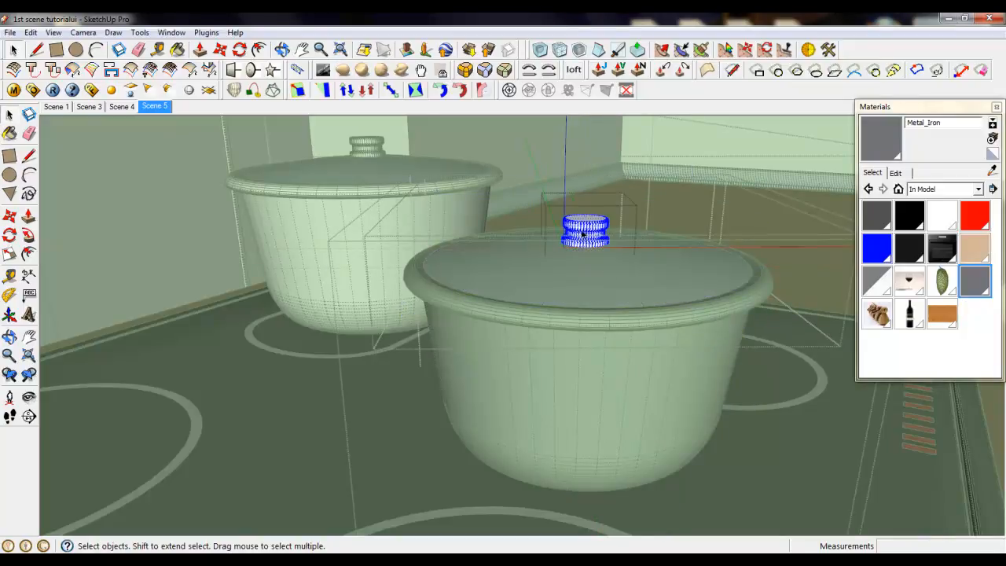
scroll(597, 244, "up", 3)
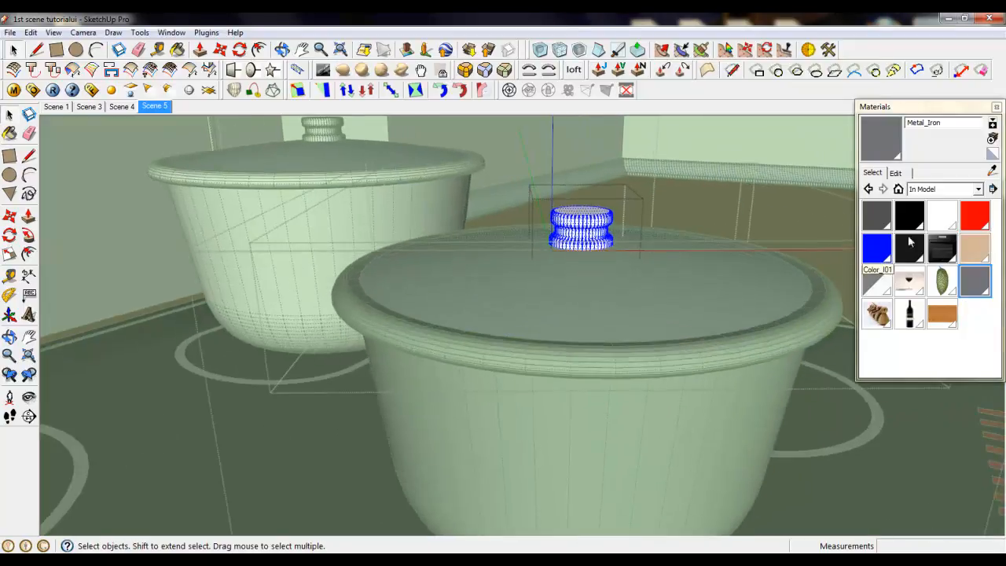
left_click(979, 188)
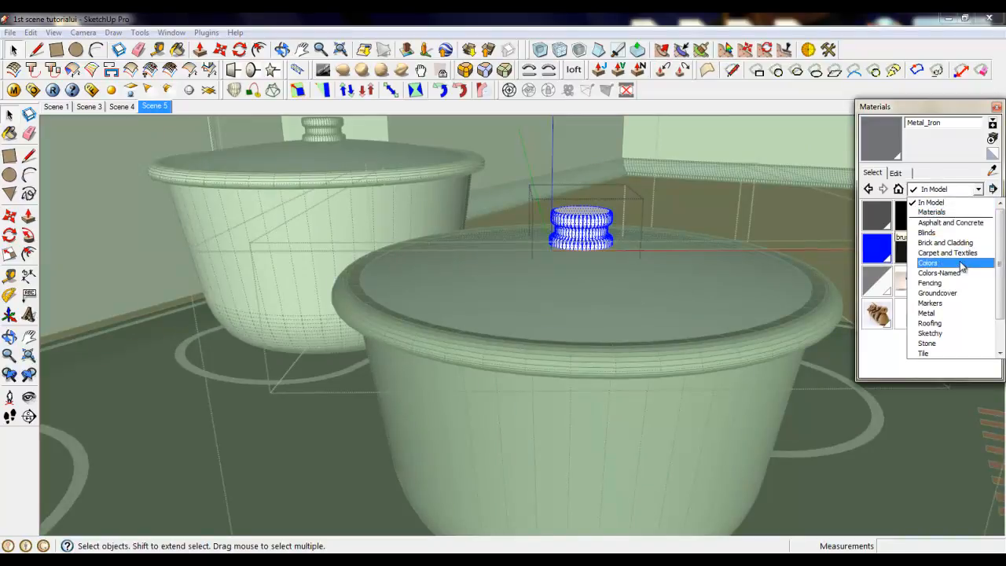
left_click(963, 265)
left_click(881, 274)
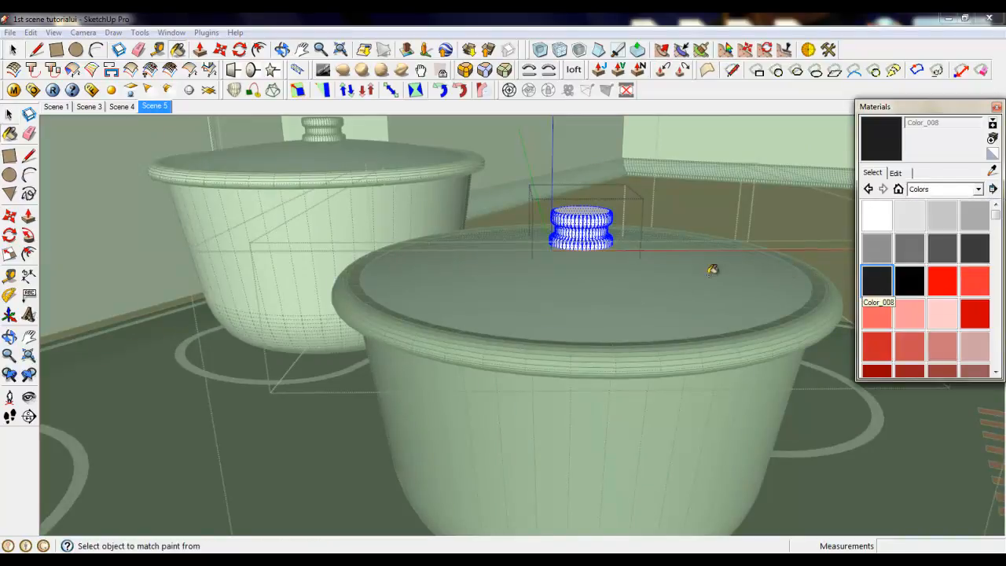
left_click(576, 226)
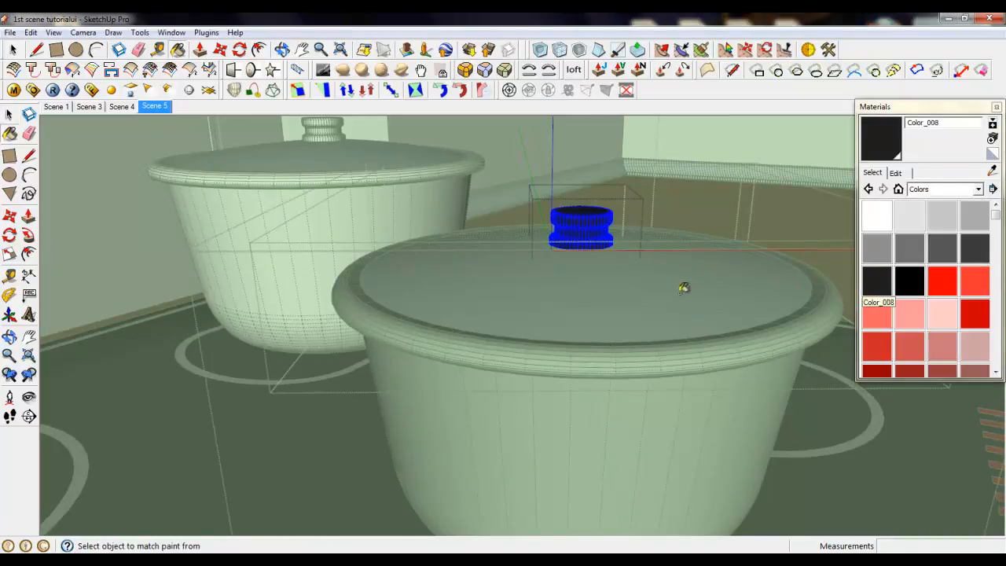
Step: Leave the knob's group and paint the front pot's entire lid surface with the model's Glass material
scroll(684, 287, "down", 4)
key("space")
right_click(335, 377)
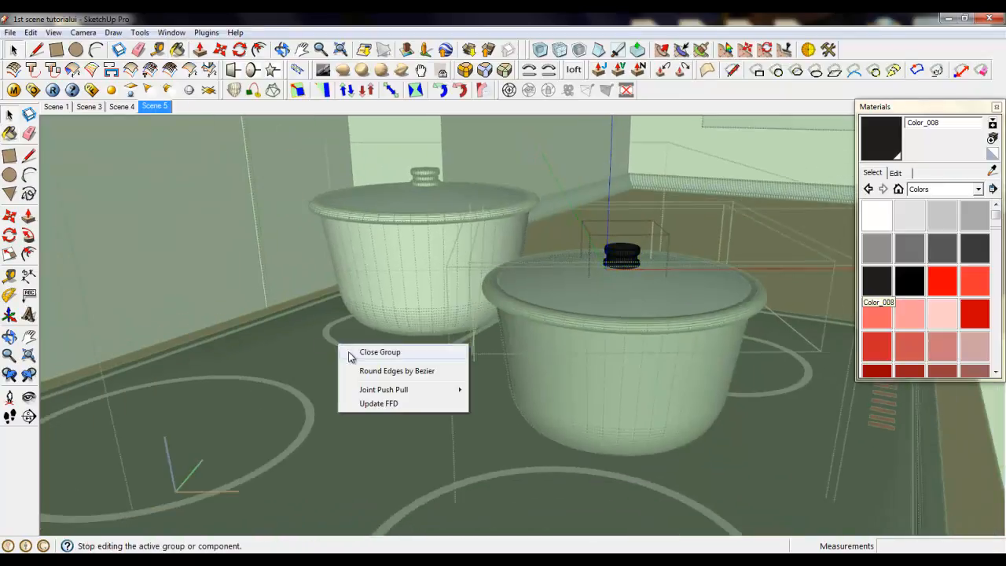
left_click(360, 384)
scroll(625, 283, "up", 2)
middle_click_drag(625, 283, 575, 409)
scroll(674, 291, "up", 2)
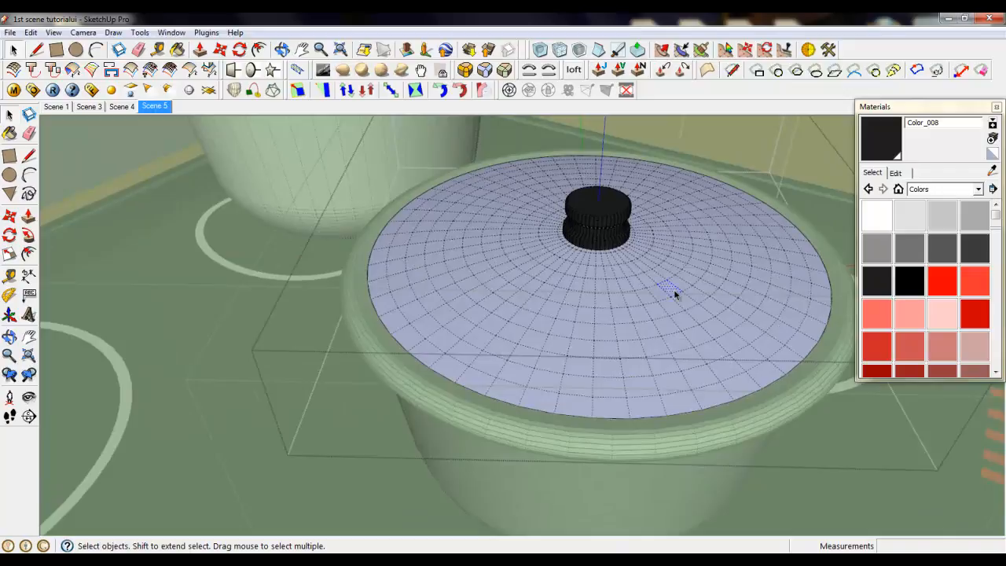
double_click(673, 292)
left_click(899, 189)
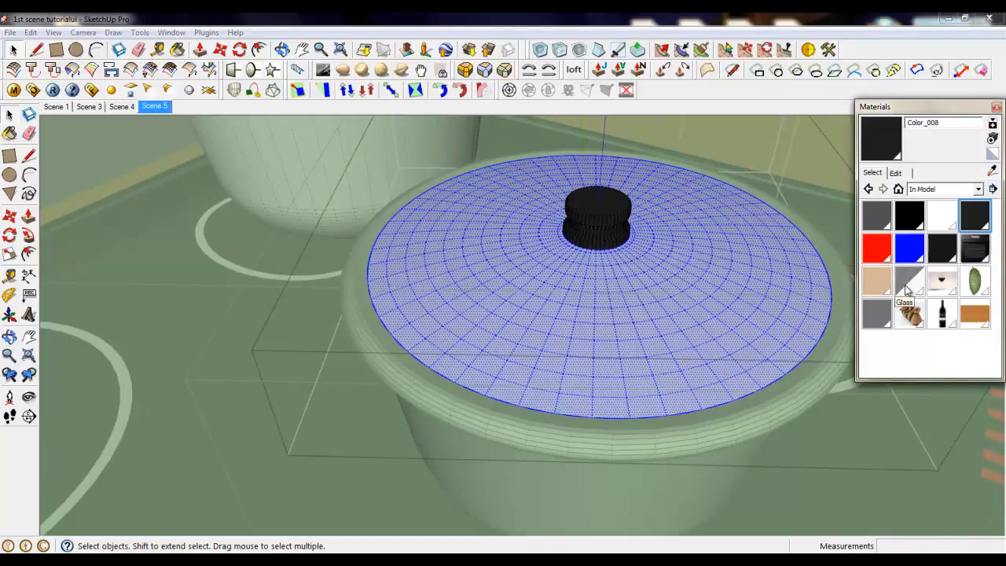
left_click(908, 283)
left_click(728, 281)
scroll(616, 327, "down", 3)
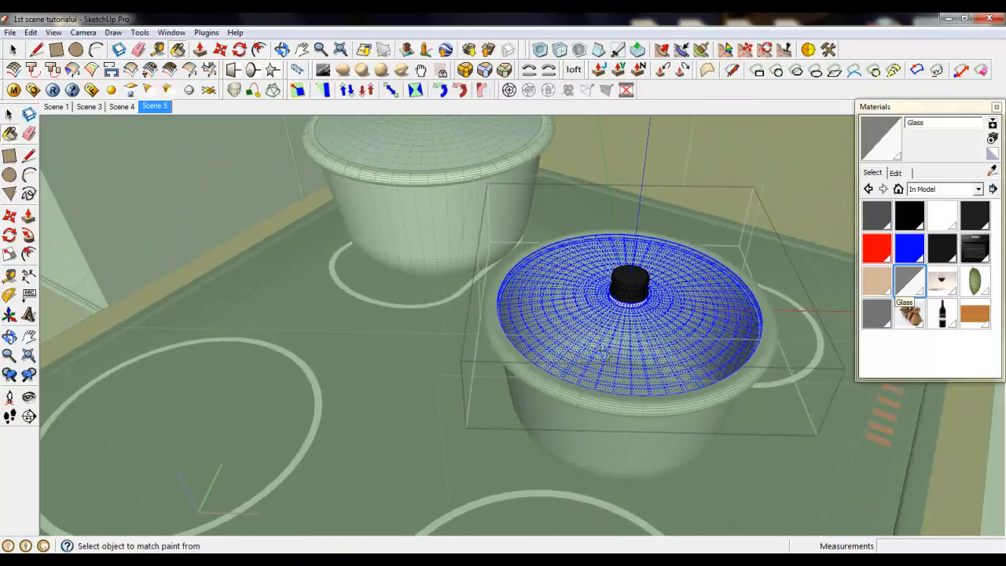
middle_click_drag(616, 328, 592, 265)
left_click(12, 52)
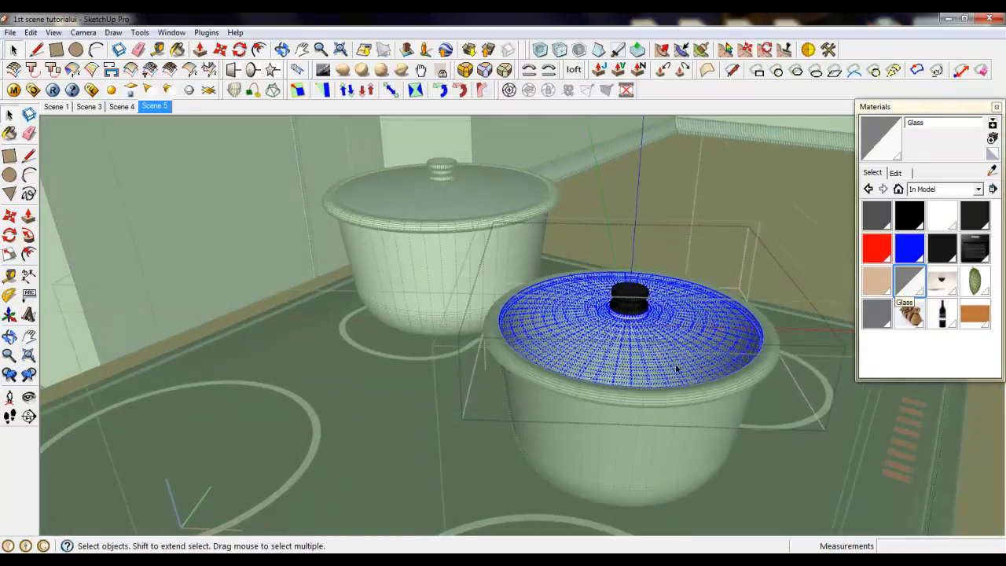
scroll(530, 263, "down", 2)
scroll(472, 259, "up", 5)
left_click(429, 323)
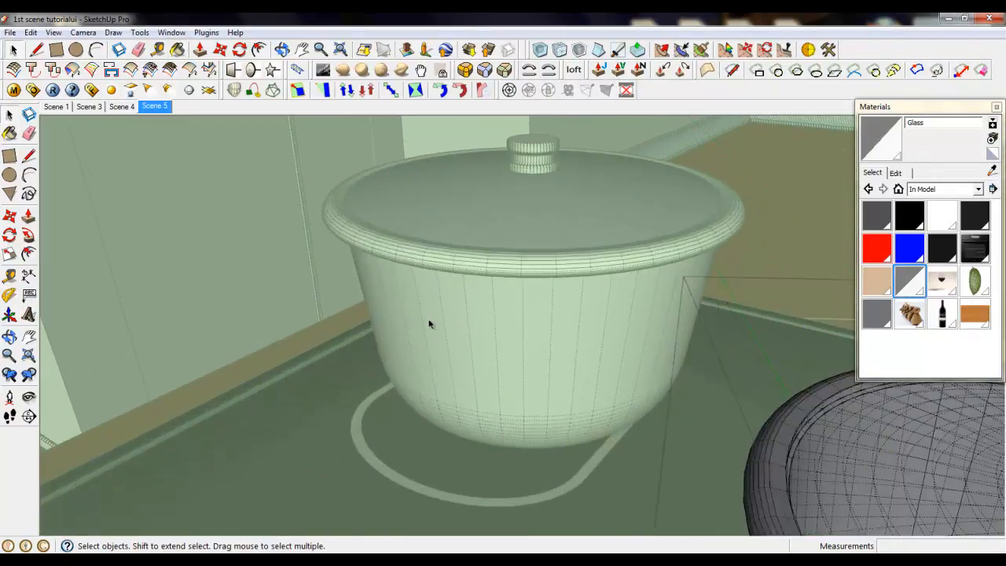
scroll(558, 275, "down", 3)
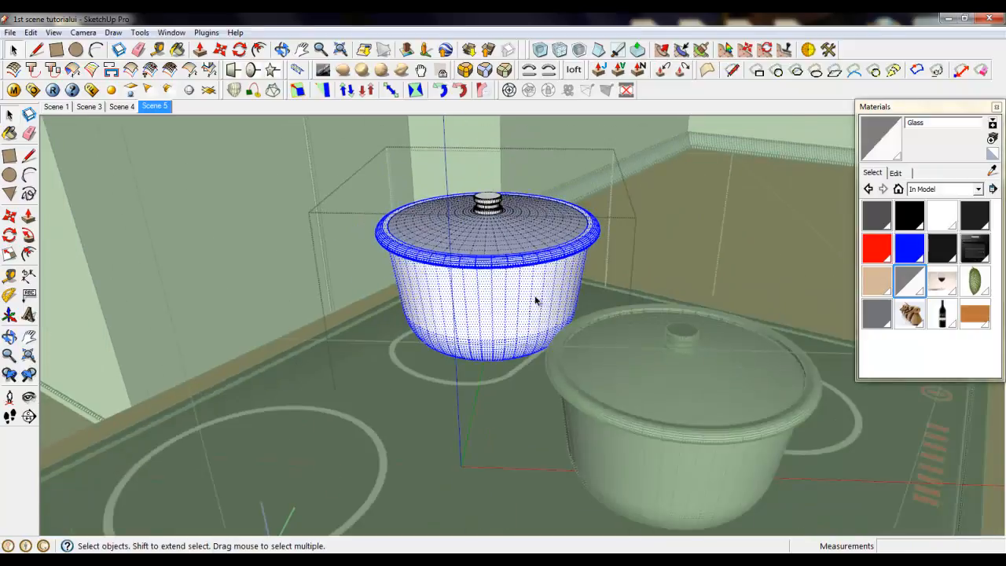
Step: Close the open pot groups to return to editing the whole kitchen model
scroll(542, 308, "down", 4)
right_click(753, 280)
left_click(757, 294)
scroll(757, 301, "down", 3)
middle_click_drag(519, 393, 710, 281)
right_click(711, 281)
left_click(717, 289)
scroll(611, 521, "down", 4)
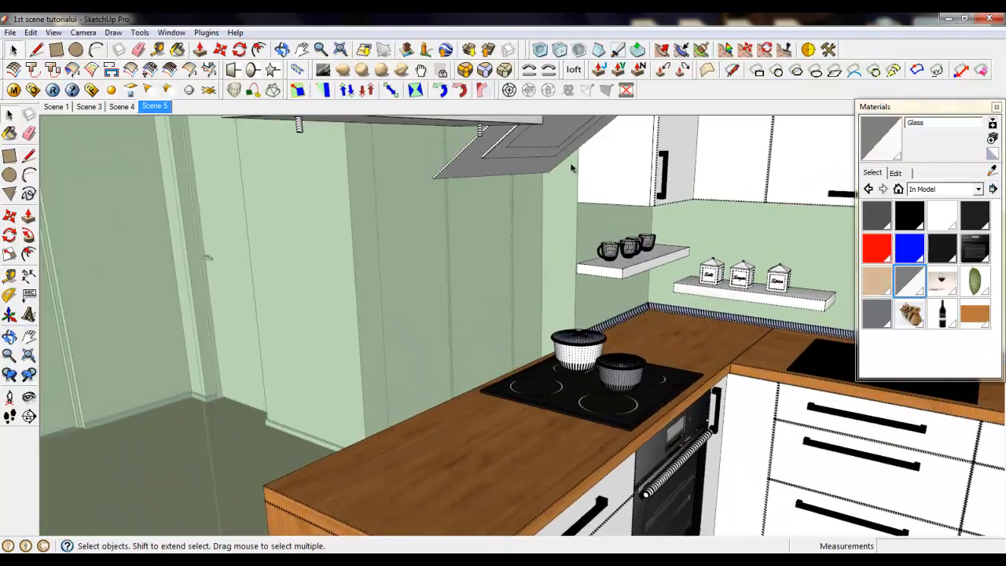
Step: Open the front wine glass's group on the hanging shelf, paint the whole glass with the model's Glass material, and close the group
scroll(573, 141, "up", 4)
scroll(739, 488, "down", 3)
scroll(374, 379, "up", 3)
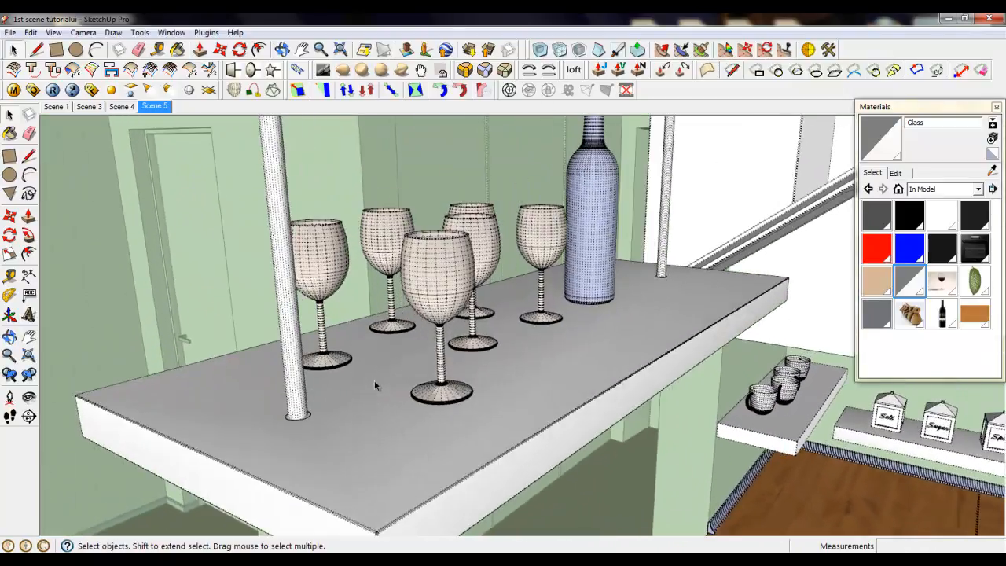
double_click(430, 282)
left_click(430, 282)
double_click(430, 282)
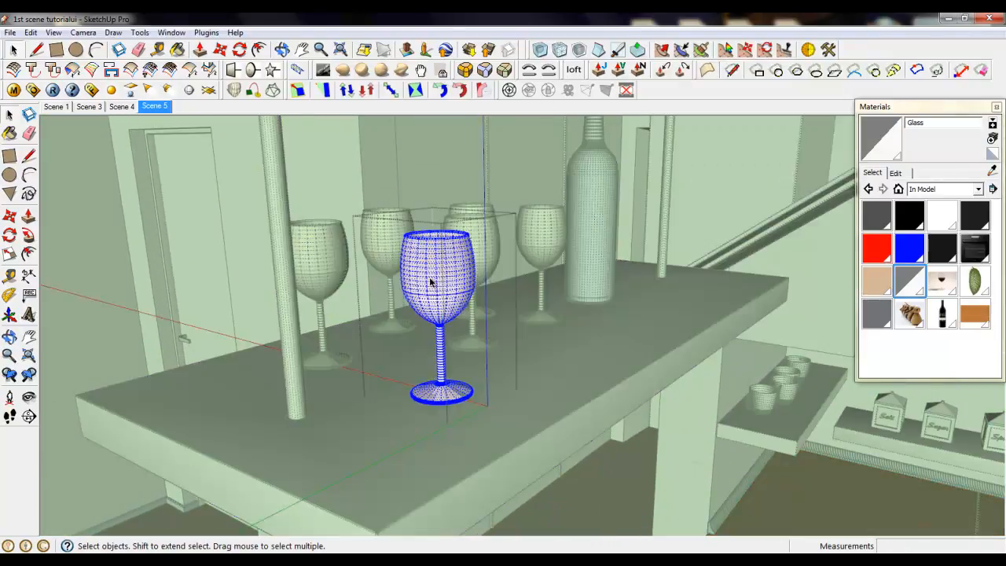
left_click(896, 298)
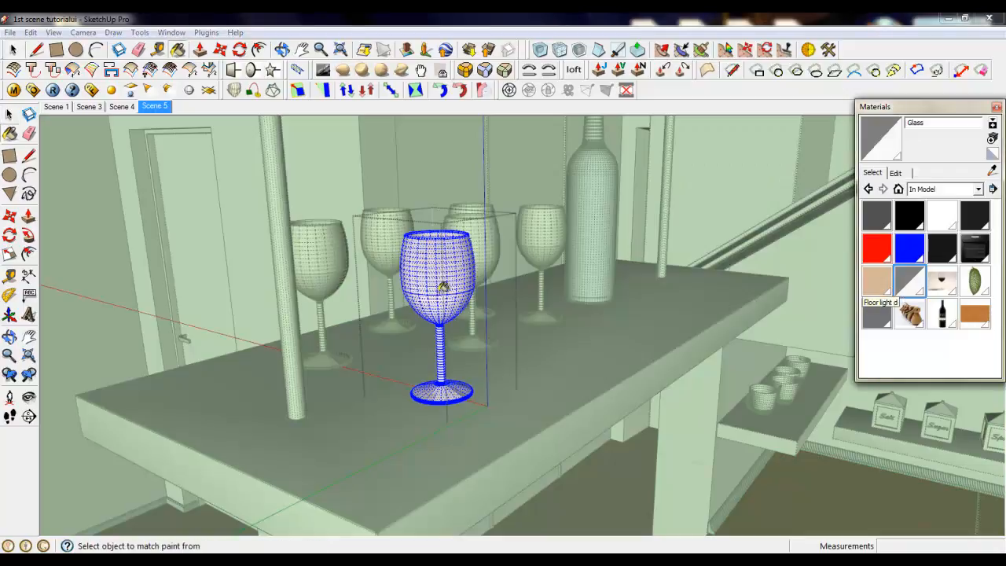
scroll(440, 251, "up", 8)
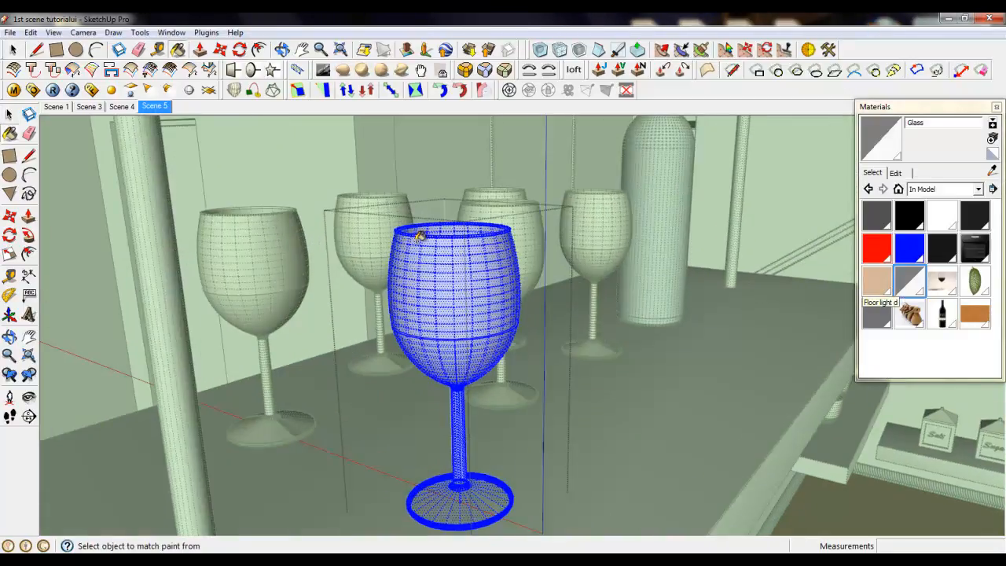
mouse_move(470, 241)
middle_mouse_down()
mouse_move(539, 285)
mouse_move(562, 149)
middle_mouse_up()
scroll(597, 157, "up", 6)
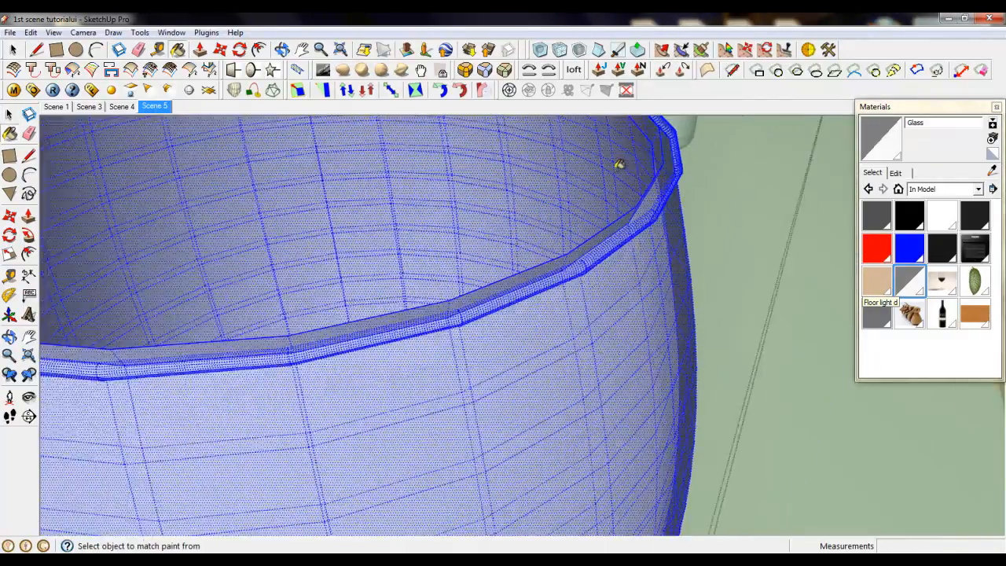
scroll(728, 239, "down", 6)
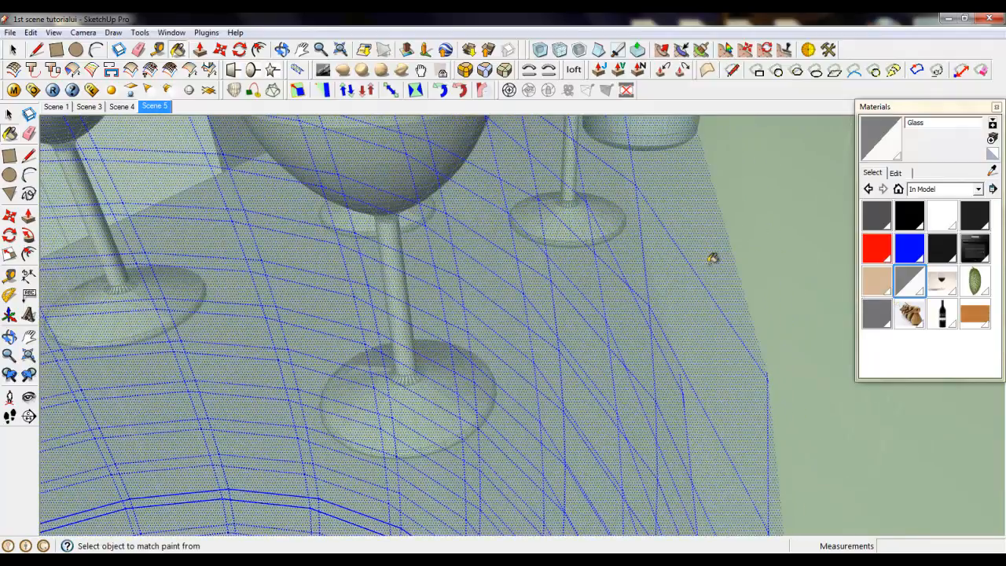
scroll(489, 256, "down", 8)
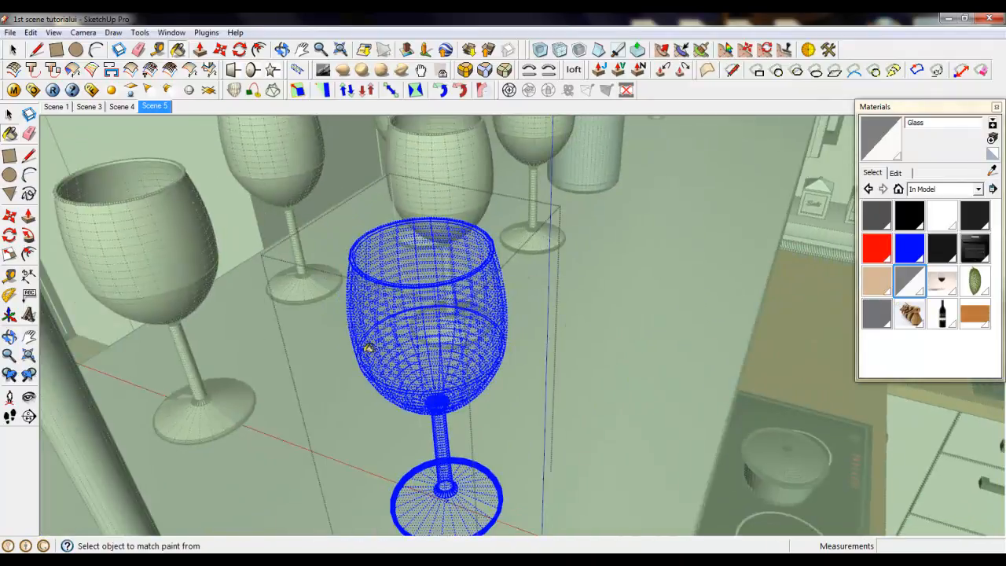
right_click(602, 303)
left_click(621, 318)
middle_click_drag(611, 356, 550, 320)
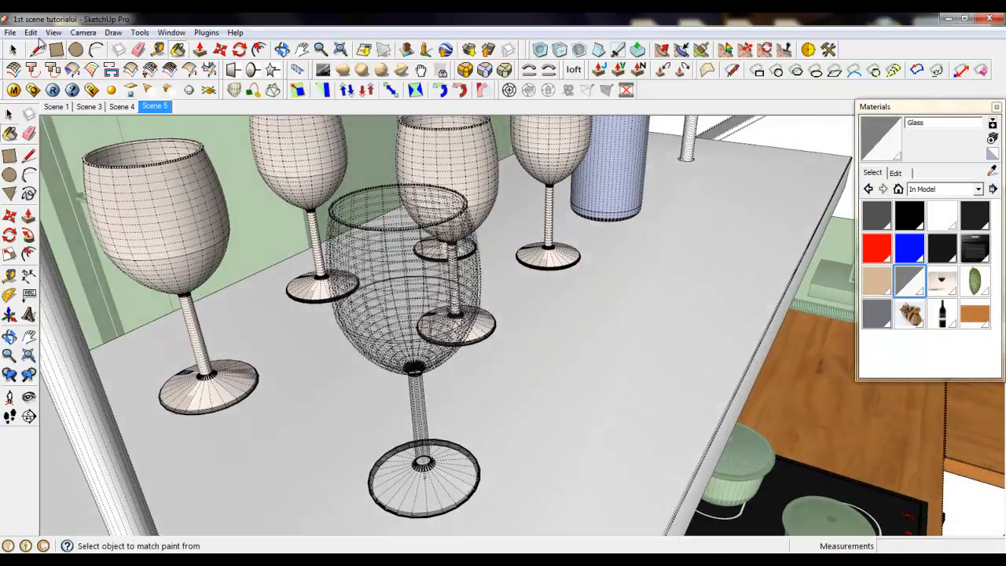
Step: Turn off the hidden geometry display to check the painted wine glass, and turn it back on
left_click(53, 32)
left_click(92, 79)
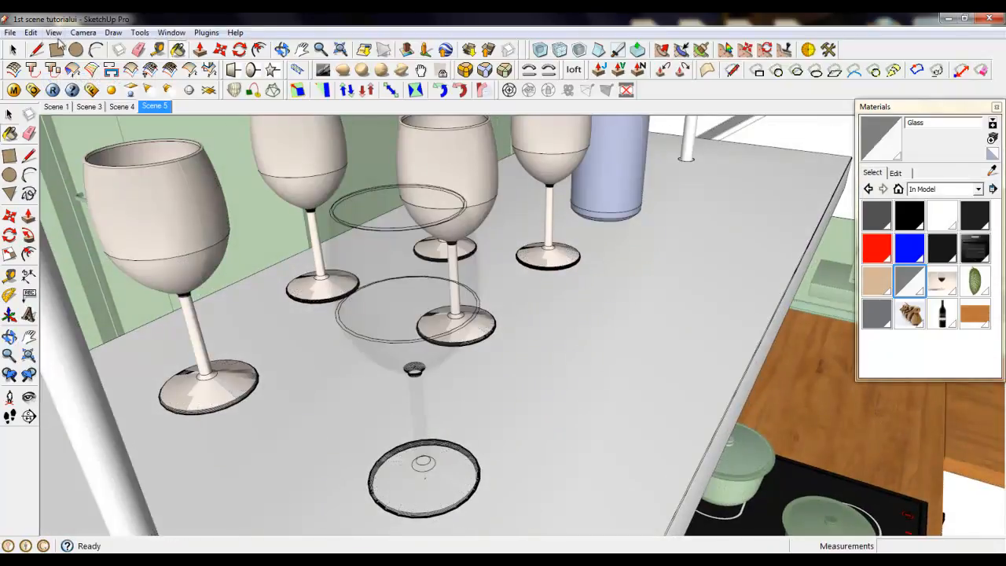
left_click(53, 32)
left_click(68, 80)
middle_click_drag(519, 362, 504, 279)
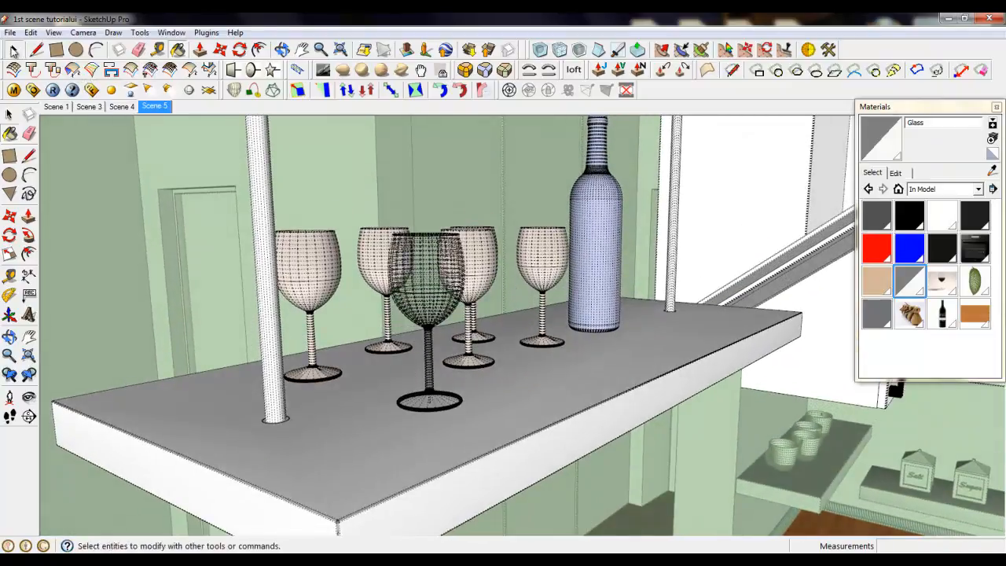
Step: Paint the wine bottle on the hanging shelf with the model's sebastiani-cab-2005-bottle material
left_click(14, 51)
scroll(476, 393, "down", 2)
scroll(586, 232, "up", 5)
mouse_move(586, 232)
middle_mouse_down()
mouse_move(576, 245)
mouse_move(552, 197)
middle_mouse_up()
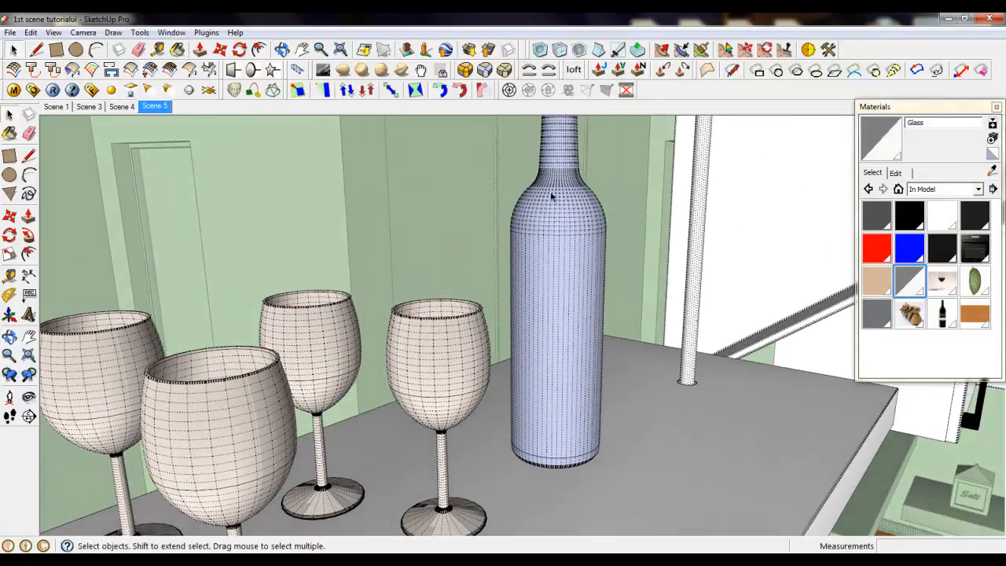
left_click(942, 316)
left_click(554, 302)
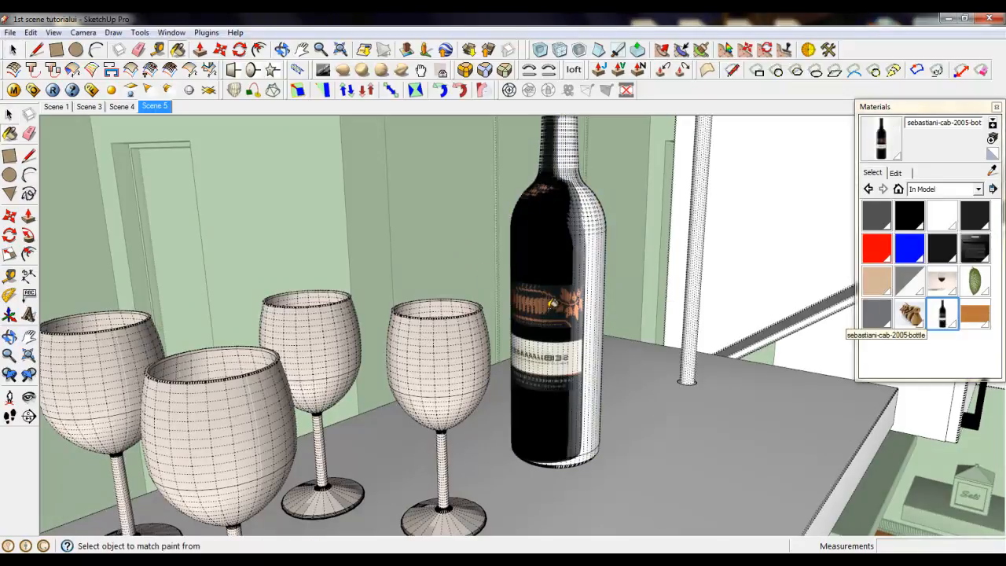
Step: Open the wine bottle's group, select all its connected faces, and paint them directly with the sebastiani-cab-2005-bottle material
left_click(14, 51)
scroll(535, 441, "down", 2)
mouse_move(541, 440)
middle_mouse_down()
mouse_move(616, 429)
mouse_move(578, 438)
middle_mouse_up()
scroll(540, 328, "up", 5)
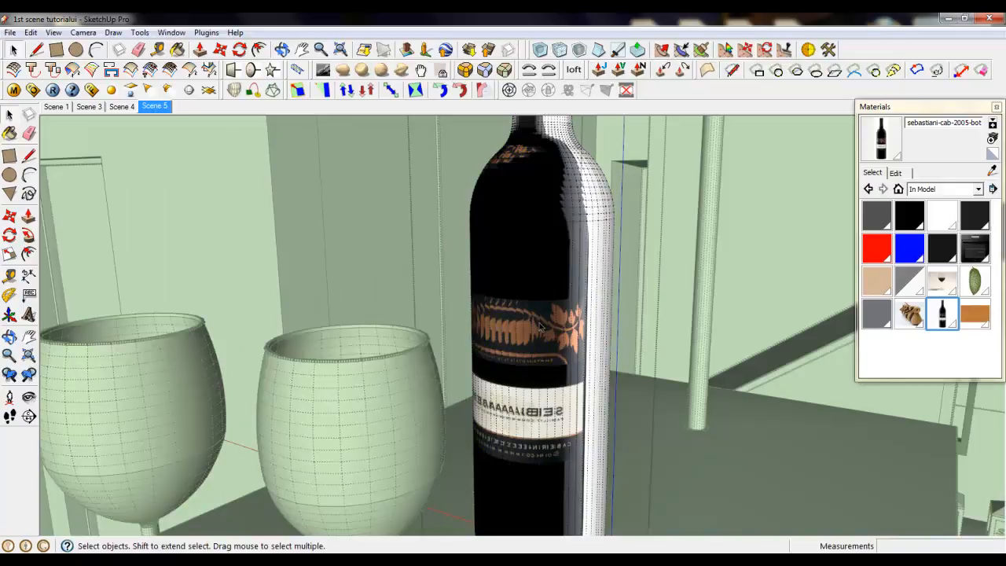
scroll(540, 328, "up", 3)
right_click(541, 316)
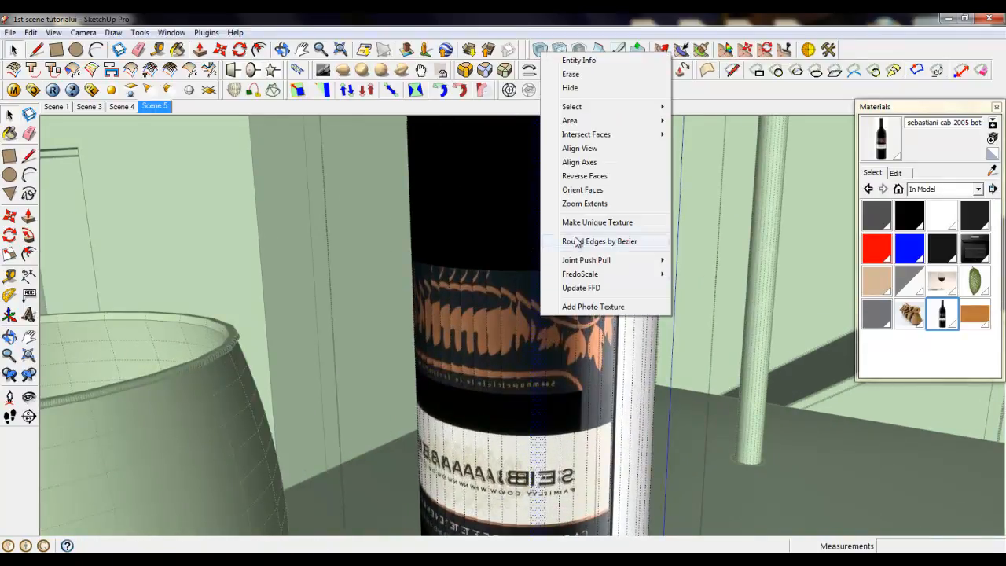
left_click(540, 337)
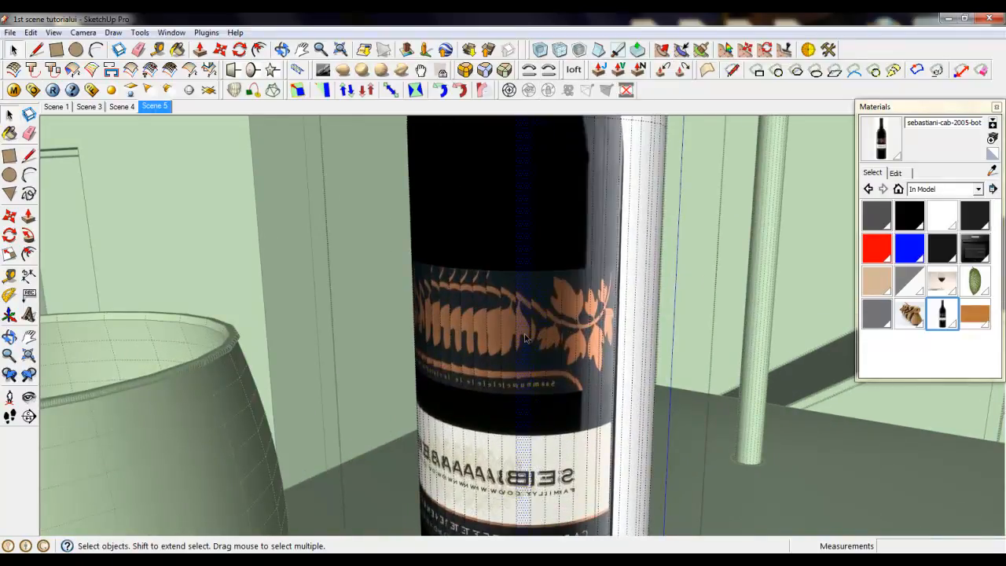
triple_click(519, 332)
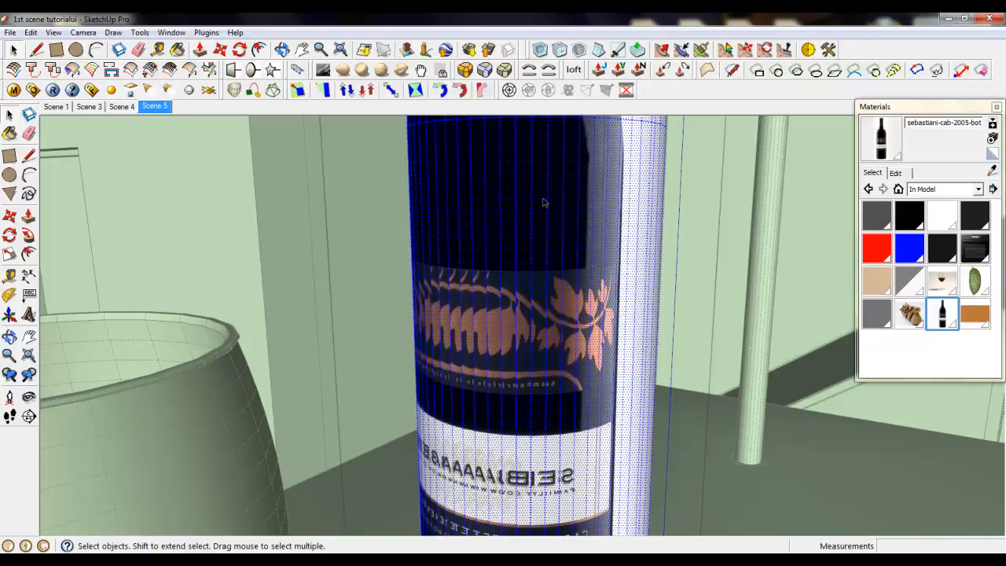
left_click(945, 316)
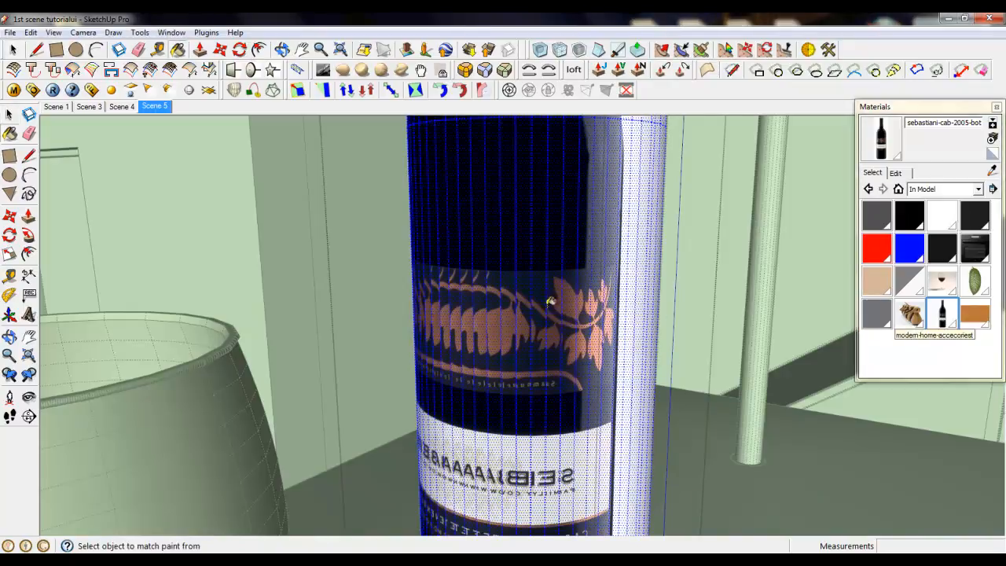
key("space")
Step: Start positioning the texture on one narrow vertical face of the bottle's body and enlarge the image with the scale pin
right_click(523, 327)
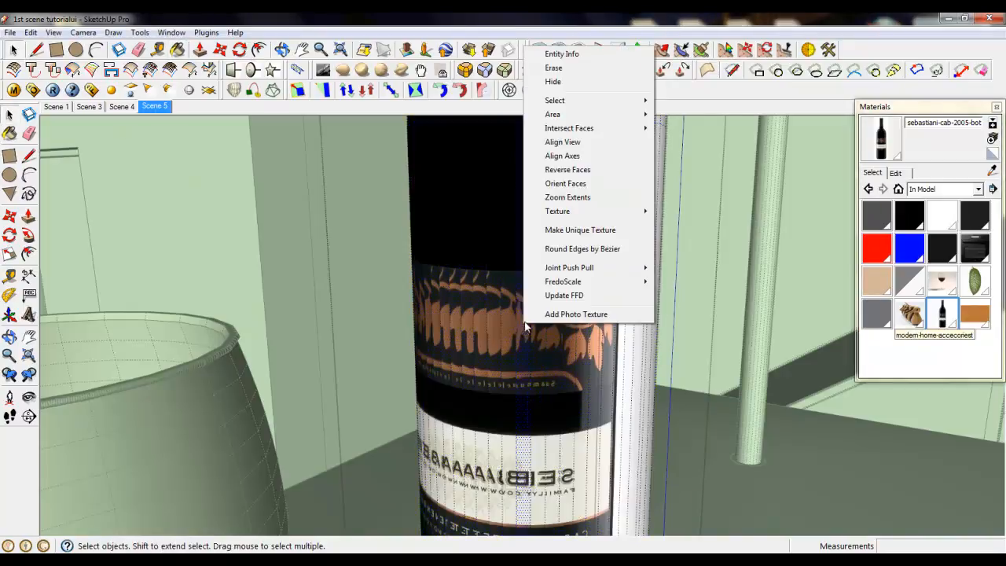
mouse_move(649, 211)
left_click(686, 211)
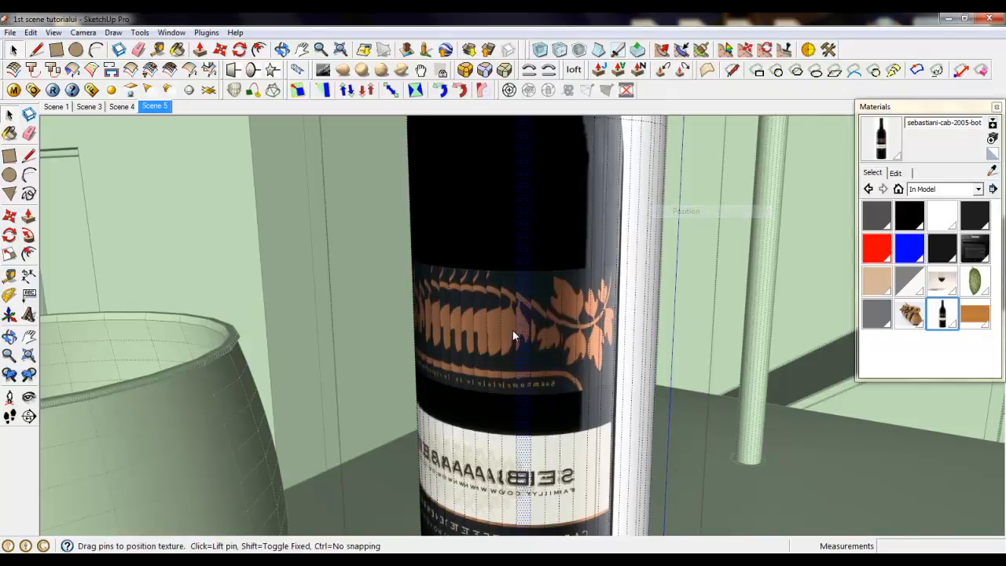
scroll(513, 331, "down", 4)
scroll(532, 325, "down", 2)
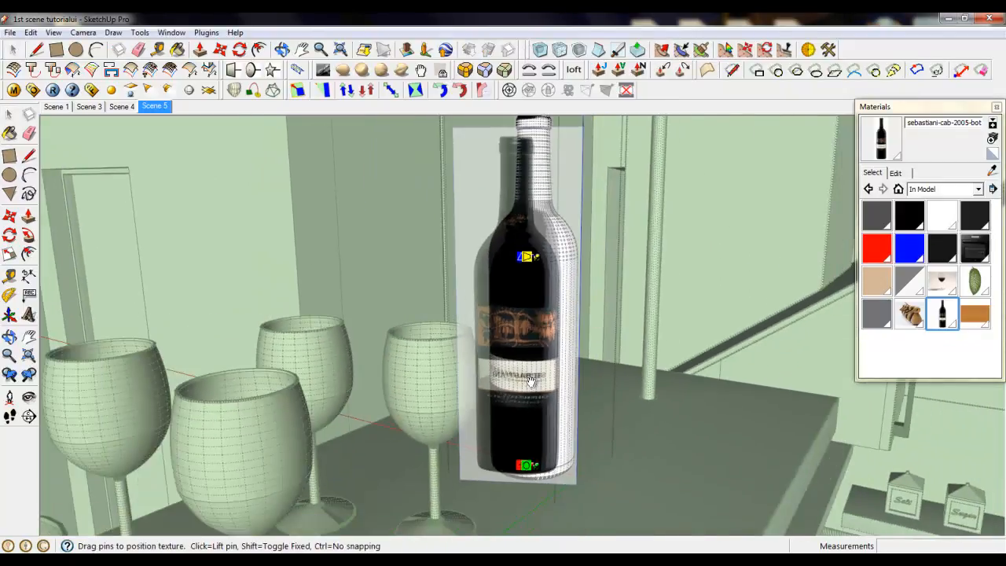
middle_click_drag(532, 384, 538, 411)
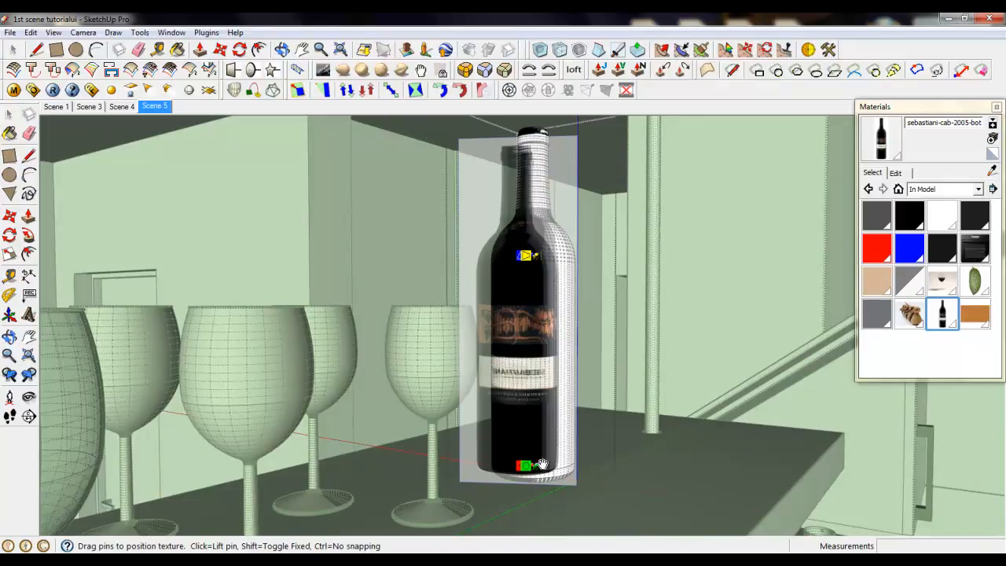
left_click_drag(530, 470, 552, 453)
scroll(543, 473, "up", 5)
scroll(545, 470, "up", 2)
scroll(553, 456, "down", 3)
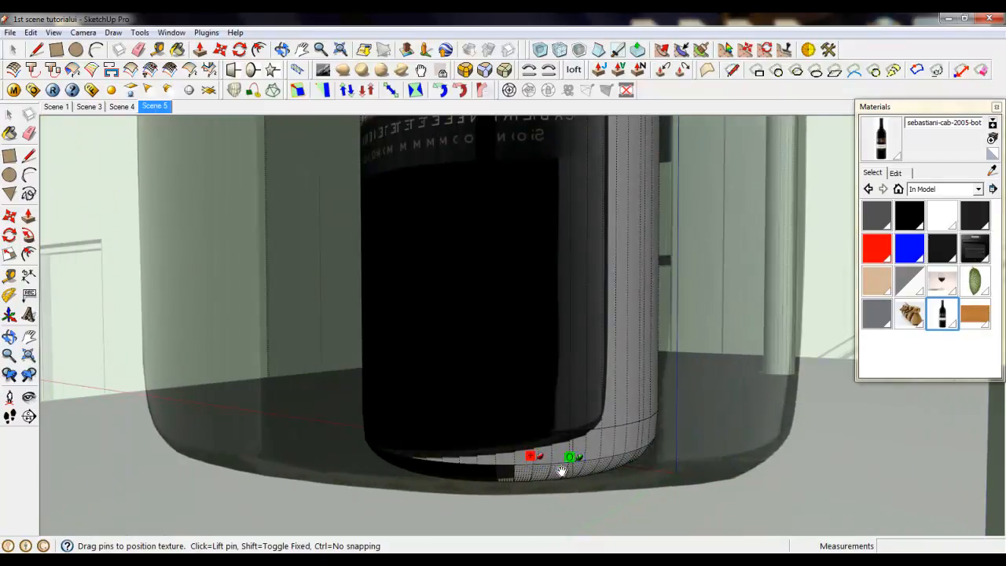
scroll(555, 471, "down", 2)
scroll(555, 476, "down", 3)
scroll(558, 472, "up", 5)
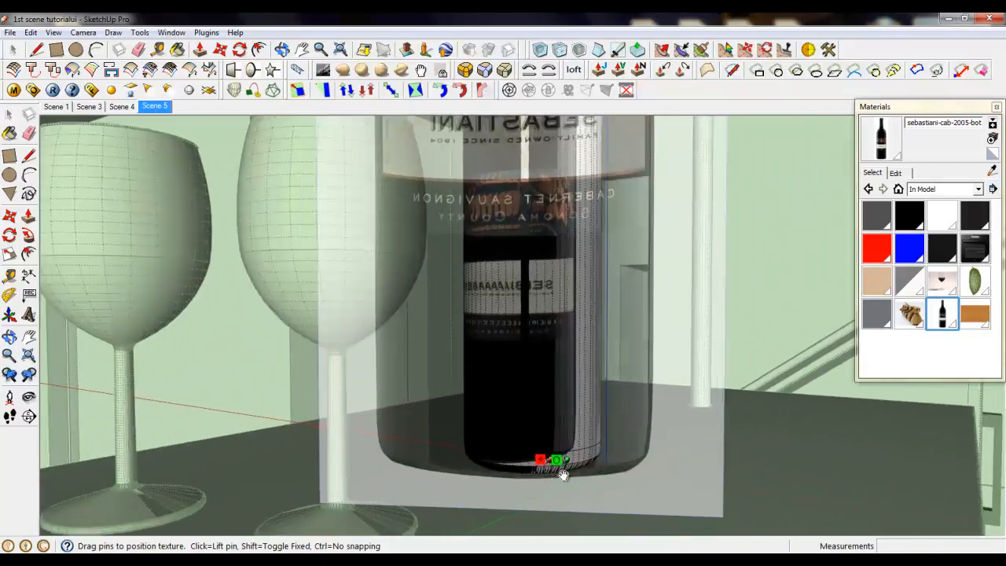
Step: Reduce the texture's scale on that face so the pictured bottle comes closer to the modelled bottle's width
mouse_move(555, 452)
left_mouse_down()
mouse_move(537, 454)
mouse_move(548, 437)
left_mouse_up()
scroll(556, 515, "down", 5)
scroll(548, 437, "up", 8)
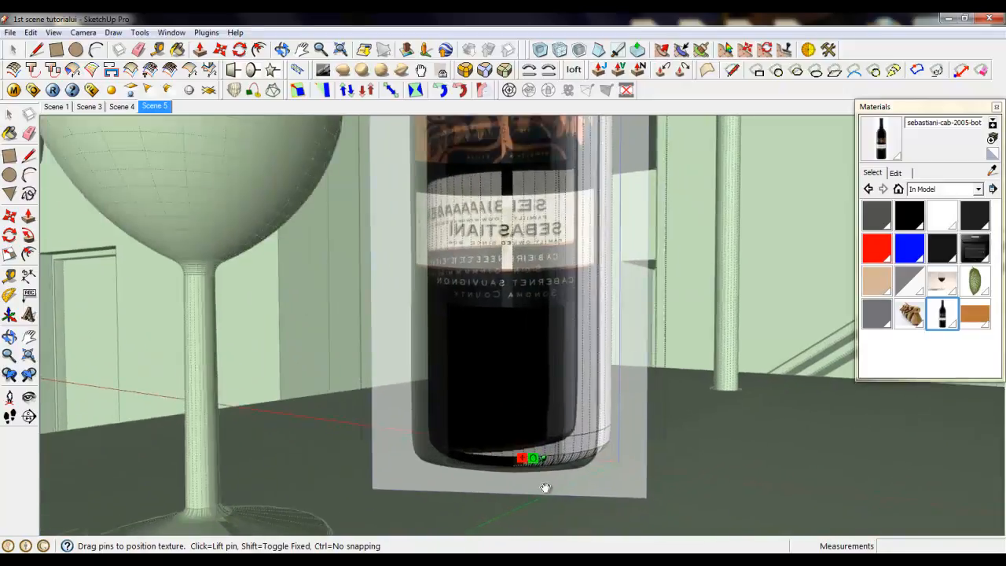
scroll(546, 447, "down", 6)
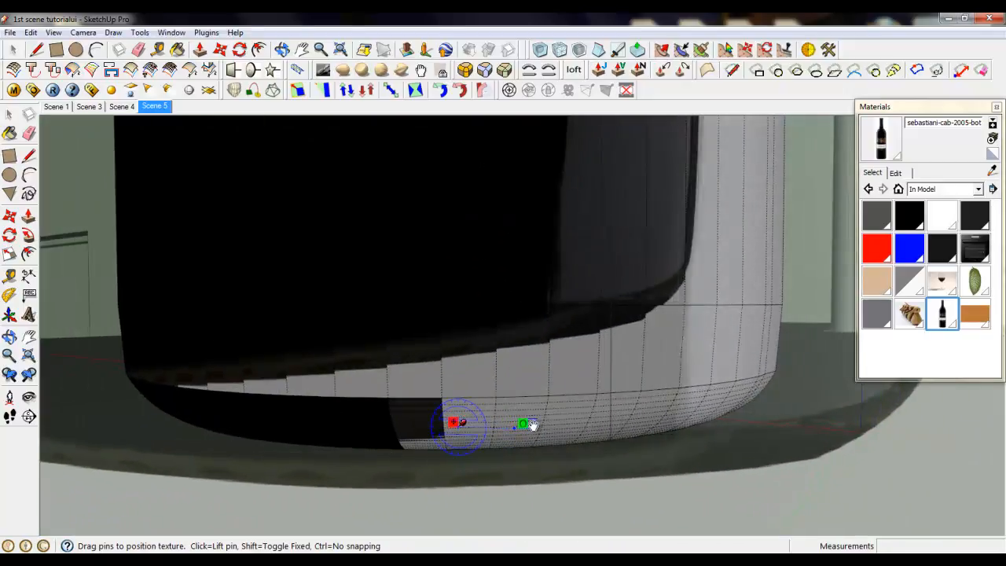
scroll(559, 495, "down", 6)
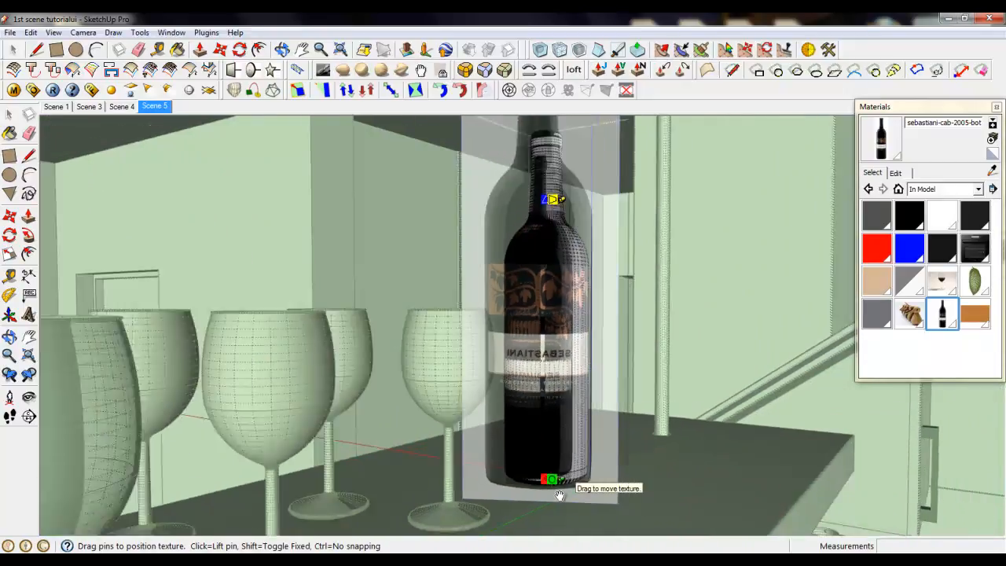
left_click_drag(558, 454, 559, 455)
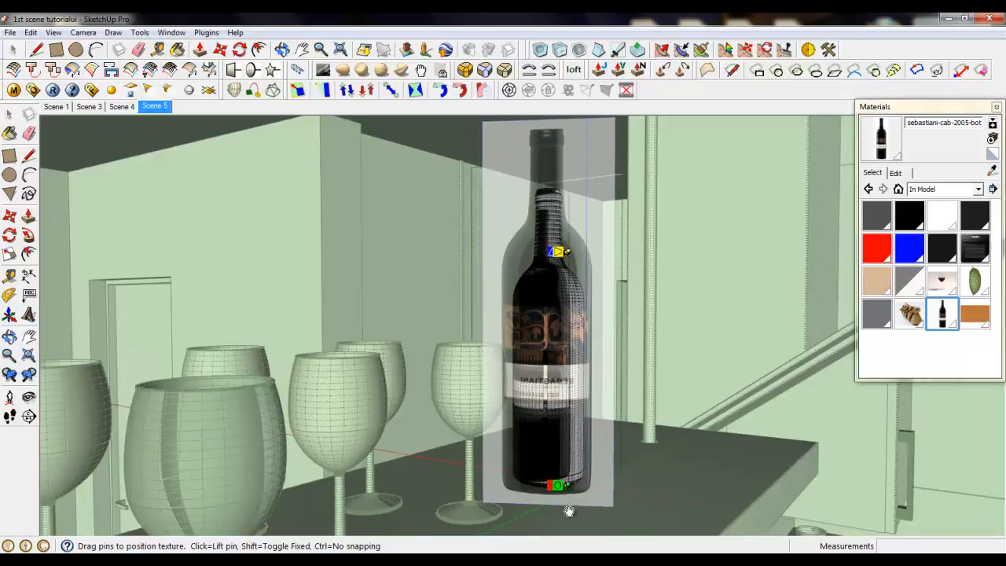
Step: Scale the texture down further in small adjustments at the bottle's base, matching the image's outline to the model
scroll(569, 512, "up", 10)
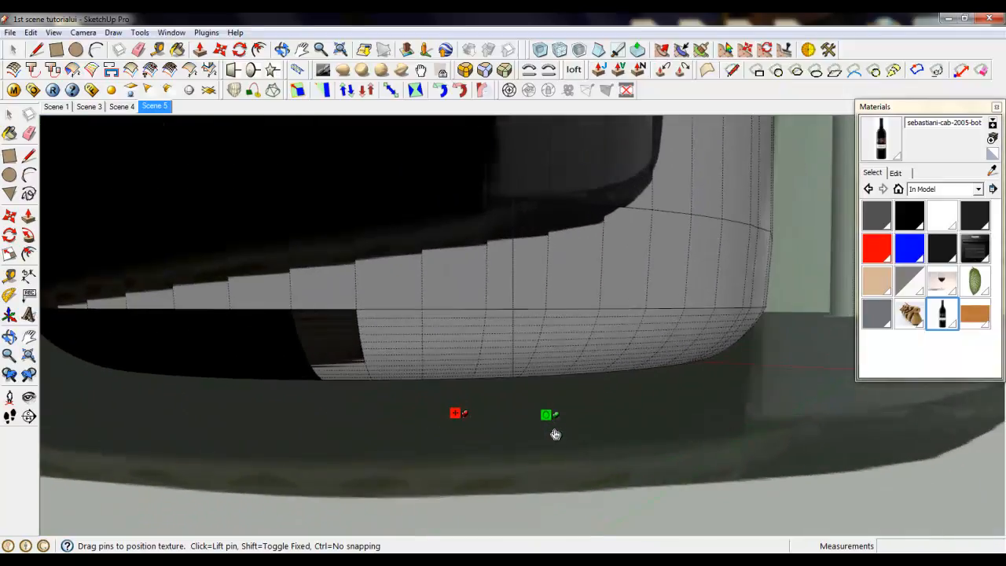
left_click_drag(551, 417, 540, 417)
scroll(564, 503, "down", 5)
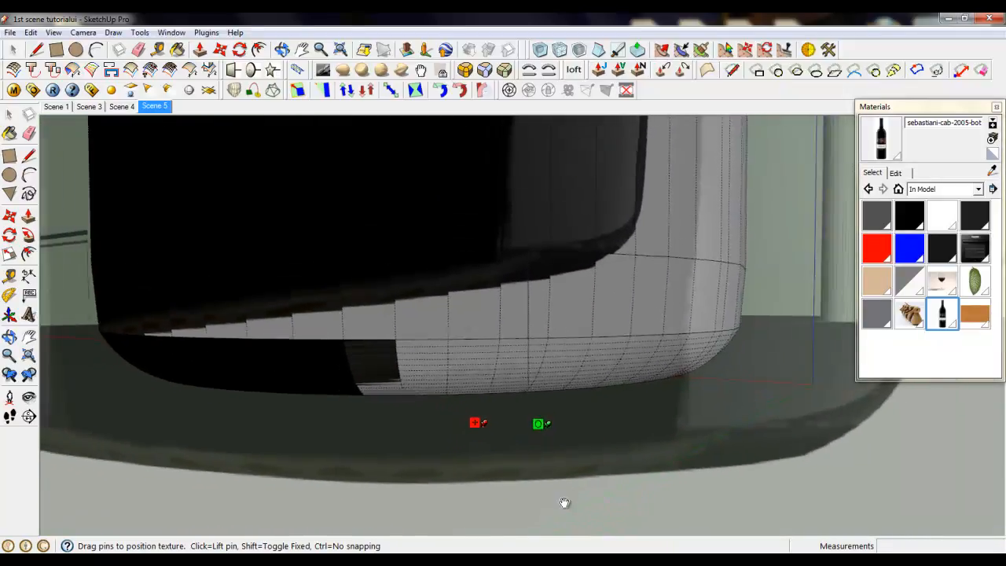
scroll(548, 474, "up", 5)
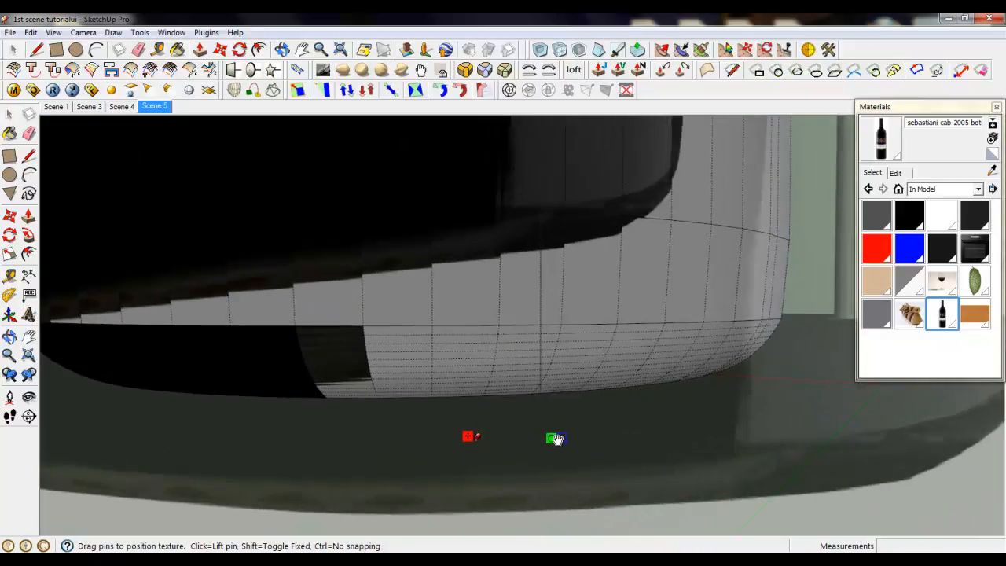
left_click_drag(555, 439, 548, 440)
scroll(563, 485, "down", 8)
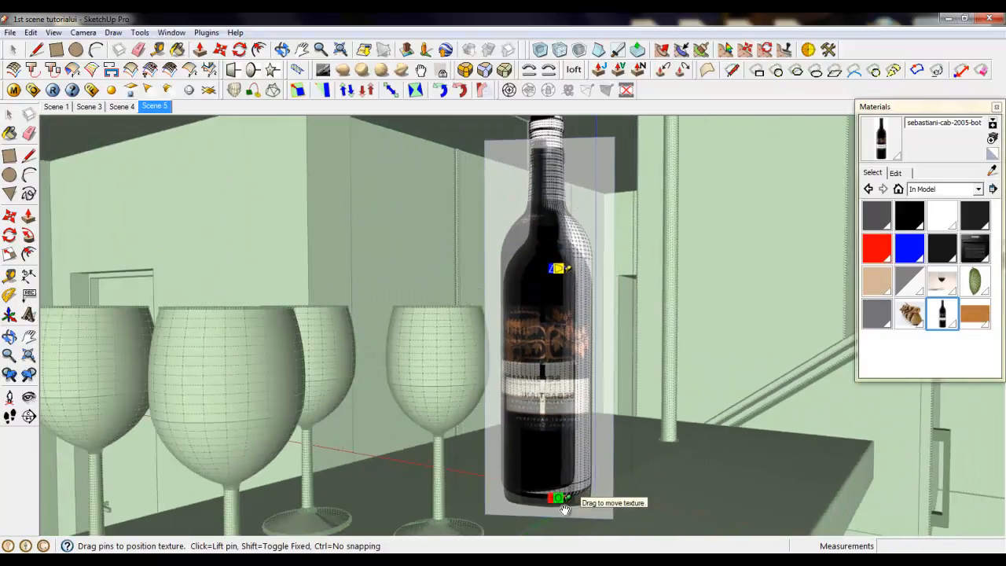
scroll(565, 507, "down", 1)
Step: Realign the texture with the bottle's base, enlarge it slightly, and apply the new position to the face
left_click_drag(558, 437, 554, 430)
scroll(550, 472, "up", 10)
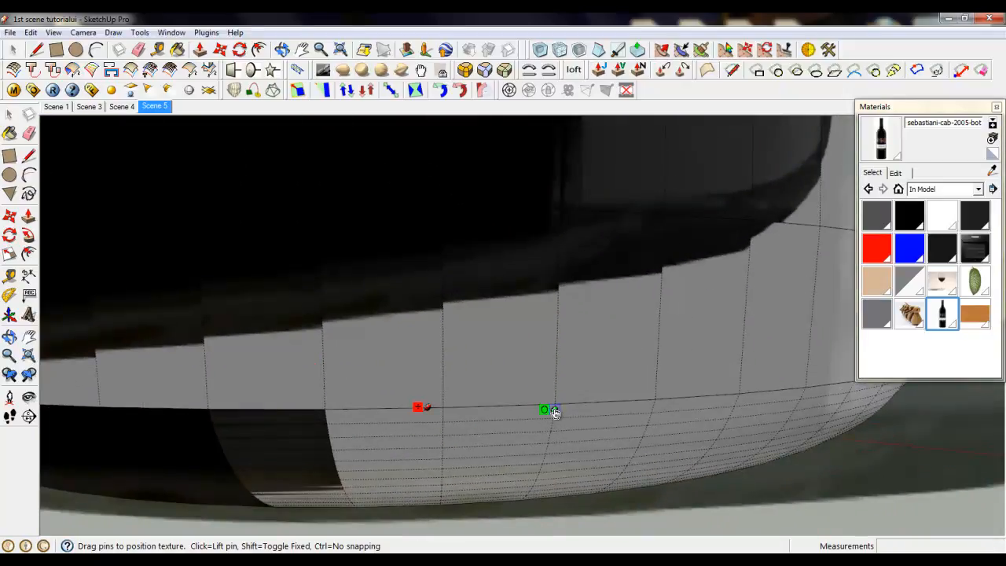
left_click_drag(555, 412, 566, 416)
scroll(568, 477, "down", 2)
scroll(568, 476, "down", 8)
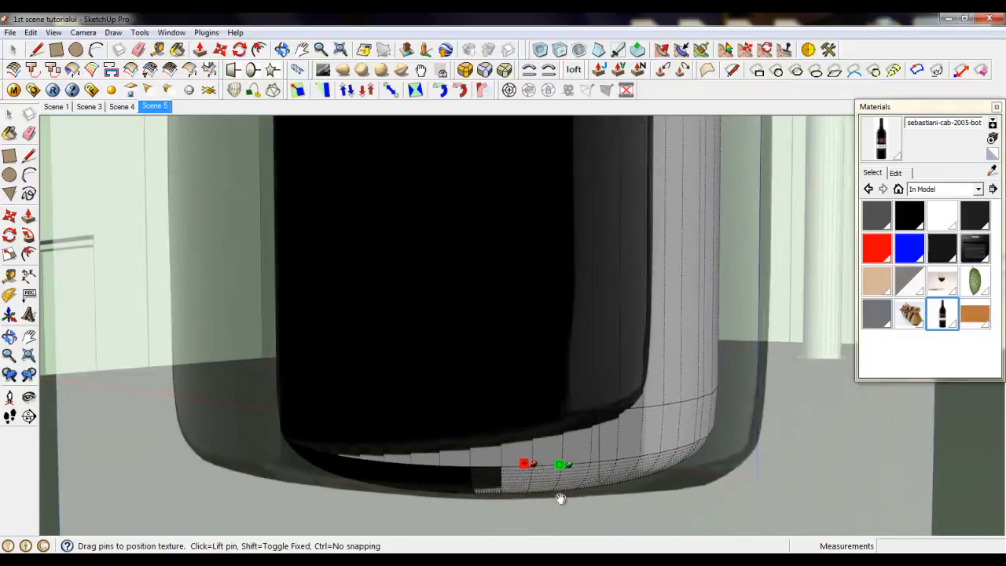
scroll(553, 507, "up", 3)
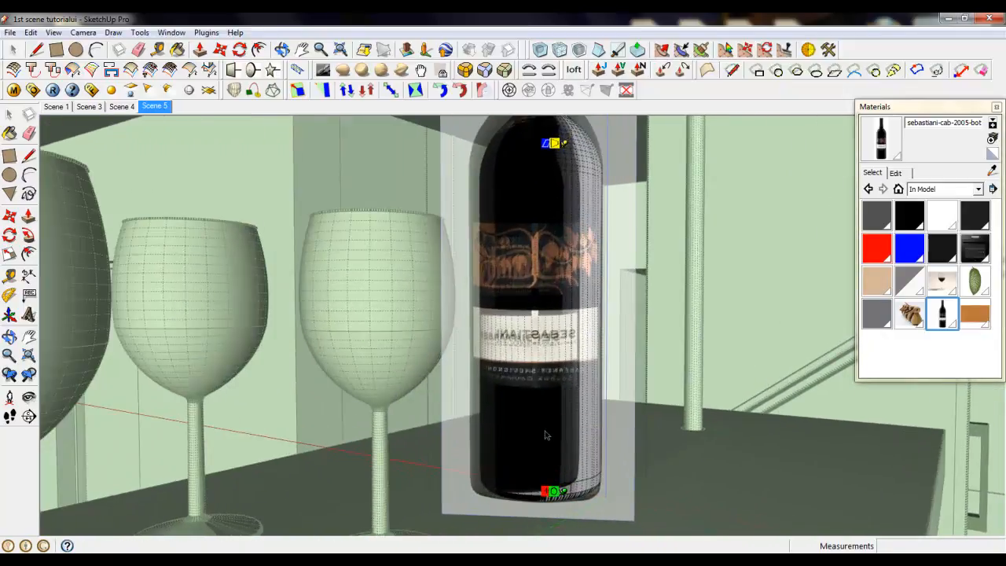
key("Return")
scroll(535, 330, "up", 6)
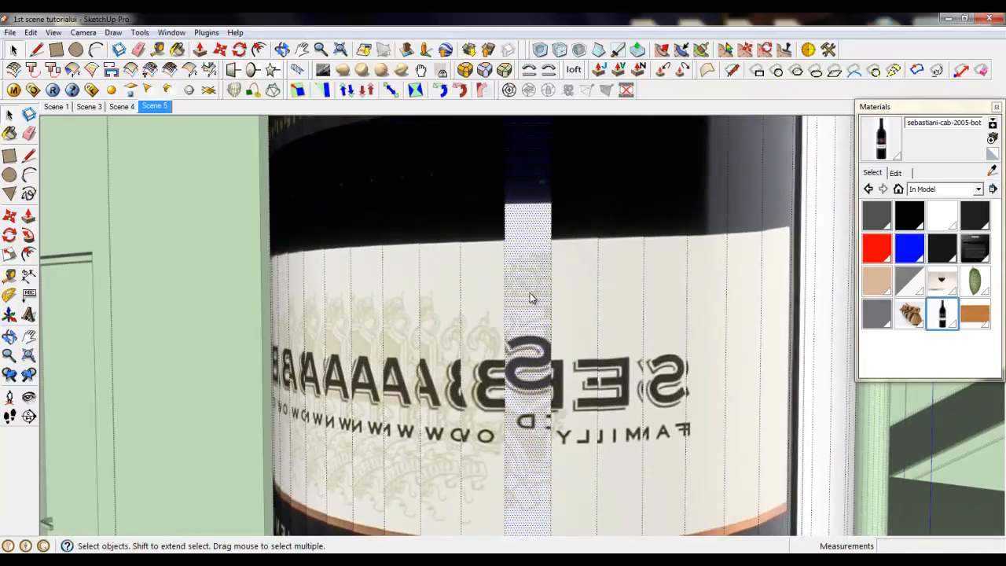
Step: Set the positioned label texture on the bottle's selected vertical strip face to projected
right_click(530, 297)
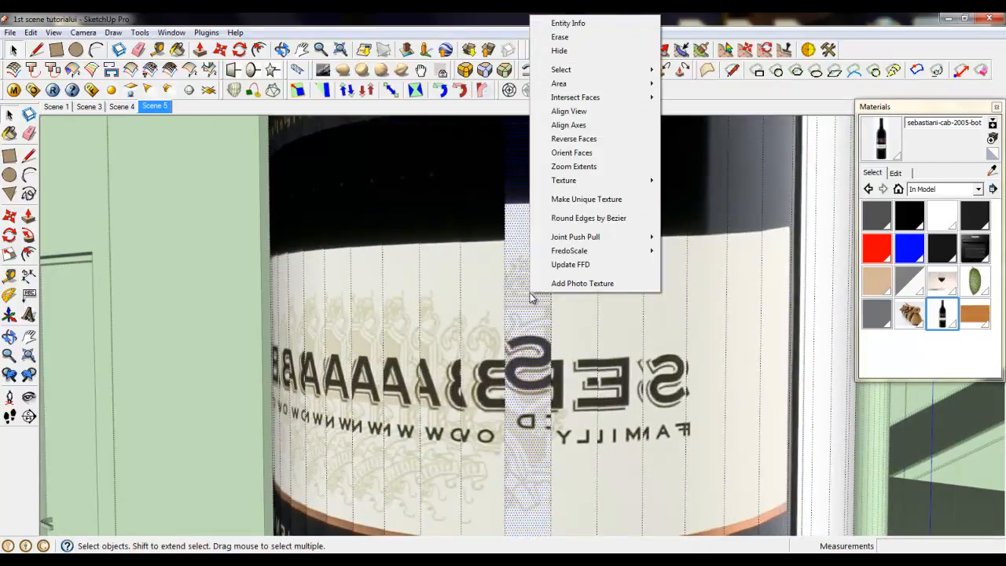
mouse_move(614, 180)
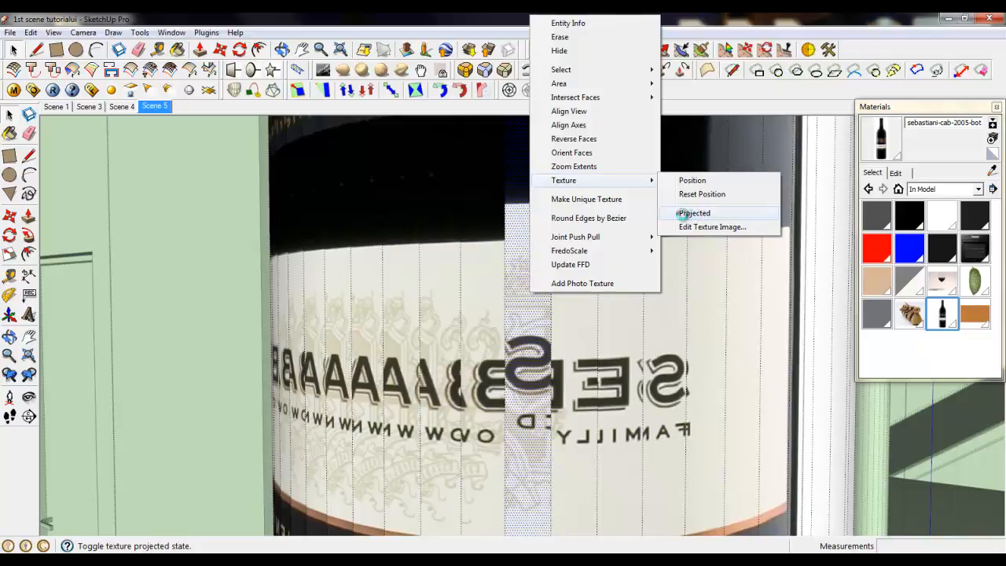
left_click(686, 214)
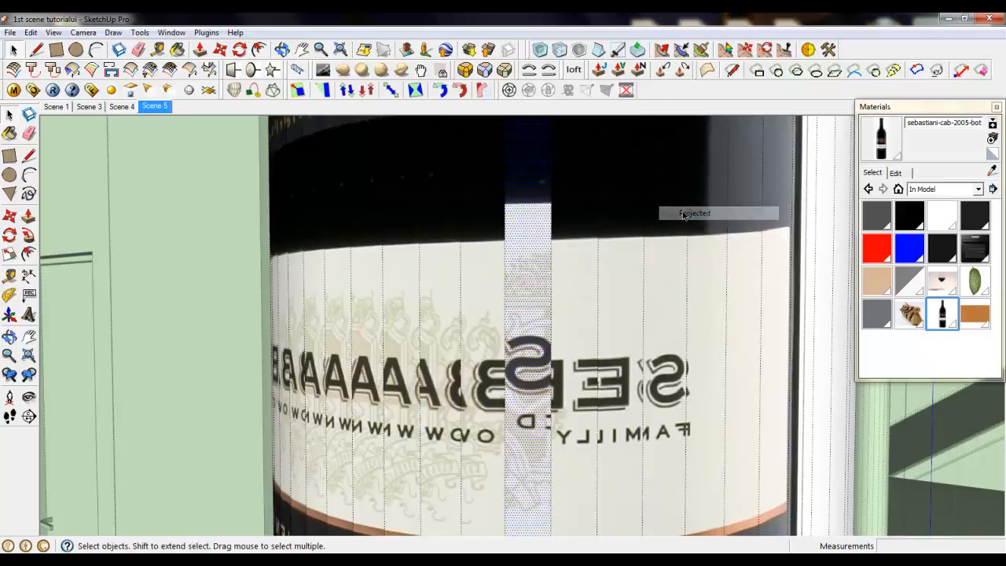
Step: Sample the projected label texture, turn off hidden geometry, and paint the texture across the whole bottle
left_click(992, 172)
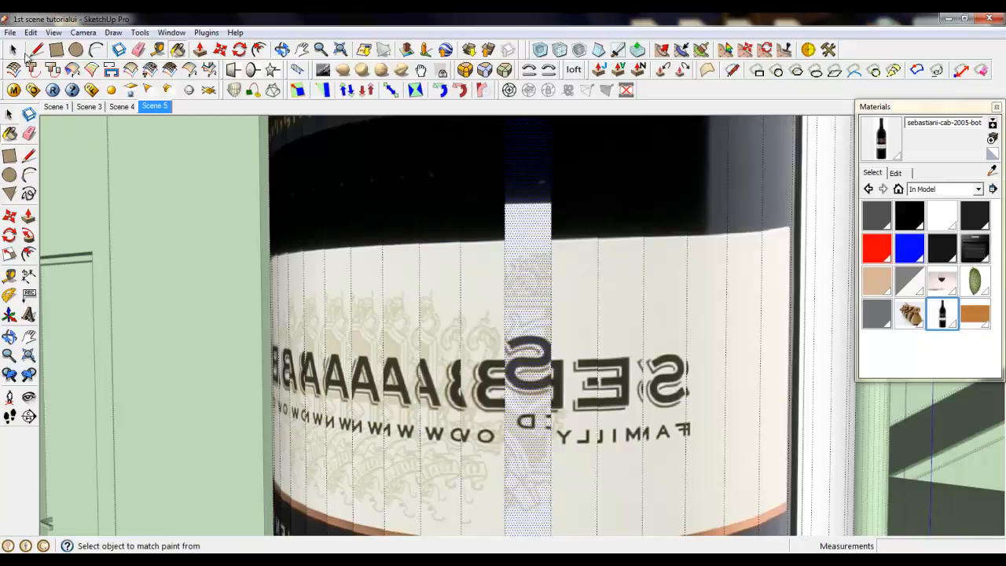
left_click(53, 33)
left_click(79, 80)
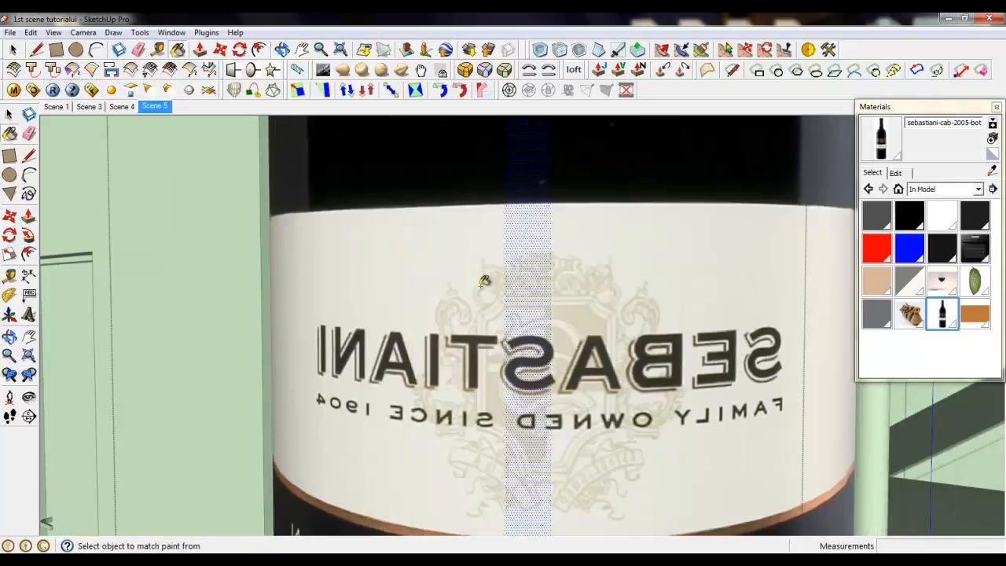
scroll(485, 280, "down", 10)
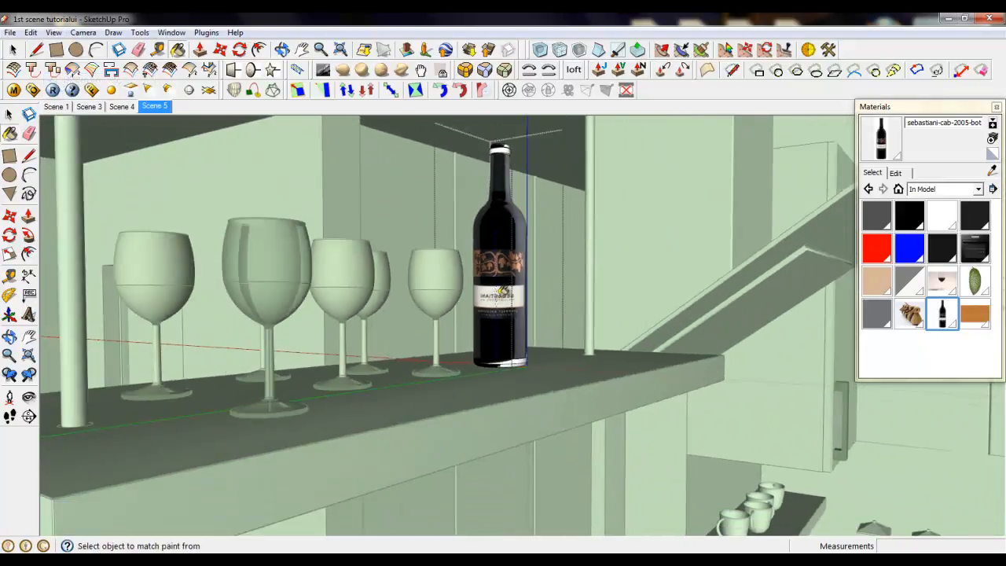
scroll(503, 292, "down", 3)
mouse_move(505, 297)
middle_mouse_down()
mouse_move(512, 330)
mouse_move(577, 302)
mouse_move(525, 323)
mouse_move(521, 284)
middle_mouse_up()
key("alt")
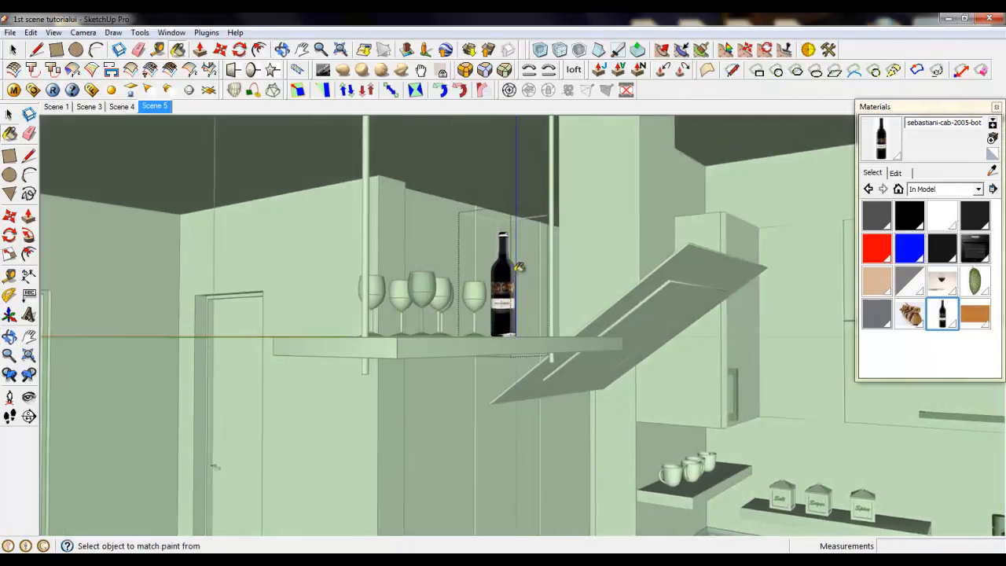
mouse_move(485, 344)
middle_mouse_down()
mouse_move(558, 353)
mouse_move(562, 344)
middle_mouse_up()
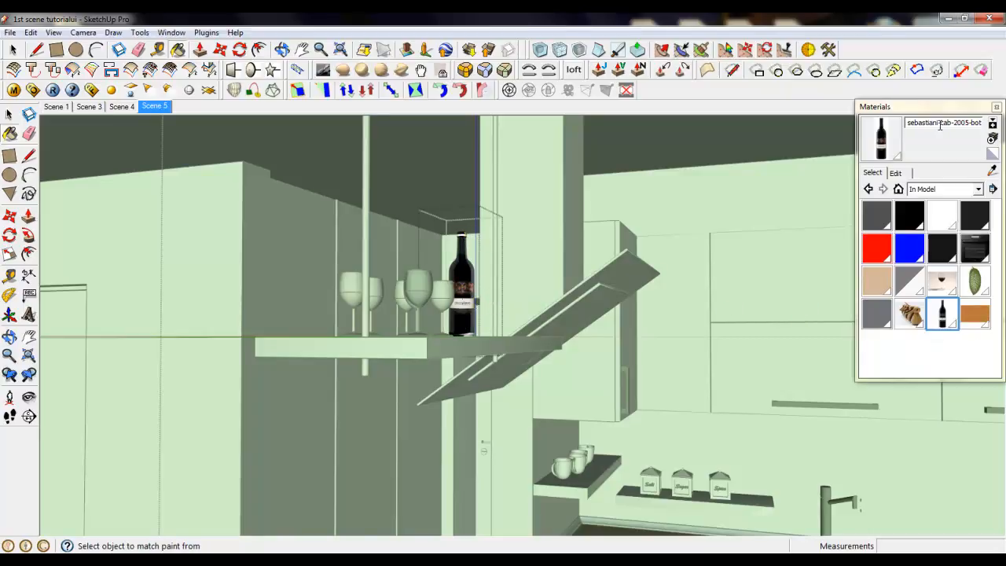
Step: Add a reflection layer to the sebastiani-cab-2005-bottle material in the V-Ray Material Editor
left_click(13, 89)
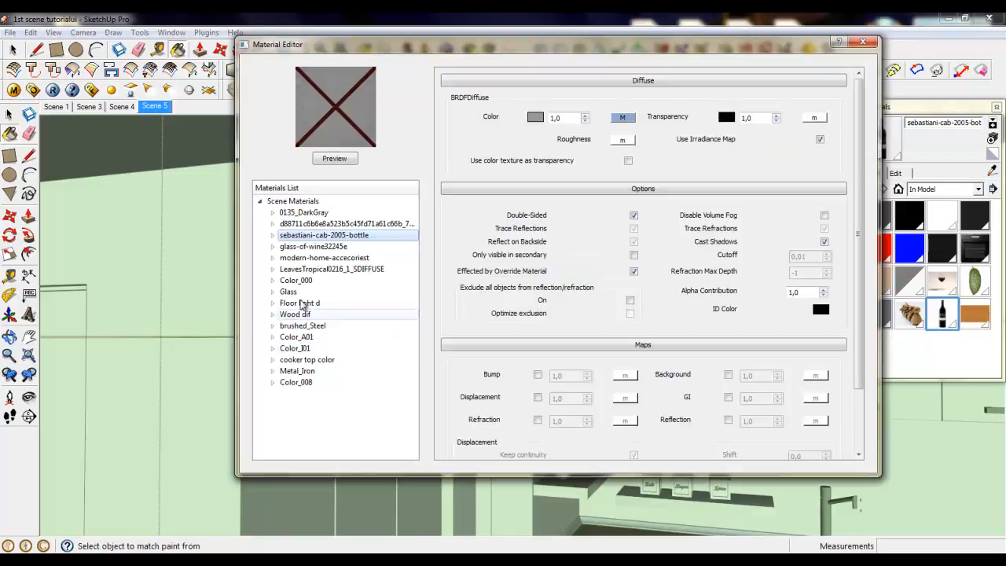
right_click(315, 236)
mouse_move(440, 246)
left_click(507, 271)
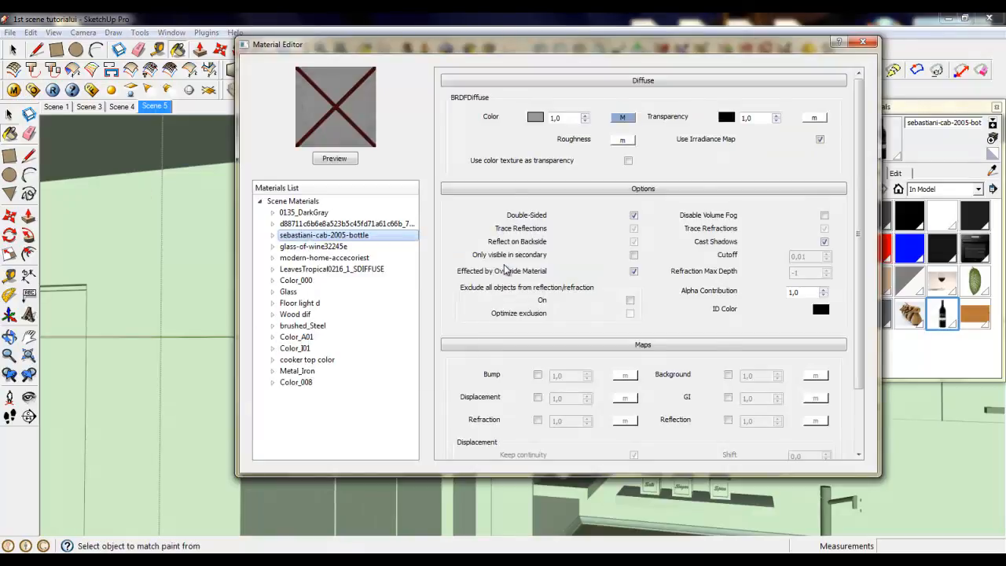
Step: Assign a TexFresnel map to the bottle material's reflection and finish editing the bottle's group
left_click(625, 119)
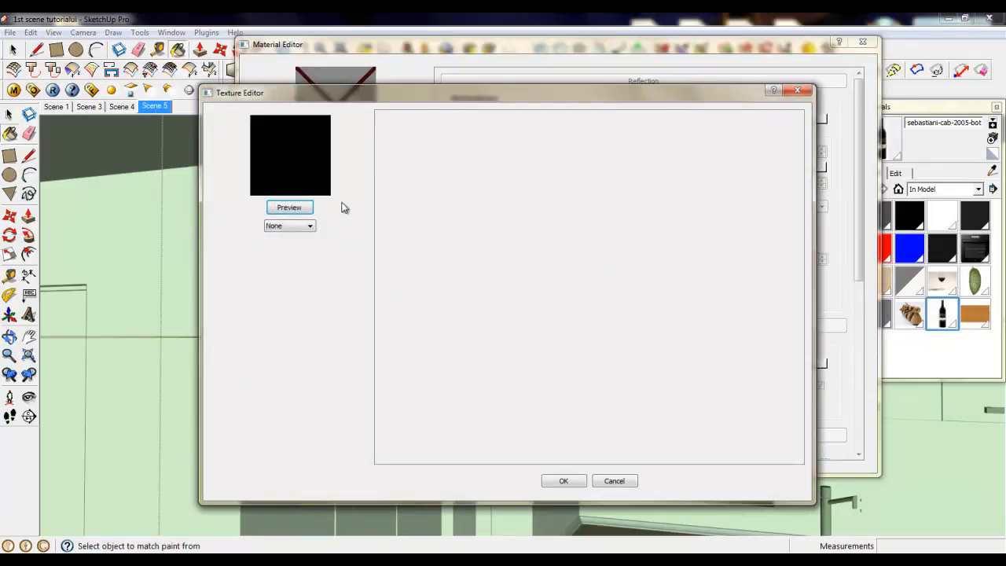
left_click(310, 226)
left_click(283, 315)
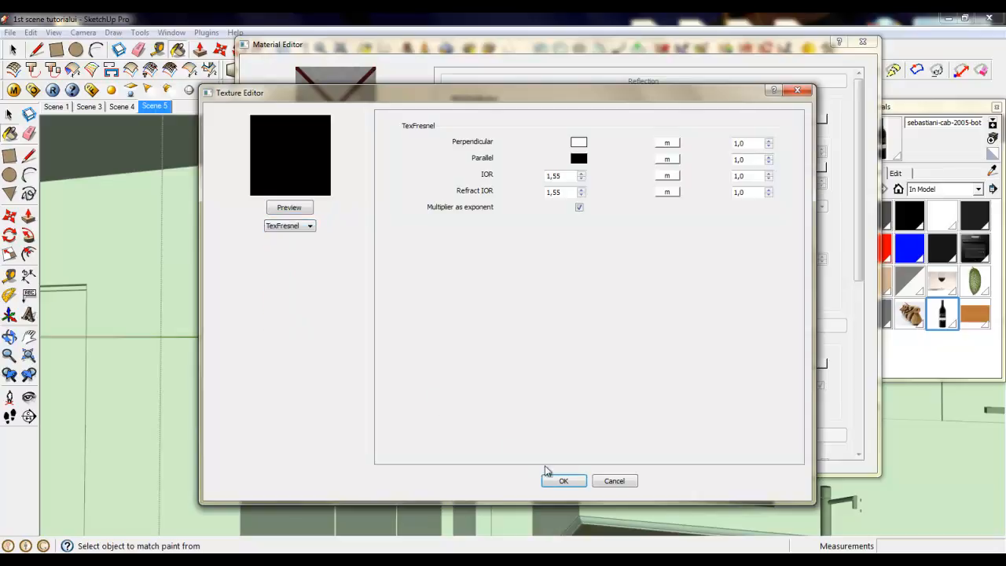
left_click(560, 480)
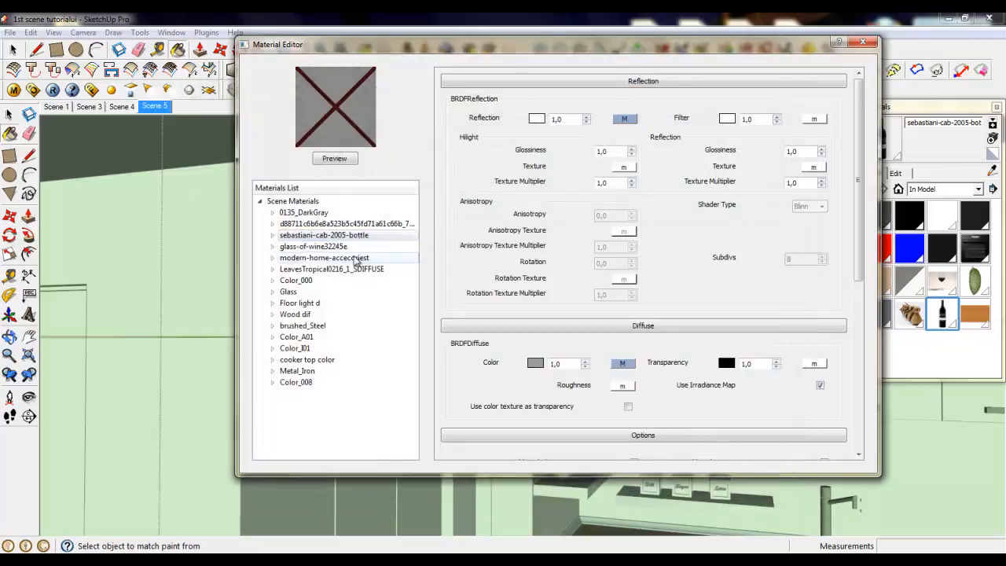
left_click(863, 42)
right_click(546, 208)
left_click(556, 220)
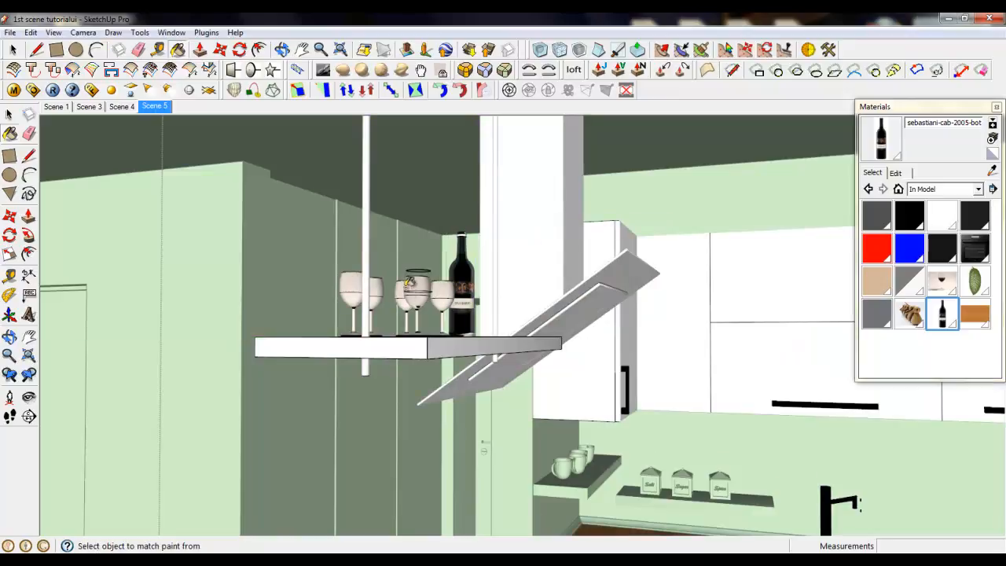
Step: Paint both vertical rods that suspend the wine glass shelf with the brushed_Steel material
mouse_move(384, 286)
middle_mouse_down()
mouse_move(360, 317)
mouse_move(358, 279)
middle_mouse_up()
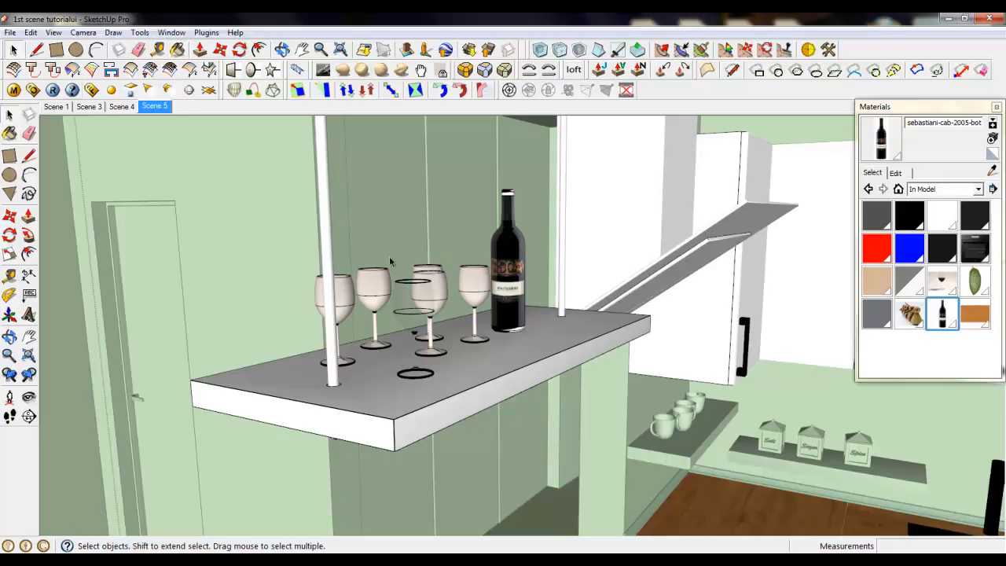
mouse_move(608, 327)
middle_mouse_down()
mouse_move(521, 348)
mouse_move(557, 318)
mouse_move(456, 280)
middle_mouse_up()
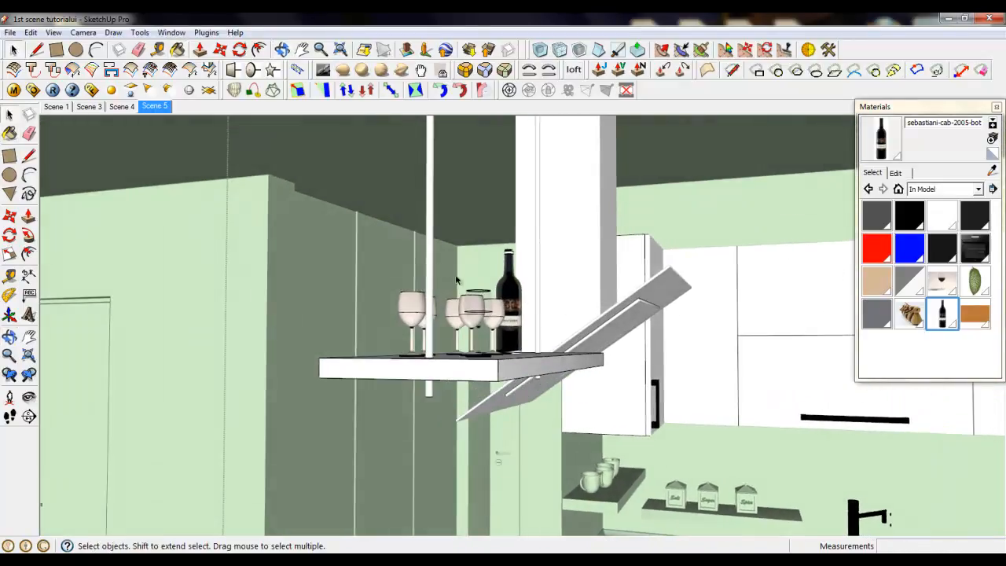
left_click(429, 241)
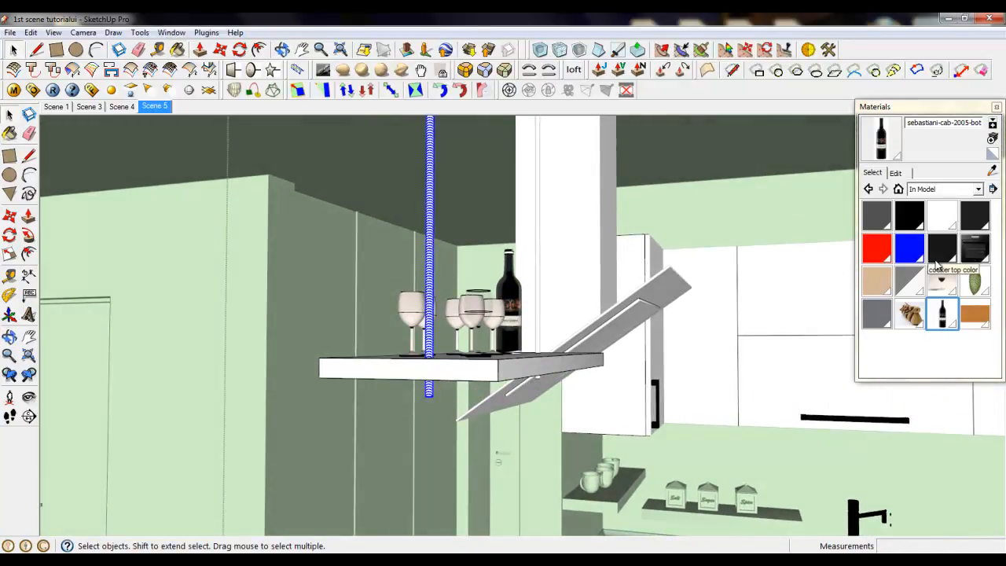
left_click(912, 215)
key("alt")
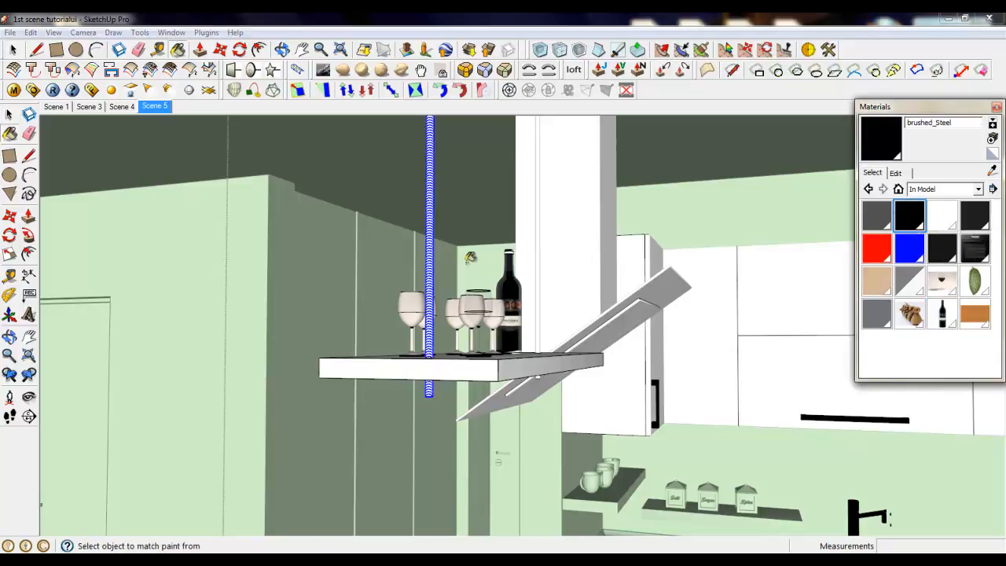
left_click(430, 243)
left_click(14, 50)
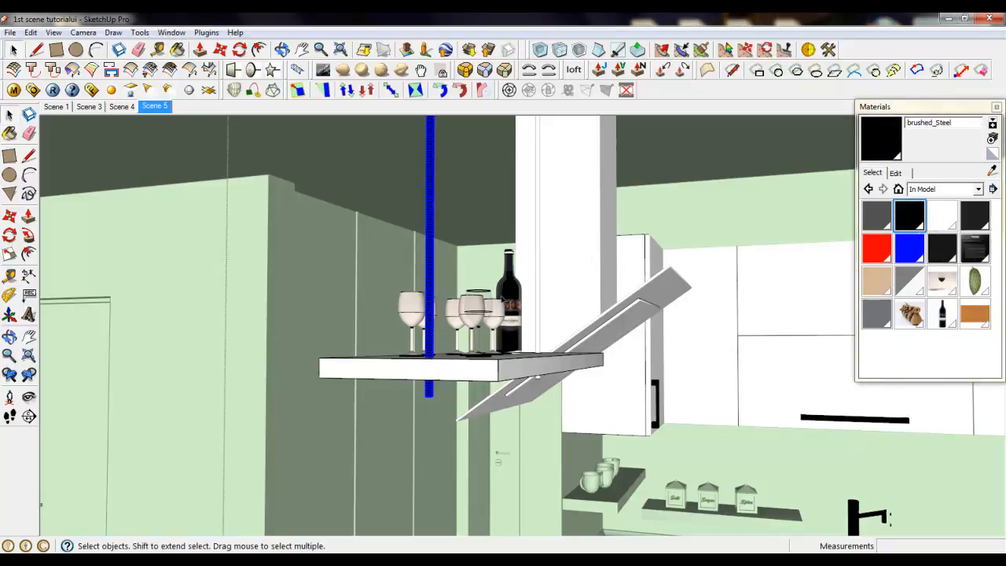
left_click(537, 268)
left_click(909, 222)
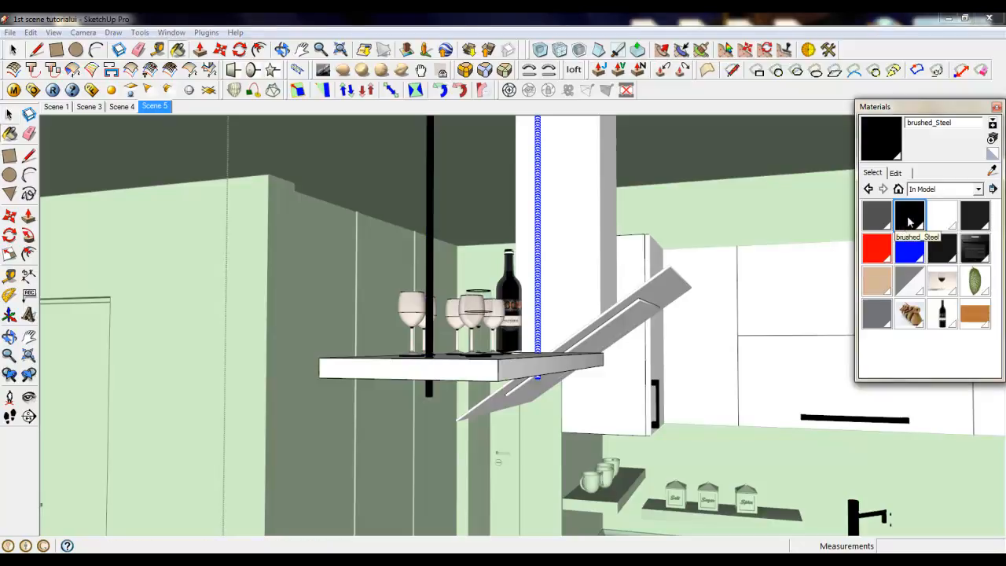
left_click(538, 209)
left_click(13, 51)
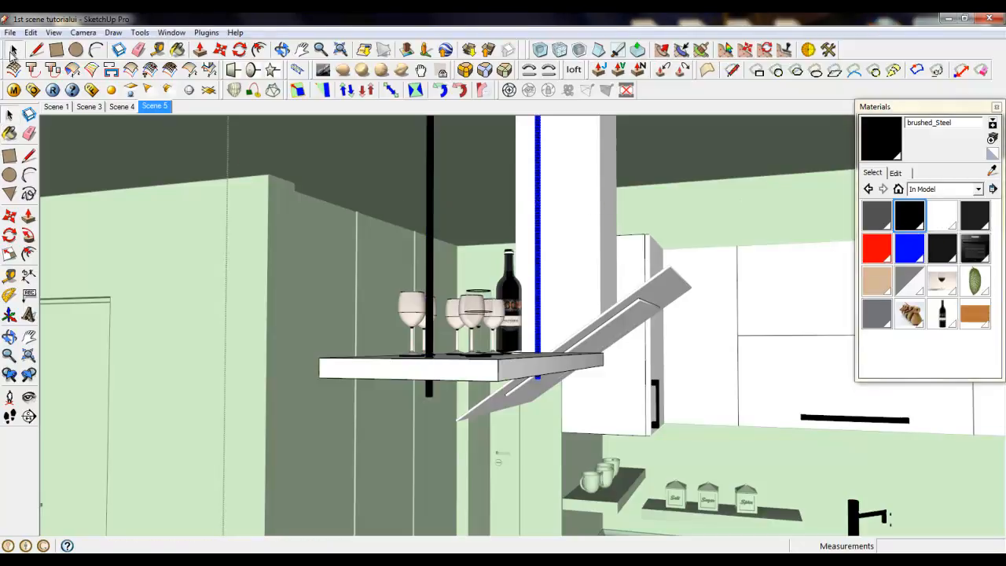
Step: Open the range hood's group and paint its large slanted outer panel with the Glass material
scroll(503, 275, "down", 2)
scroll(586, 297, "up", 5)
middle_click_drag(586, 298, 511, 307)
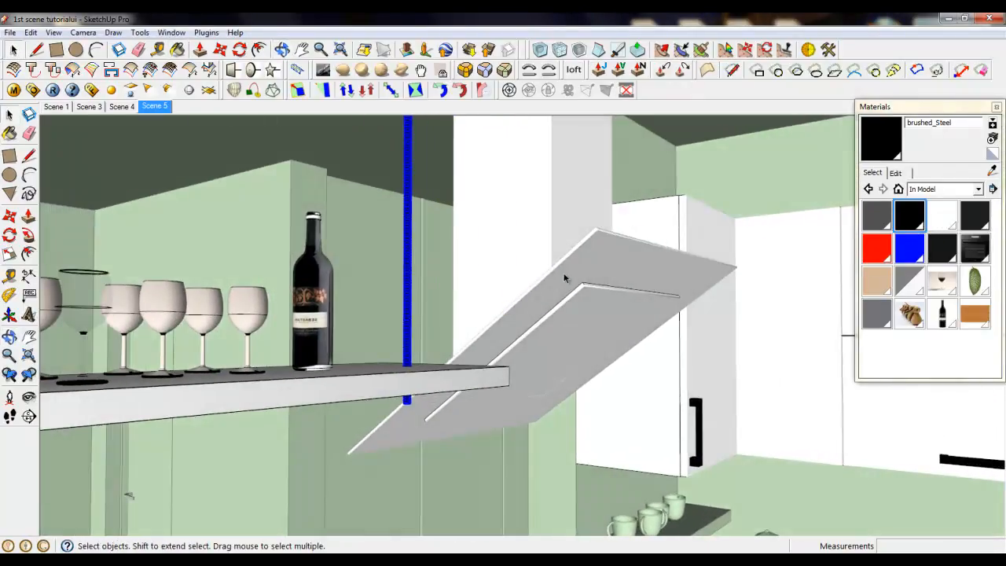
double_click(579, 270)
scroll(579, 264, "up", 3)
triple_click(581, 262)
left_click(595, 256)
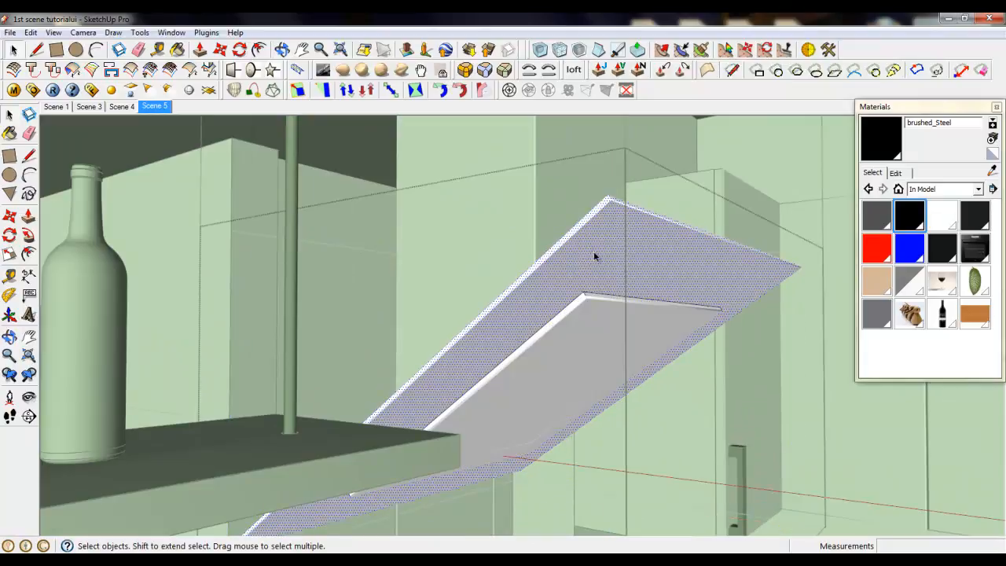
mouse_move(609, 210)
middle_mouse_down()
mouse_move(568, 259)
mouse_move(674, 310)
middle_mouse_up()
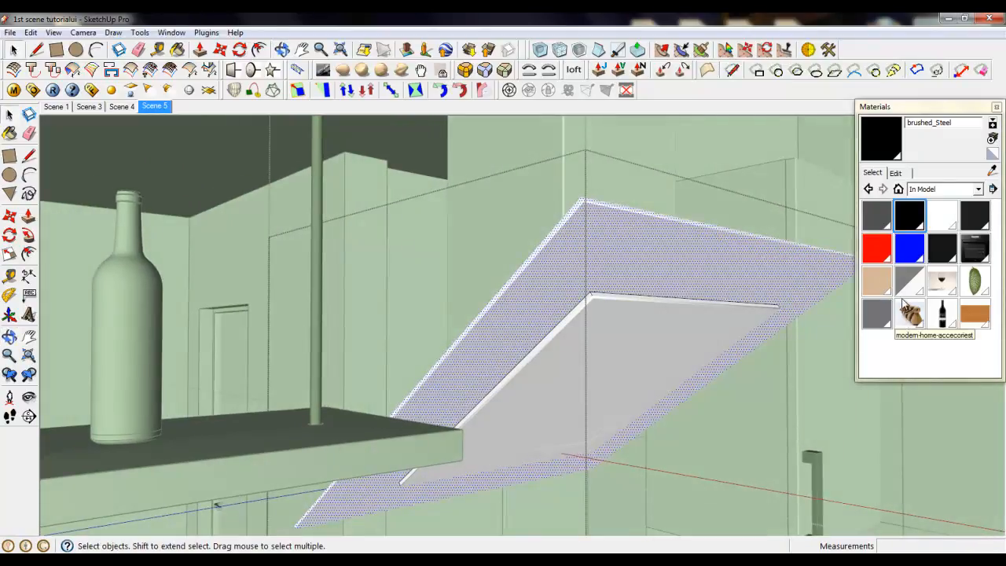
left_click(910, 280)
left_click(666, 244)
scroll(667, 254, "up", 2)
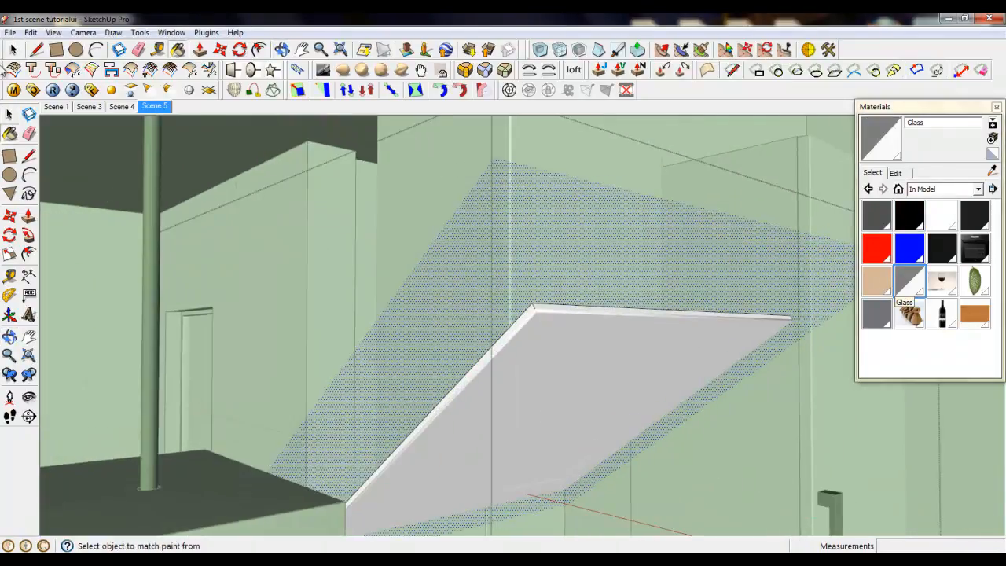
Step: Paint the hood's smaller slanted plate and its inset panel with cooker top color, and close that inner group
key("space")
left_click(544, 378)
scroll(559, 383, "down", 2)
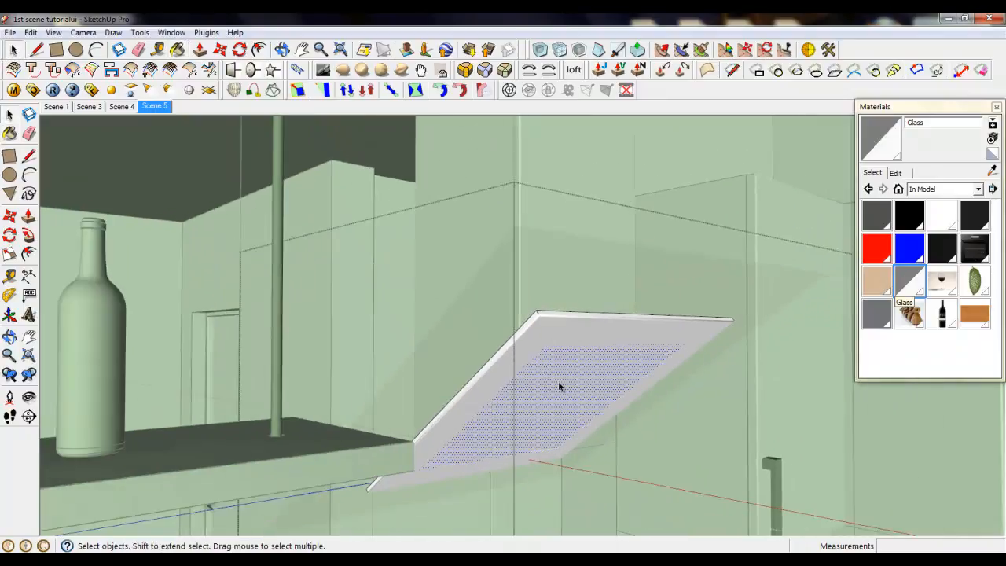
middle_click_drag(564, 385, 550, 353)
scroll(592, 379, "up", 3)
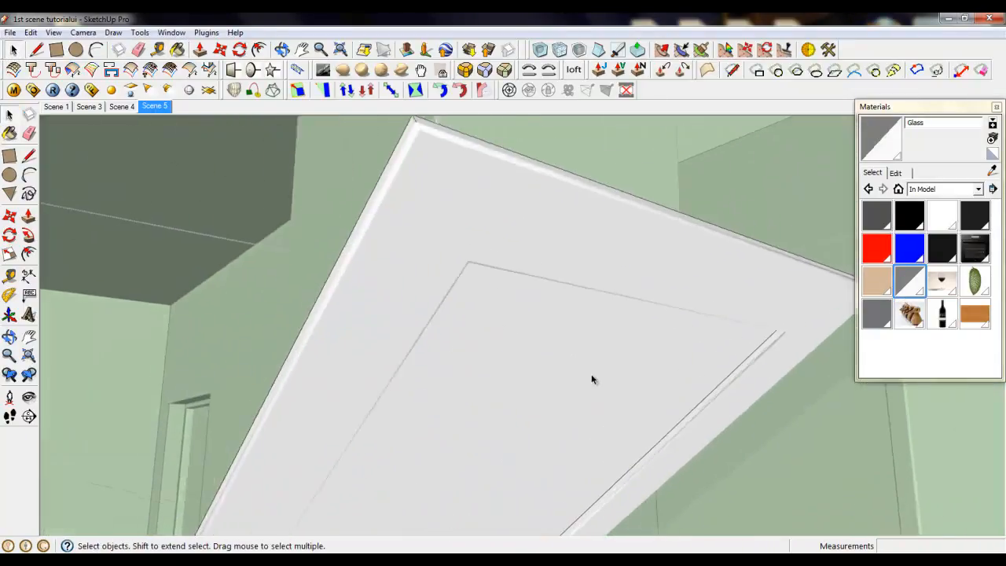
scroll(592, 380, "down", 3)
left_click(498, 241)
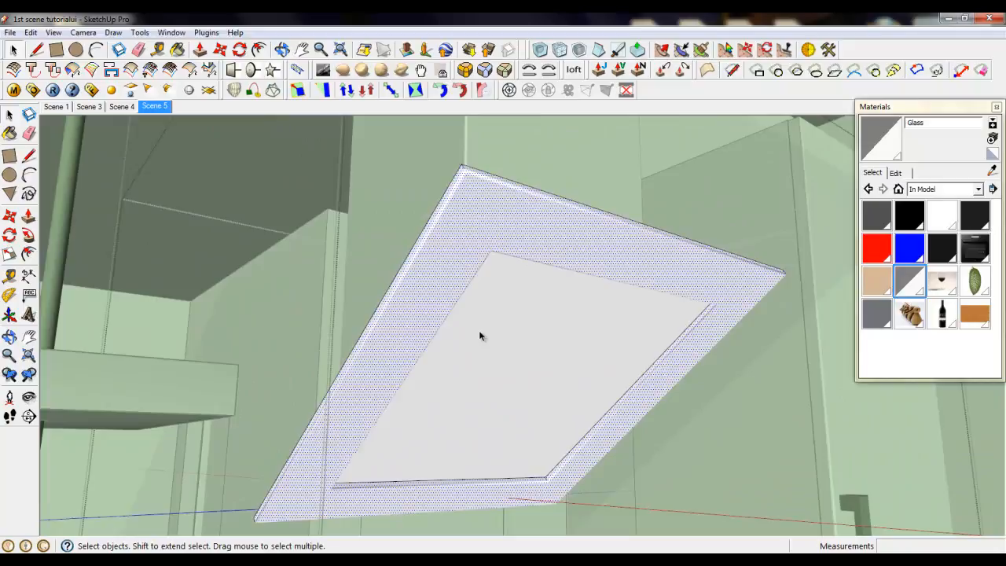
left_click(591, 335)
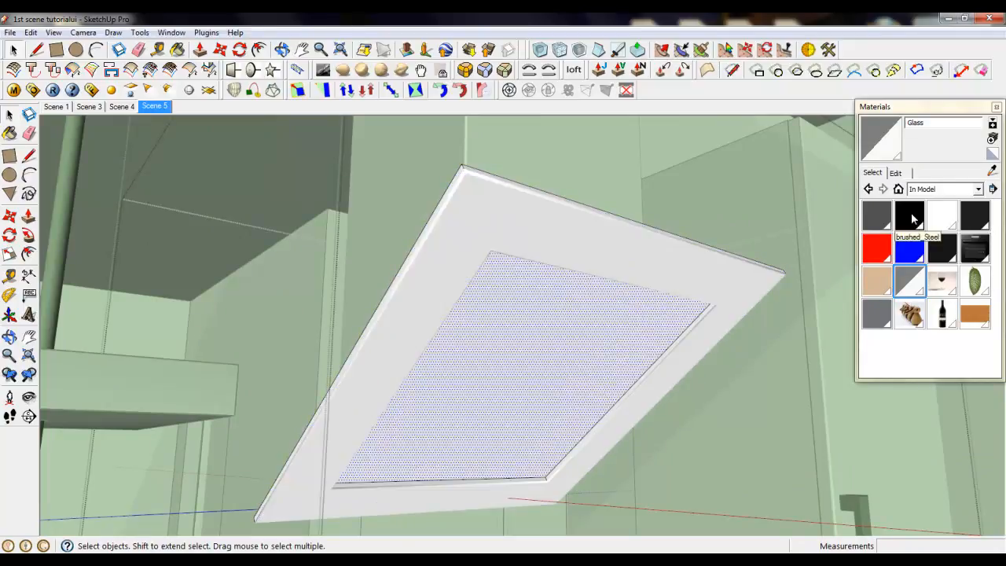
left_click(940, 248)
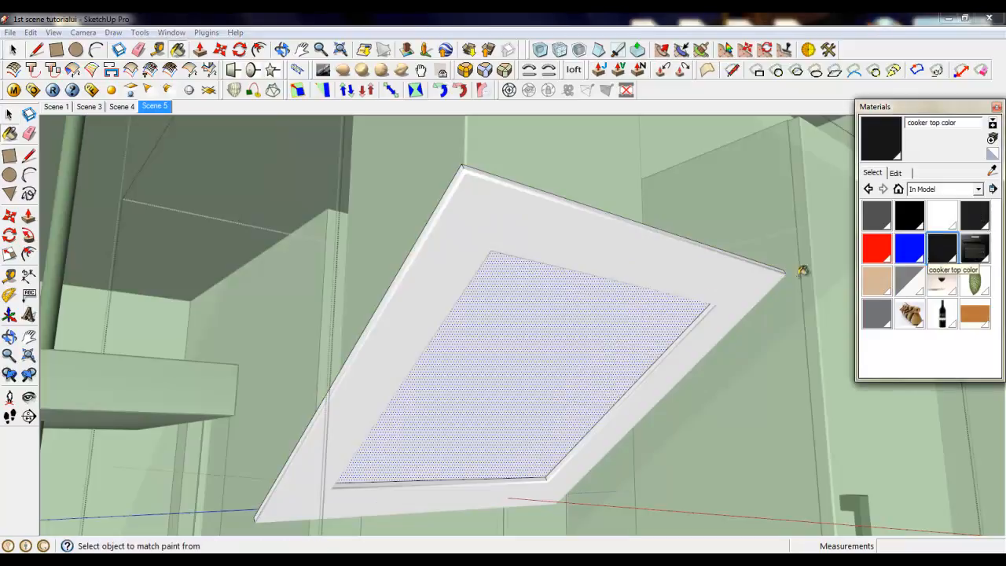
left_click(478, 418)
left_click(448, 220)
middle_click_drag(531, 269, 546, 314)
left_click(11, 51)
scroll(564, 405, "down", 4)
right_click(536, 206)
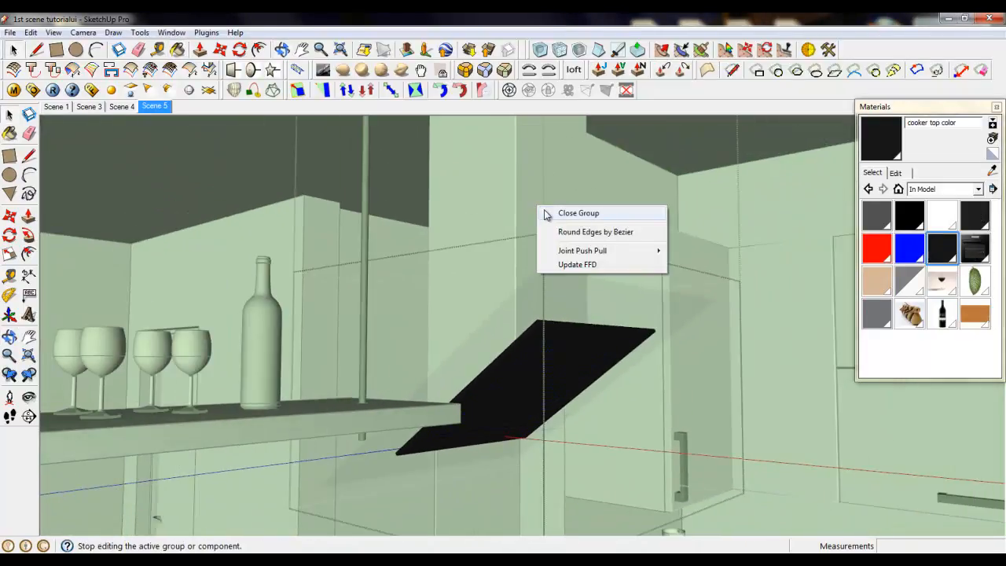
left_click(550, 209)
Step: Paint the range hood's chimney with cooker top color and close the hood's group
left_click(536, 197)
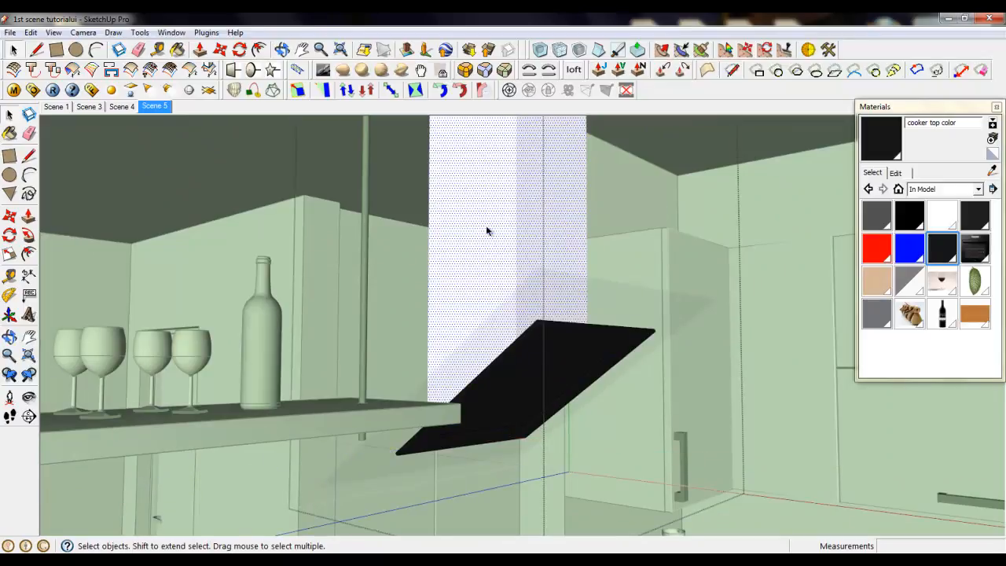
scroll(564, 273, "down", 2)
middle_click_drag(567, 276, 590, 284)
scroll(561, 157, "up", 1)
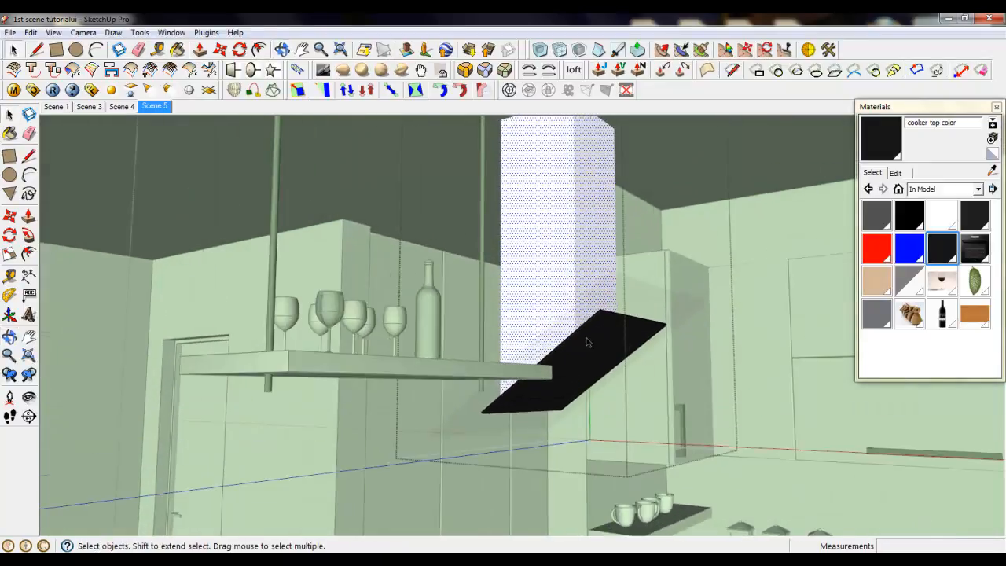
scroll(589, 343, "down", 1)
left_click(949, 240)
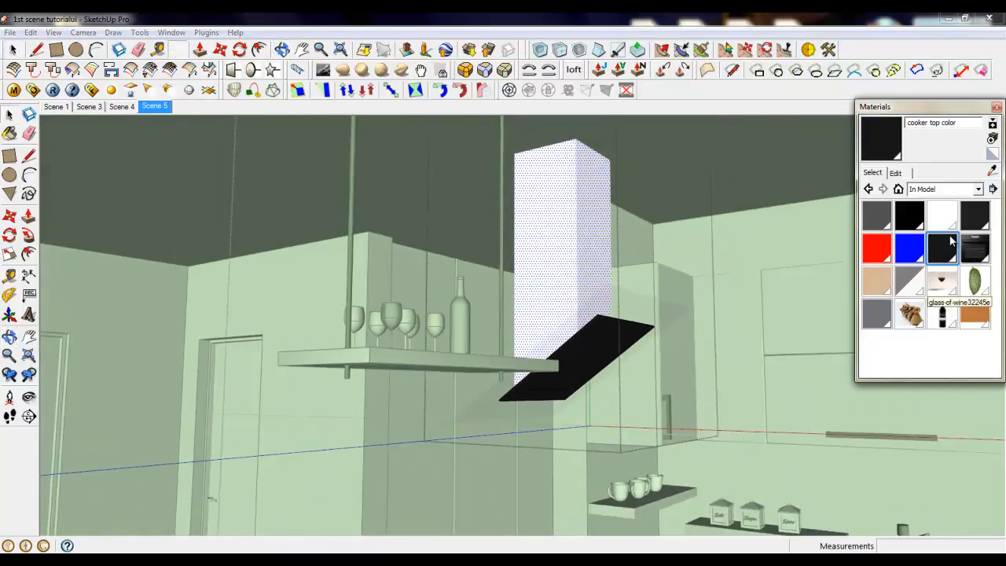
left_click(588, 204)
scroll(588, 206, "down", 2)
right_click(693, 236)
left_click(712, 246)
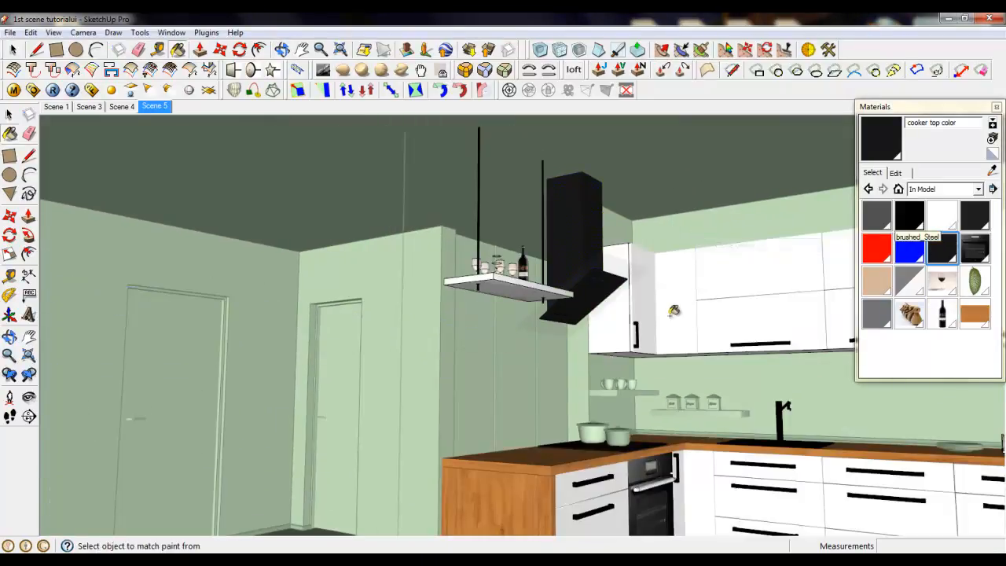
Step: Close the group still open around the range hood and hanging shelf
middle_click_drag(672, 313, 730, 319)
right_click(730, 366)
left_click(748, 377)
scroll(910, 469, "up", 2)
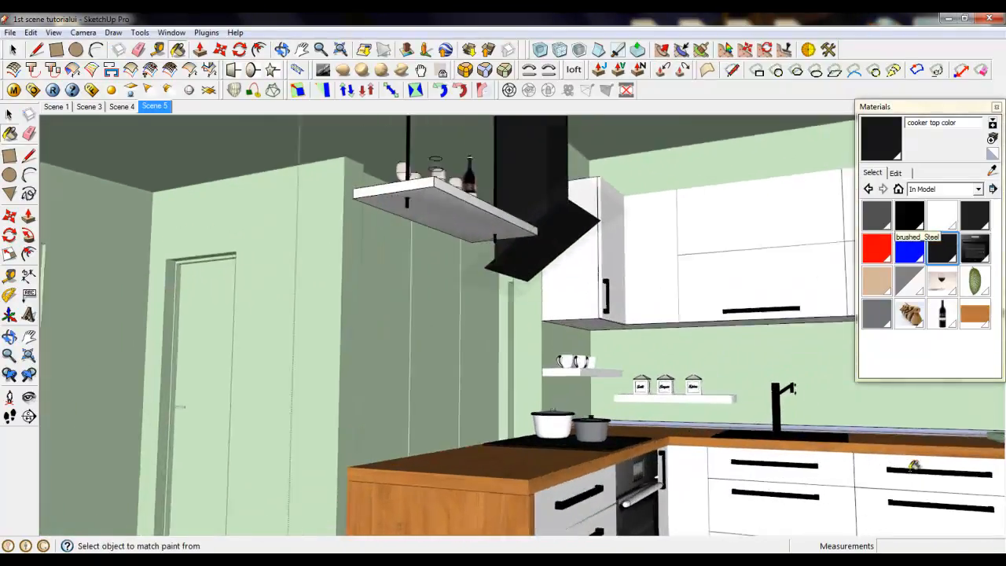
Step: Open the group of the bread box at the end of the countertop and select its inner lid group
scroll(913, 467, "down", 3)
middle_click_drag(674, 404, 725, 439)
left_click(29, 397)
left_click_drag(521, 312, 655, 404)
left_click_drag(534, 369, 573, 364)
middle_click_drag(574, 365, 559, 365)
scroll(690, 294, "up", 8)
middle_click_drag(425, 343, 473, 348)
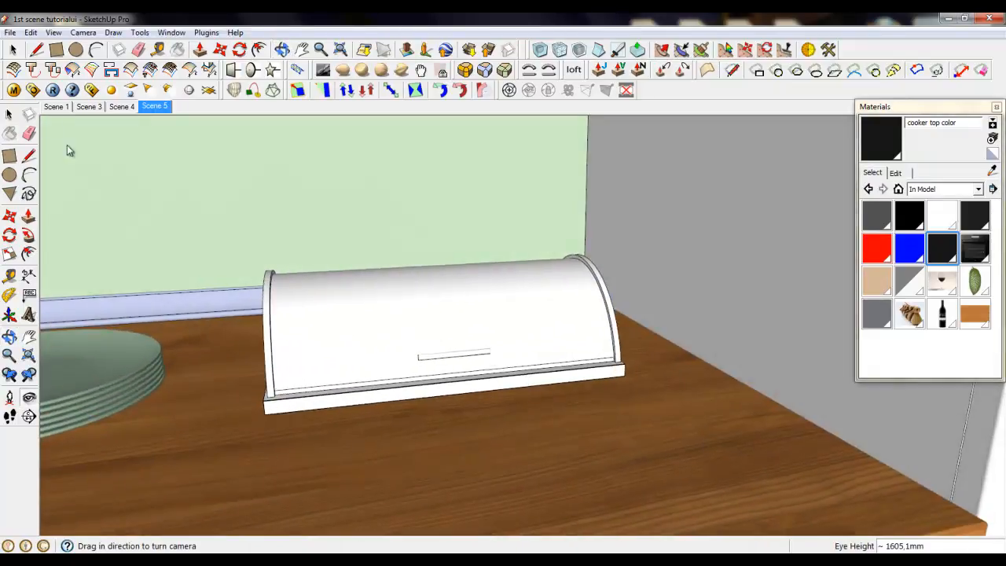
left_click(14, 50)
double_click(365, 281)
left_click(385, 296)
Step: Open the bread box's inner lid group and paint its curved surface, trying brushed_Steel before settling on Metal_Iron
scroll(668, 395, "down", 4)
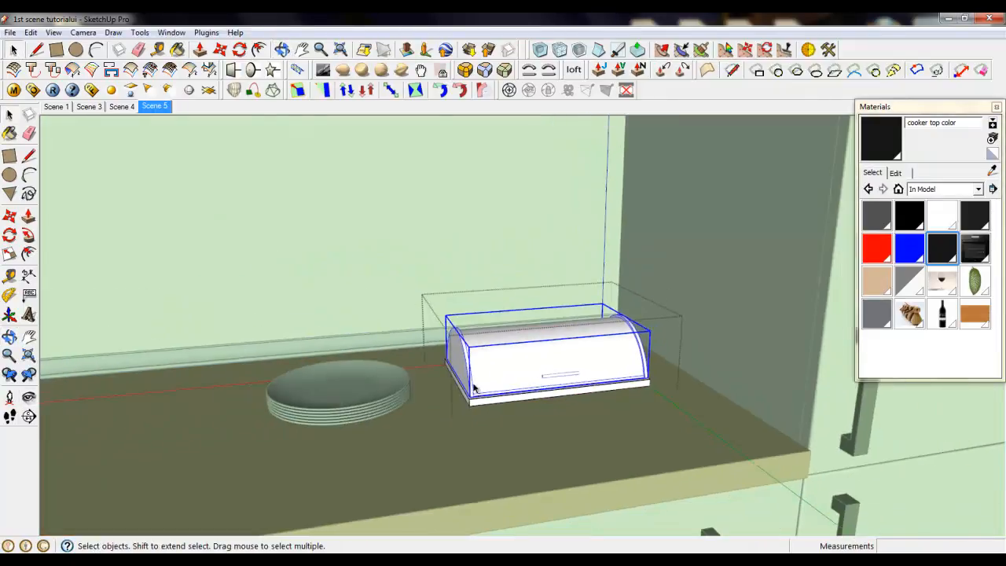
scroll(473, 386, "up", 5)
triple_click(554, 315)
scroll(494, 330, "up", 2)
left_click(532, 351)
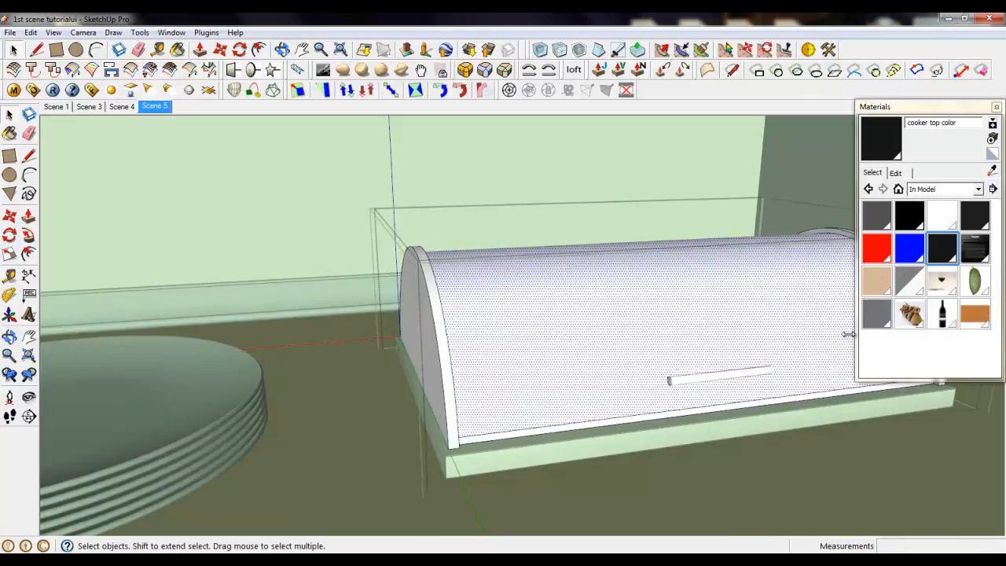
left_click(900, 217)
left_click(645, 288)
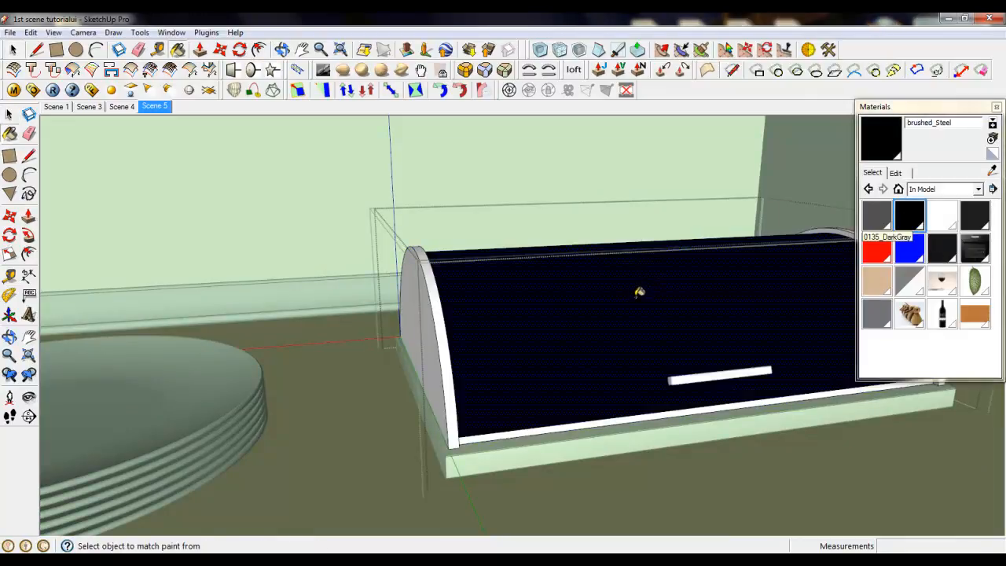
left_click(878, 313)
left_click(652, 297)
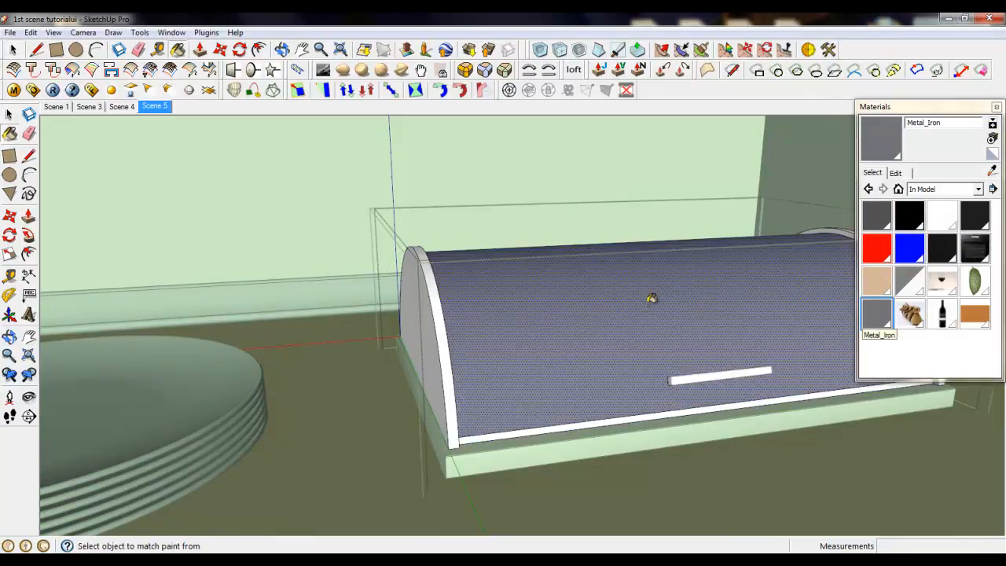
Step: Close the bread box's inner lid group and its outer group
scroll(472, 310, "up", 4)
scroll(572, 329, "down", 3)
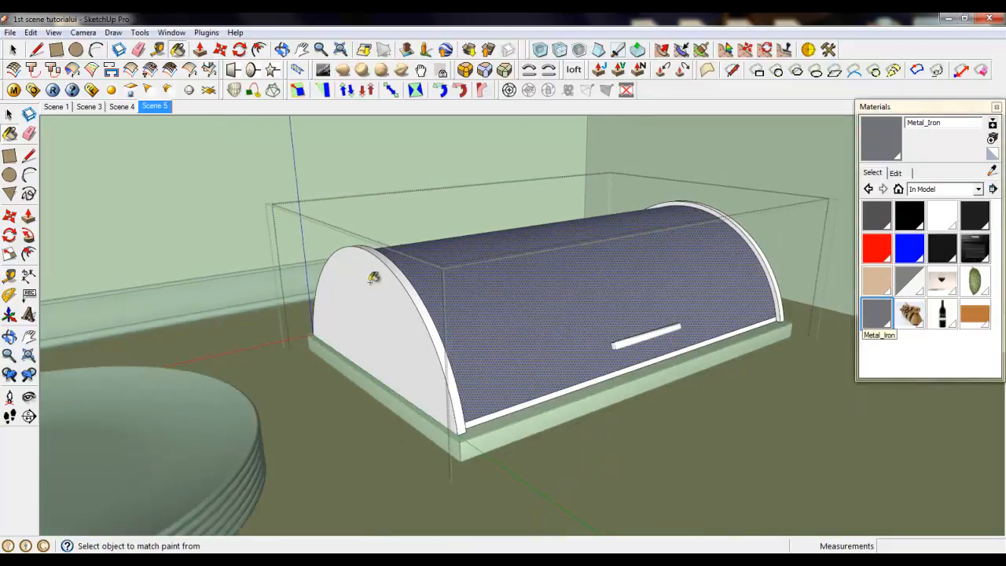
left_click(15, 52)
right_click(189, 175)
left_click(201, 185)
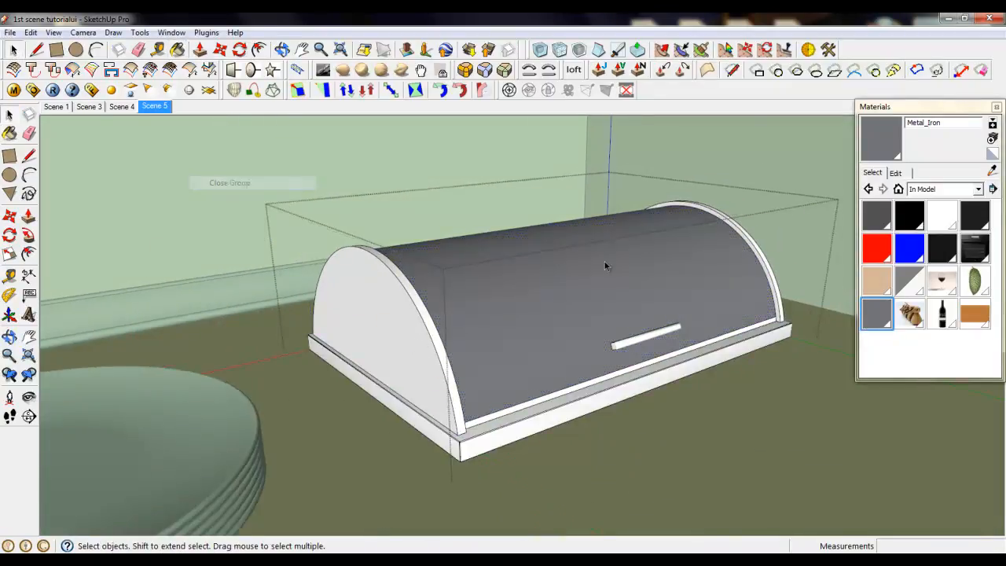
scroll(606, 265, "down", 3)
middle_click_drag(434, 319, 346, 303)
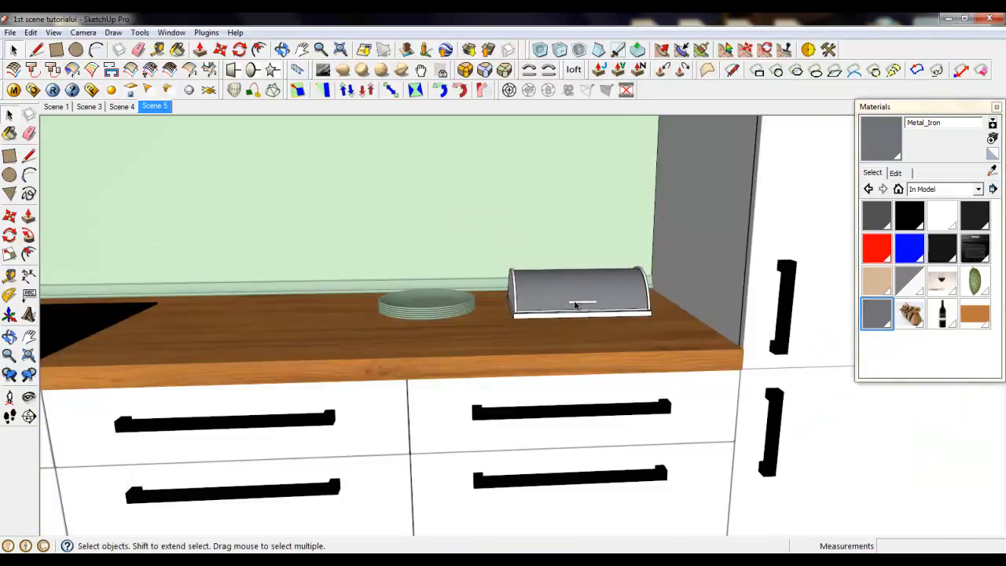
Step: Look over the kitchen's cabinet and drawer fronts around the sink and oven
scroll(674, 277, "down", 3)
scroll(674, 276, "down", 2)
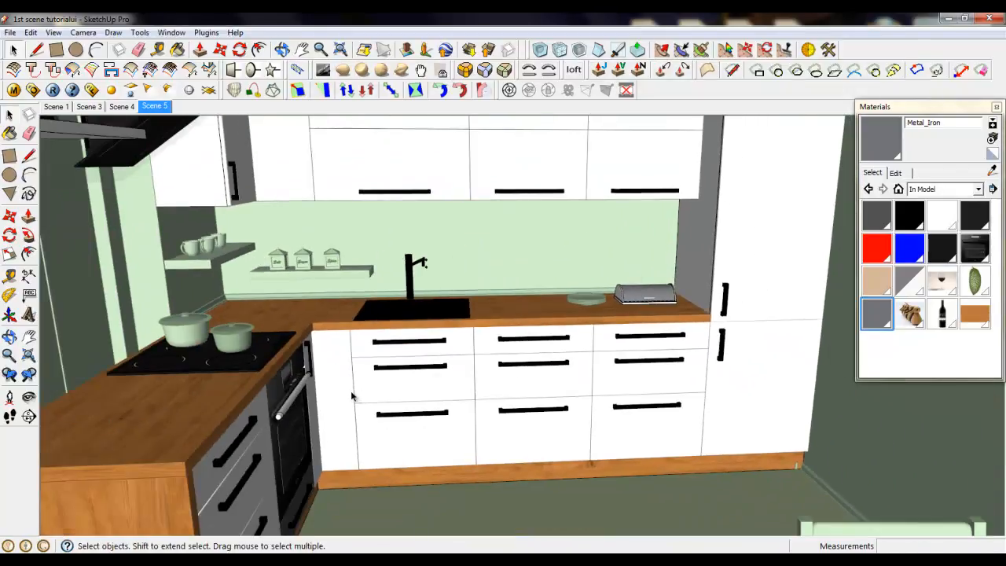
scroll(352, 395, "up", 3)
scroll(398, 341, "down", 2)
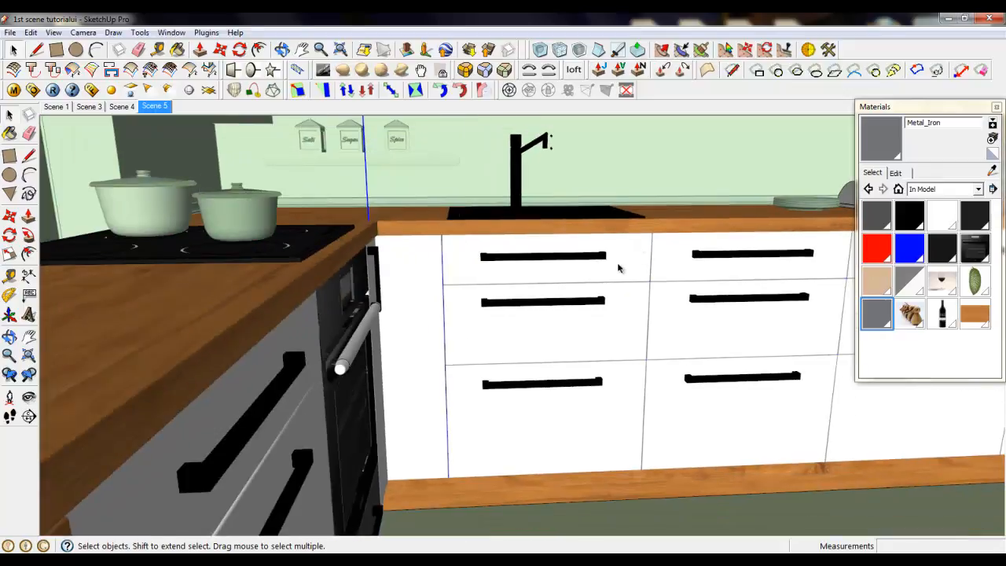
middle_click_drag(567, 300, 539, 303)
scroll(472, 254, "down", 3)
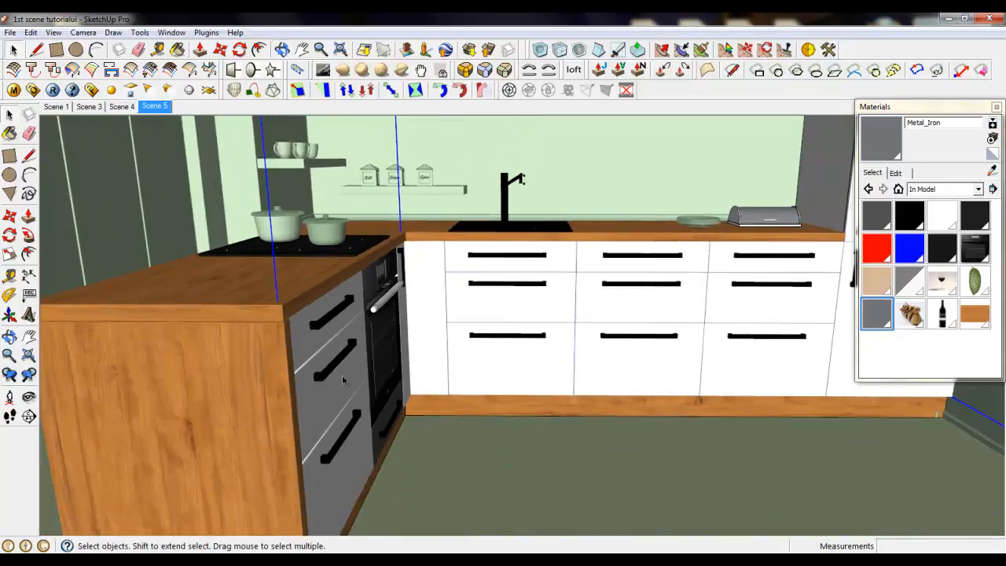
scroll(225, 384, "down", 3)
scroll(232, 399, "up", 2)
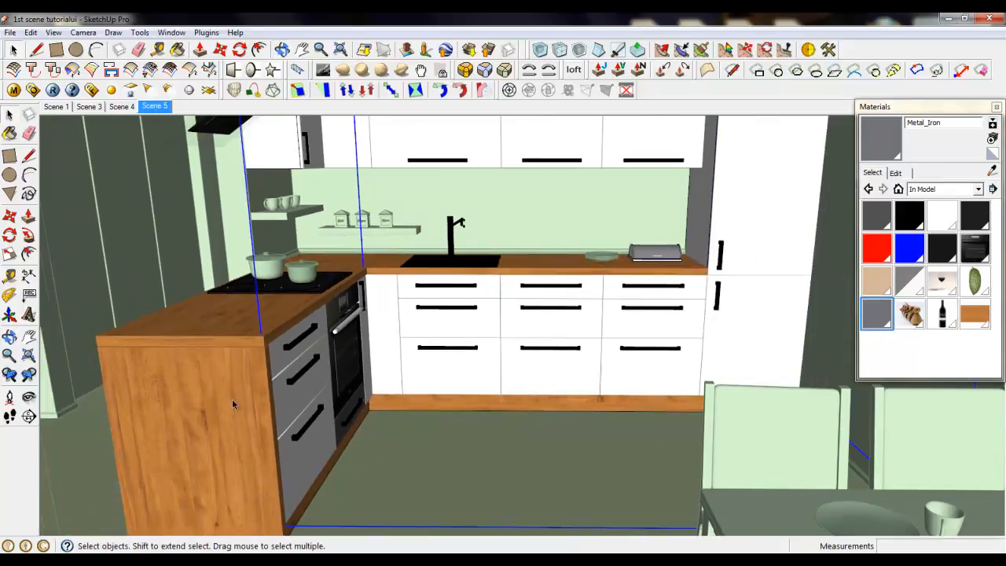
Step: Create a new V-Ray scene material and rename it Kitchen white
left_click(13, 89)
right_click(308, 202)
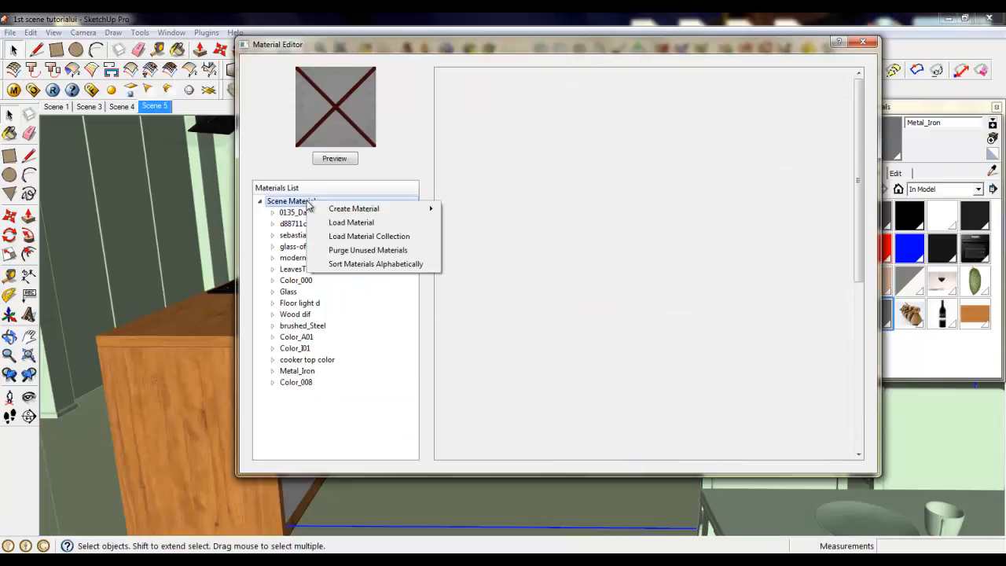
mouse_move(408, 209)
left_click(468, 239)
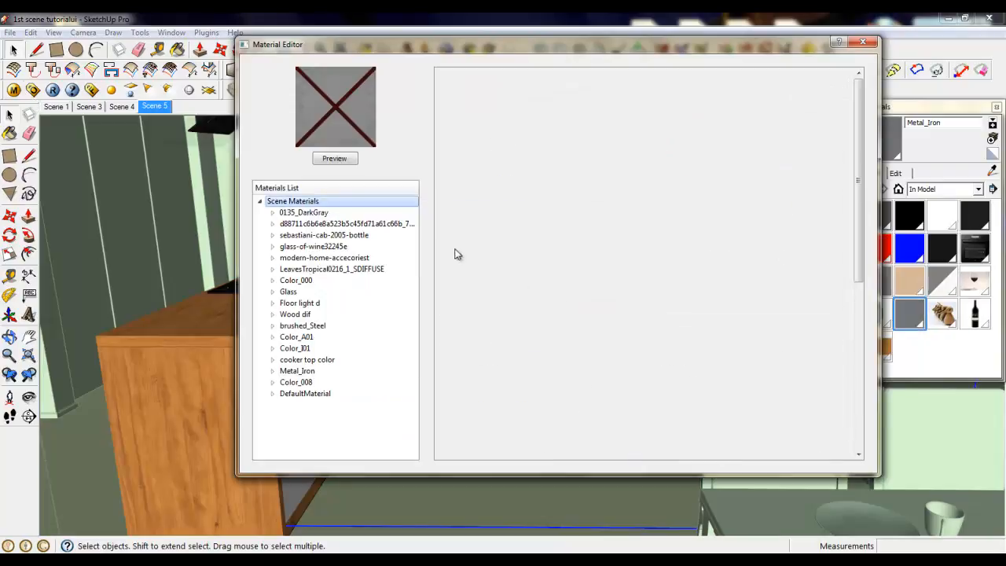
left_click(323, 394)
right_click(324, 394)
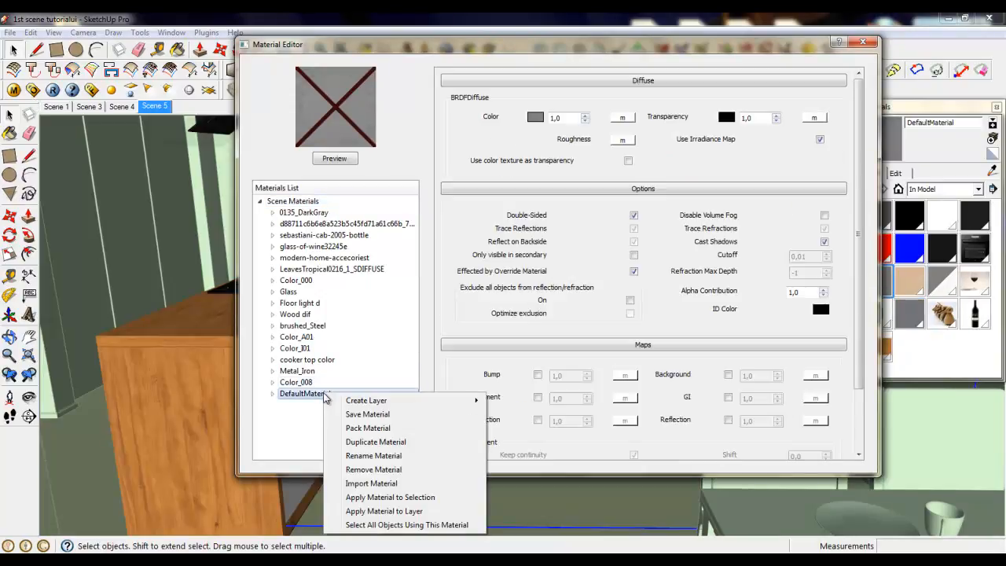
left_click(373, 456)
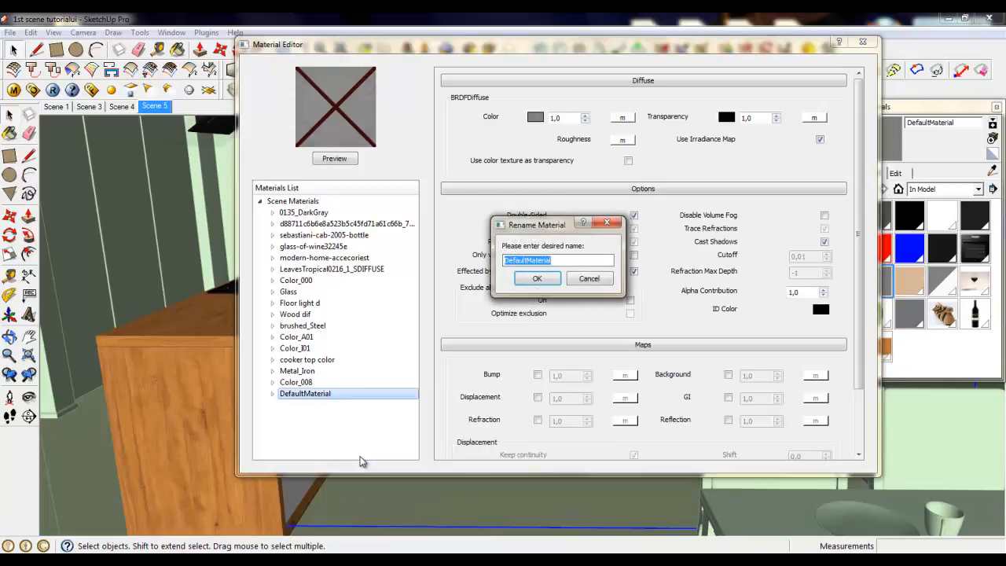
type("Kitchen white")
key("Return")
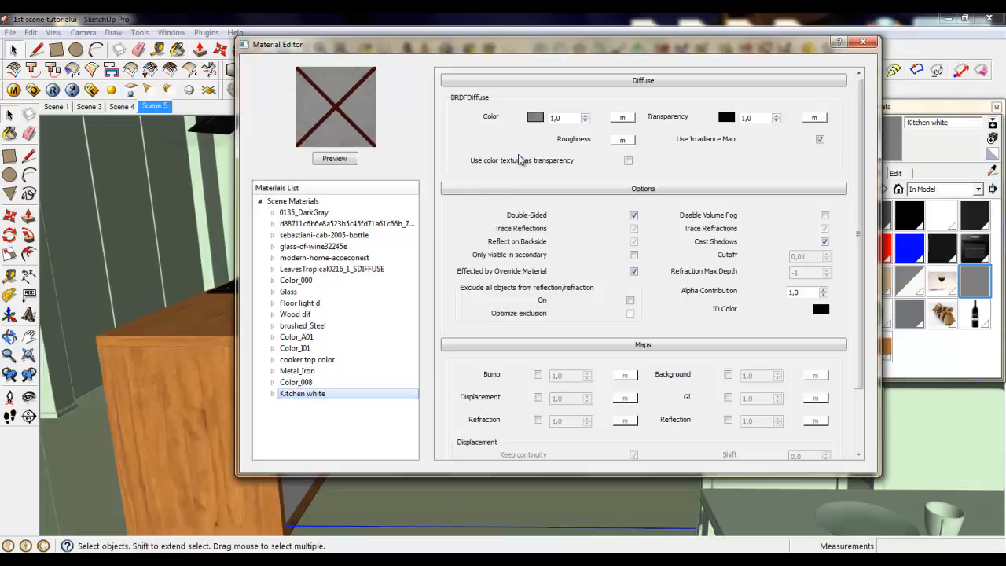
Step: Set the Kitchen white diffuse color to red 243, green 243, blue 228
left_click(535, 117)
left_click_drag(650, 246, 650, 189)
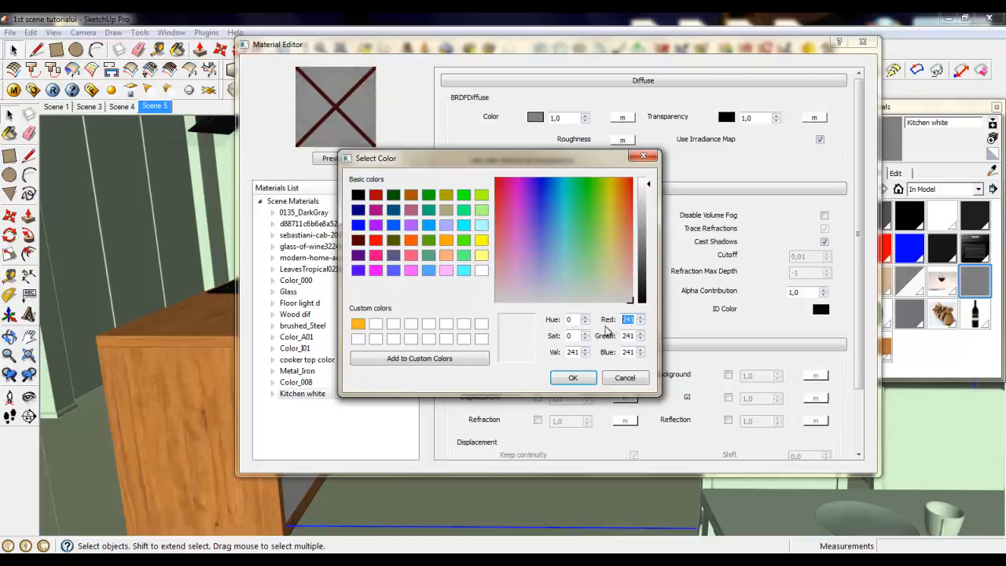
type("243")
type("243")
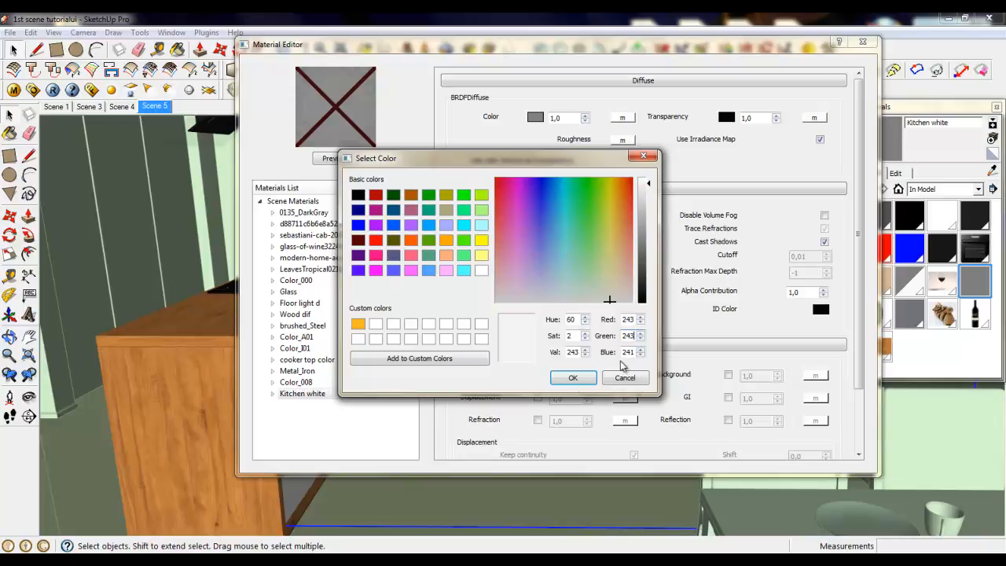
type("228")
left_click(582, 378)
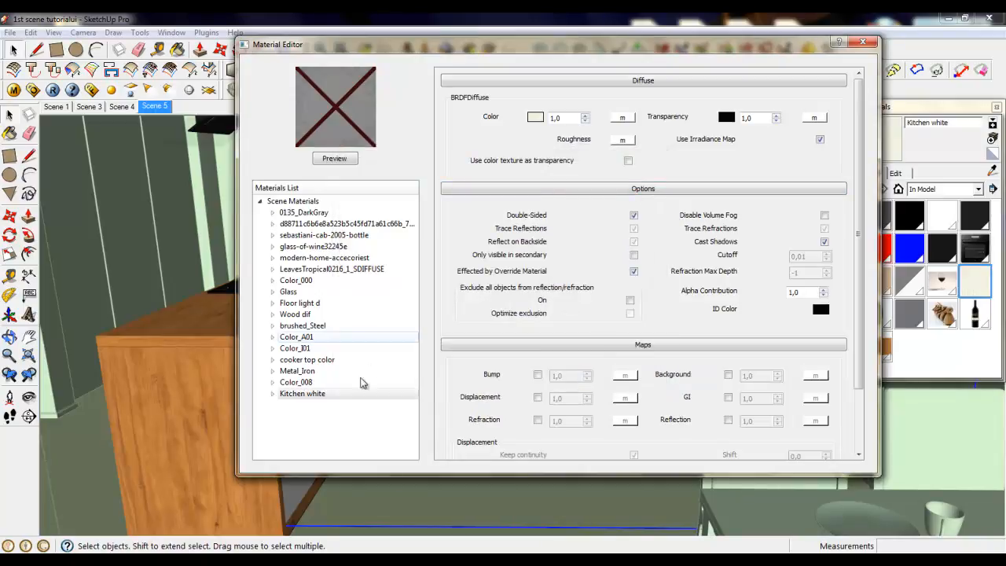
Step: Add a reflection layer to Kitchen white and give it a TexFresnel reflection map with an IOR of 2,0
right_click(313, 394)
mouse_move(440, 403)
left_click(499, 418)
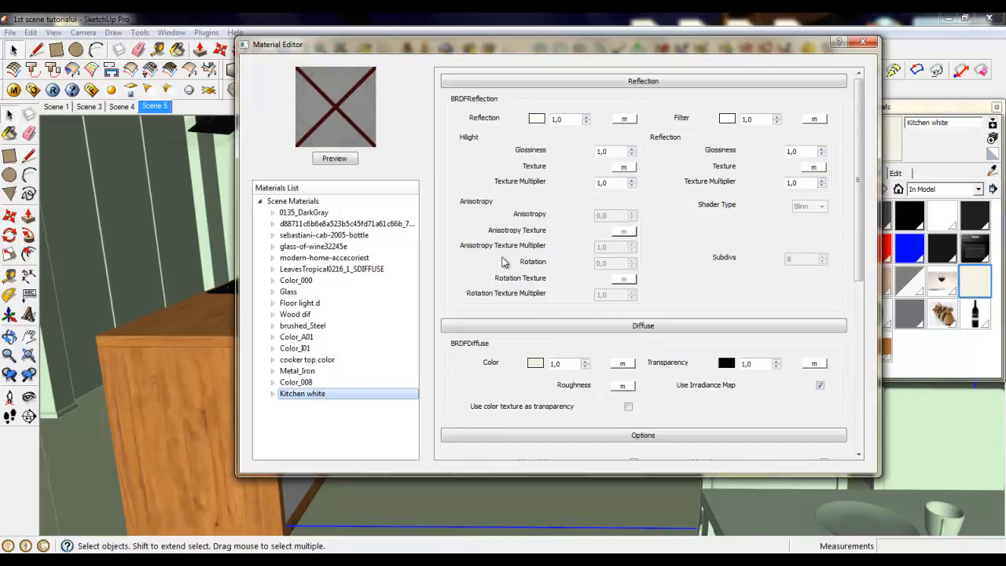
left_click(624, 118)
left_click(289, 225)
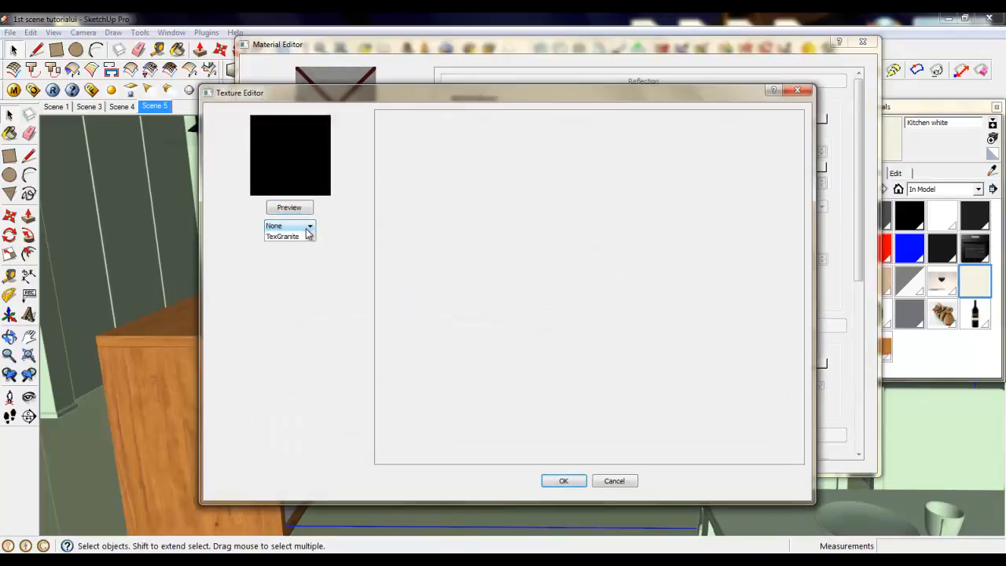
left_click(283, 315)
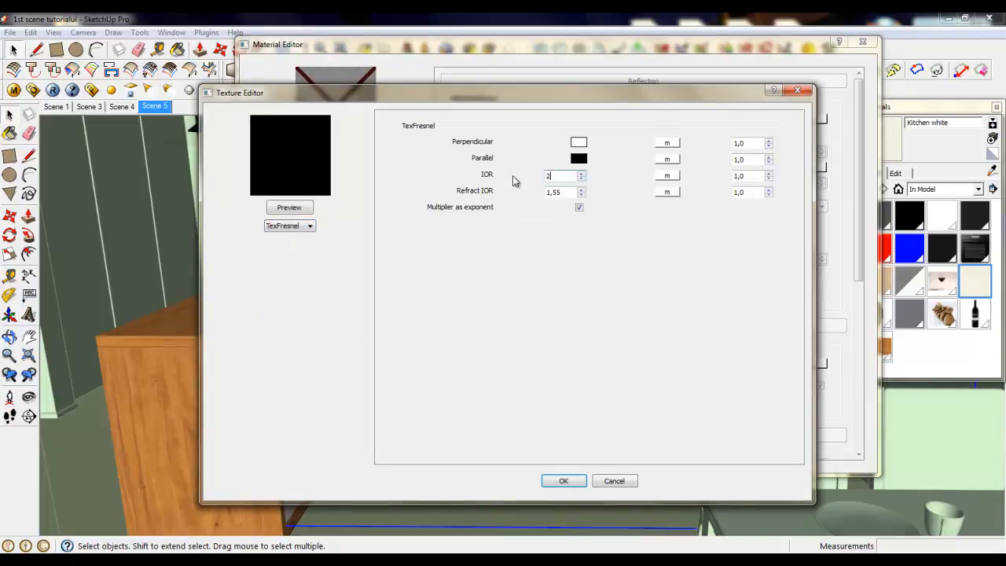
type(",0")
left_click(571, 481)
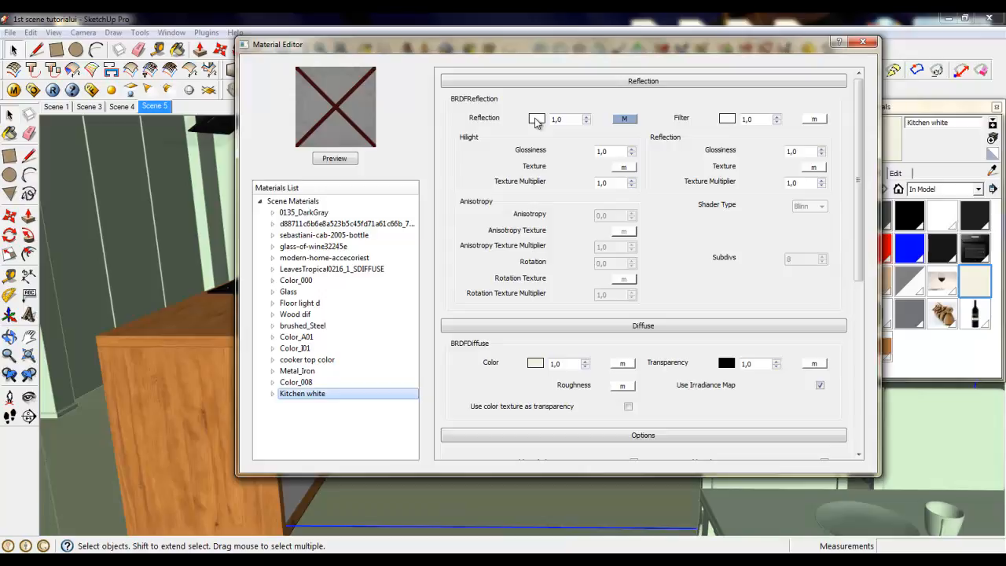
Step: Set Kitchen white's reflection color to a light grey of RGB 230 and its filter color to RGB 223
left_click(536, 119)
left_click(648, 190)
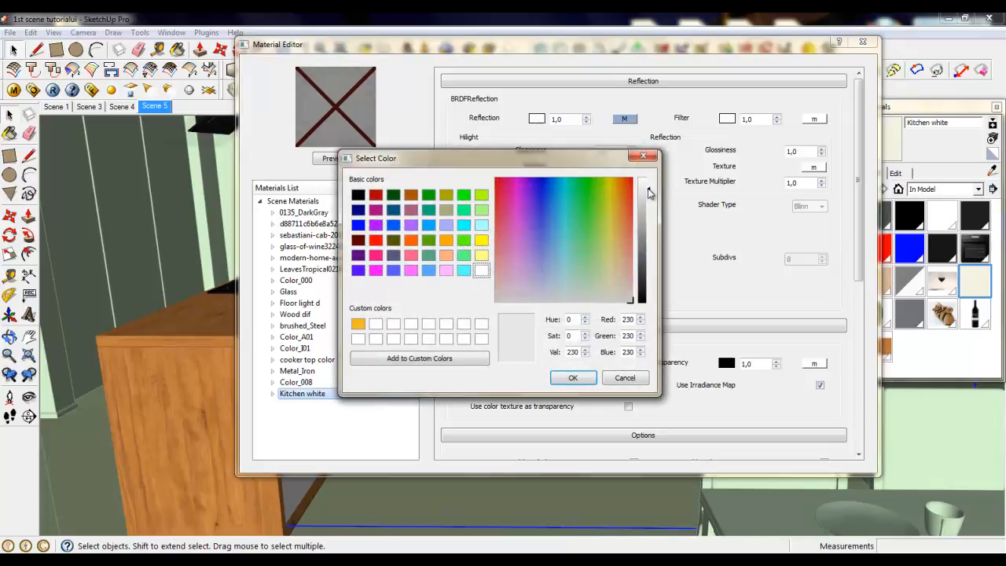
left_click(573, 377)
left_click(727, 118)
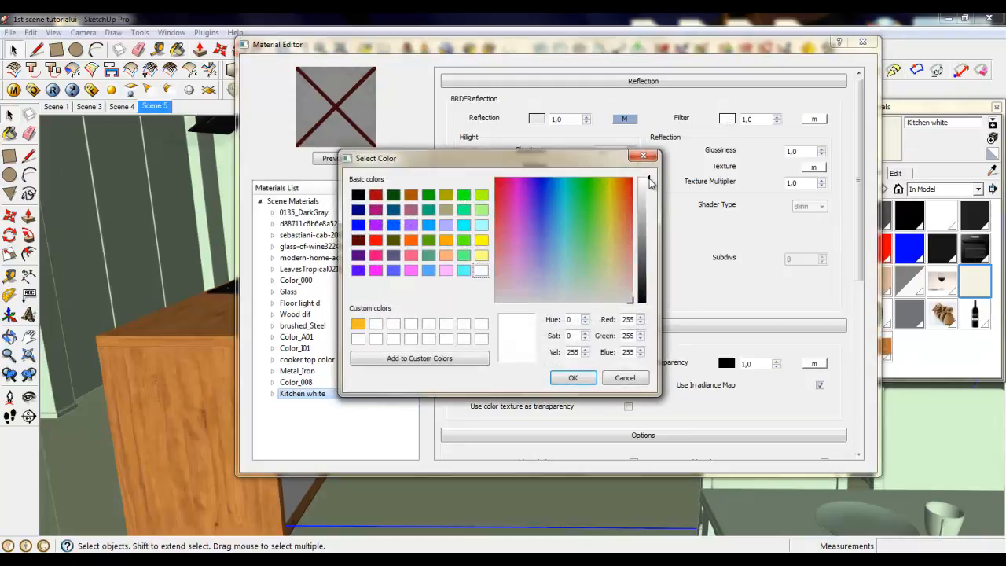
left_click_drag(652, 176, 657, 208)
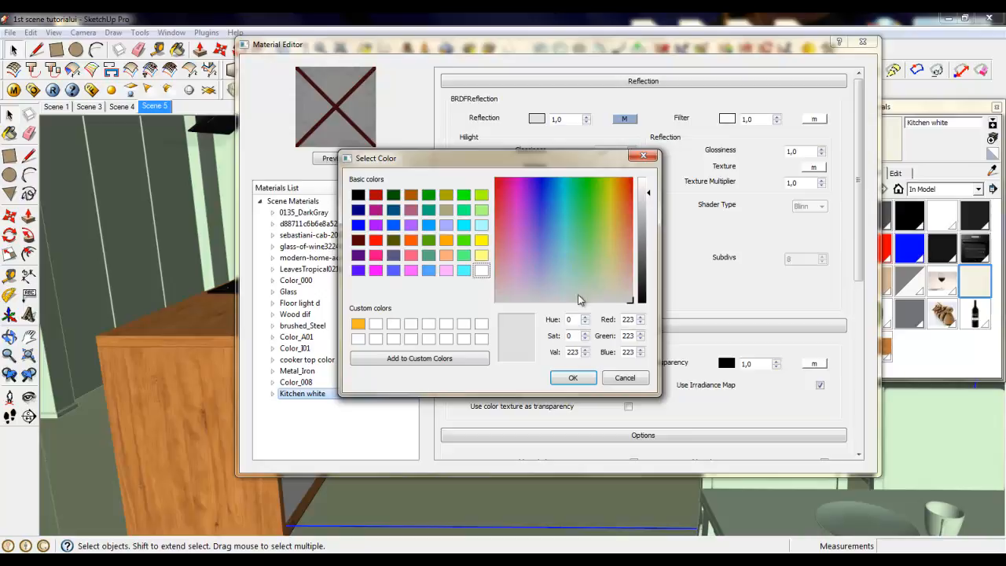
left_click(573, 377)
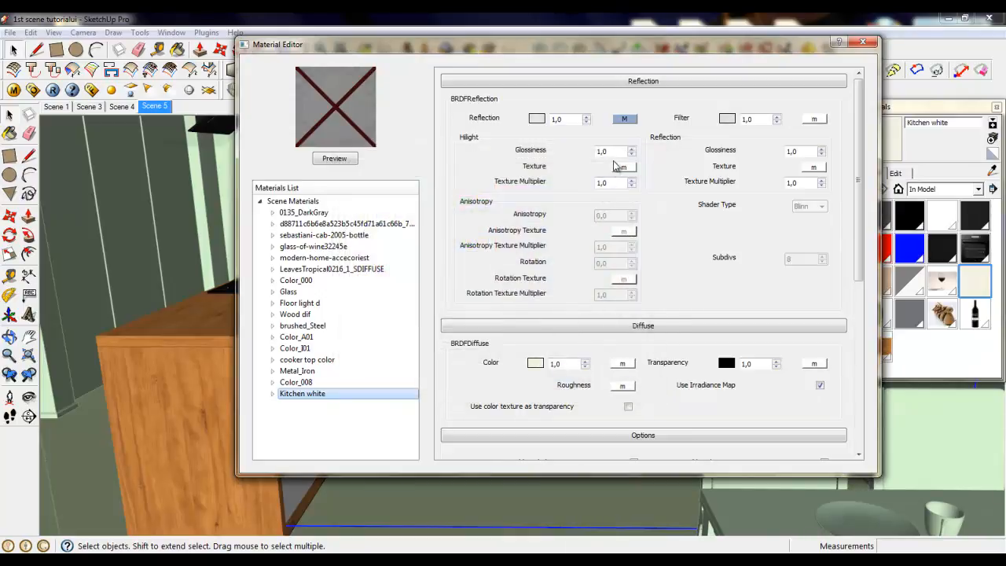
Step: Set the highlight and reflection glossiness to 0,98, choose the Phong shader type, and close the Material Editor
left_click_drag(614, 151, 590, 153)
left_click_drag(802, 152, 769, 164)
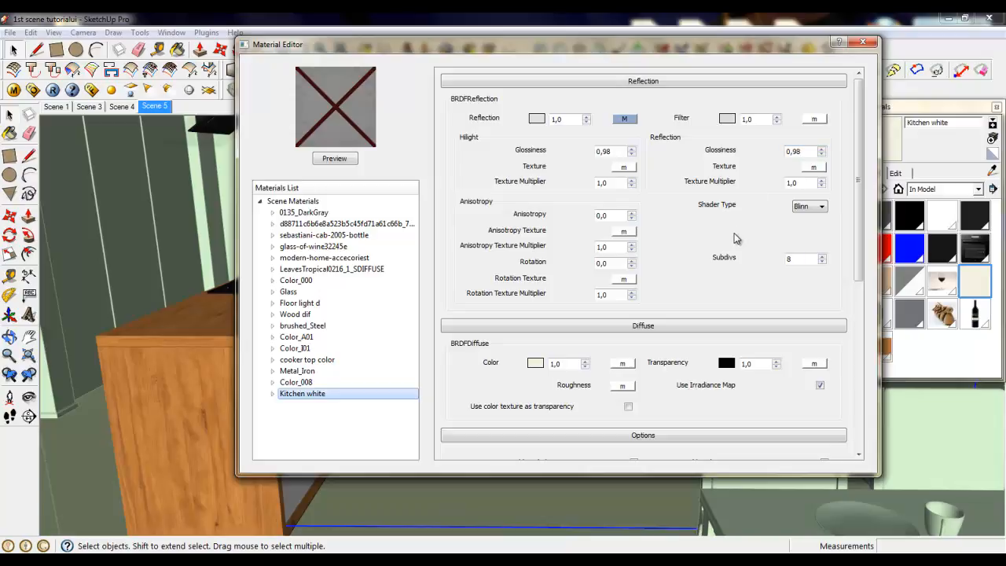
left_click(800, 208)
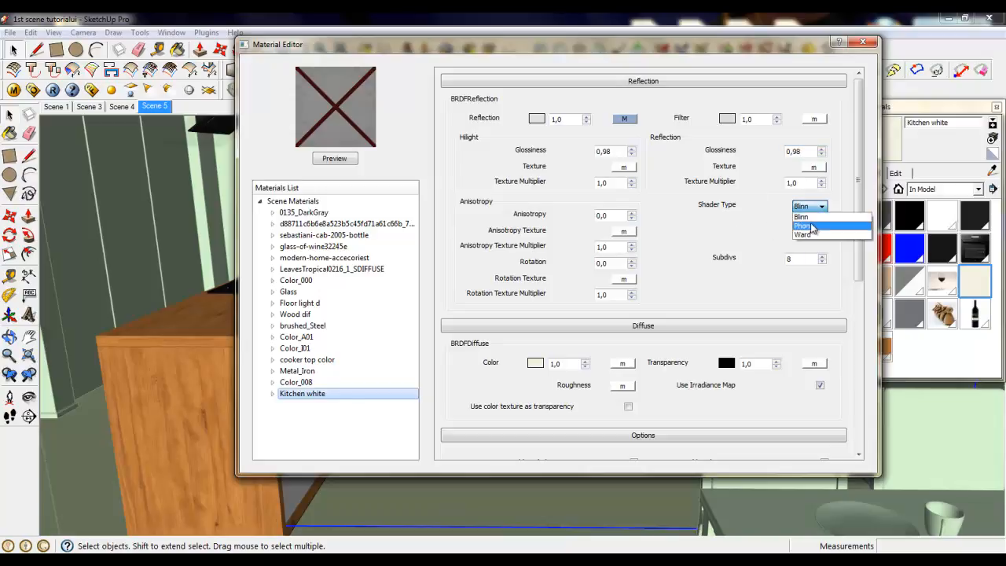
left_click(812, 227)
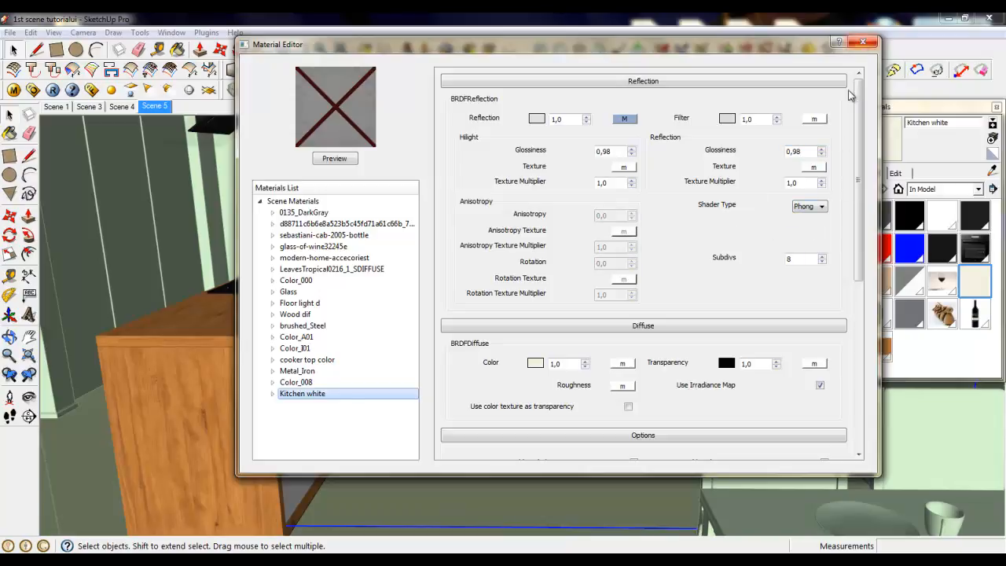
left_click(863, 42)
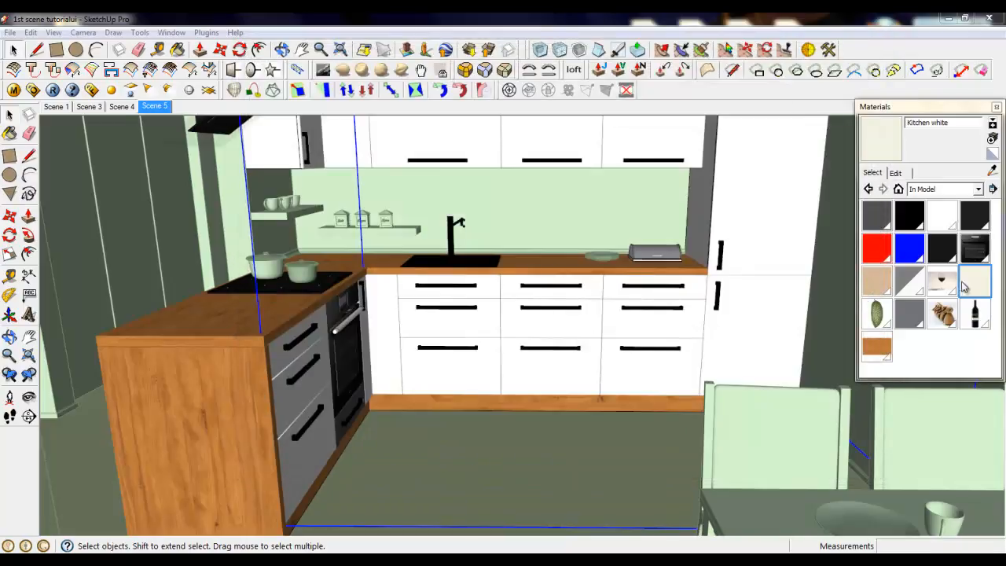
Step: Open the base and tall cabinet fronts group, select all its geometry, and paint it with the Kitchen white material
double_click(299, 414)
scroll(495, 405, "down", 2)
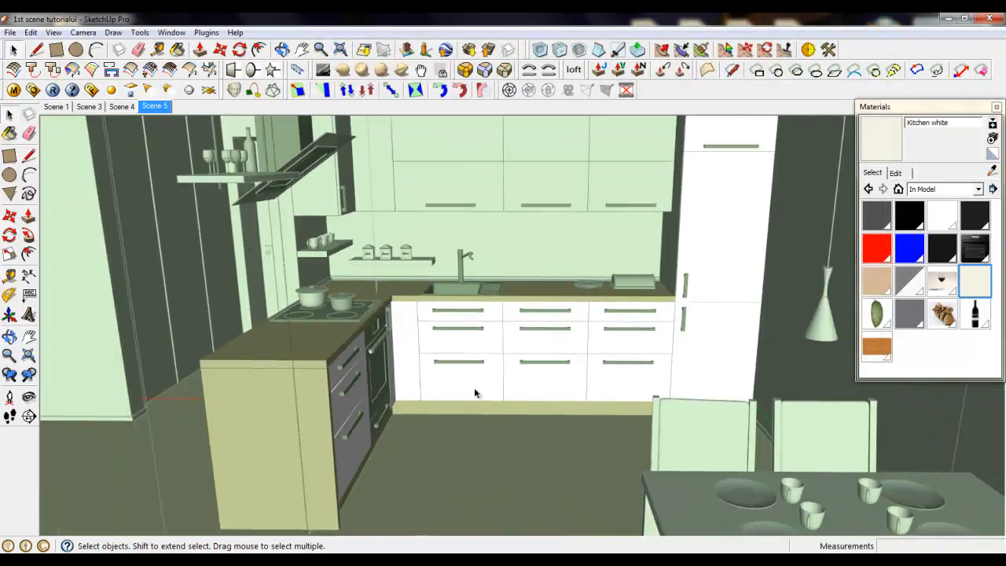
left_click(473, 384)
scroll(609, 429, "down", 1)
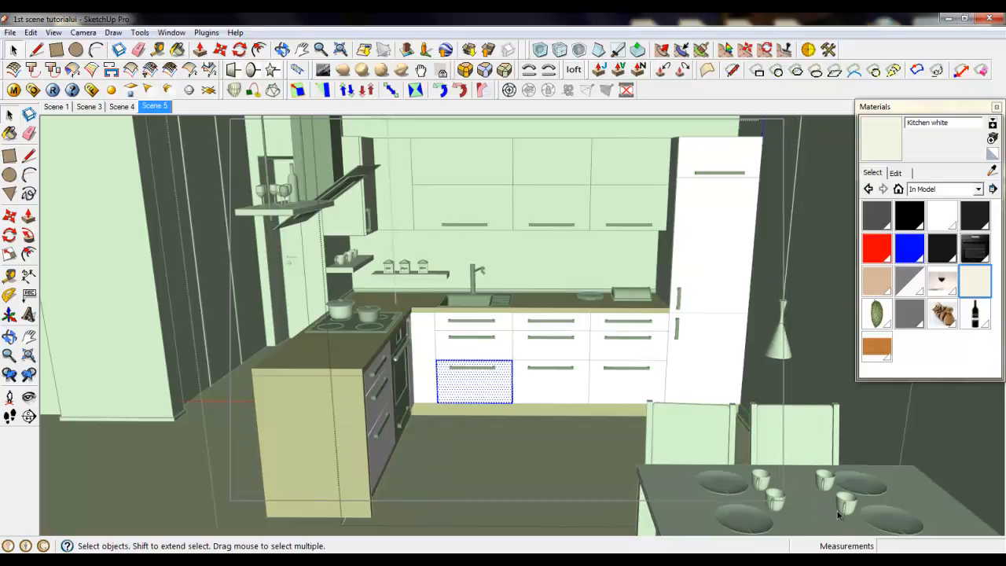
key("ctrl+a")
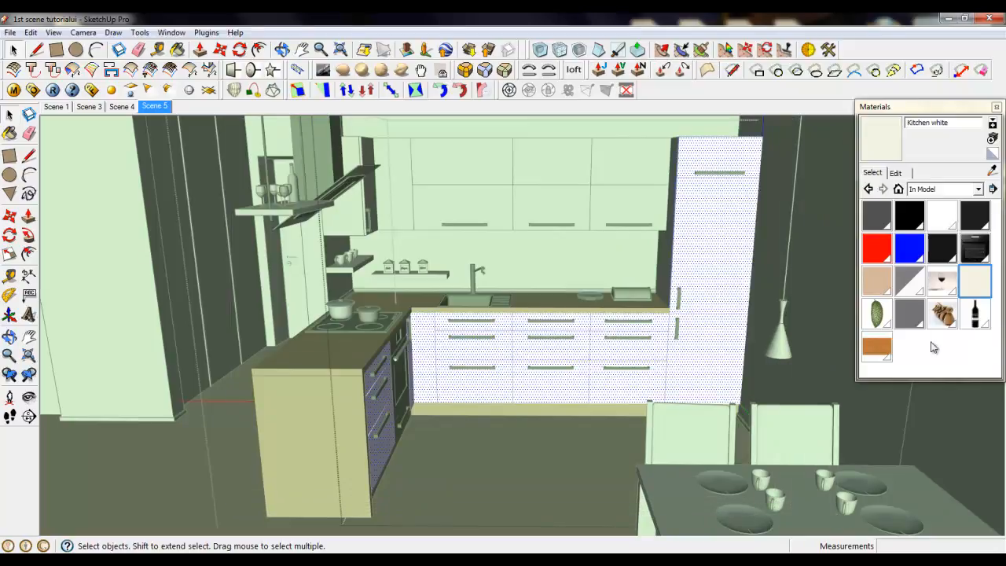
left_click(975, 275)
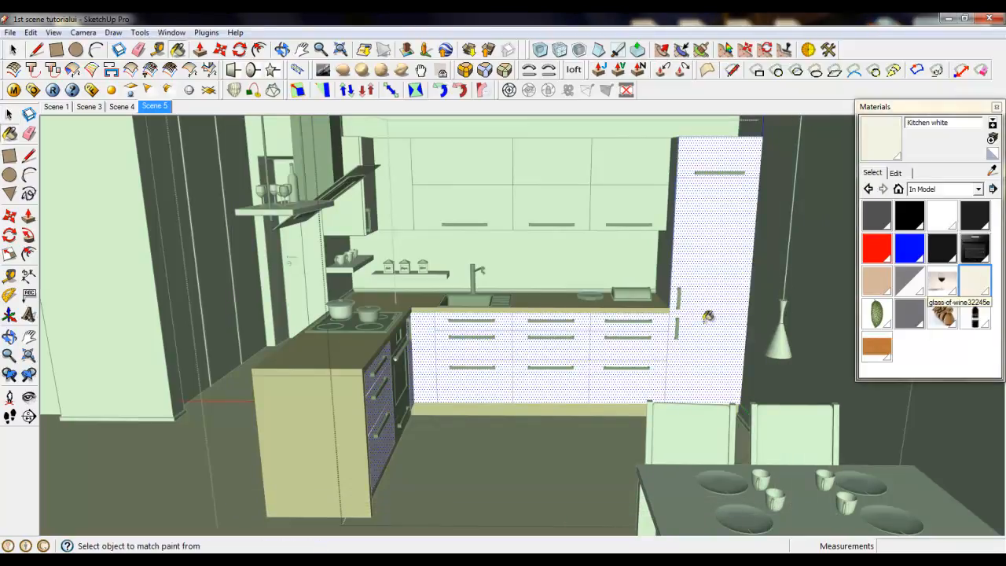
scroll(691, 338, "up", 4)
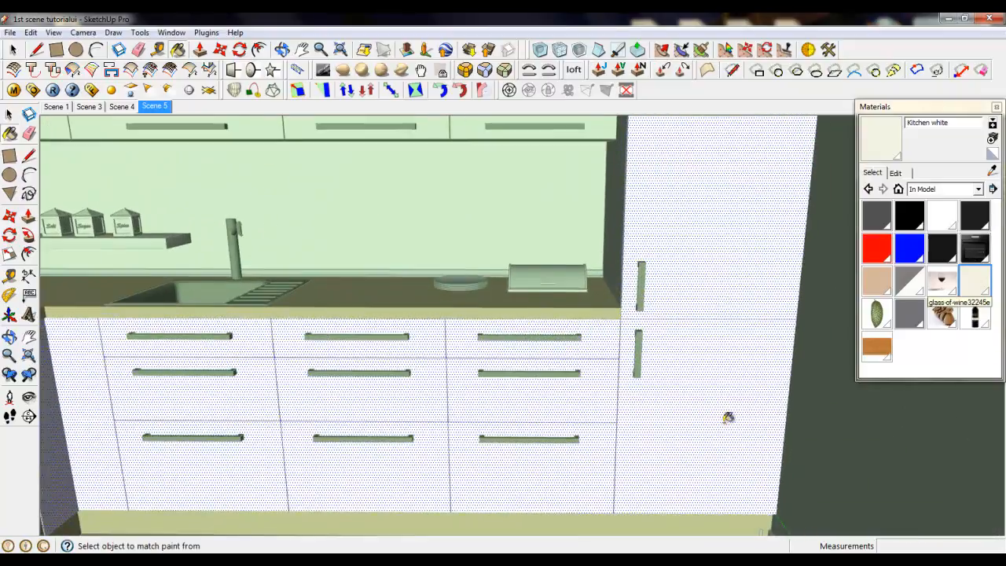
scroll(725, 418, "up", 3)
mouse_move(548, 401)
middle_mouse_down()
mouse_move(825, 319)
mouse_move(751, 383)
mouse_move(805, 364)
middle_mouse_up()
scroll(802, 317, "up", 4)
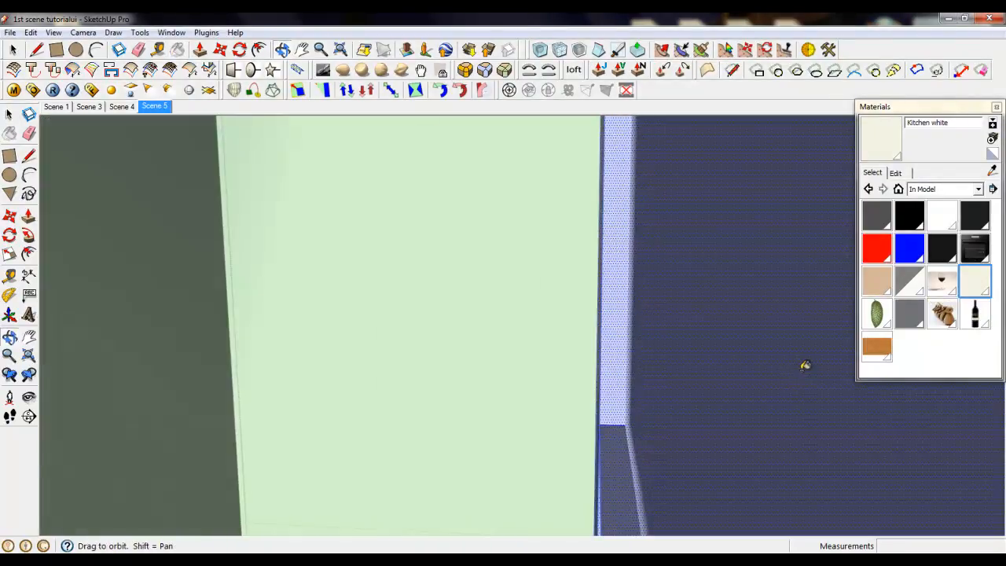
left_click(727, 338)
mouse_move(681, 325)
middle_mouse_down()
mouse_move(333, 349)
mouse_move(551, 337)
middle_mouse_up()
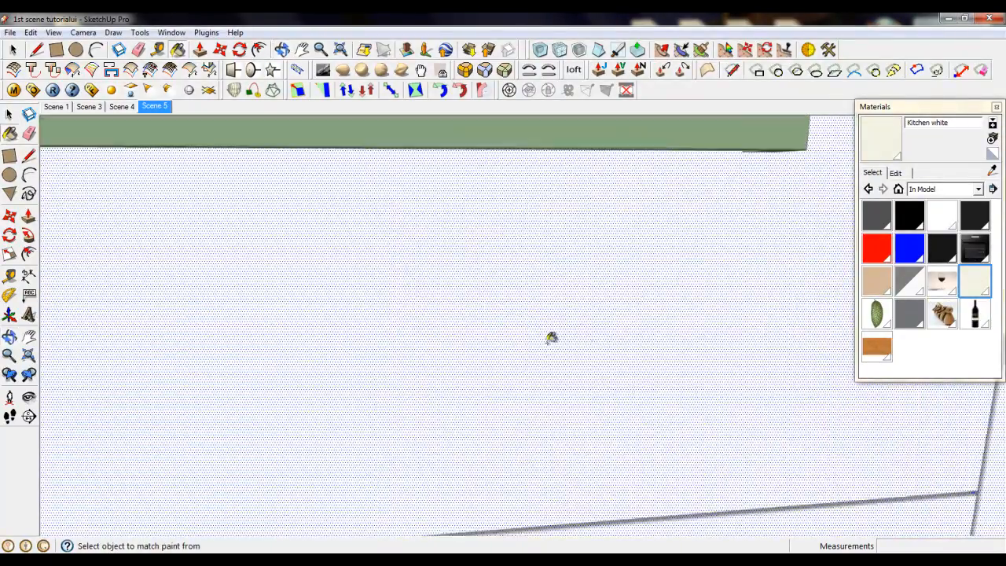
scroll(697, 337, "down", 8)
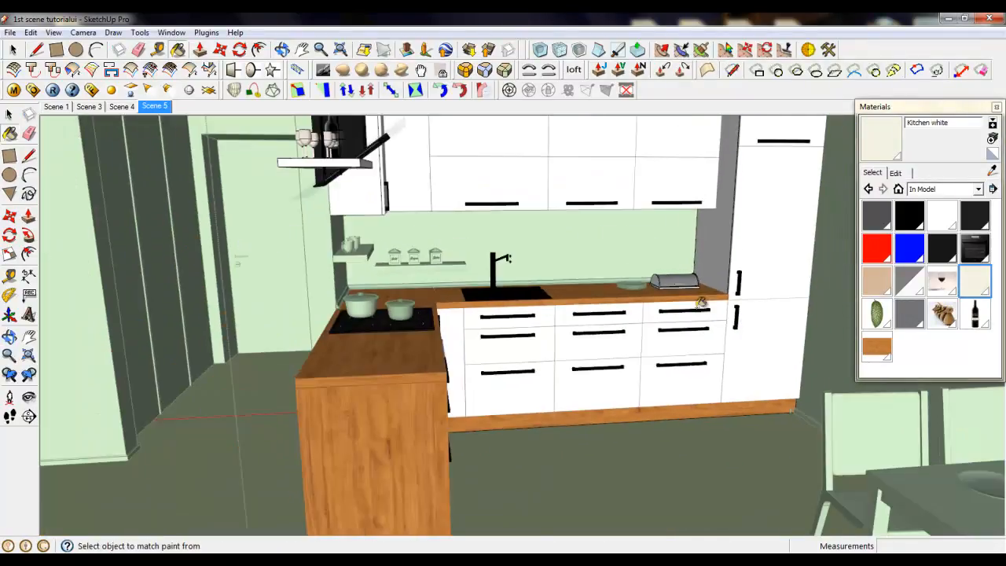
Step: Close the nested cabinet groups one after another to return to the top level of the scene
scroll(440, 217, "up", 1)
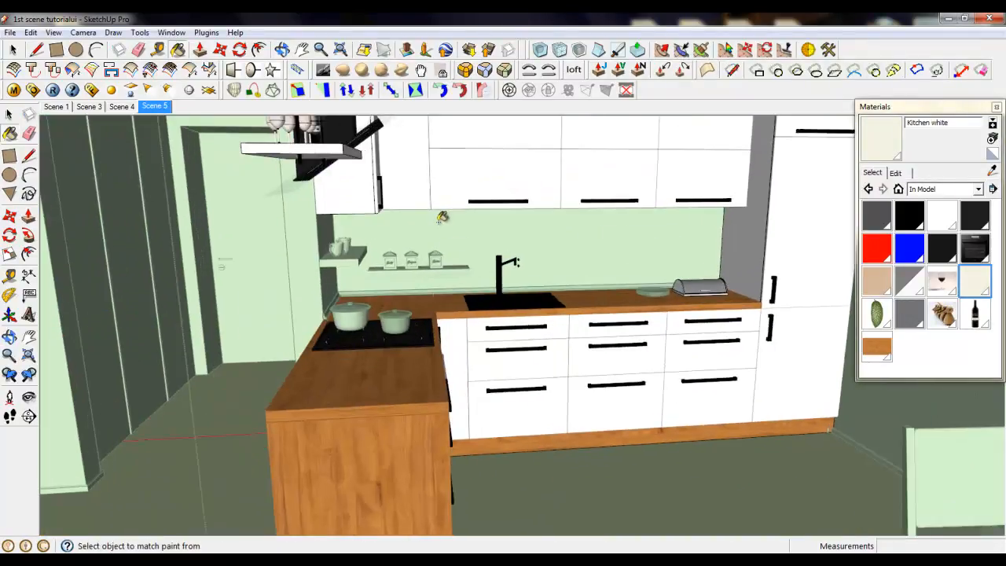
right_click(437, 225)
left_click(445, 233)
right_click(470, 237)
left_click(478, 244)
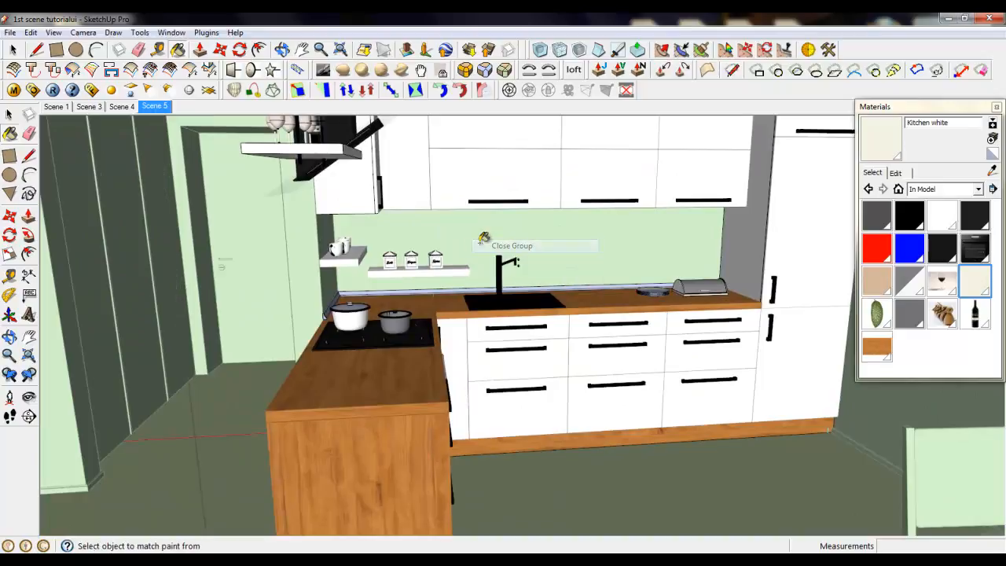
right_click(470, 232)
left_click(476, 239)
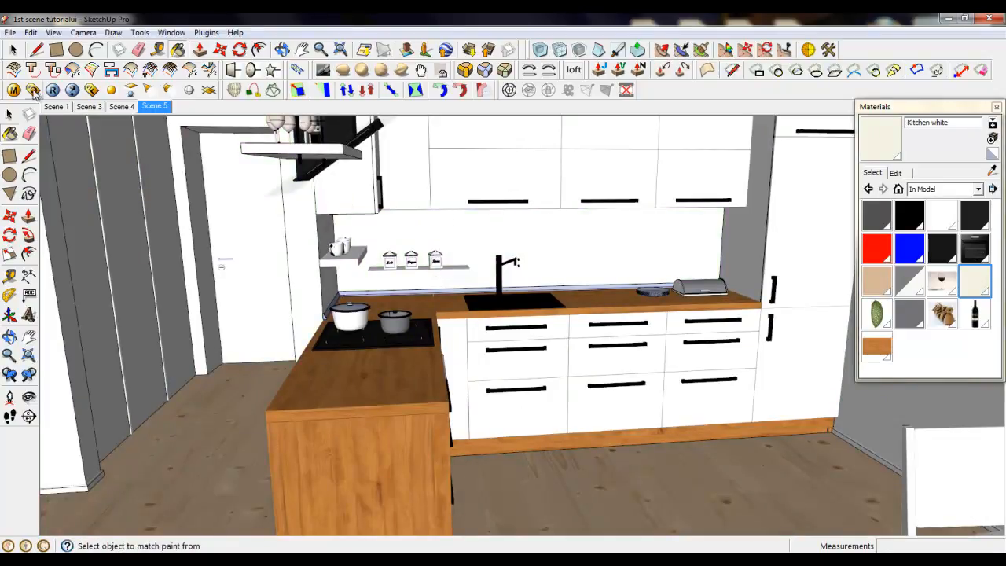
Step: Select the kitchen group and examine the plates, mugs, spice jars and shelves around the worktop
left_click(12, 50)
left_click(474, 203)
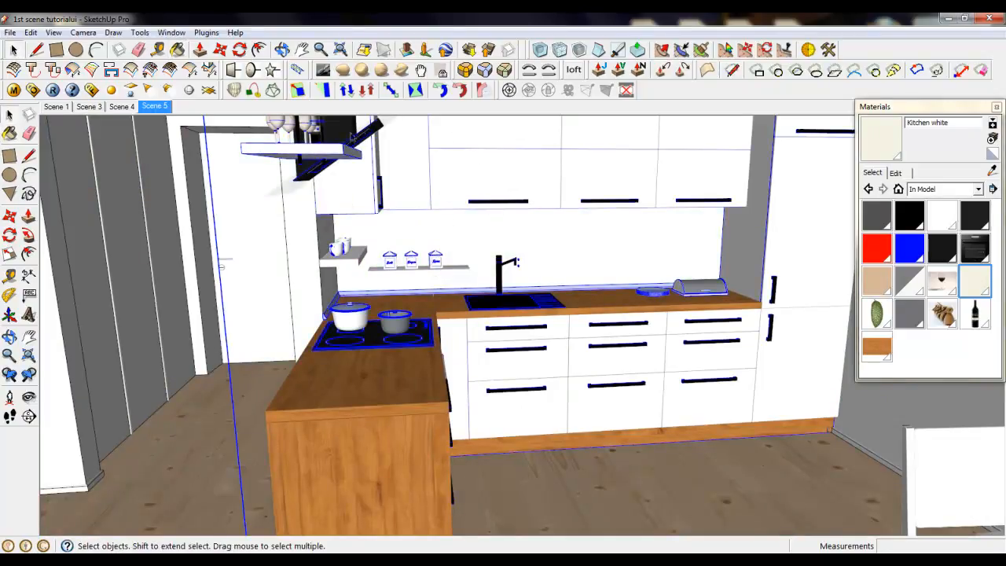
scroll(352, 138, "up", 3)
scroll(453, 296, "down", 2)
middle_click_drag(450, 337, 425, 340)
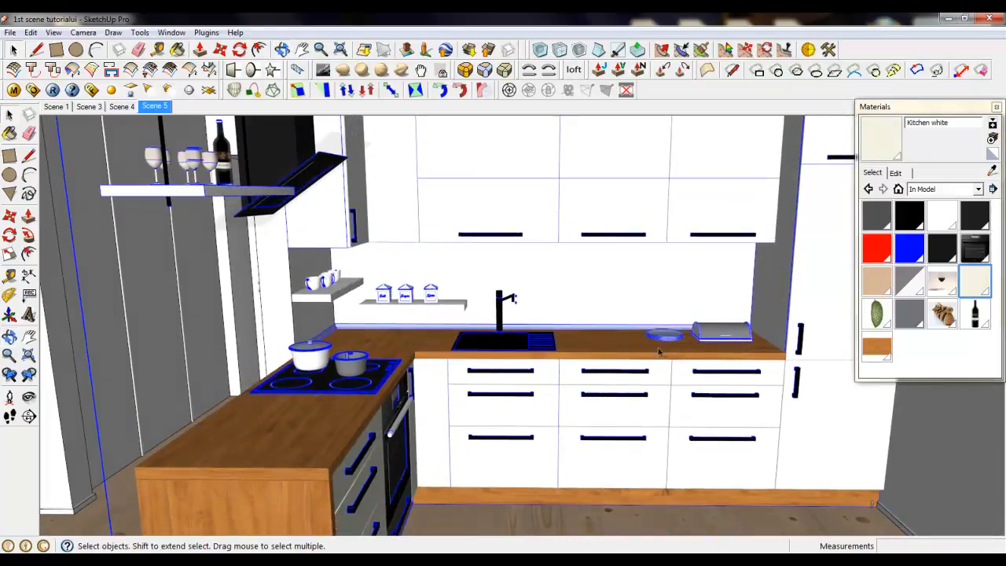
scroll(659, 352, "up", 8)
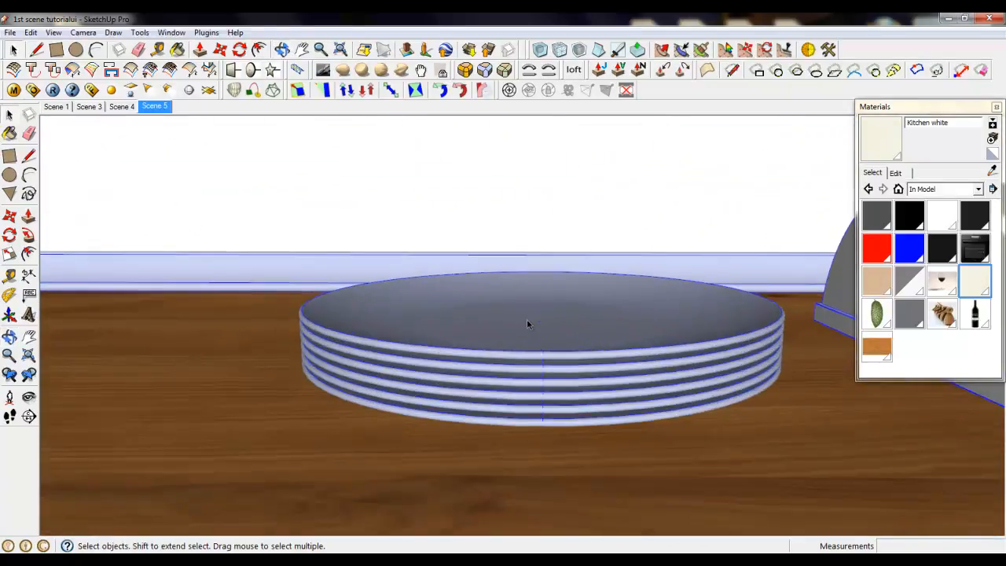
scroll(691, 377, "down", 10)
scroll(197, 314, "up", 5)
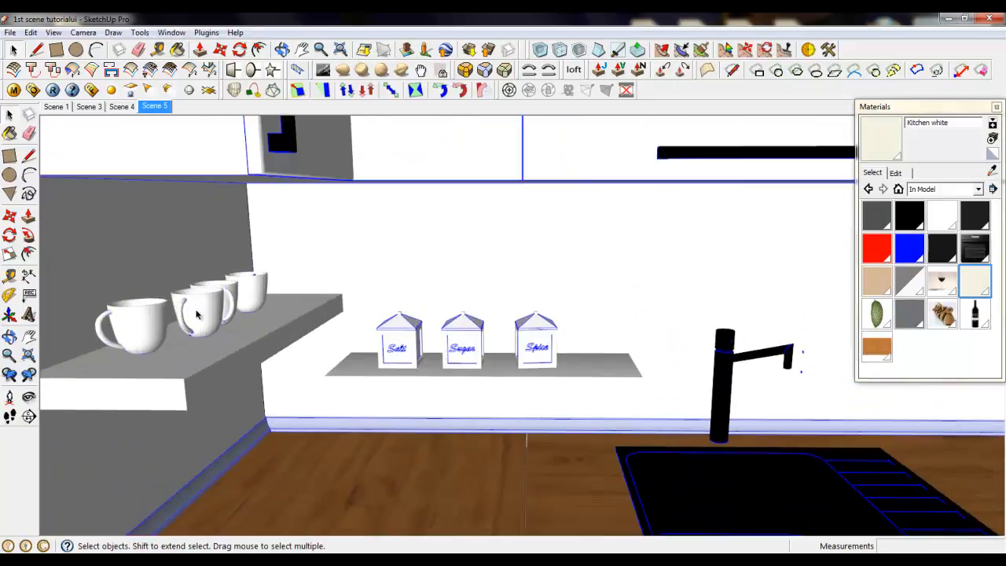
scroll(196, 315, "down", 5)
scroll(197, 315, "up", 5)
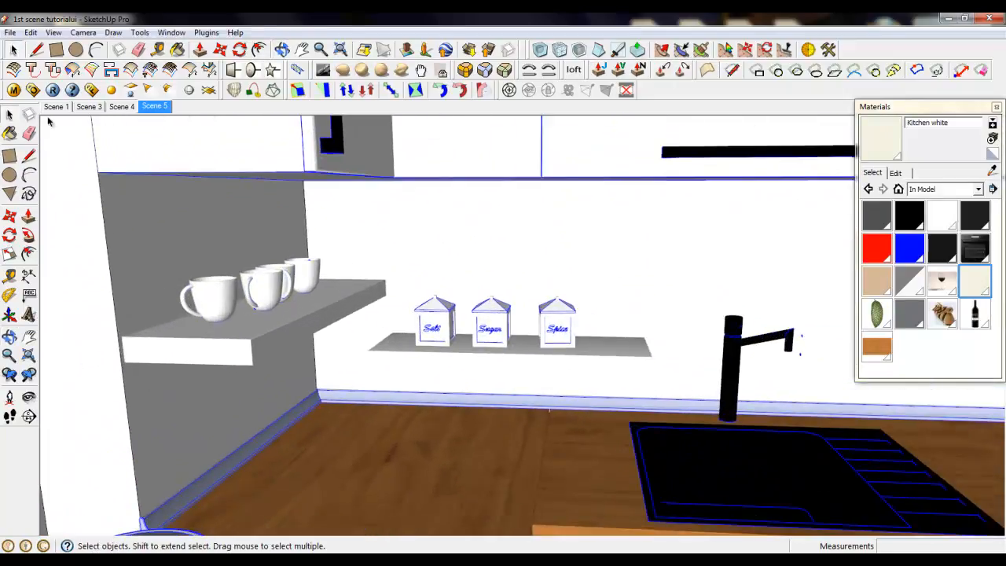
Step: Create a new Standard V-Ray material and rename it akcent
left_click(13, 89)
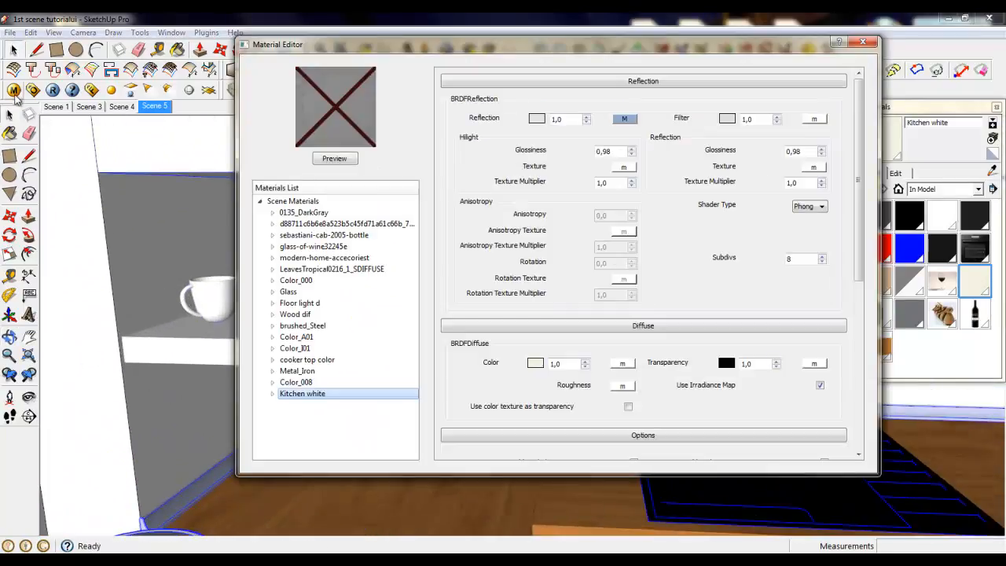
right_click(305, 201)
mouse_move(330, 209)
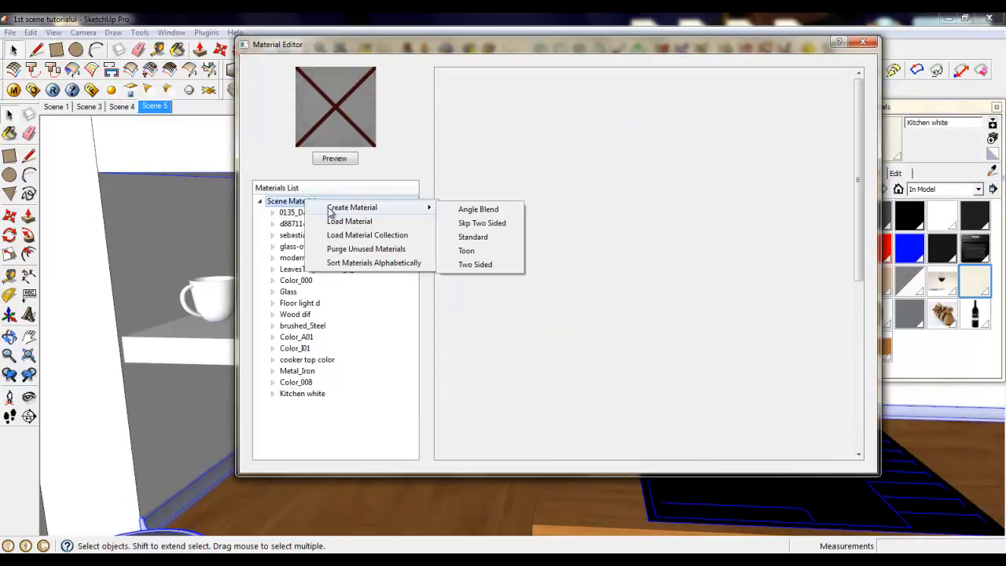
left_click(472, 238)
right_click(307, 406)
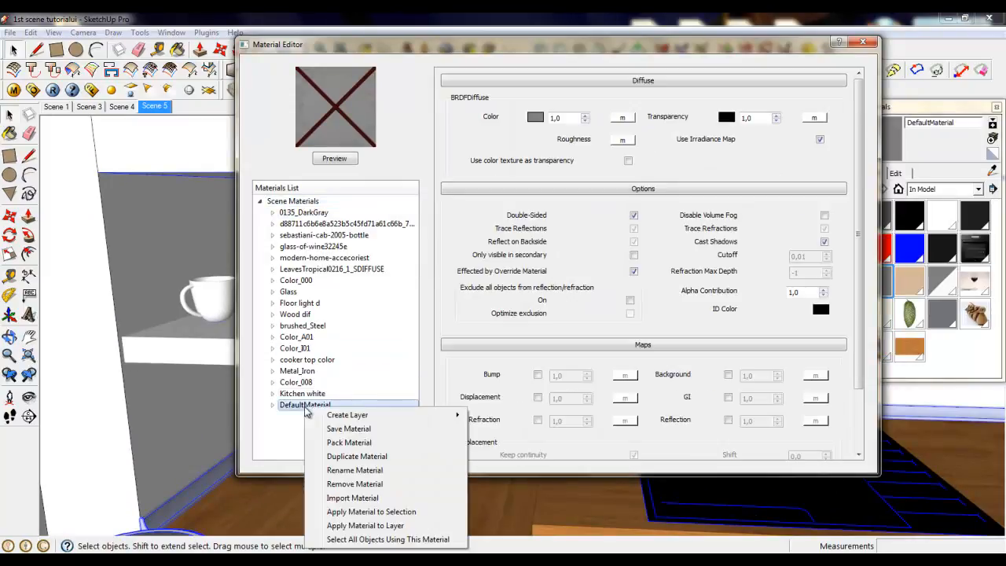
left_click(348, 478)
type("akcent")
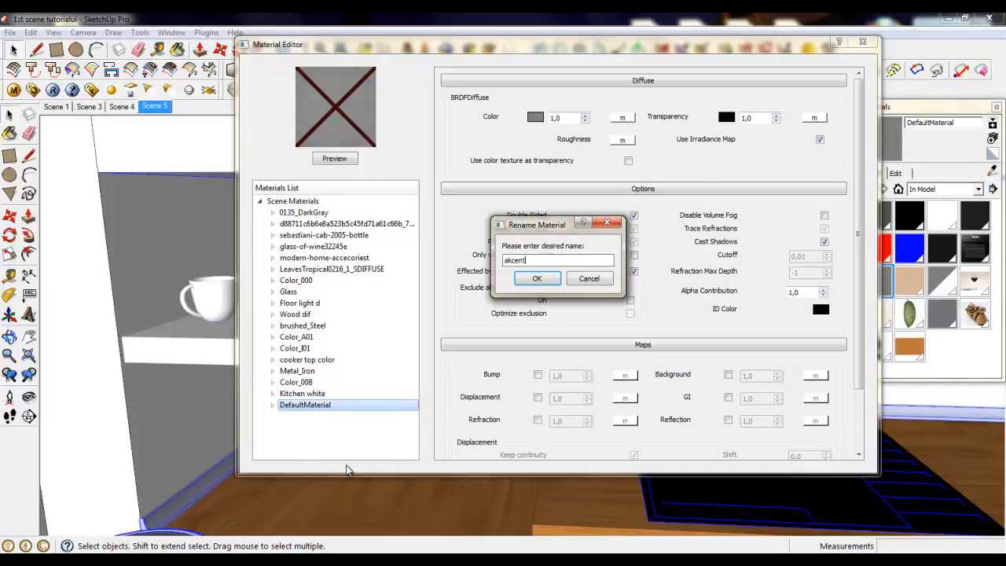
key("Return")
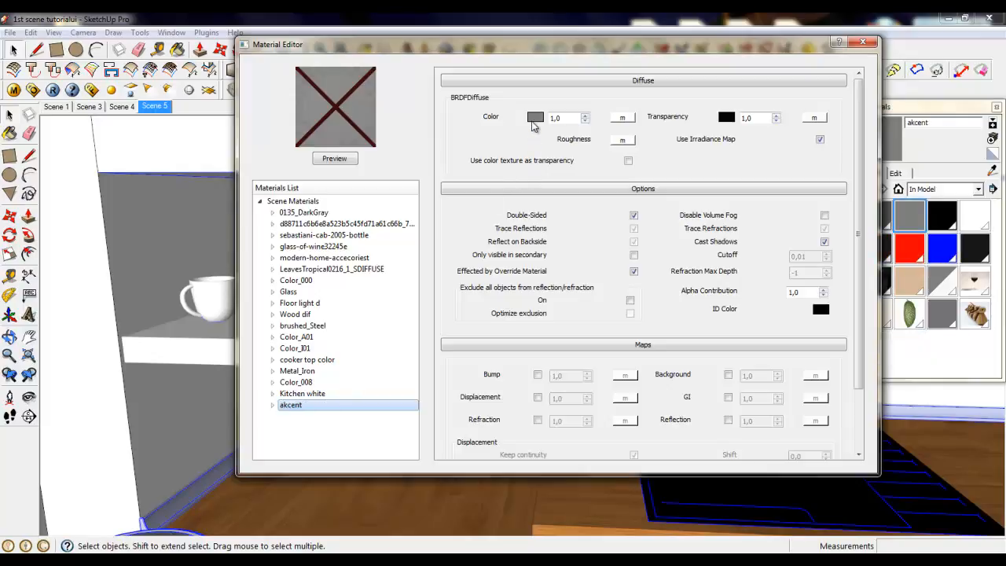
Step: Set the akcent diffuse color to a dark raspberry of red 128, green 19, blue 68
left_click(536, 118)
left_click(504, 200)
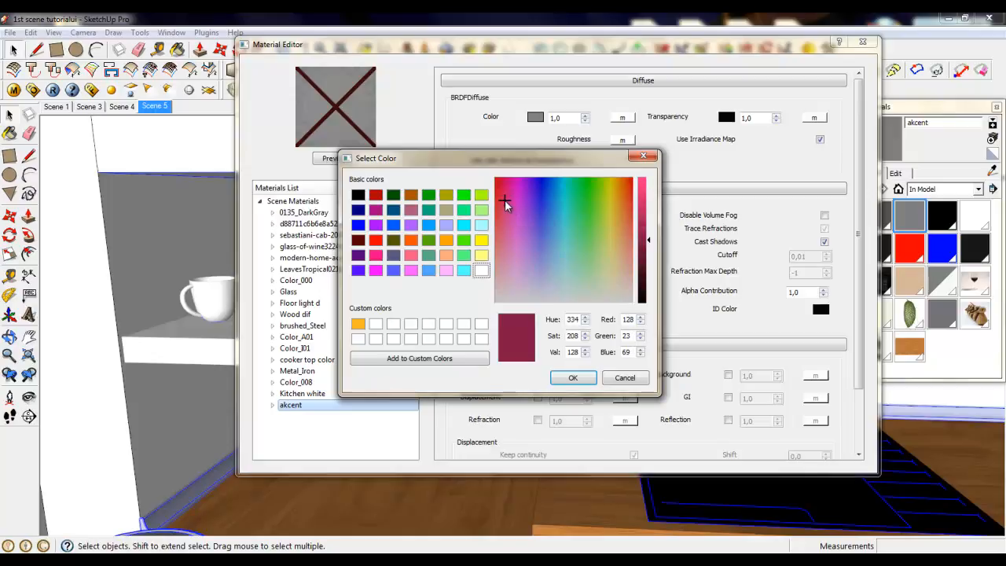
left_click_drag(507, 201, 497, 200)
left_click(497, 197)
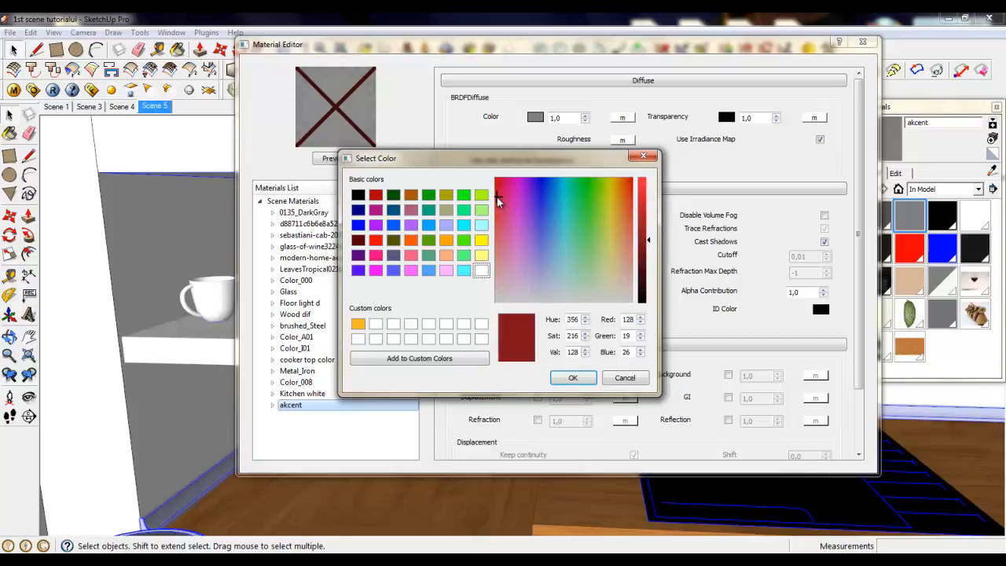
left_click_drag(500, 197, 506, 201)
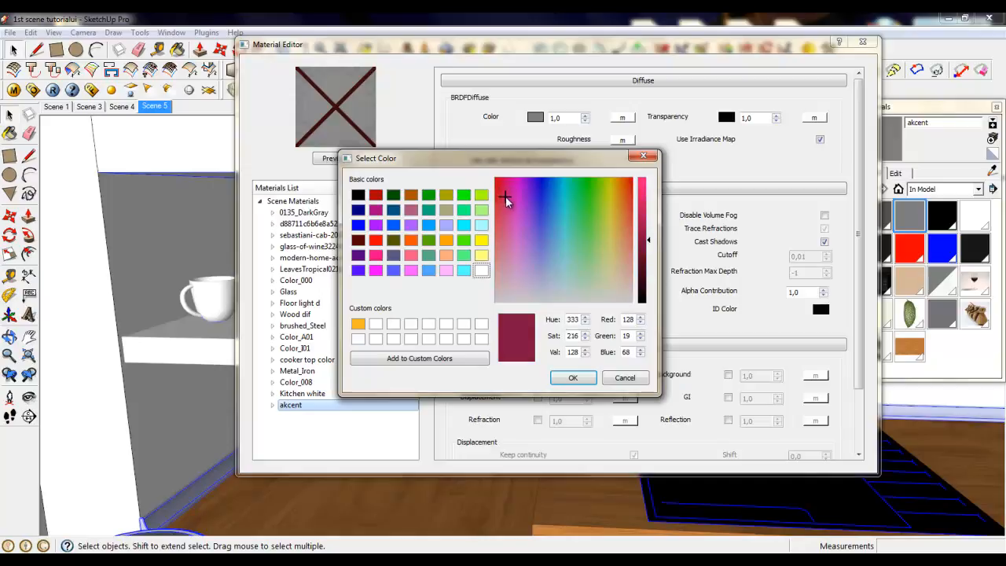
left_click(574, 377)
Step: Add a reflection layer to akcent and give it a TexFresnel reflection map with an IOR of 2
right_click(322, 411)
mouse_move(425, 416)
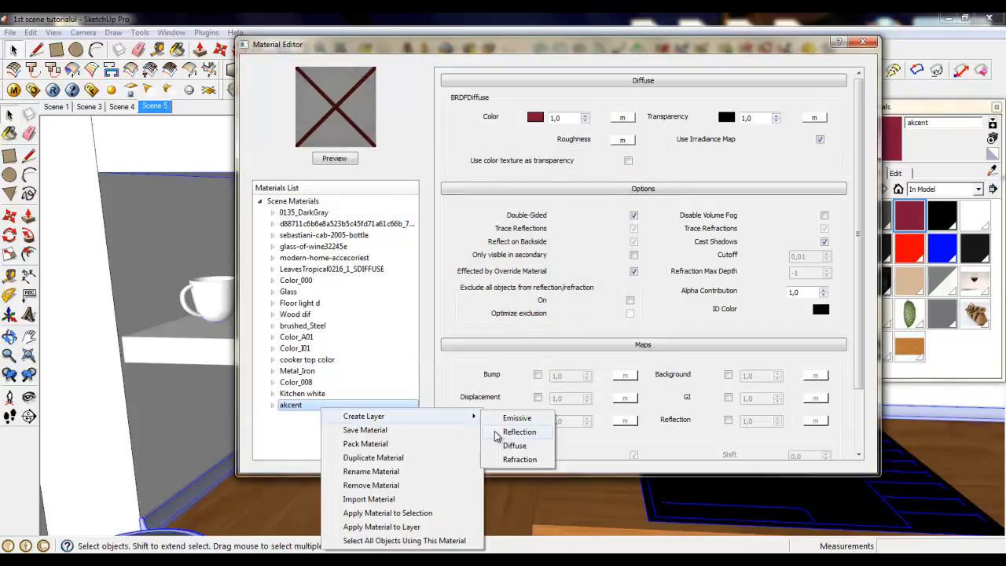
left_click(518, 432)
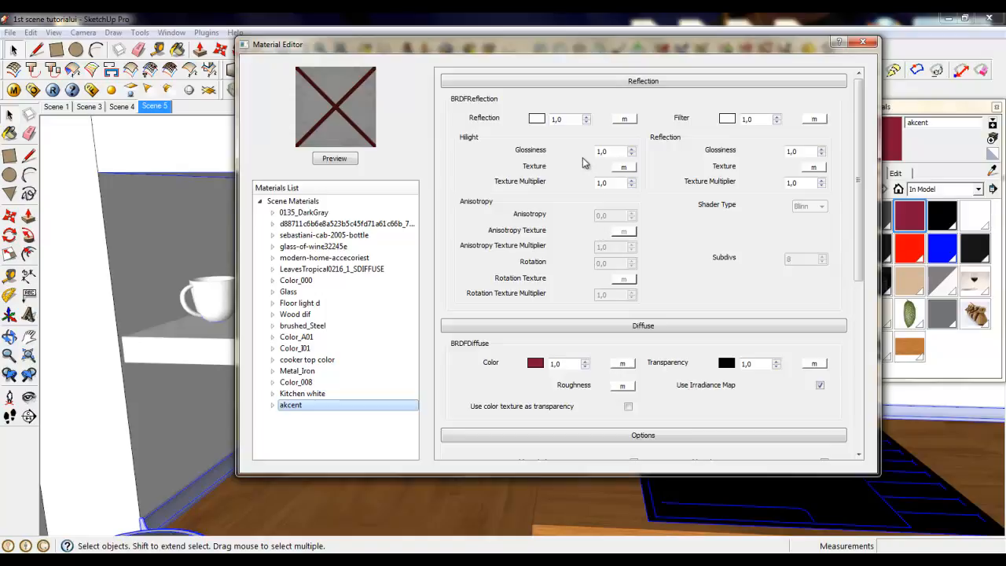
left_click(624, 119)
left_click(301, 227)
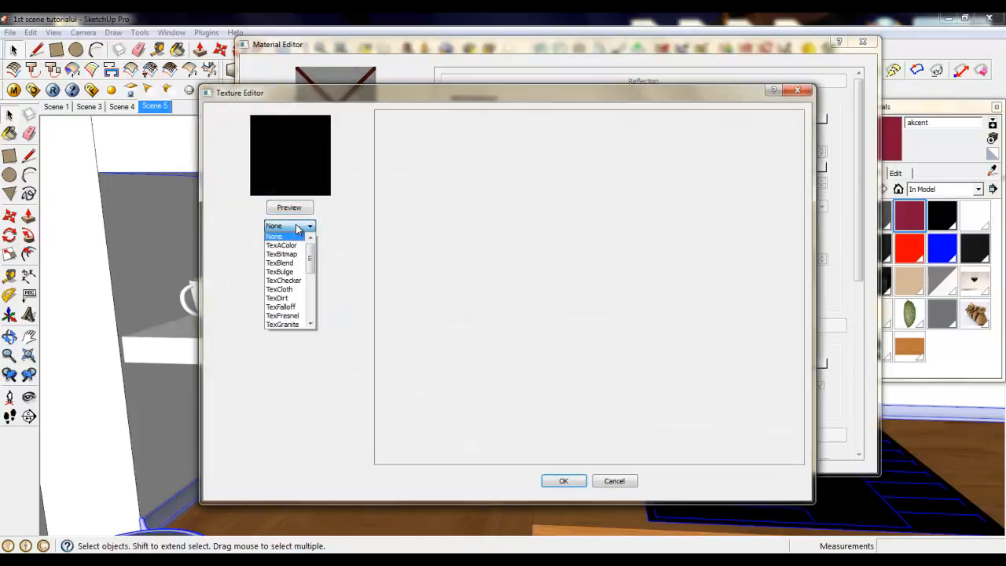
left_click(299, 318)
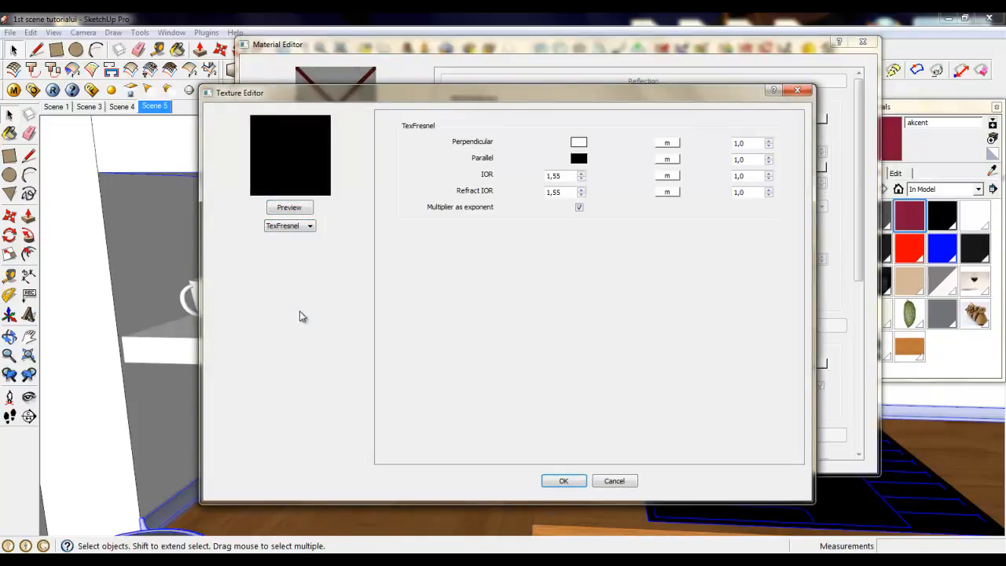
double_click(569, 176)
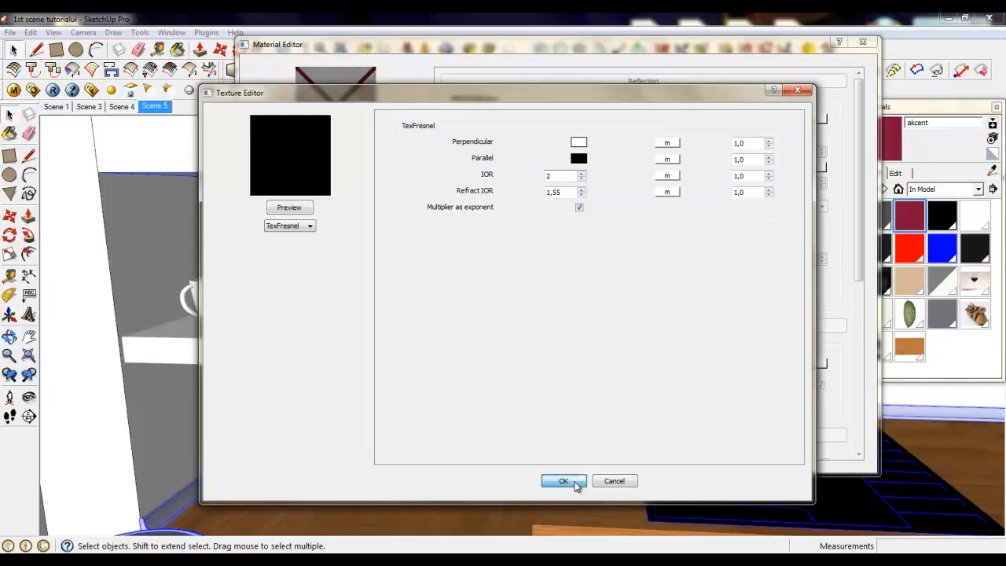
left_click(570, 481)
Step: Darken akcent's reflection color to a very light grey, adjust its filter color, and close the Material Editor
left_click(536, 119)
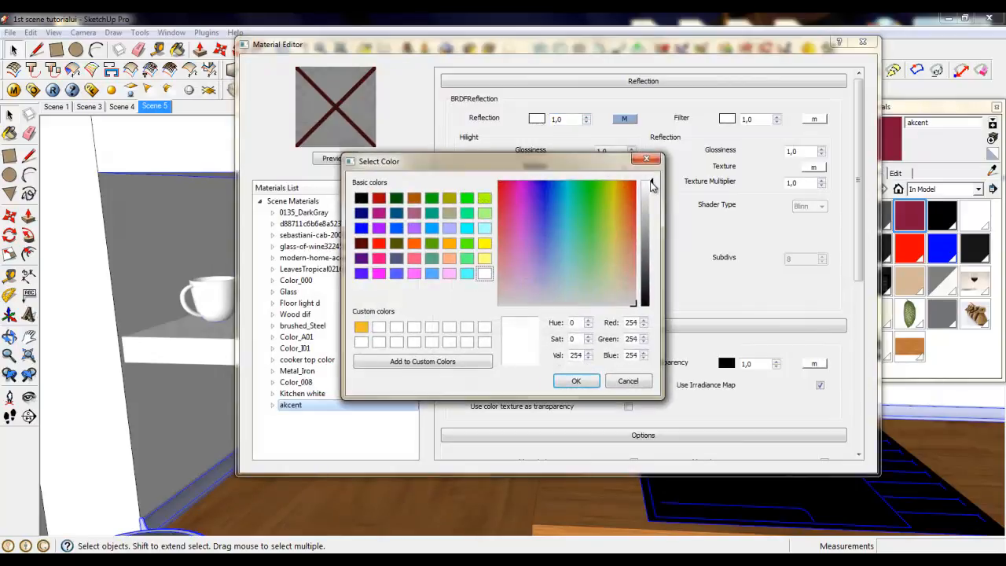
left_click_drag(651, 186, 652, 197)
left_click(575, 380)
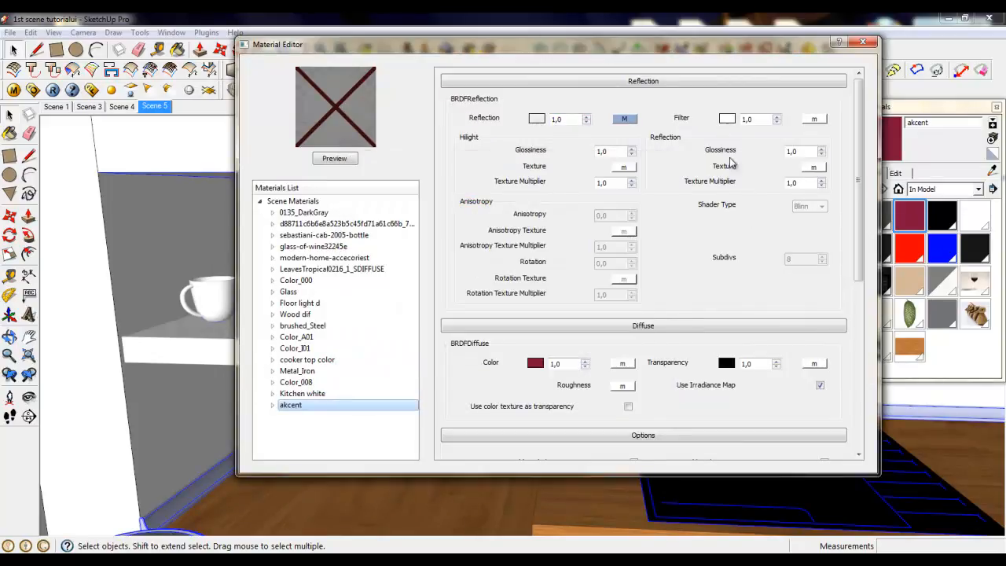
left_click(727, 119)
left_click_drag(650, 196, 649, 183)
left_click(575, 376)
left_click(863, 42)
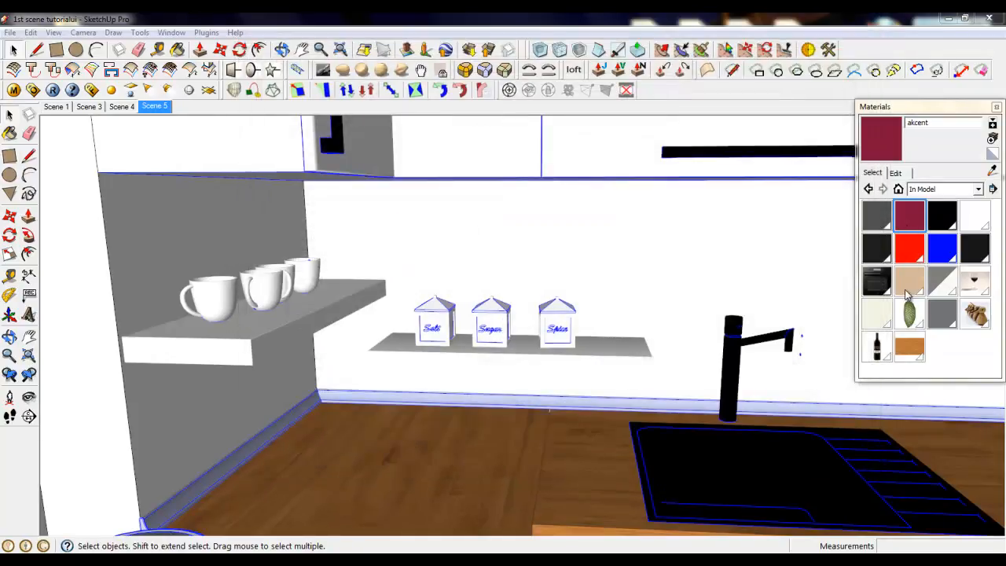
Step: Open the Kitchen white material's settings and try darkening its diffuse color to red 71, green 71, blue 67
left_click(878, 317)
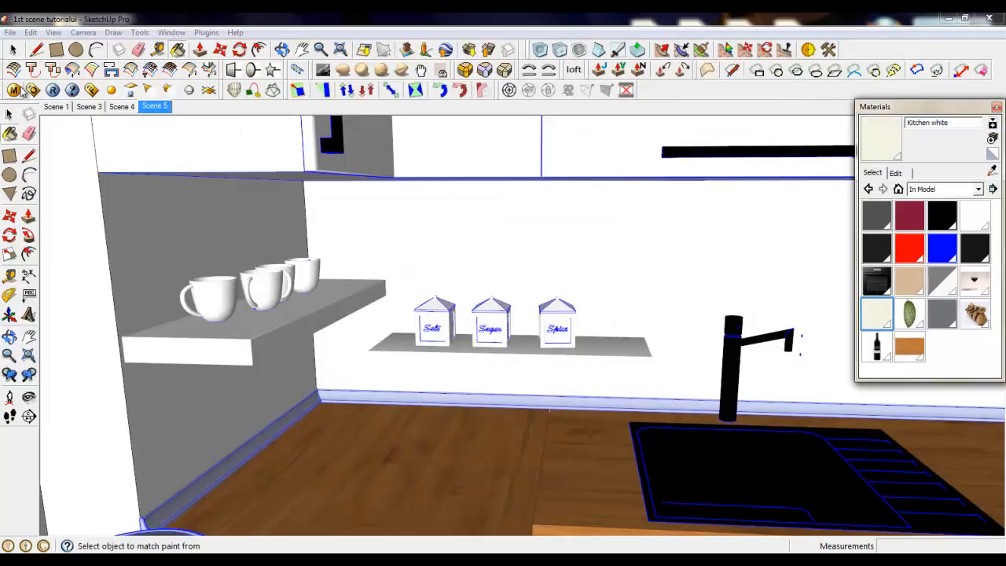
left_click(14, 90)
left_click(301, 394)
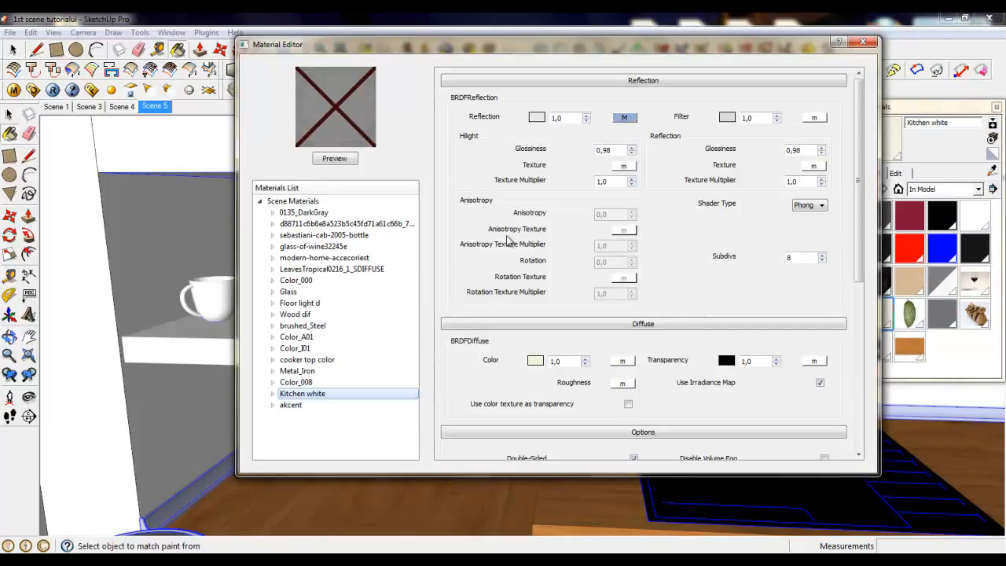
left_click(537, 361)
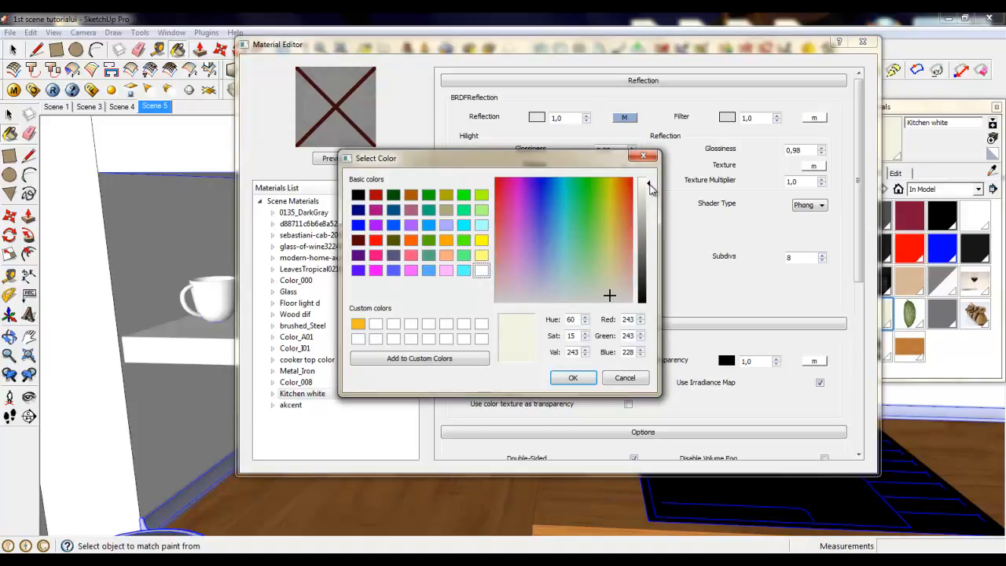
left_click_drag(650, 196, 660, 288)
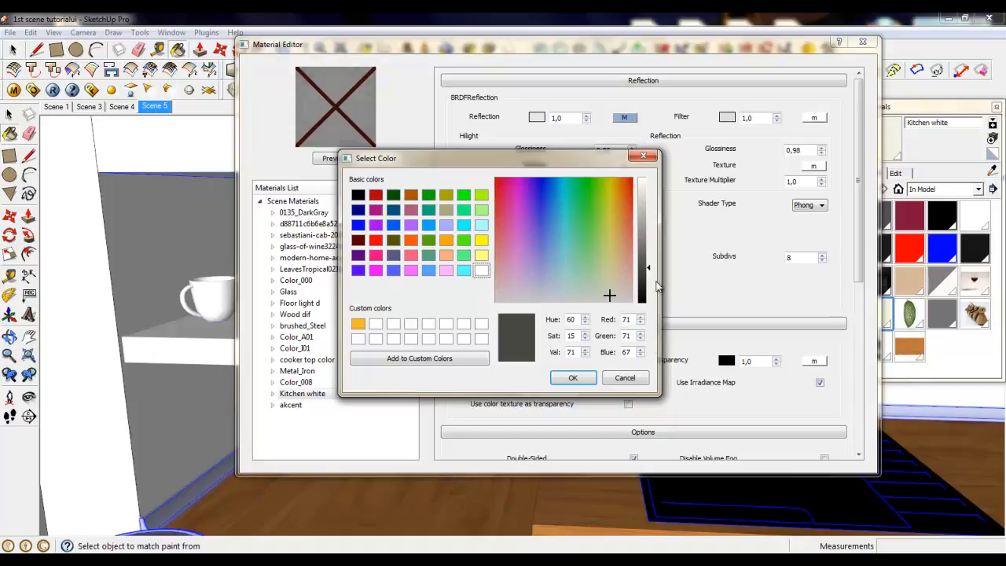
left_click(625, 377)
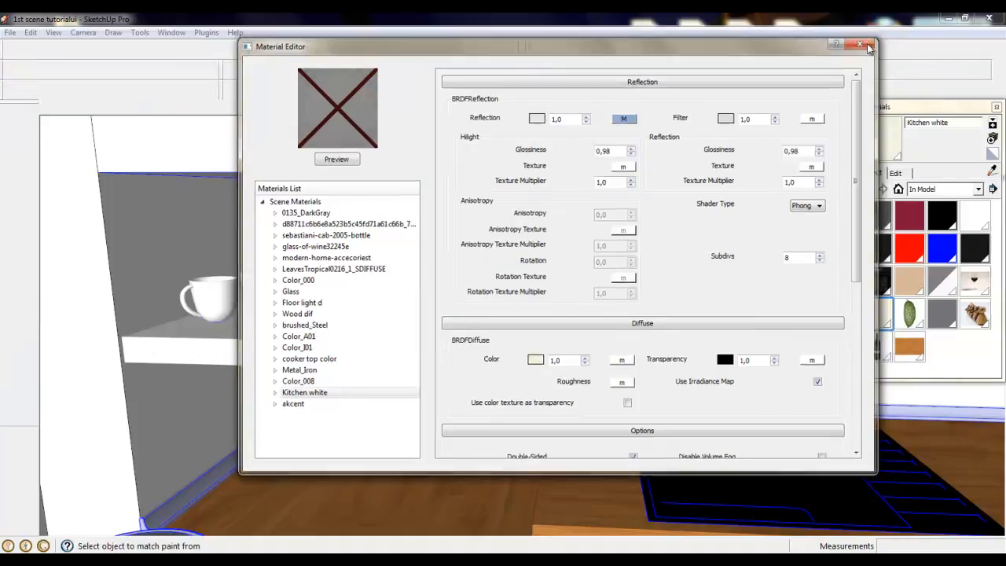
left_click(863, 42)
Step: Set akcent's highlight and reflection glossiness to 0,98, choose the Phong shader type, and close the Material Editor
left_click(909, 215)
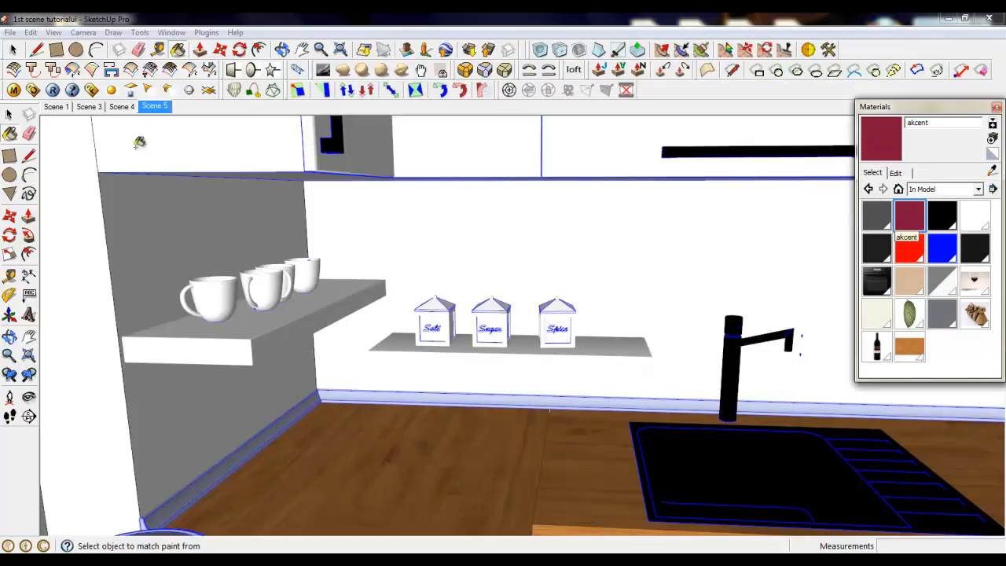
left_click(13, 89)
left_click(597, 150)
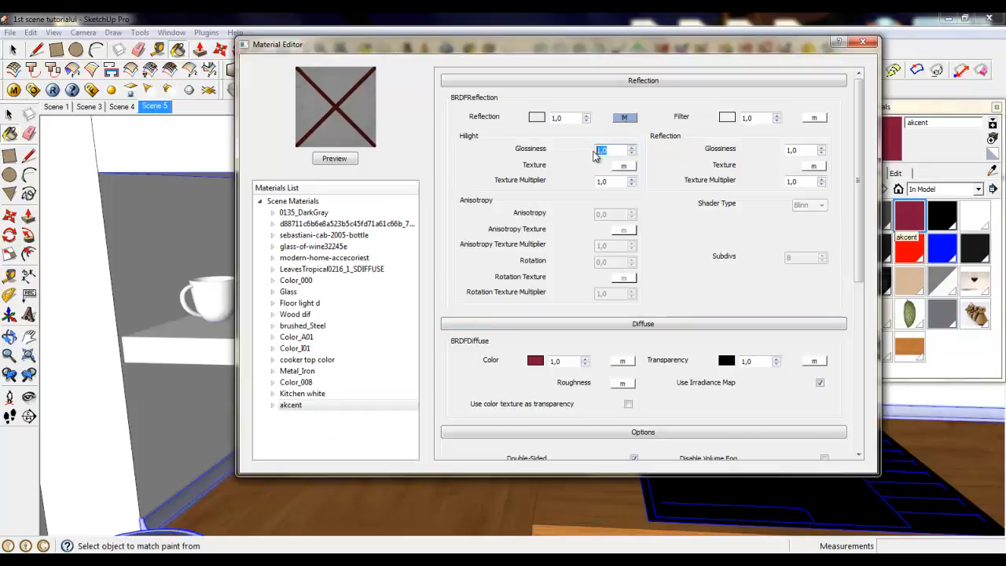
type("0,")
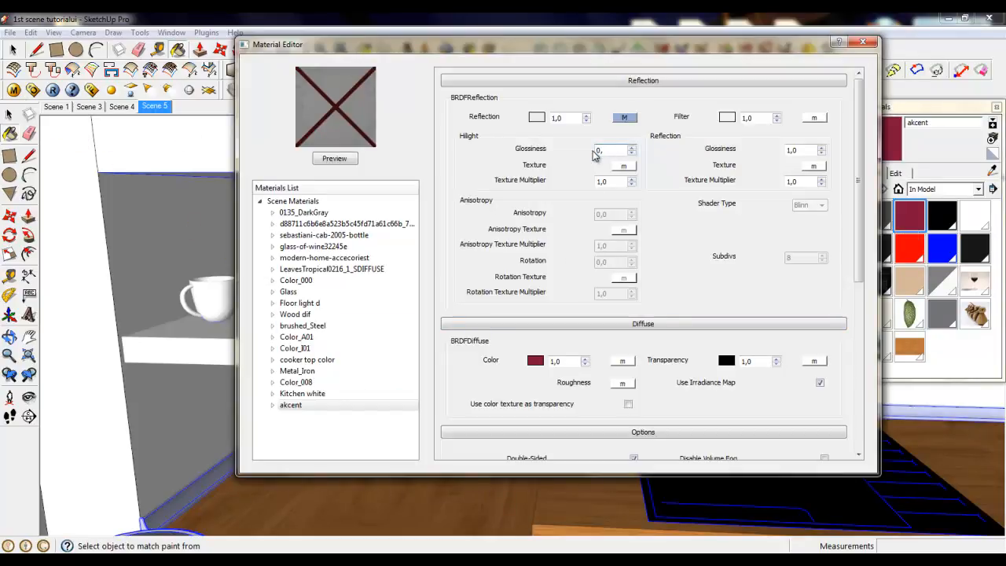
type("98")
left_click(801, 151)
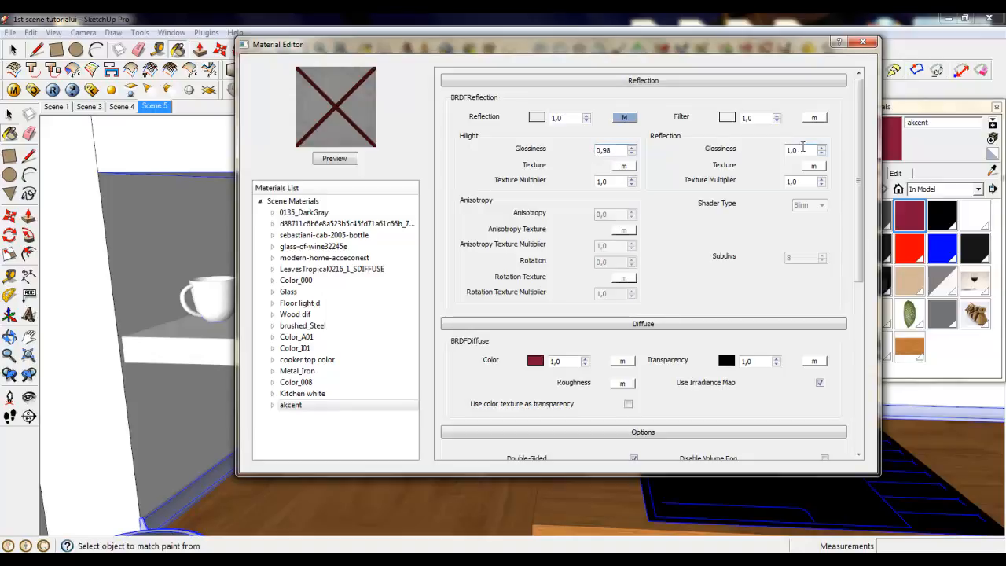
type("0,98")
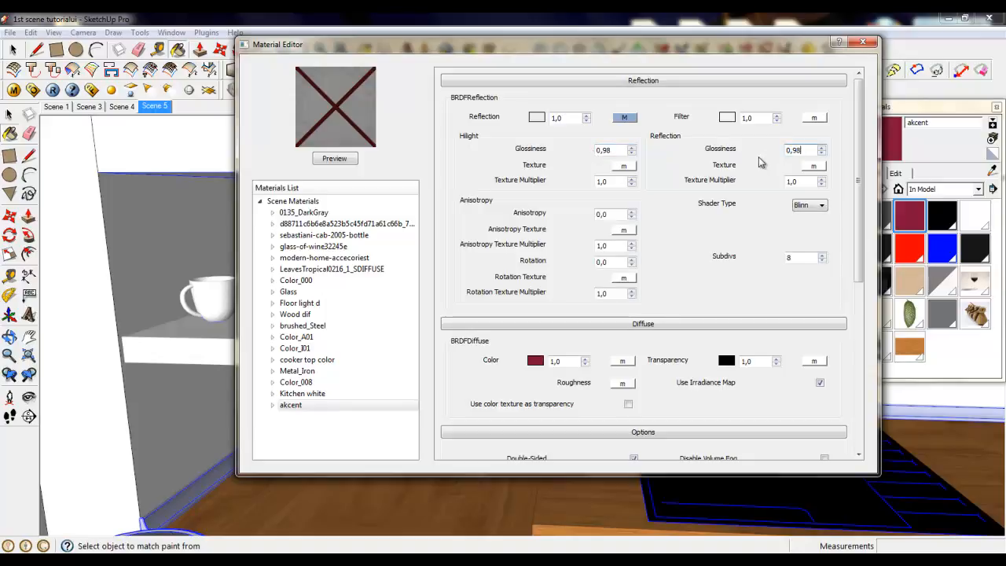
left_click(809, 205)
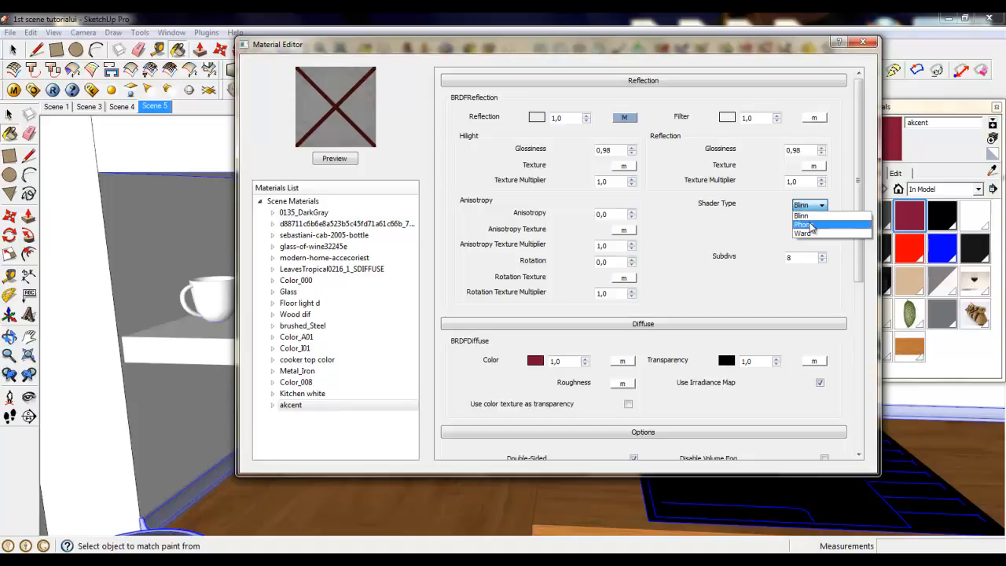
left_click(807, 220)
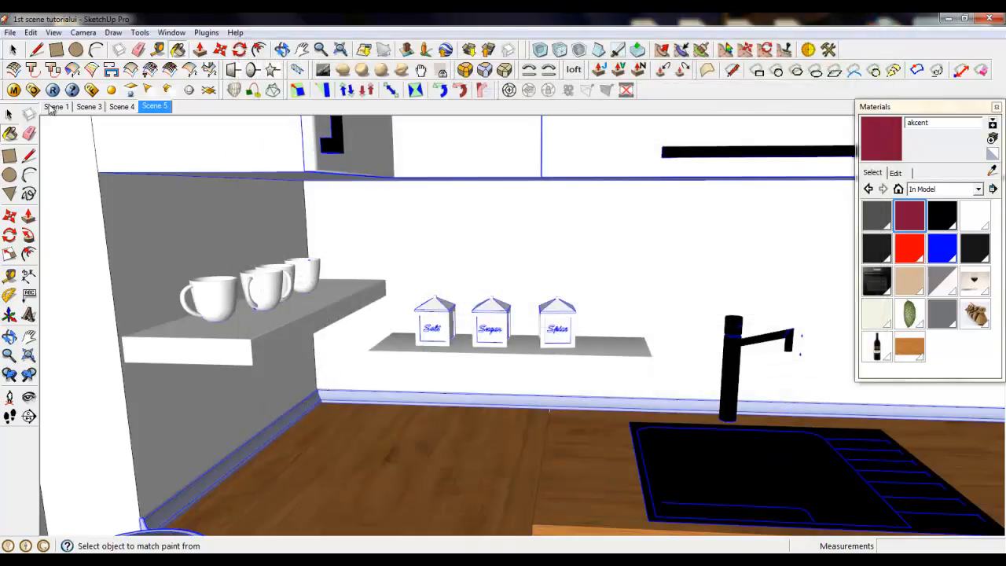
Step: Open the cup component on the corner shelf, select all its geometry, and paint it with the akcent material
left_click(13, 50)
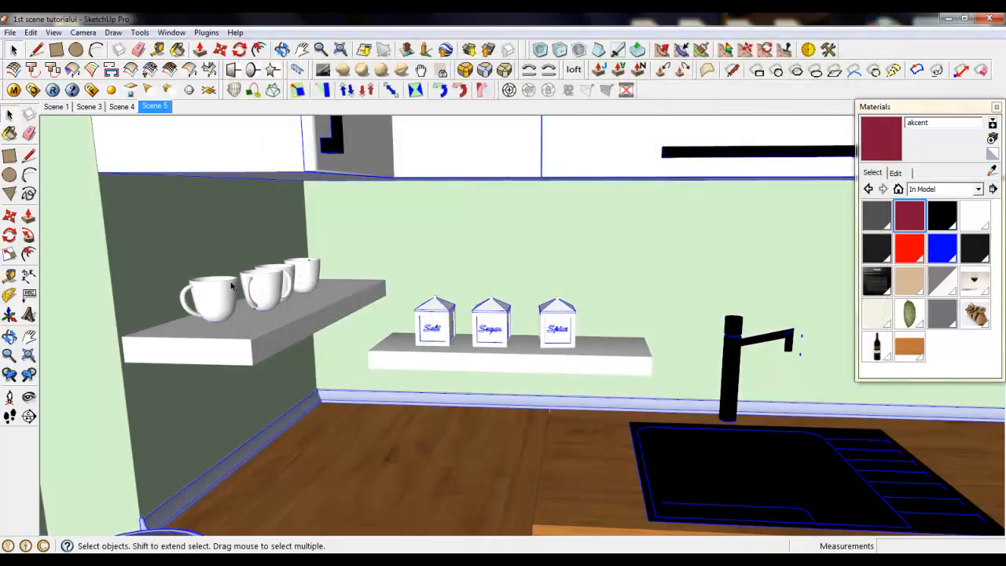
double_click(232, 285)
double_click(232, 285)
left_click(232, 285)
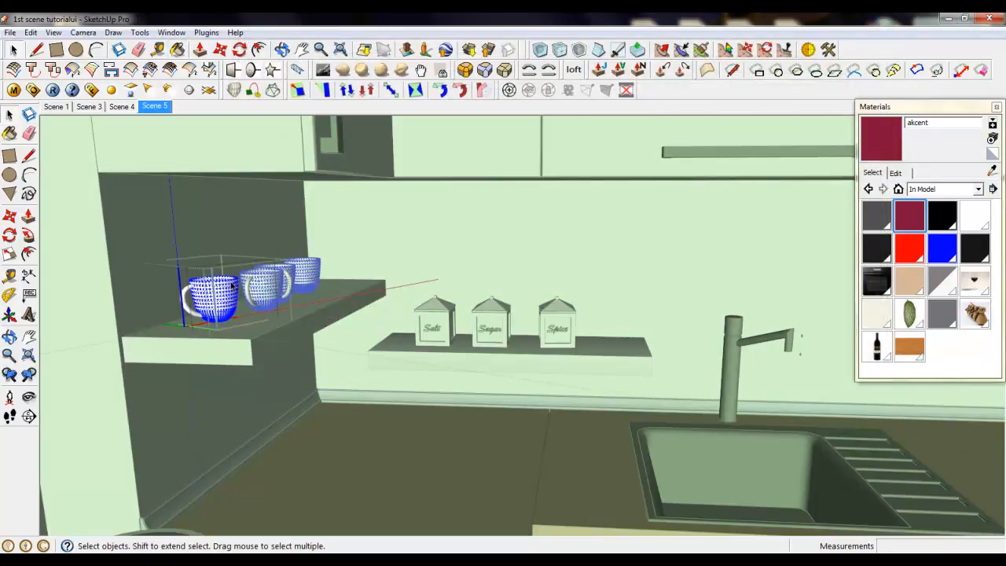
scroll(147, 288, "up", 3)
left_click_drag(167, 209, 435, 444)
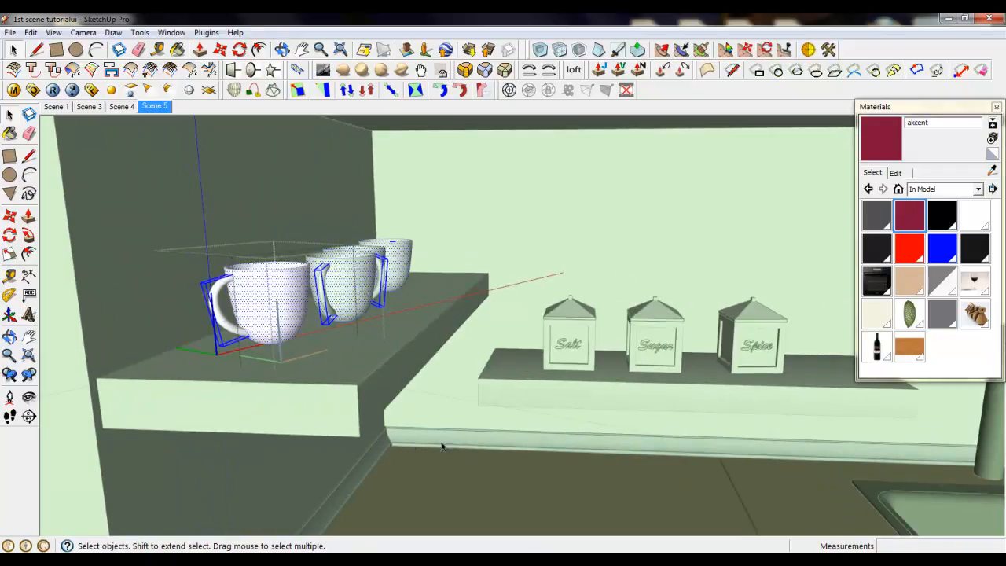
left_click(909, 216)
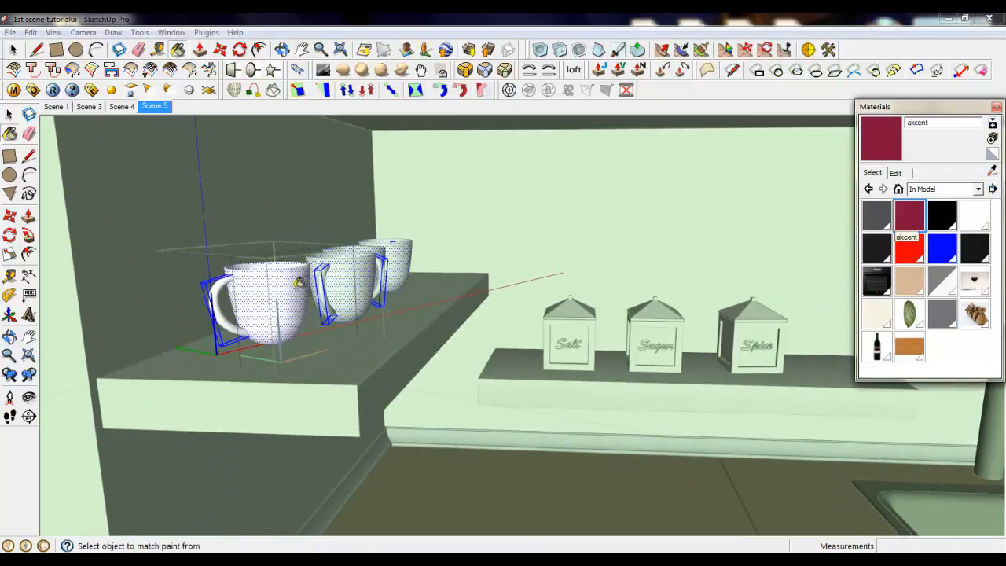
left_click(255, 291)
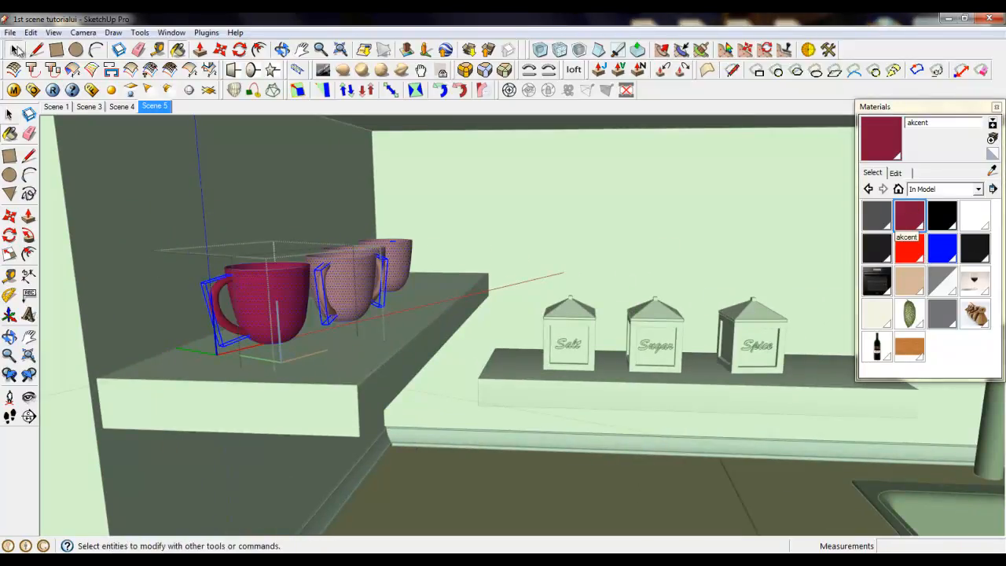
Step: Close the cup component and all its enclosing groups to return to the full kitchen model
left_click(12, 49)
right_click(162, 178)
left_click(170, 187)
scroll(332, 218, "down", 3)
right_click(317, 186)
left_click(328, 195)
scroll(360, 218, "down", 3)
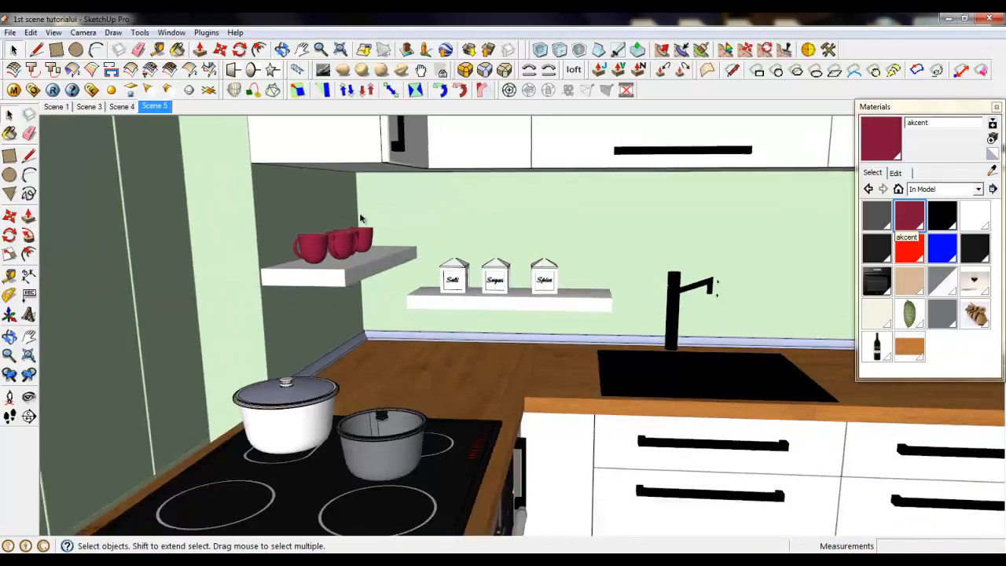
scroll(422, 249, "down", 2)
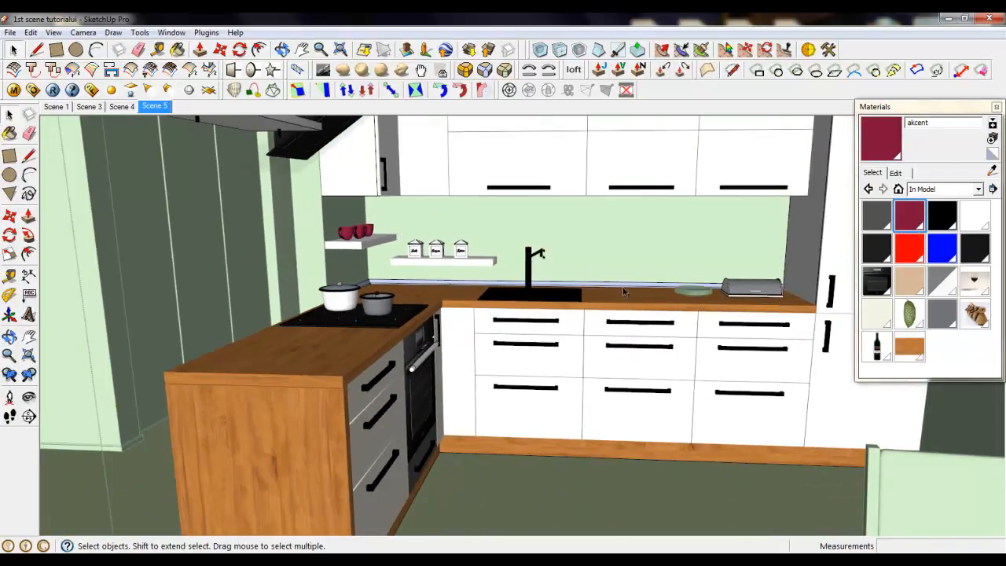
scroll(398, 343, "down", 1)
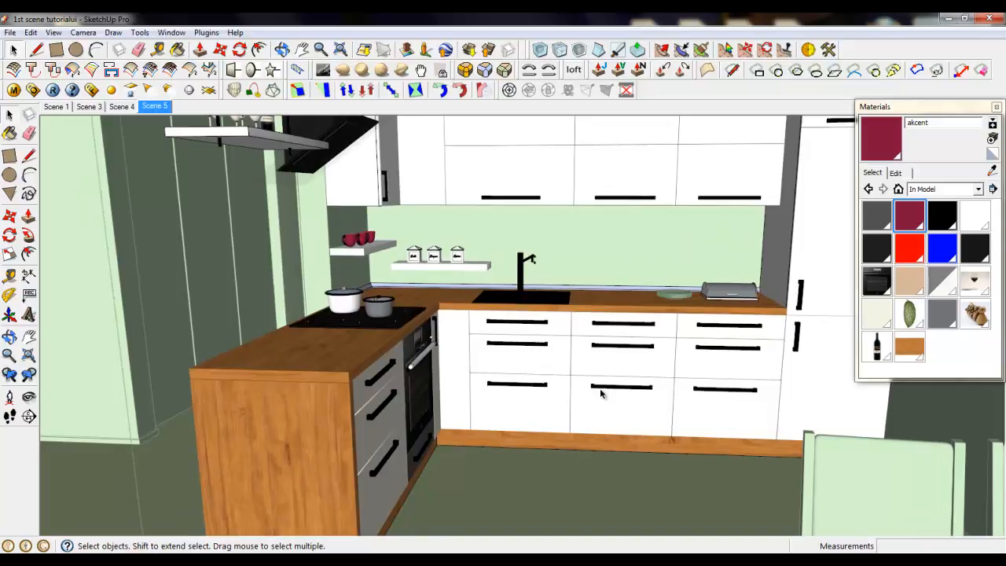
middle_click_drag(600, 393, 545, 406)
right_click(572, 453)
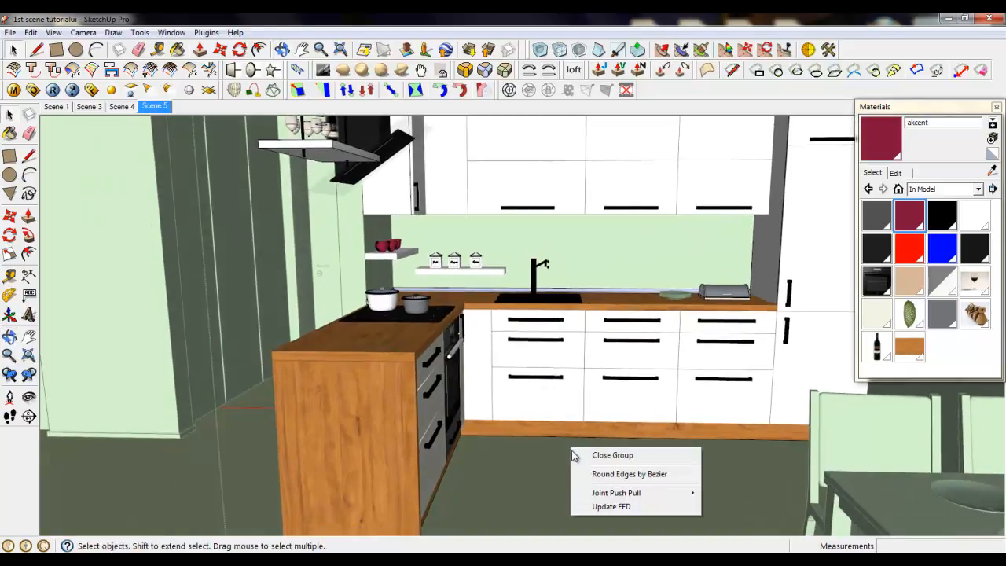
left_click(576, 455)
scroll(519, 469, "down", 2)
right_click(525, 450)
left_click(534, 457)
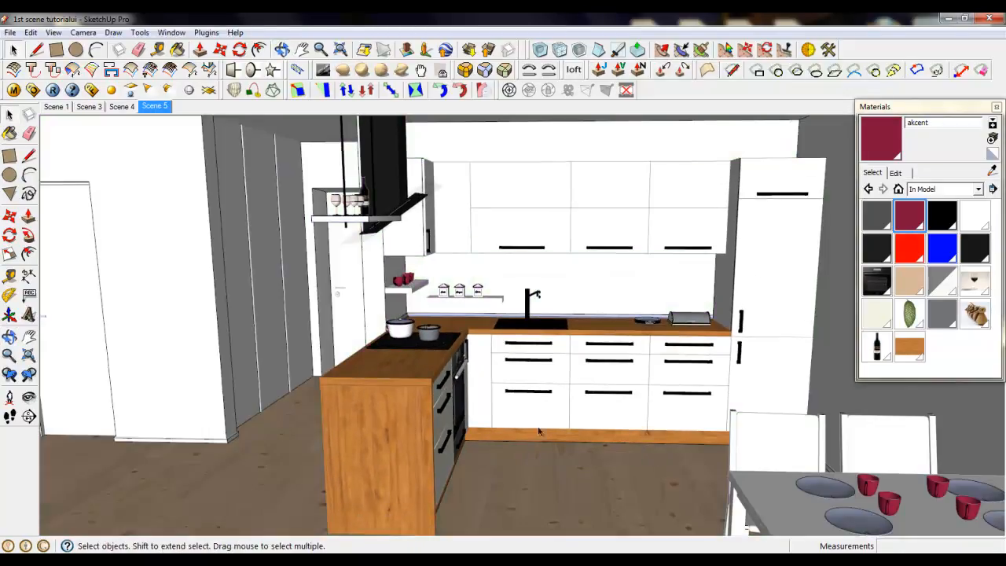
Step: Open the wall group for editing and select the back wall face behind the counter
scroll(568, 284, "up", 4)
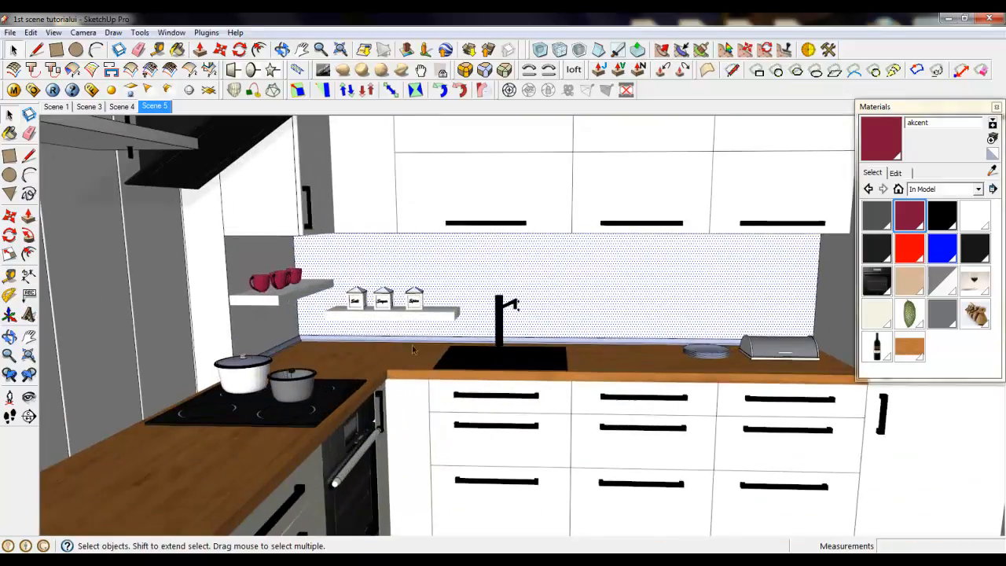
scroll(413, 349, "down", 4)
scroll(574, 334, "up", 1)
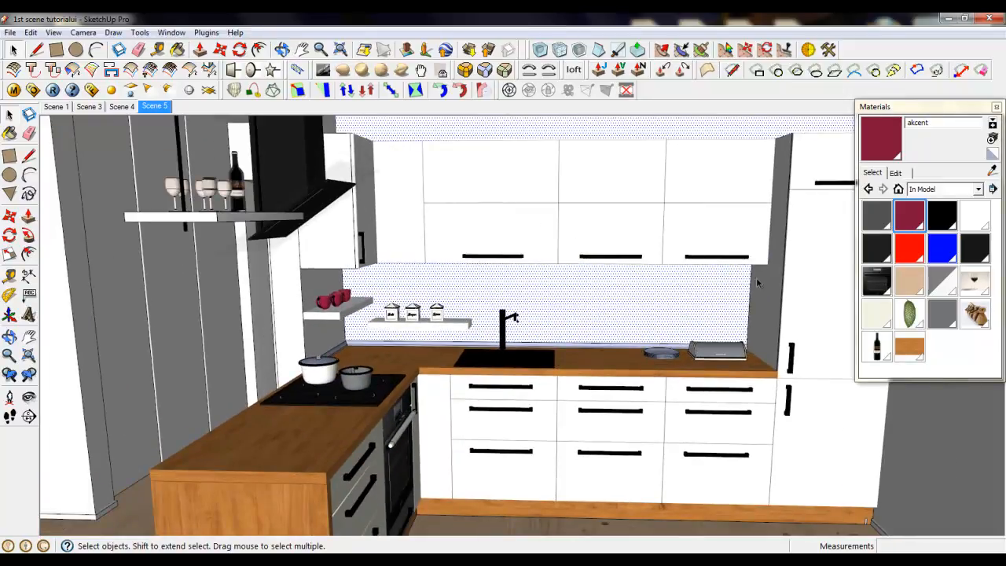
scroll(523, 283, "up", 2)
middle_click_drag(420, 300, 408, 265)
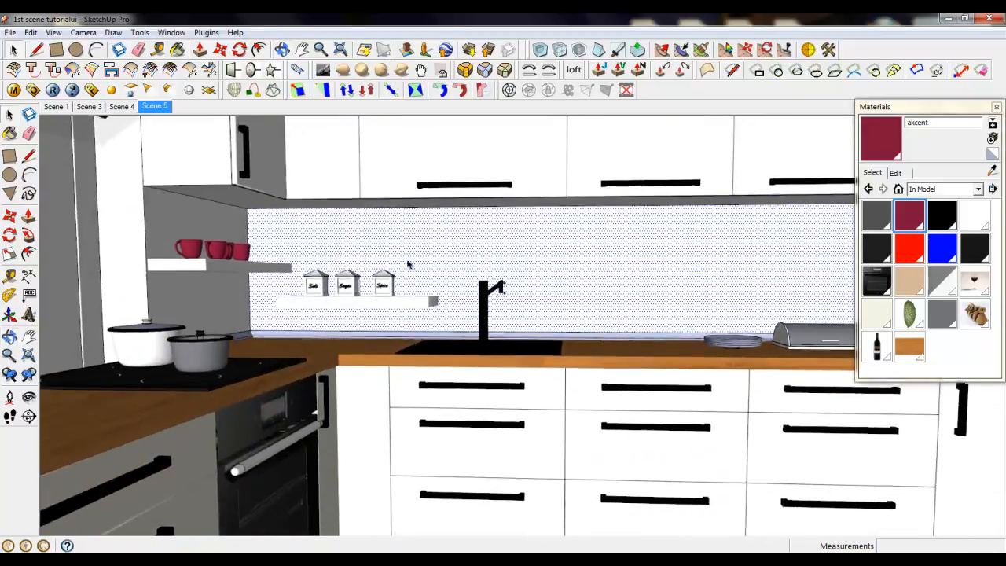
scroll(521, 400, "down", 2)
scroll(633, 416, "down", 1)
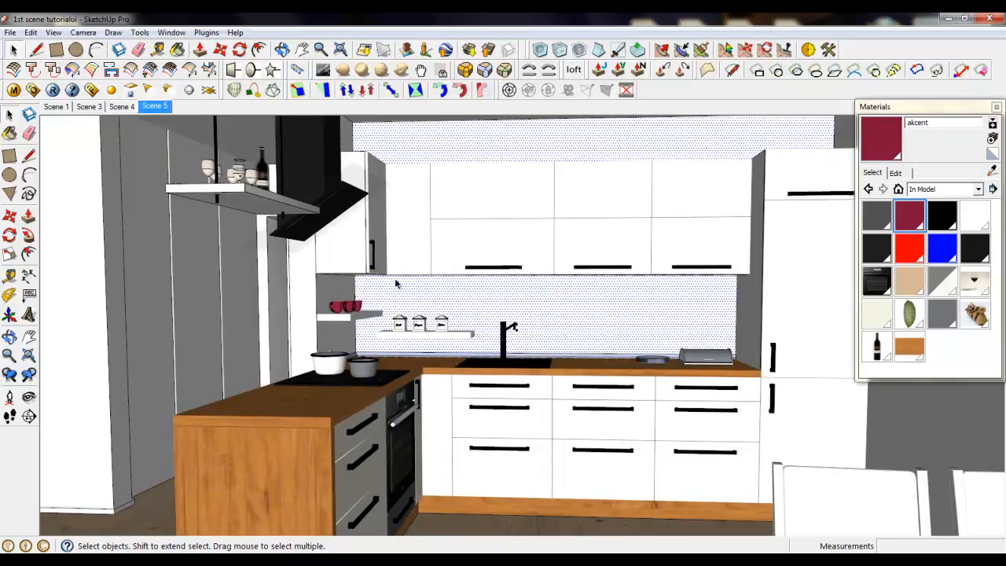
Step: Draw a backsplash rectangle about 526 by 2584 mm on the back wall, between the upper cabinets and the countertop trim
scroll(397, 284, "up", 10)
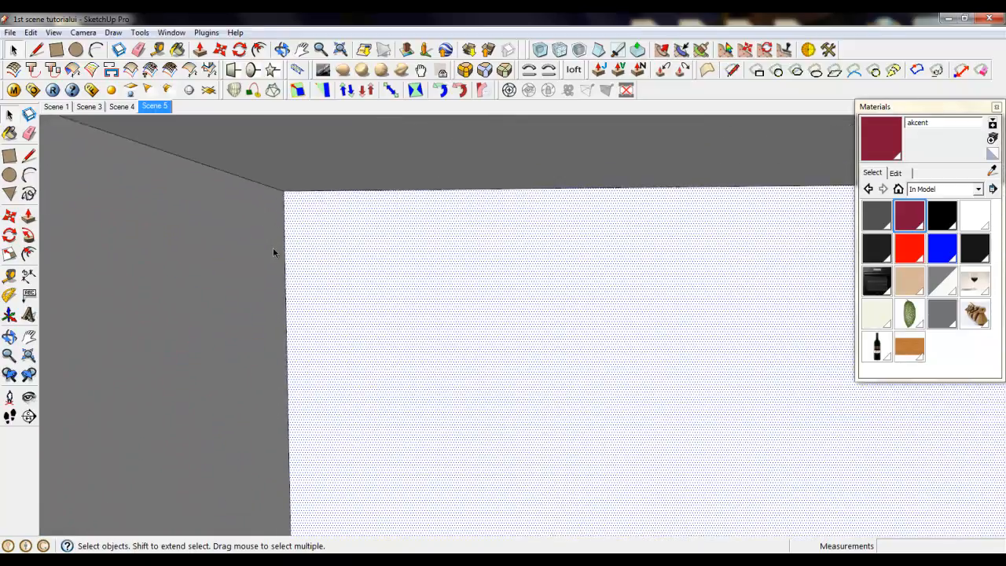
middle_click_drag(274, 253, 130, 124)
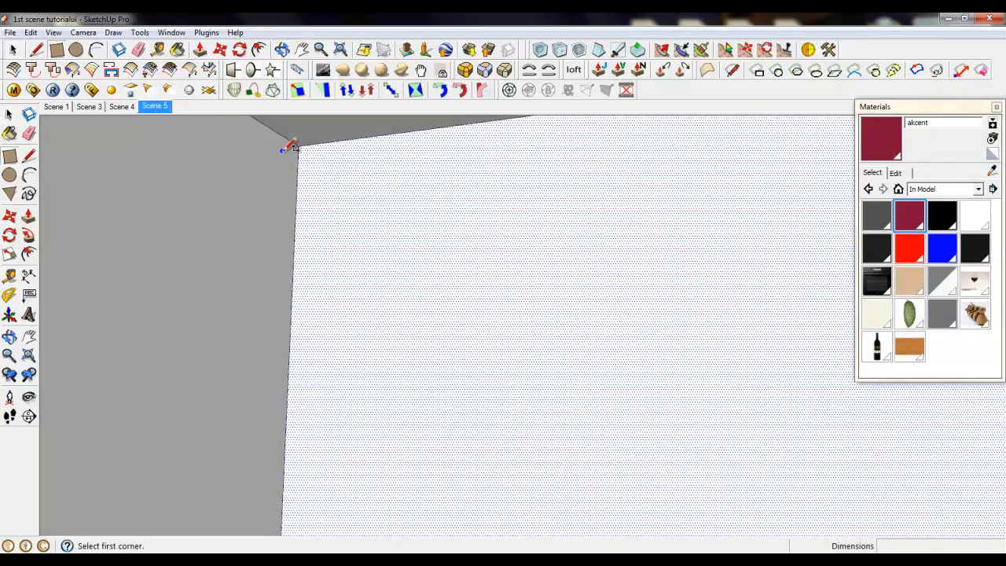
key("o")
middle_click_drag(307, 210, 355, 272)
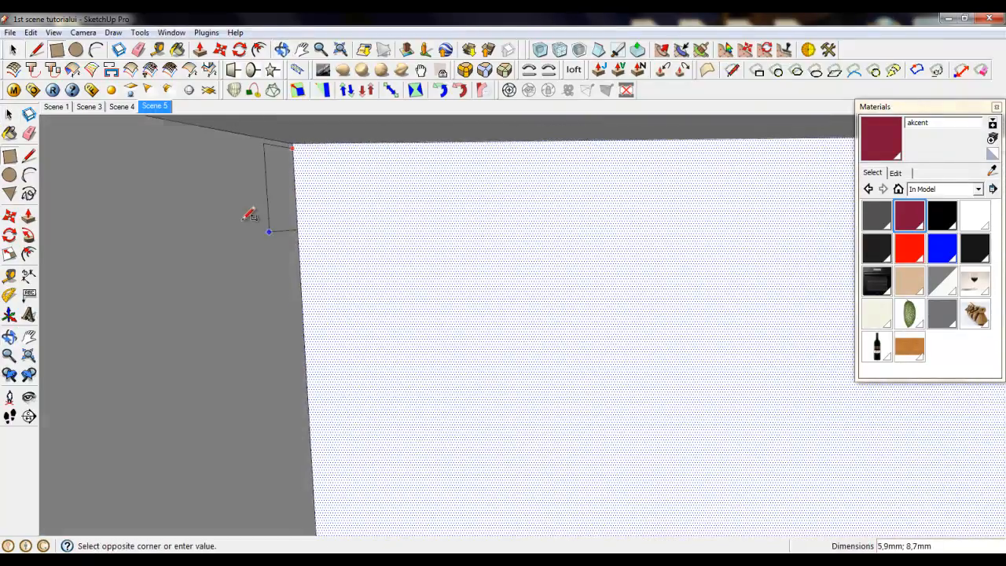
middle_click_drag(250, 217, 287, 256)
scroll(249, 178, "down", 2)
scroll(249, 178, "down", 10)
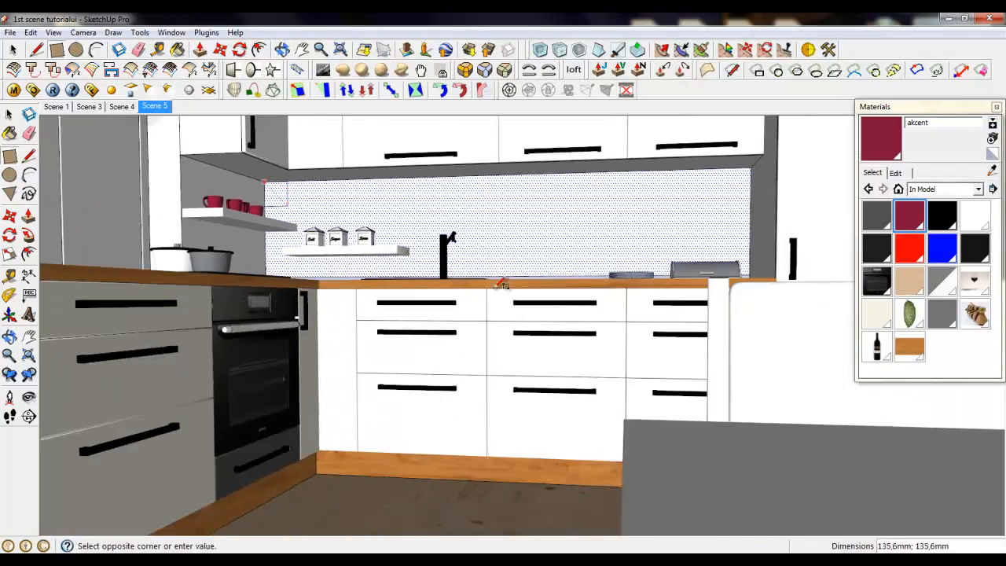
middle_click_drag(498, 288, 728, 358)
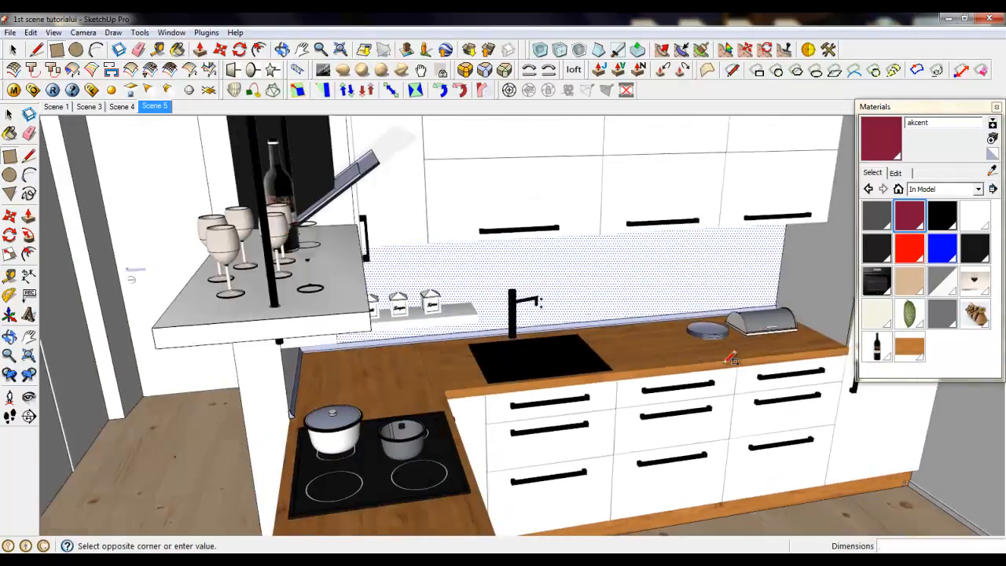
scroll(770, 291, "up", 10)
scroll(791, 300, "up", 5)
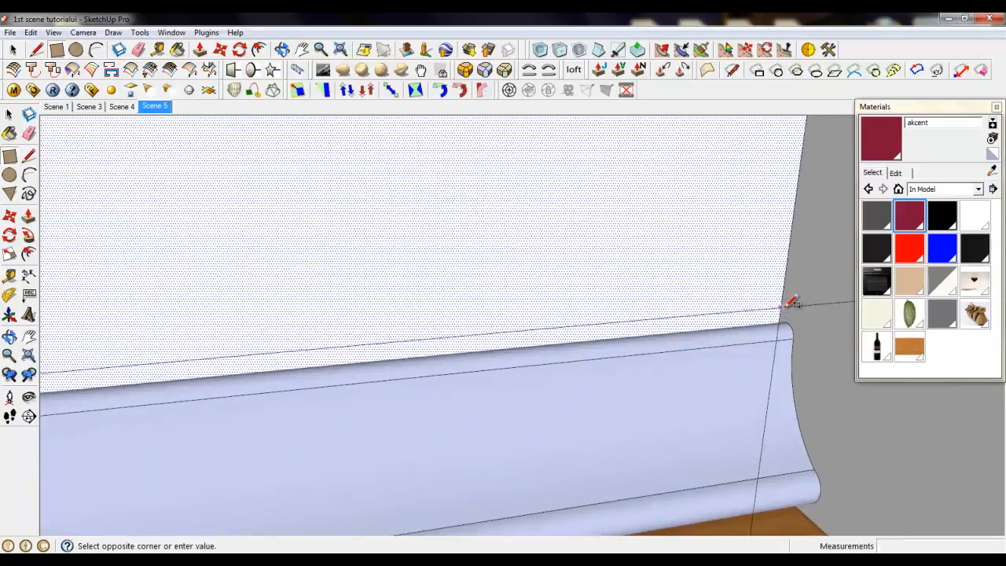
middle_click_drag(791, 303, 769, 360)
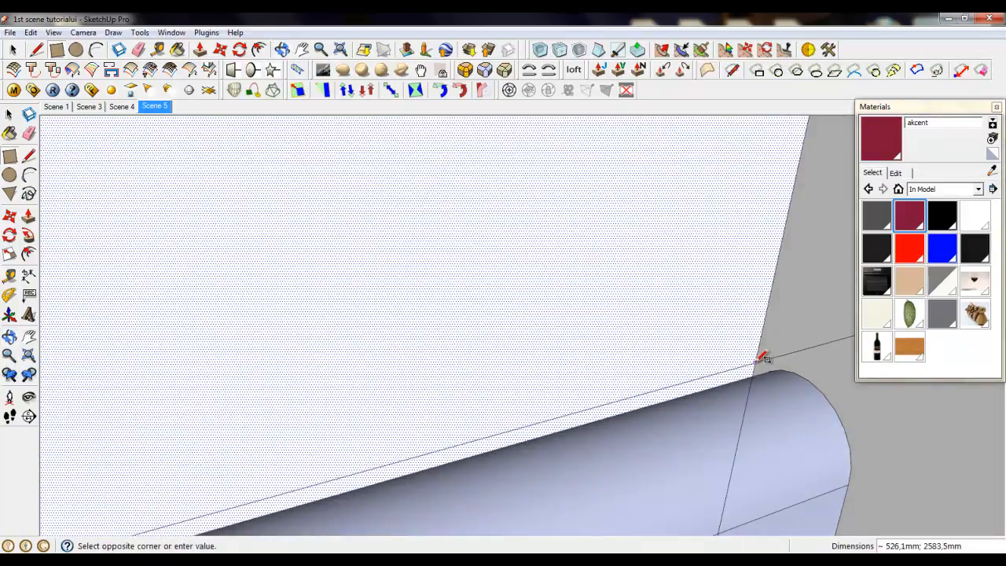
left_click(764, 355)
Step: Select the new backsplash face on the back wall and paint it with the Kitchen white material
left_click(13, 50)
left_click(586, 292)
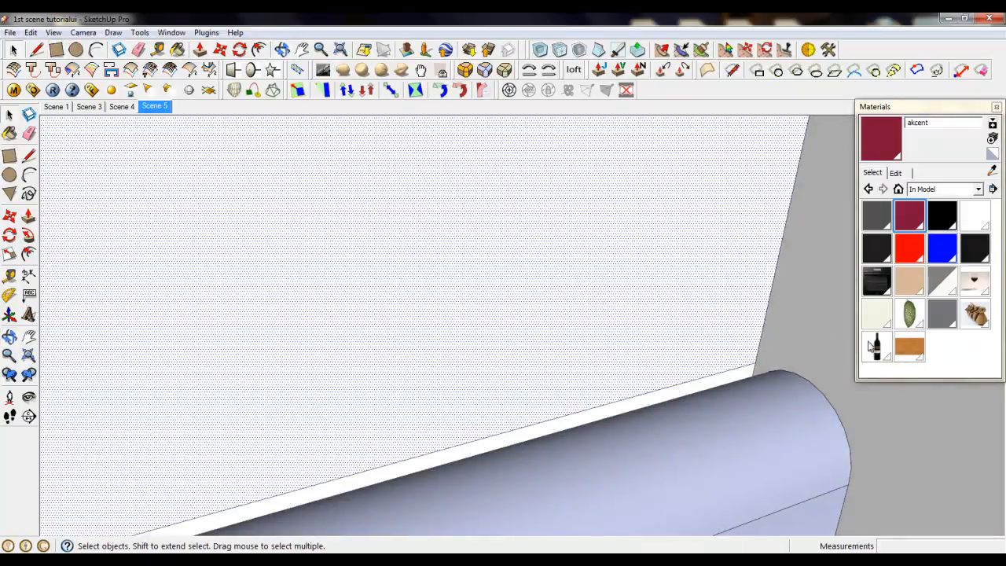
left_click(877, 314)
middle_click_drag(635, 276, 752, 299)
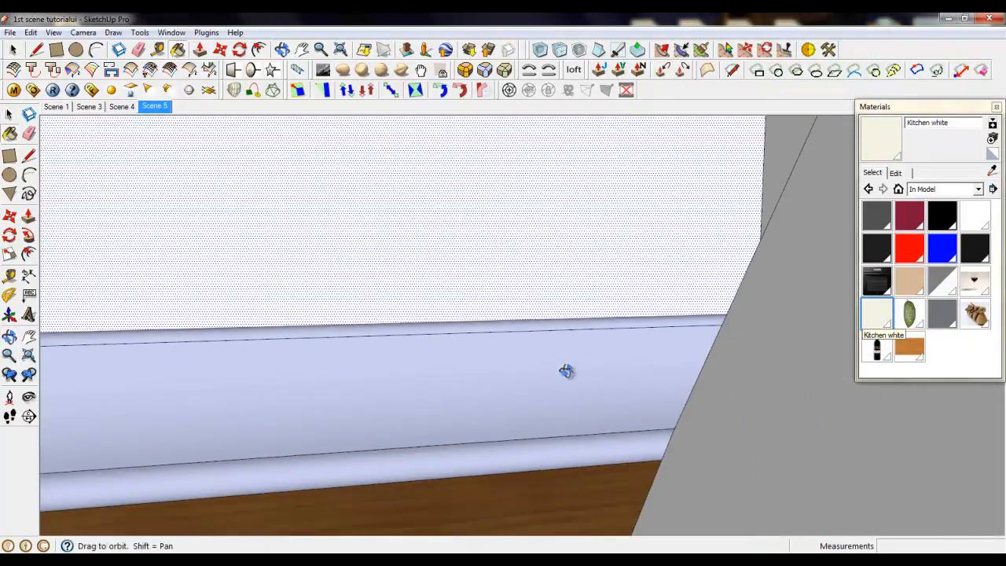
middle_click_drag(569, 371, 526, 393)
key("space")
left_click(524, 395)
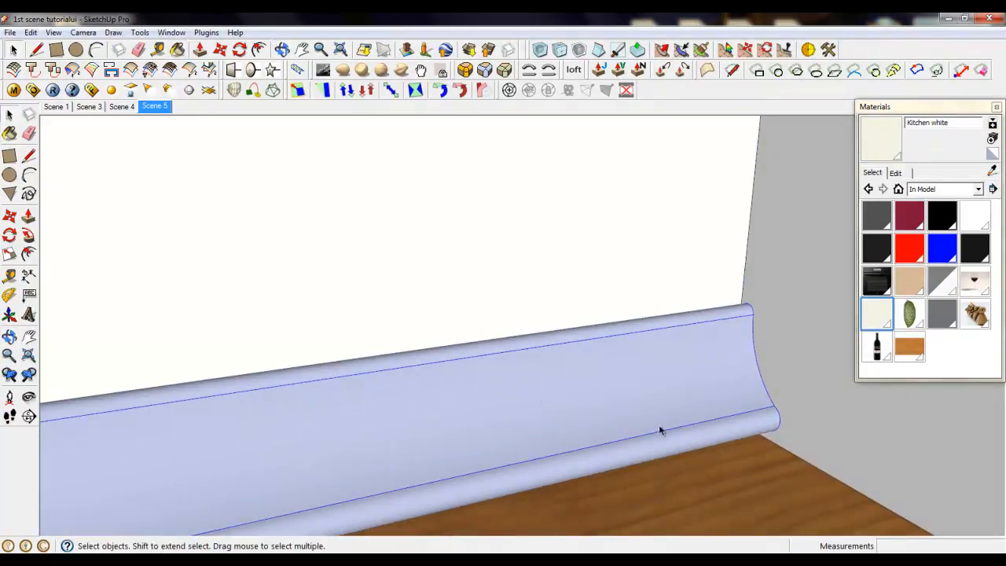
Step: Examine the backsplash and the surrounding back wall in the context of the whole kitchen
scroll(775, 424, "down", 6)
scroll(731, 332, "down", 2)
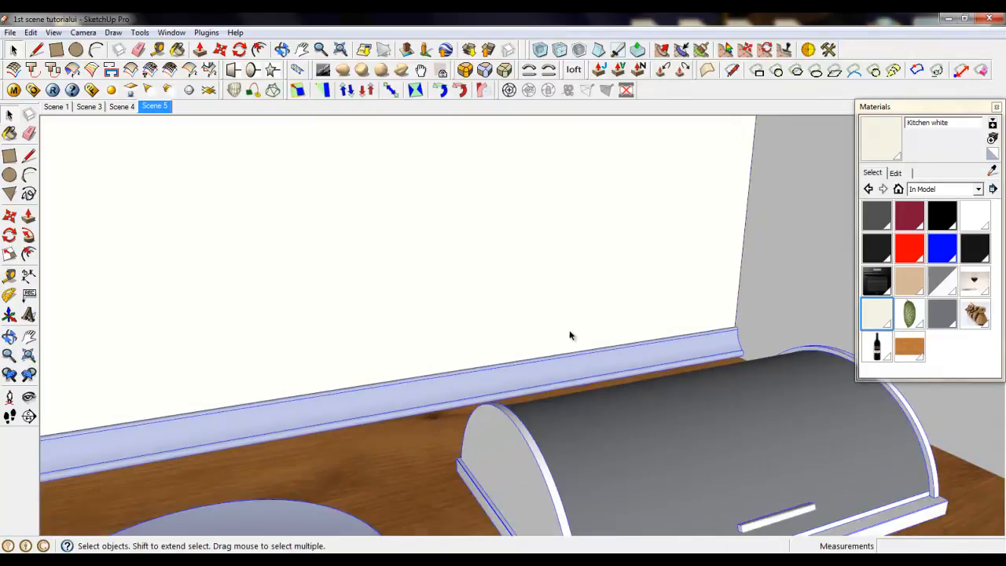
scroll(569, 335, "down", 8)
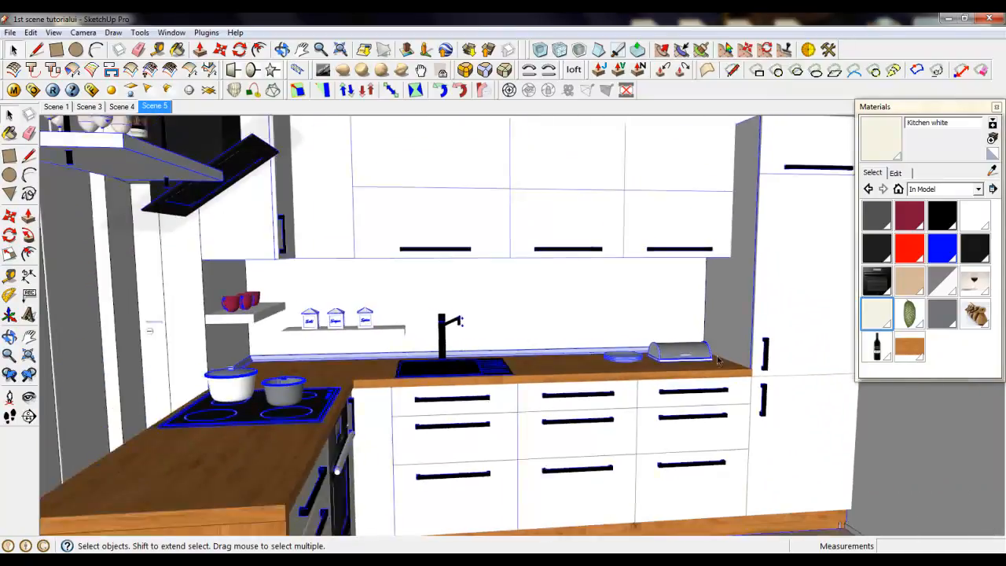
scroll(718, 361, "down", 2)
middle_click_drag(434, 368, 436, 319)
scroll(653, 412, "down", 1)
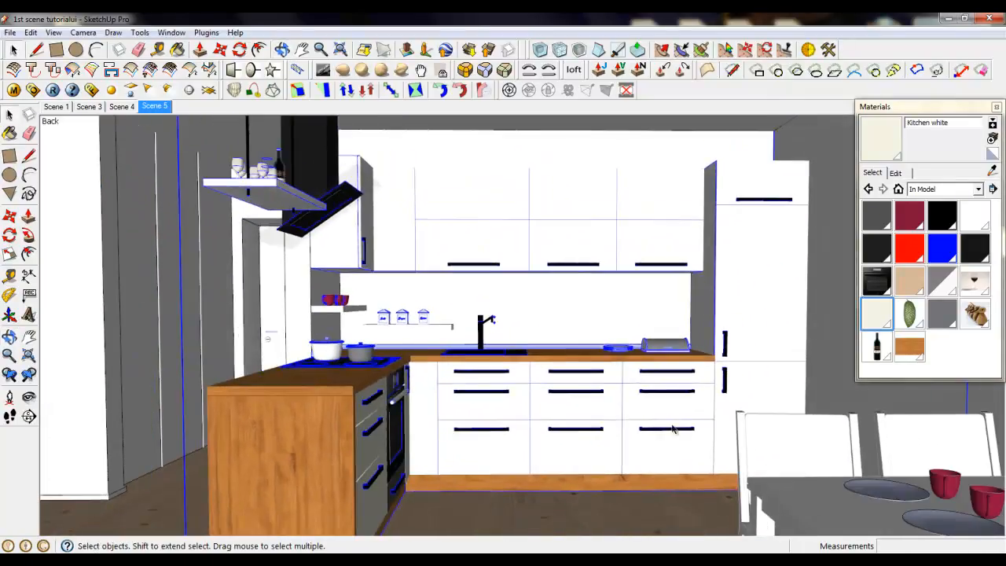
scroll(674, 429, "down", 2)
middle_click_drag(539, 382, 527, 371)
scroll(553, 335, "up", 4)
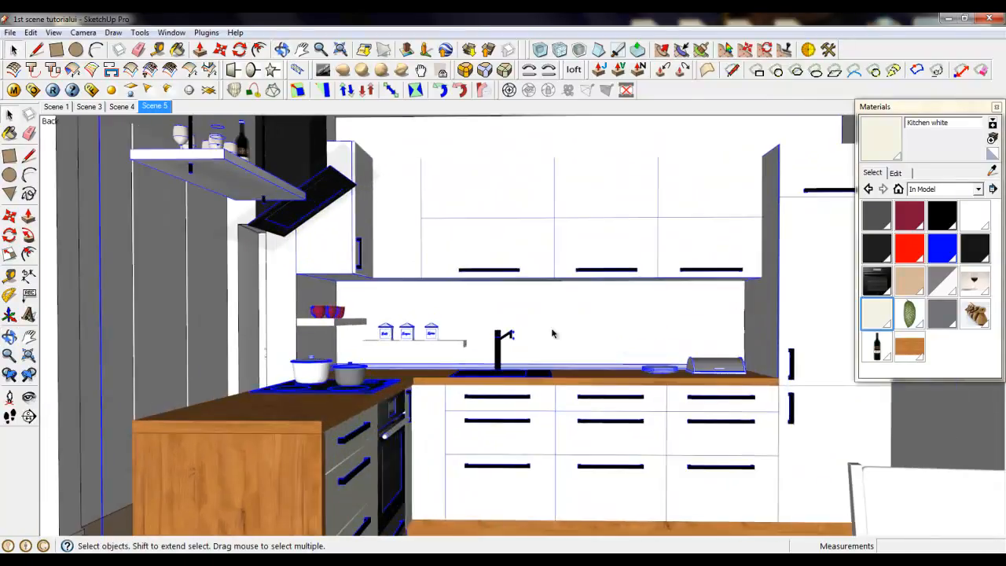
scroll(558, 326, "down", 4)
scroll(542, 189, "up", 1)
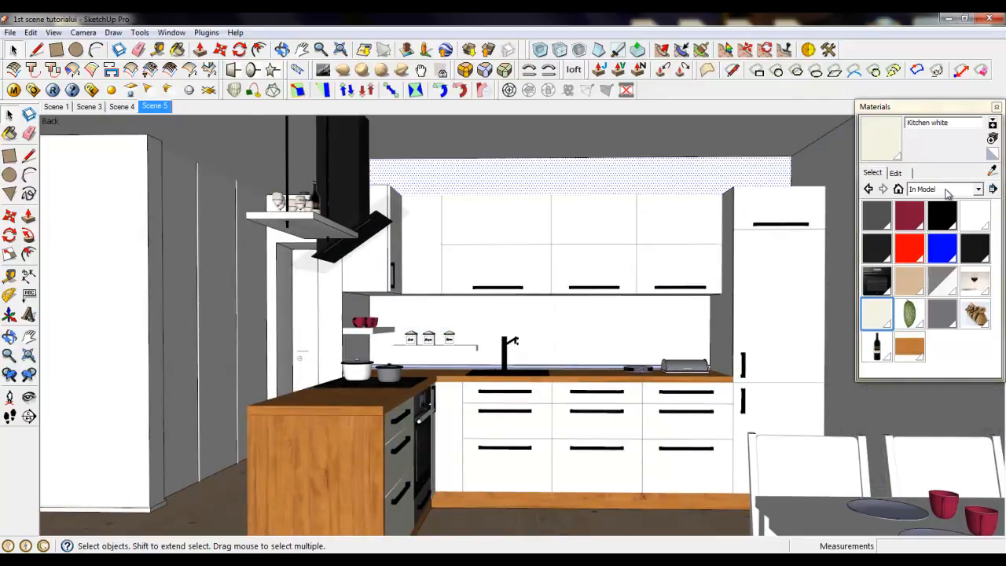
Step: Create a new V-Ray scene material and rename it wall color
left_click(33, 89)
right_click(290, 202)
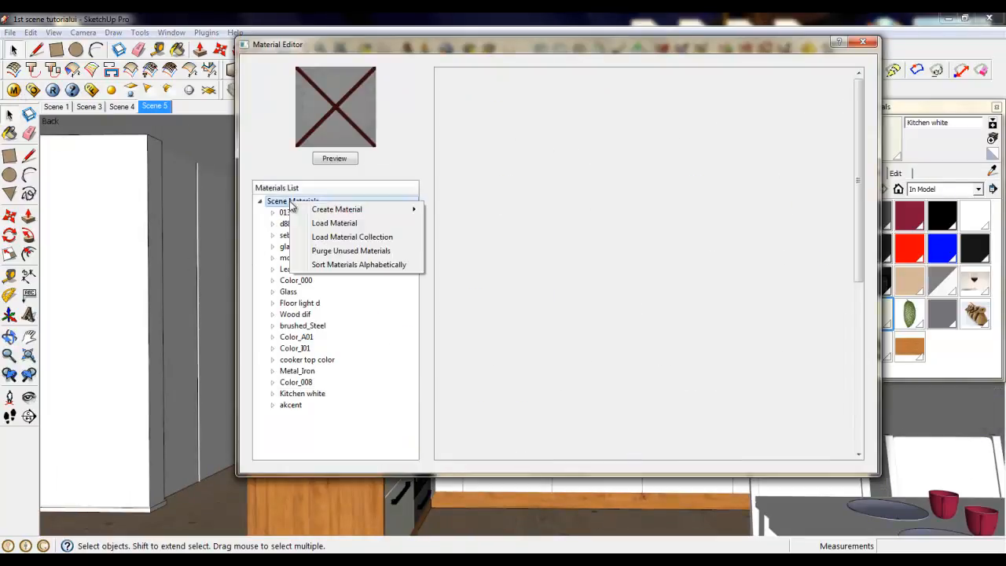
mouse_move(338, 209)
left_click(464, 239)
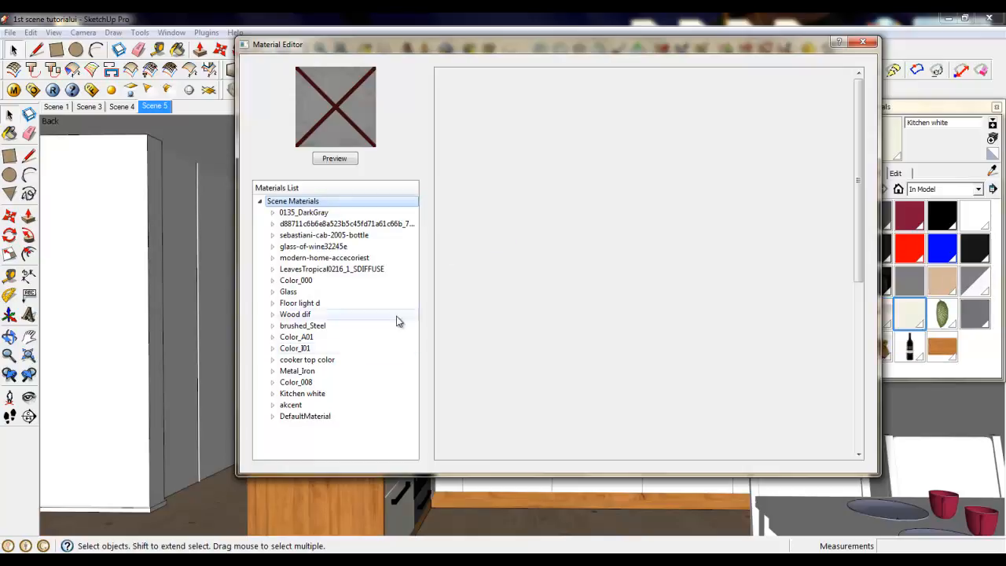
left_click(314, 417)
right_click(325, 419)
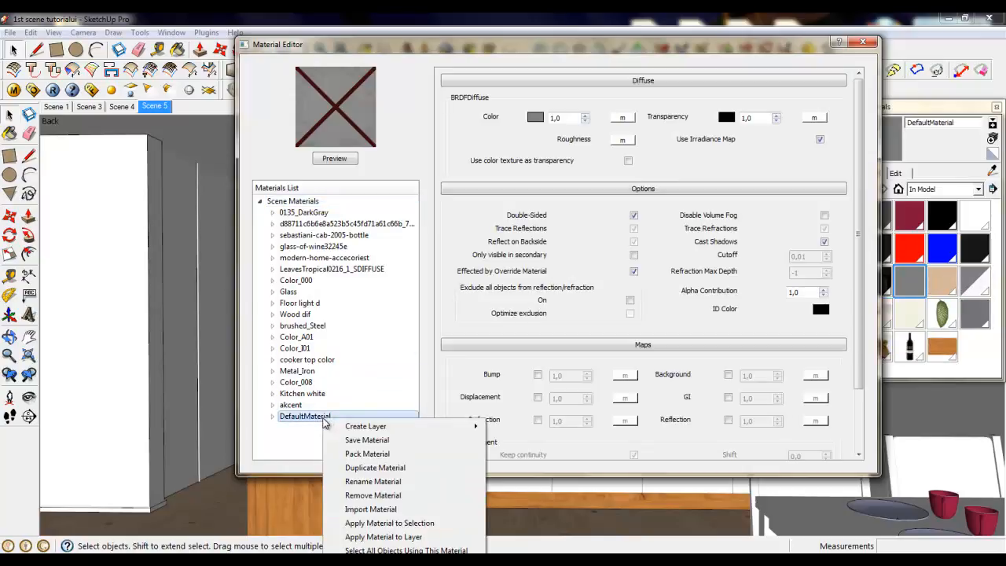
left_click(363, 483)
type("wall color")
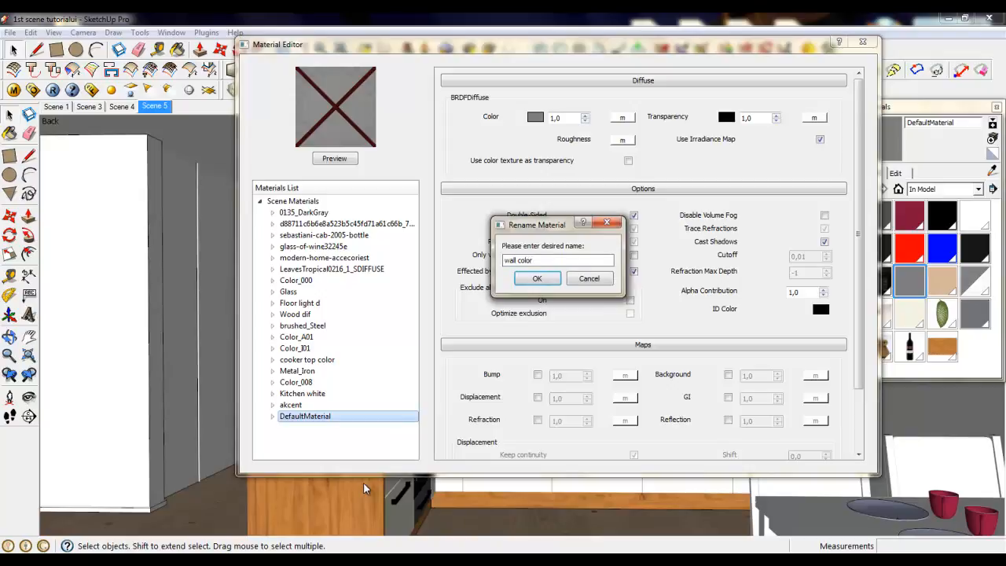
key("Return")
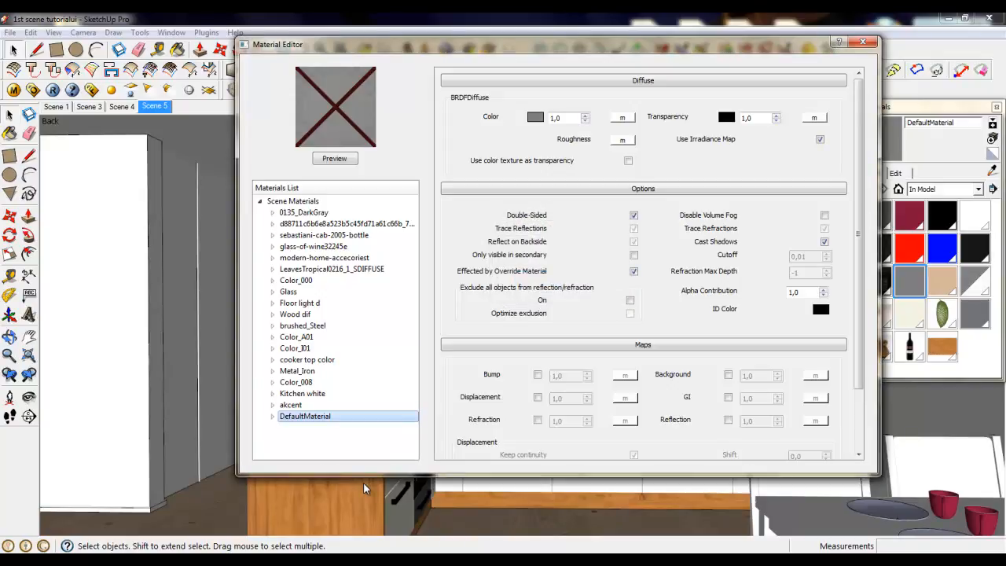
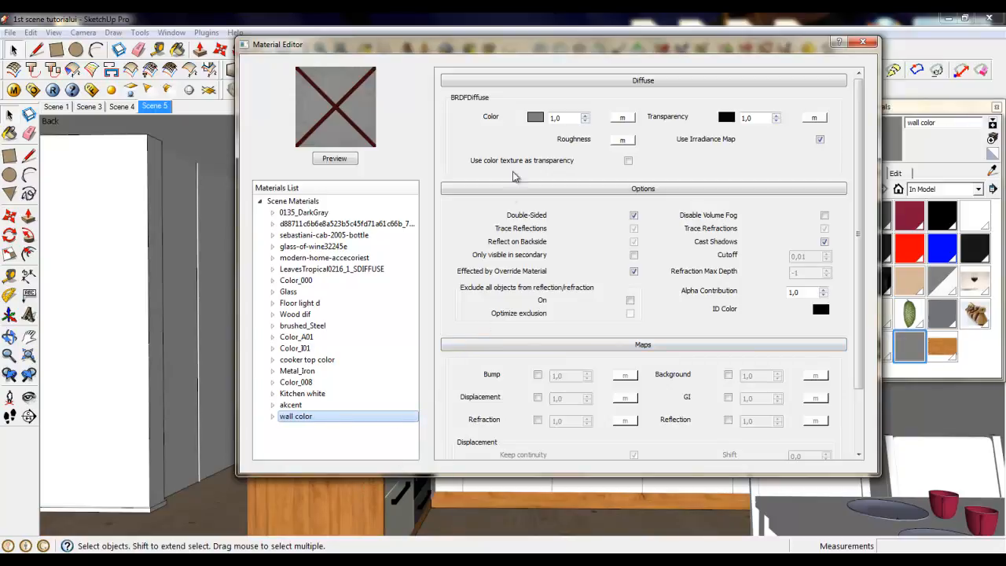
Step: Set the diffuse color of the wall color material to very light grey, RGB 240, 240, 240
left_click(535, 117)
left_click(648, 201)
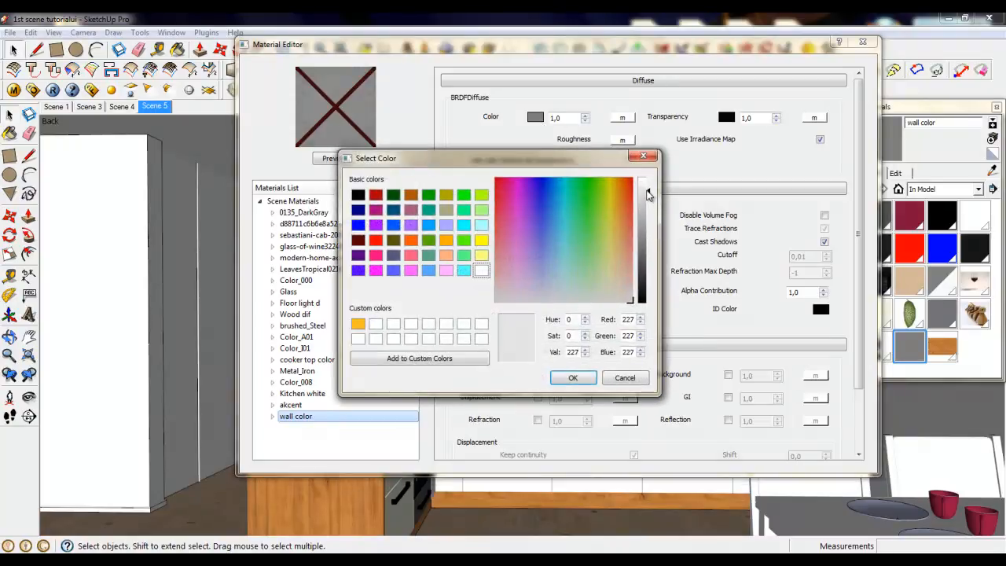
left_click_drag(649, 195, 649, 188)
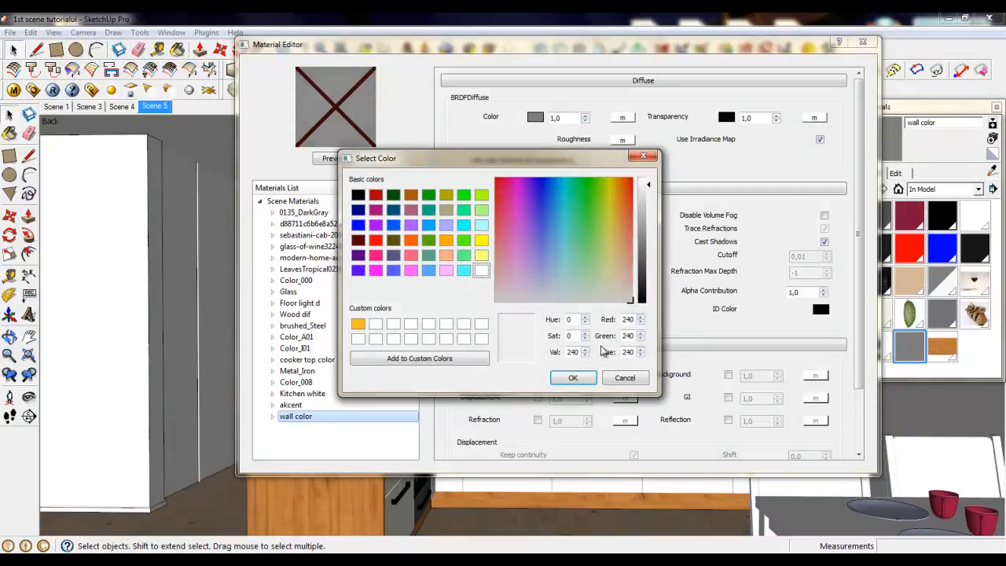
left_click(578, 378)
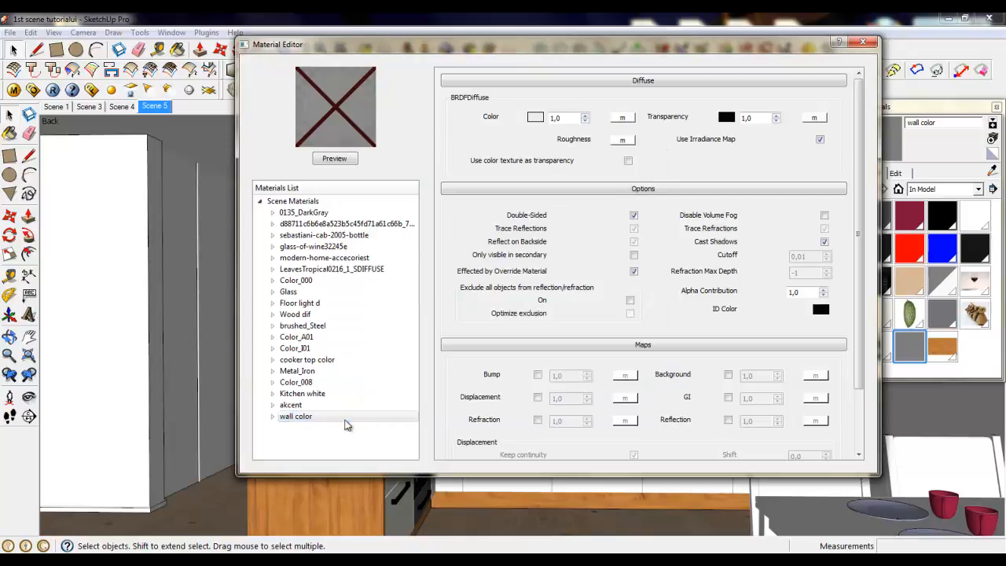
Step: Add a reflection layer to the wall color material and assign a TexFresnel map to its reflection
right_click(343, 418)
mouse_move(484, 430)
left_click(539, 443)
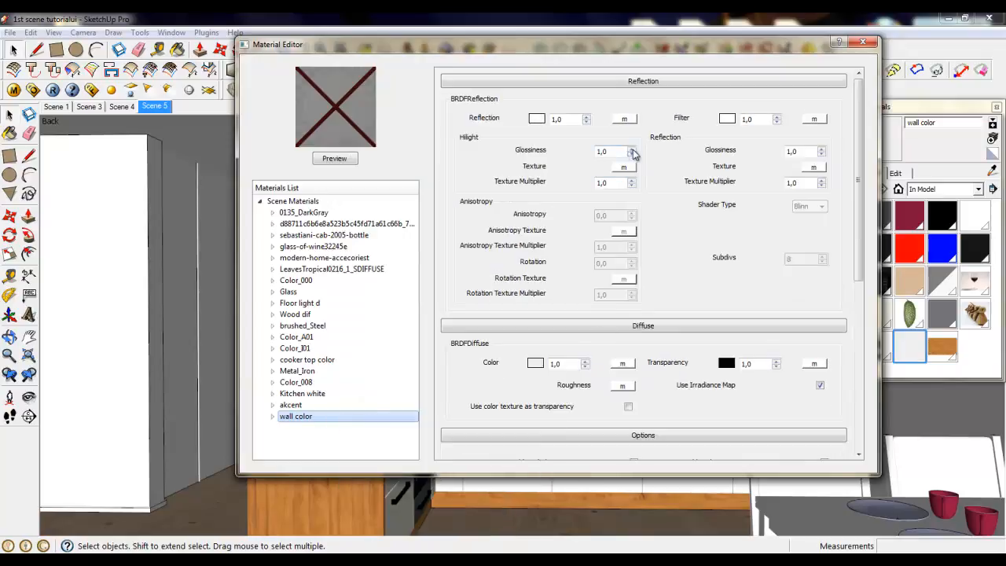
left_click(631, 152)
left_click(310, 226)
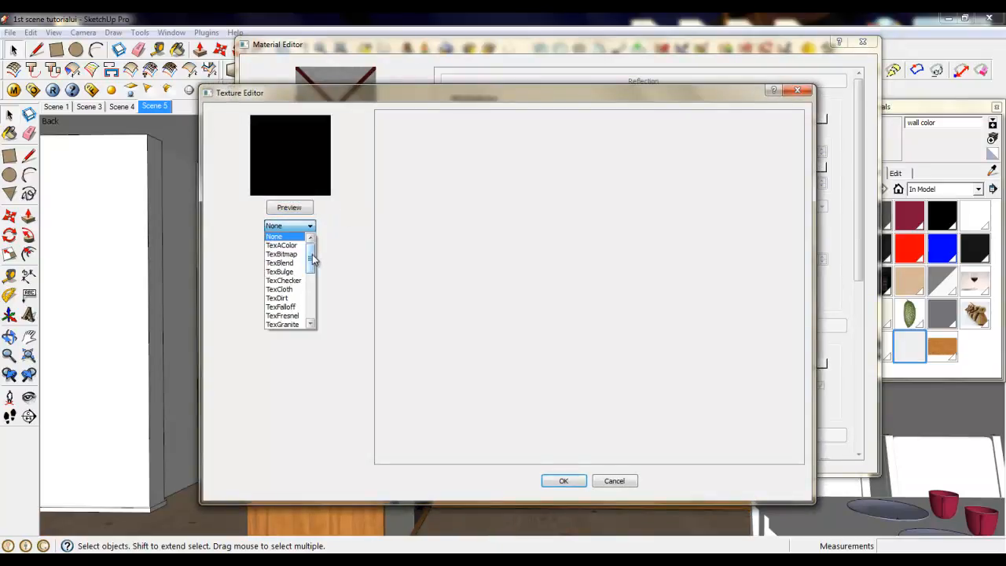
mouse_move(312, 256)
left_mouse_down()
mouse_move(312, 274)
mouse_move(312, 251)
left_mouse_up()
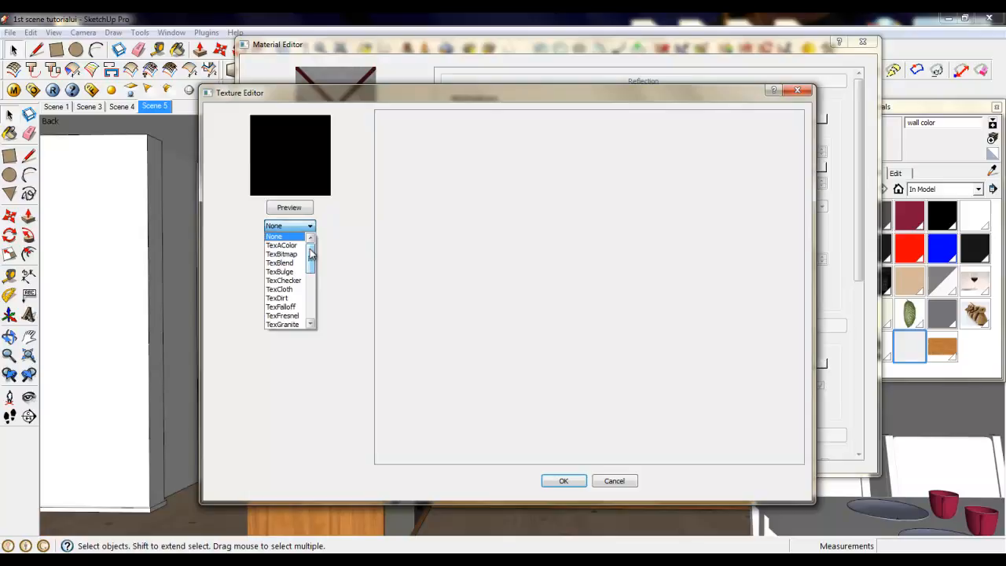
left_click(283, 316)
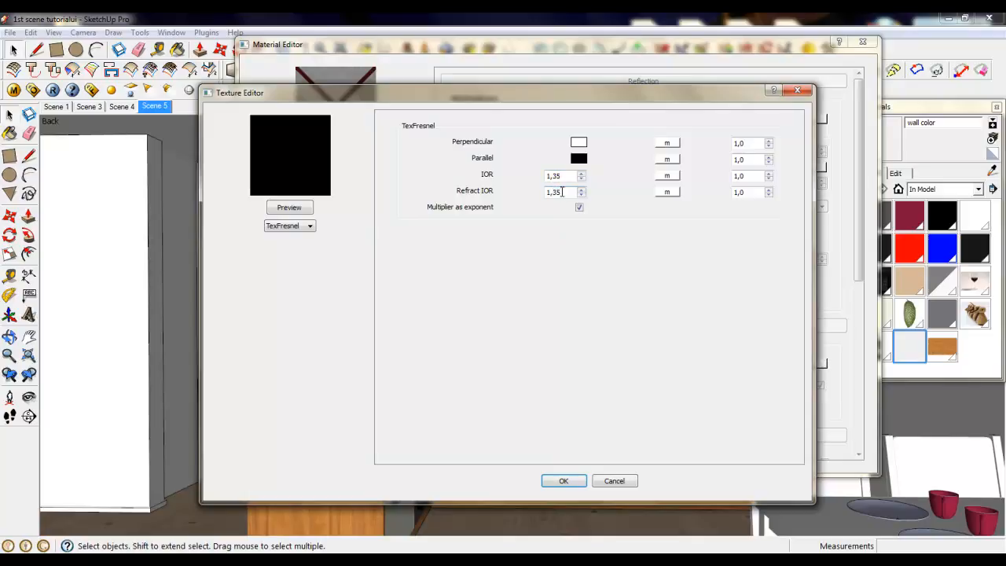
left_click(568, 482)
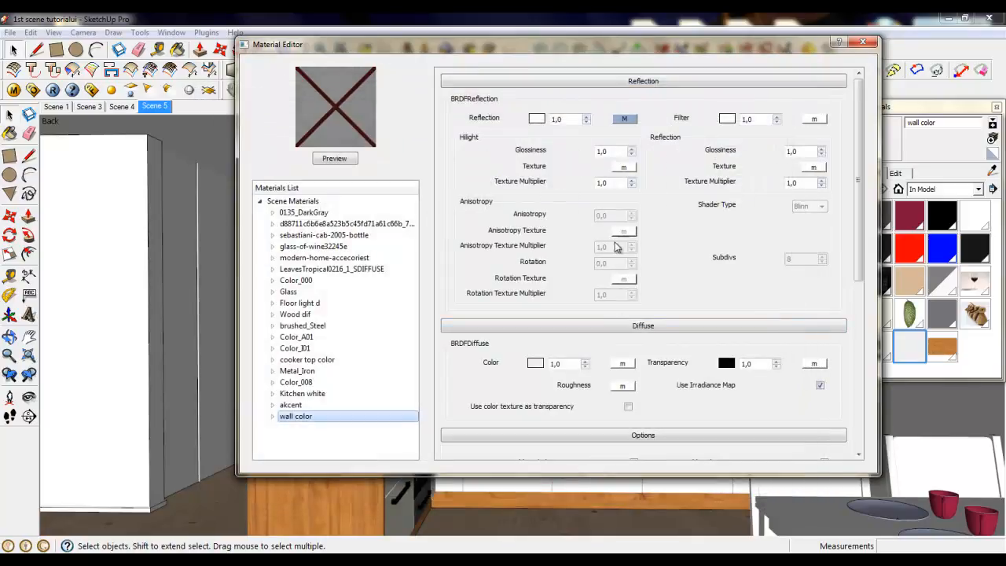
Step: Set the reflection layer's highlight glossiness to 0,35, reflection glossiness to 0,25 and shader type to Phong
left_click_drag(603, 151, 582, 156)
type("0,35")
left_click(797, 151)
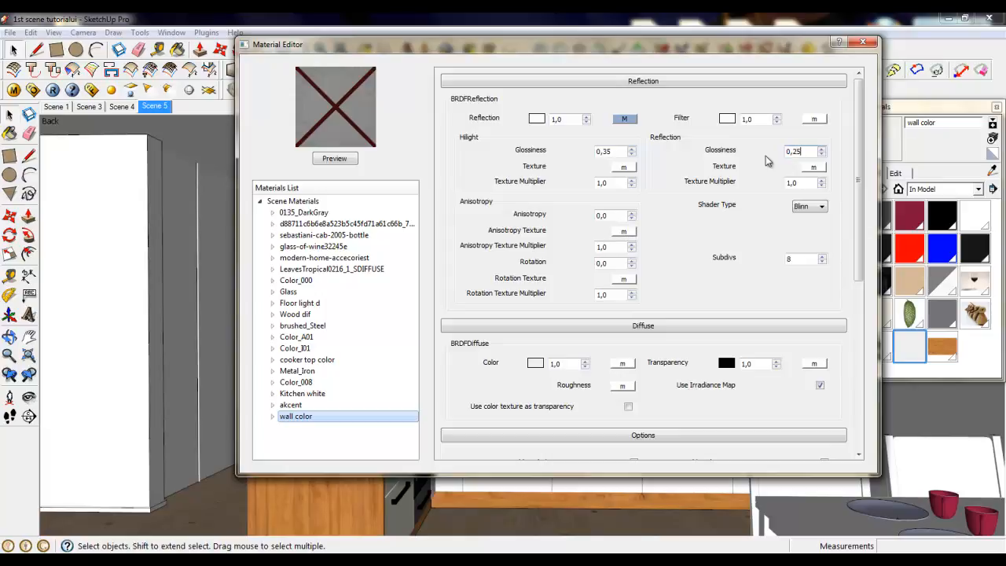
left_click(808, 206)
left_click(810, 228)
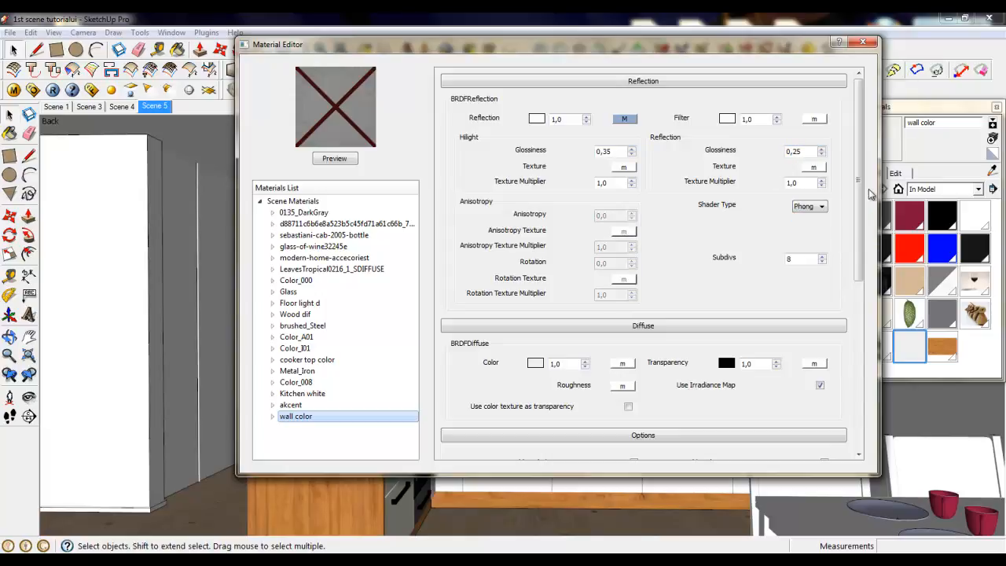
Step: Enable bump mapping at 0,1 for the wall color material and choose TexNoise as its map
scroll(689, 386, "down", 6)
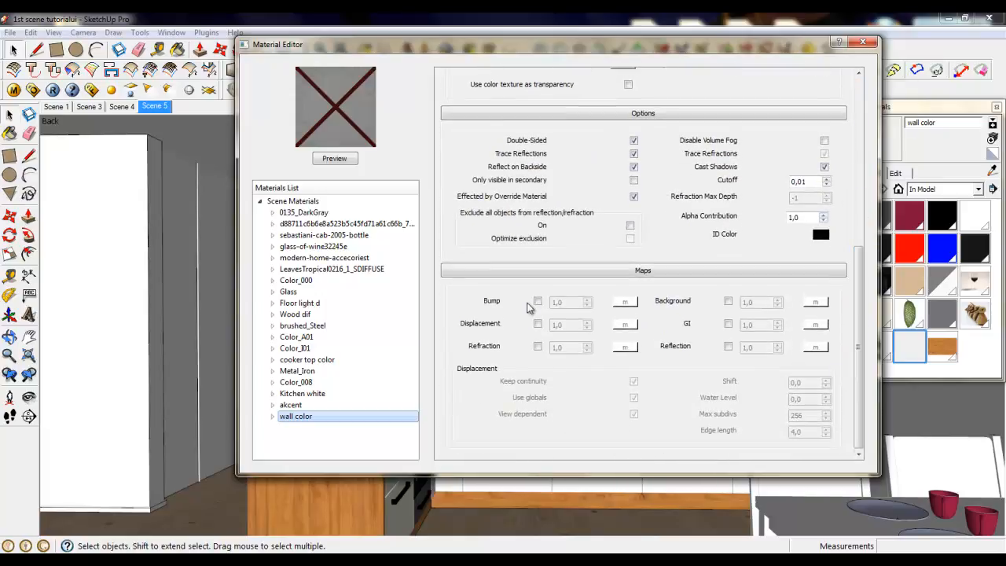
left_click(537, 302)
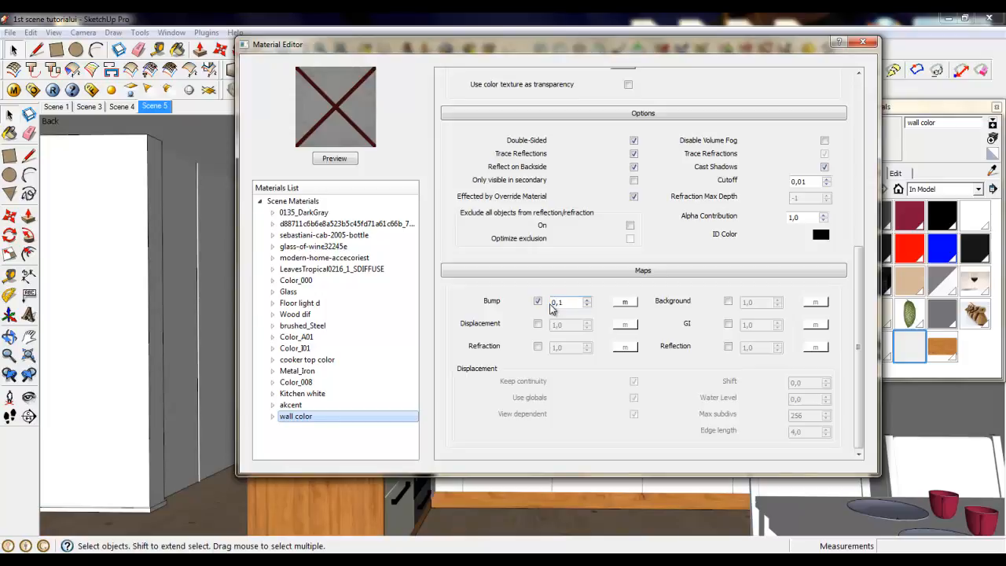
left_click(625, 302)
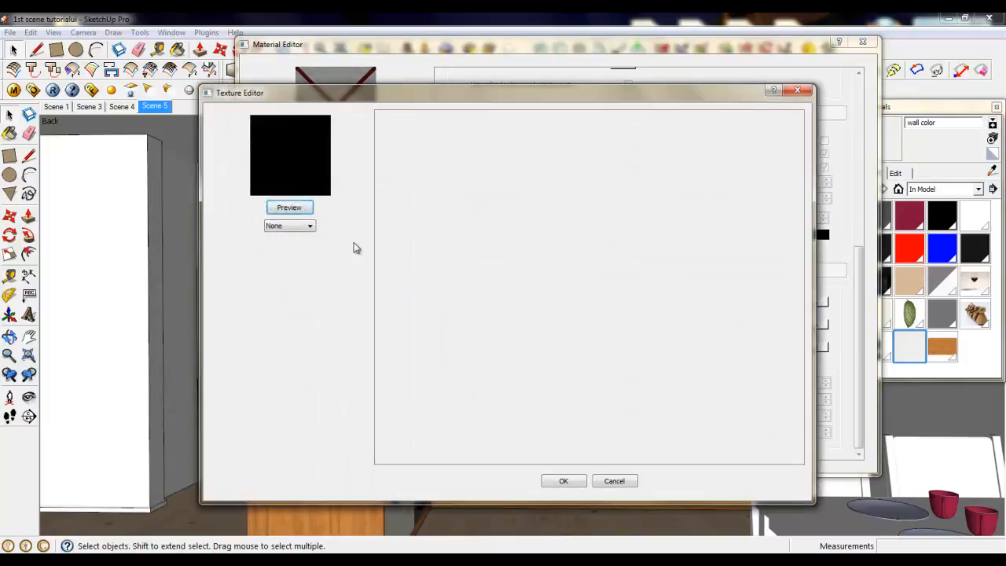
left_click(310, 226)
left_click_drag(316, 252, 316, 272)
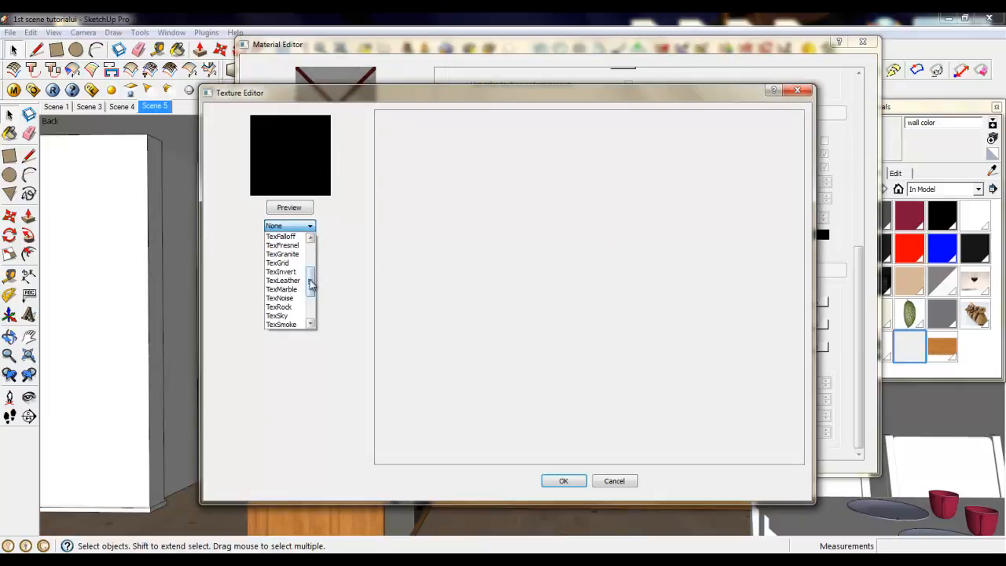
left_click(296, 298)
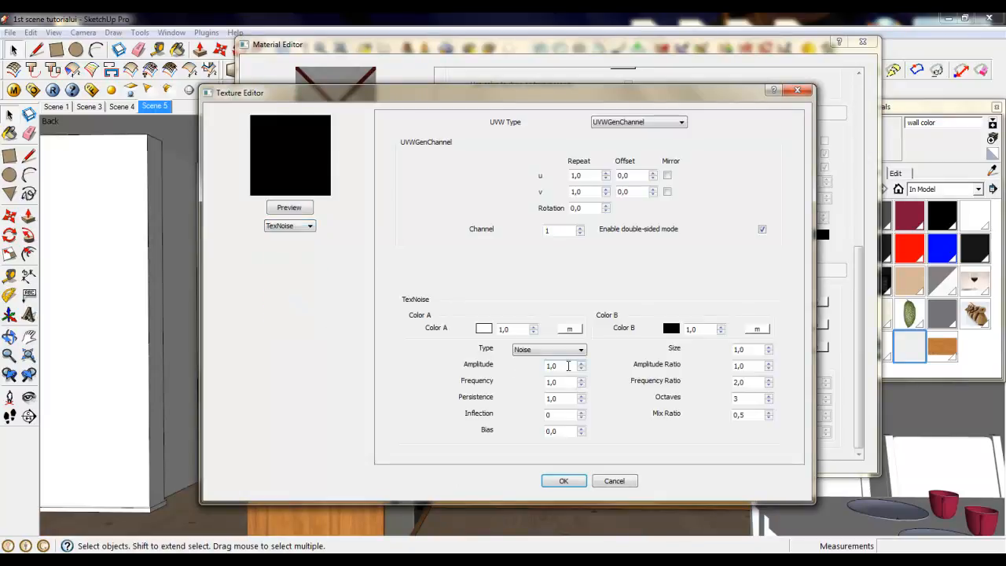
Step: Set the noise map's amplitude, frequency, persistence, size, amplitude ratio, frequency ratio and mix ratio to 0,1 and accept the texture
type("0,1")
double_click(544, 367)
right_click(552, 367)
left_click(581, 420)
double_click(567, 382)
key("ctrl+v")
double_click(553, 398)
key("ctrl+v")
double_click(740, 349)
key("ctrl+v")
double_click(740, 366)
key("ctrl+v")
double_click(740, 382)
key("ctrl+v")
double_click(739, 414)
key("ctrl+v")
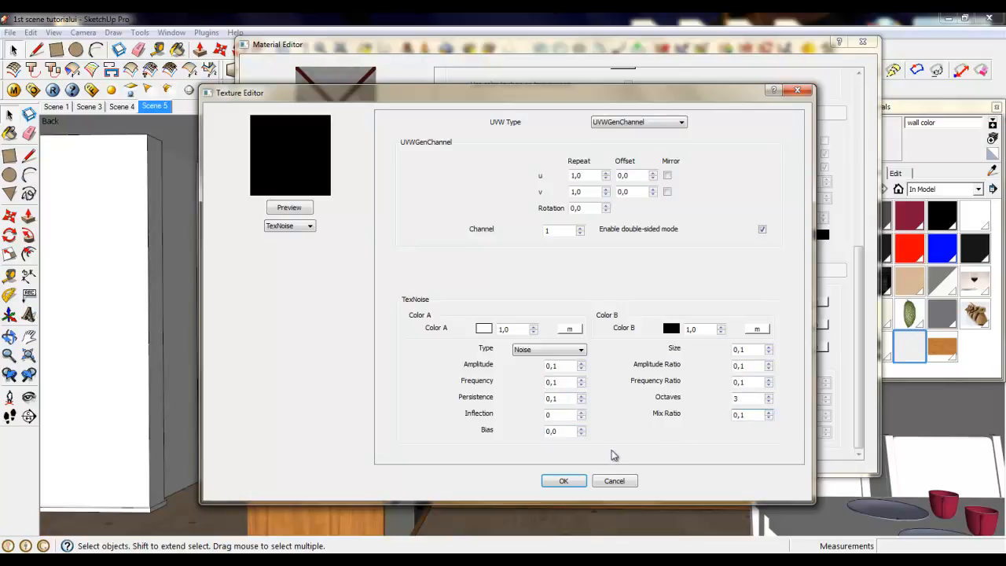
left_click(564, 481)
left_click_drag(857, 366, 859, 186)
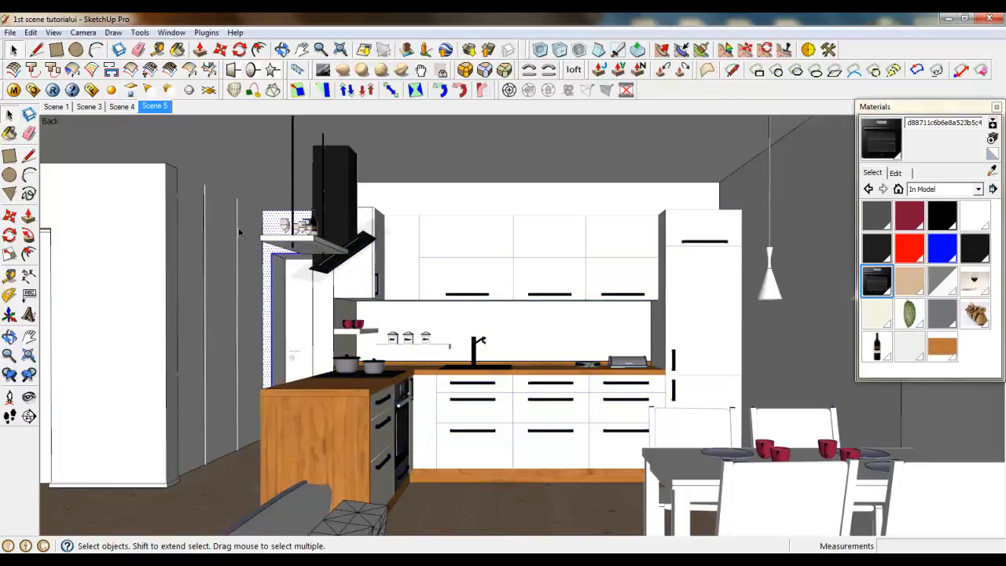
Step: Import the image "brown hall copy" from the Textures folder for use as a texture
scroll(239, 232, "up", 6)
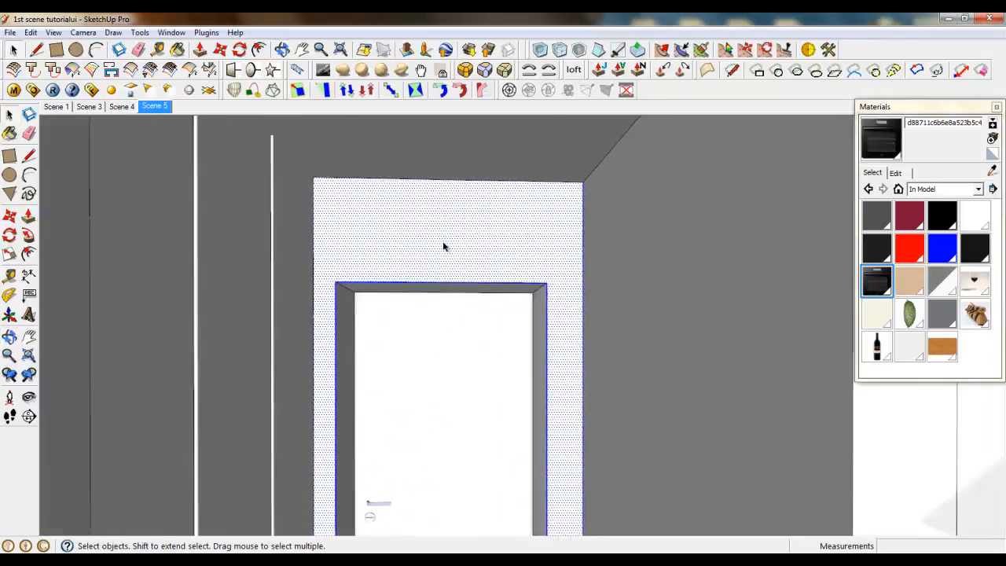
scroll(443, 246, "down", 4)
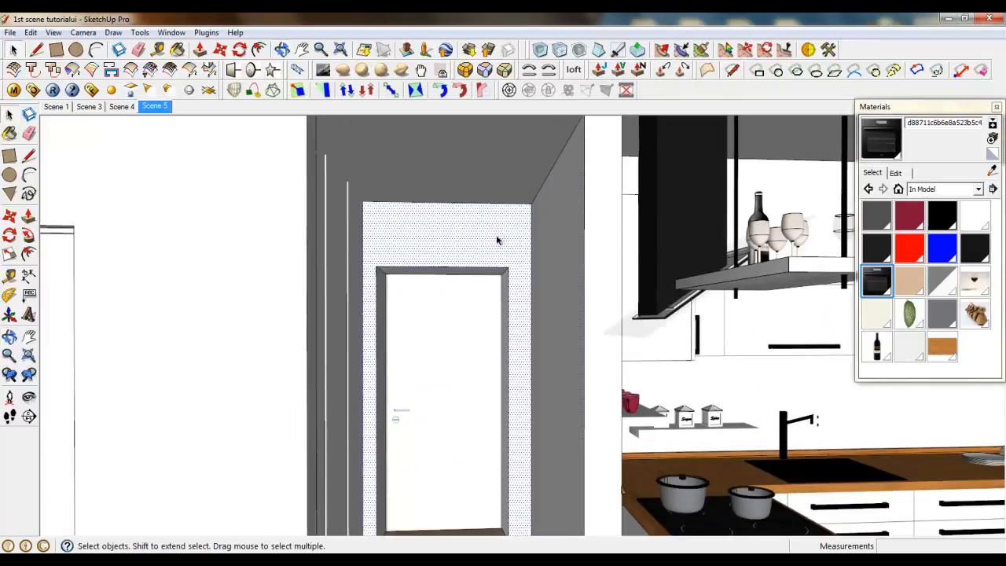
middle_click_drag(448, 245, 434, 247)
scroll(429, 247, "up", 1)
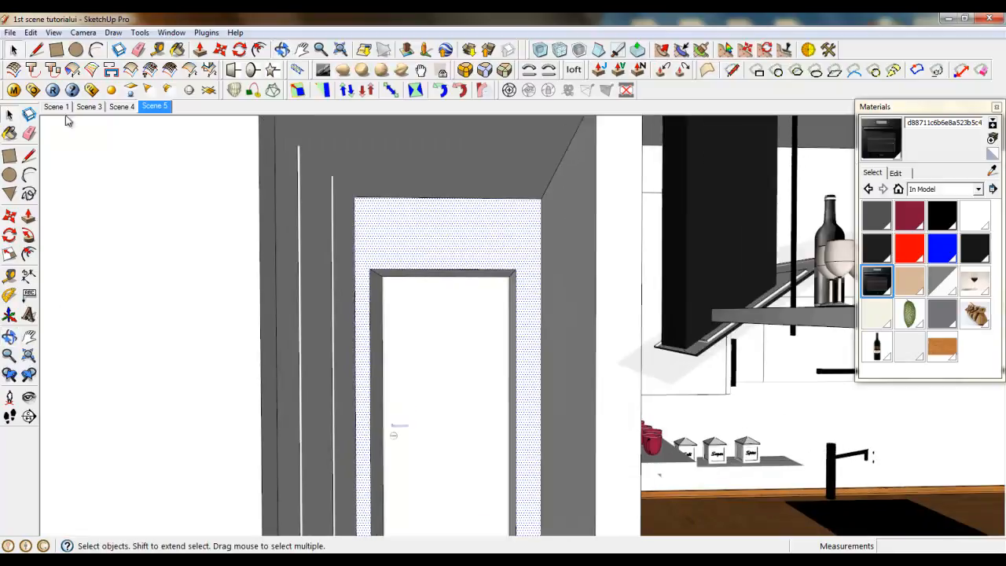
left_click(10, 33)
left_click(35, 228)
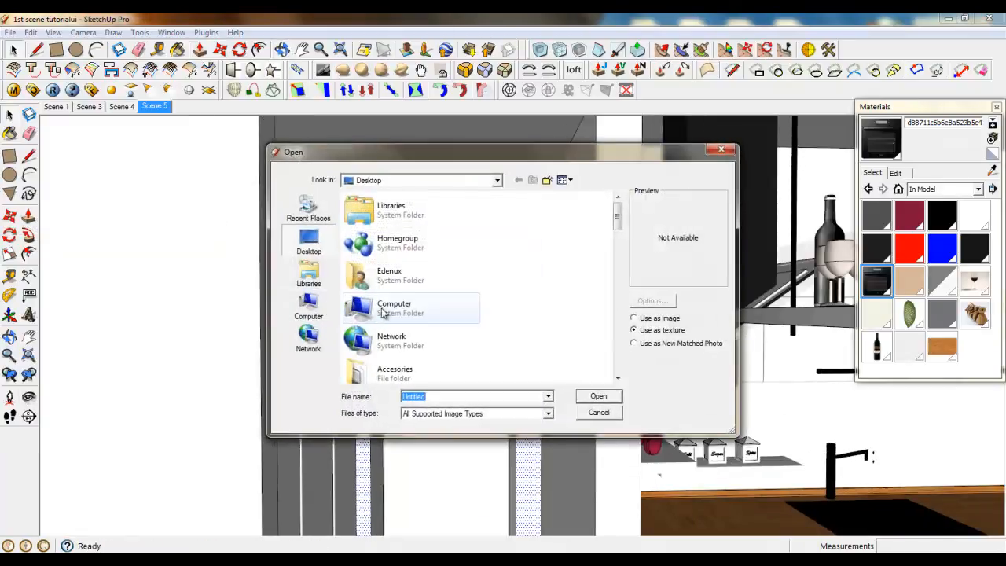
left_click(403, 370)
scroll(440, 309, "down", 3)
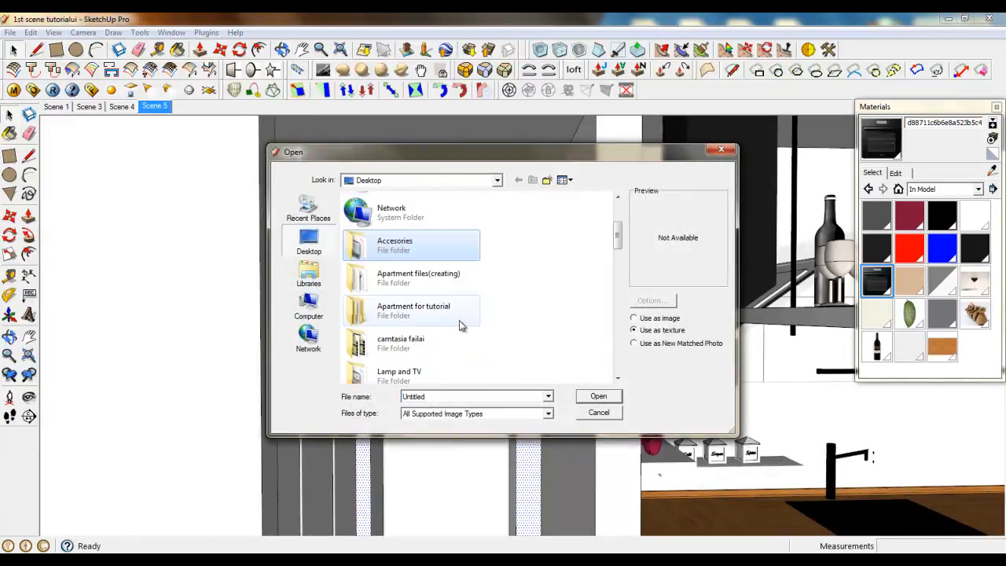
double_click(396, 308)
double_click(377, 237)
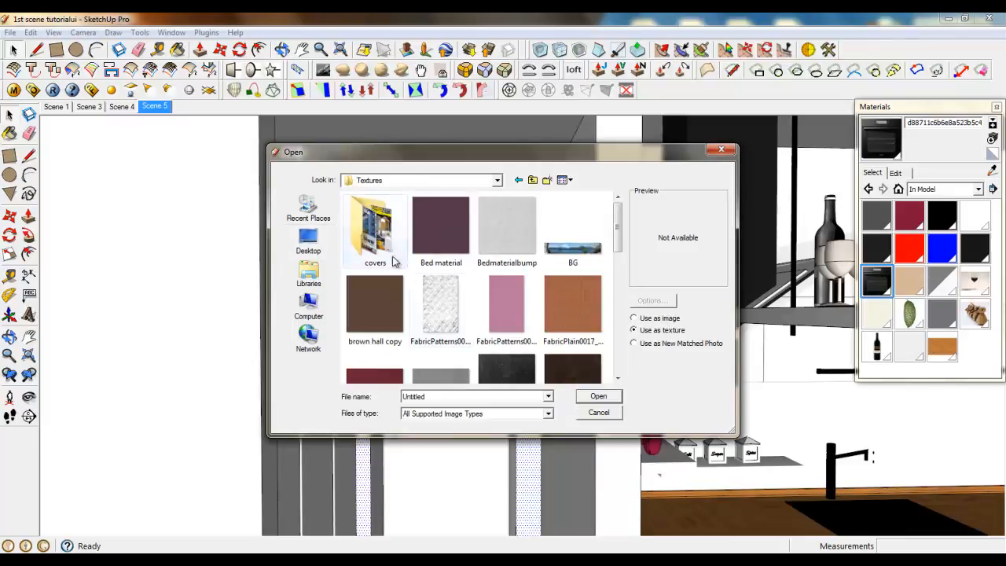
left_click(380, 311)
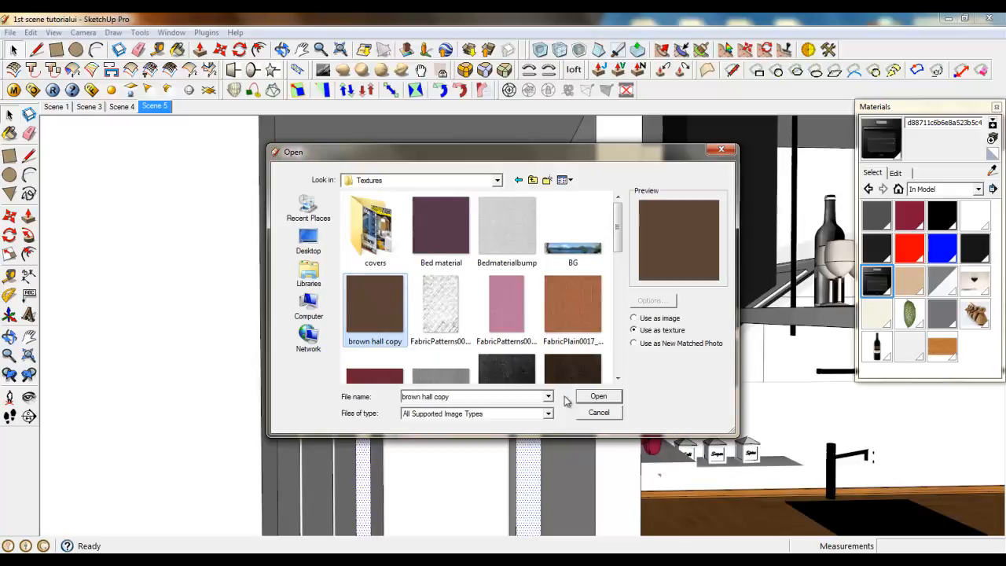
left_click(594, 396)
Step: Place the brown hall copy texture on the hallway's side wall and paint the wall around the hallway door with it
left_click(549, 367)
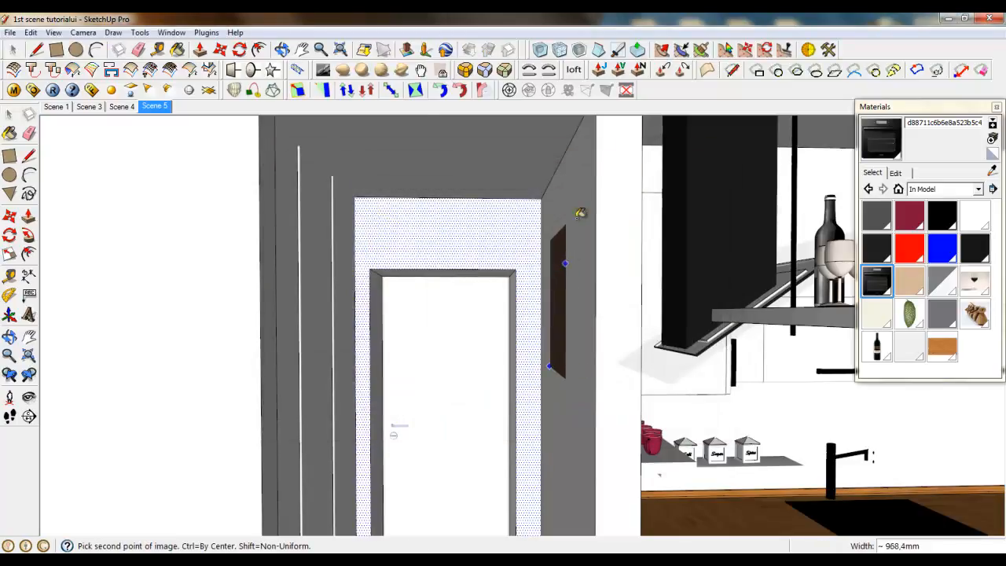
left_click(580, 208)
middle_click_drag(579, 213, 684, 288)
left_click(943, 214)
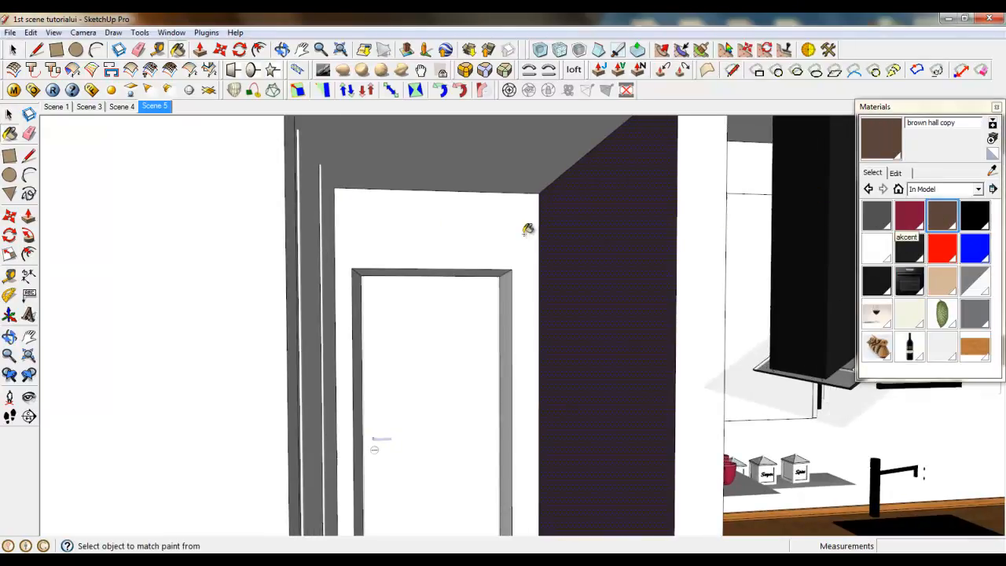
left_click(397, 251)
Step: Paint the side and top faces of the hallway door recess with the brown hall copy material
scroll(367, 270, "up", 3)
left_click(357, 278)
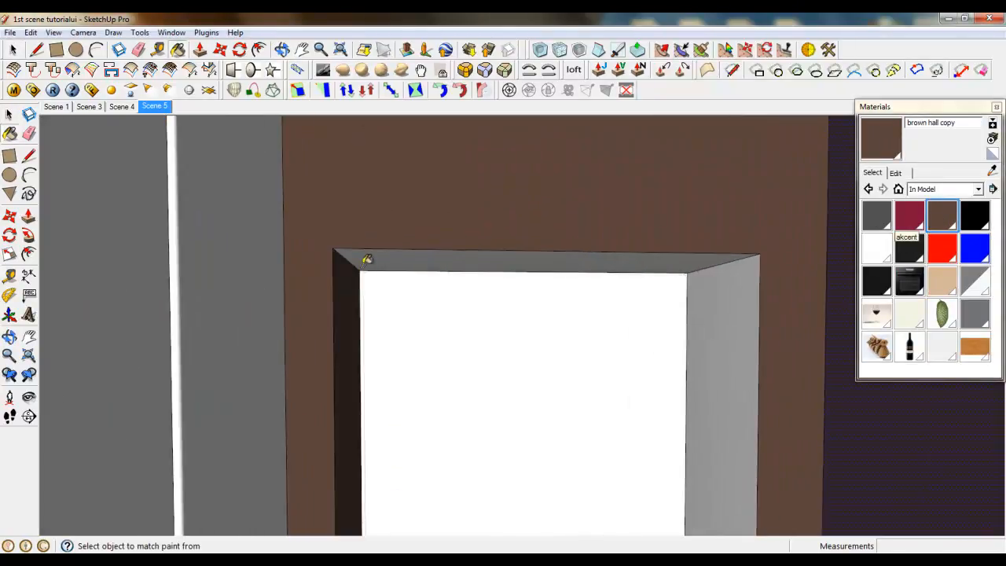
left_click(367, 261)
left_click(719, 292)
scroll(583, 262, "down", 1)
scroll(583, 261, "down", 1)
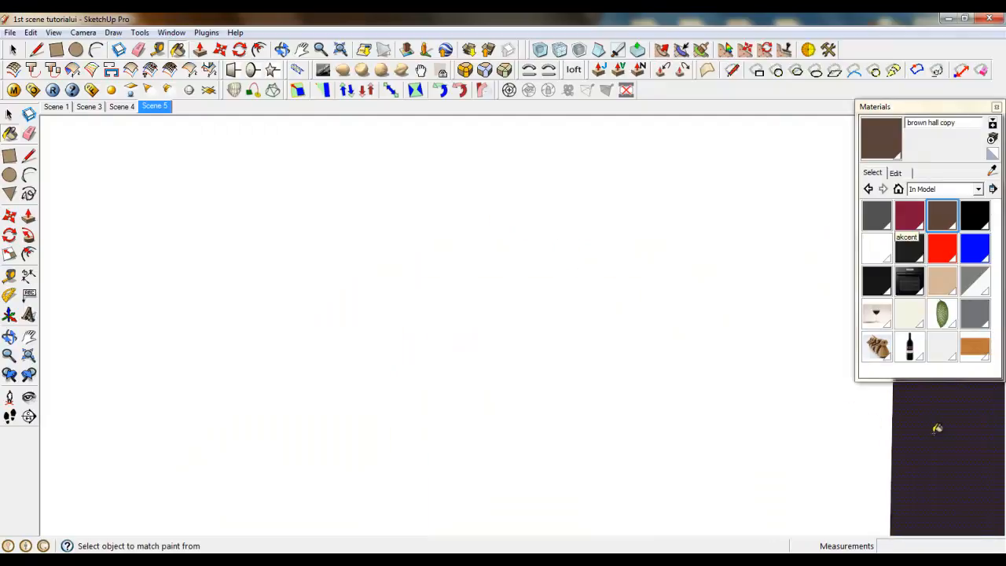
middle_click_drag(939, 429, 903, 442)
scroll(272, 238, "down", 1)
scroll(402, 238, "down", 3)
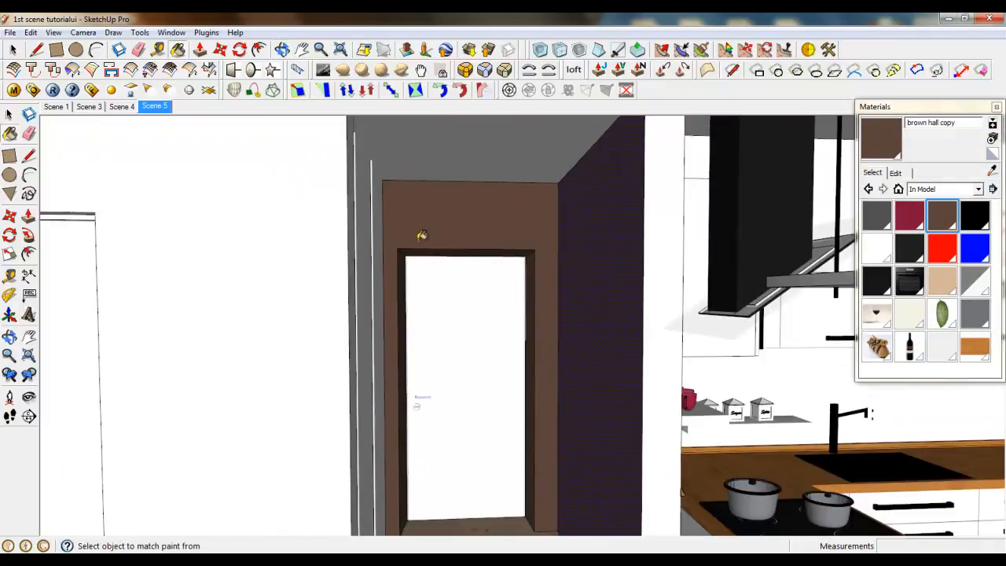
Step: Examine the hallway door wall and its recess from close up for faces missing the brown material
middle_click_drag(420, 234, 387, 161)
scroll(387, 159, "up", 2)
scroll(387, 160, "up", 4)
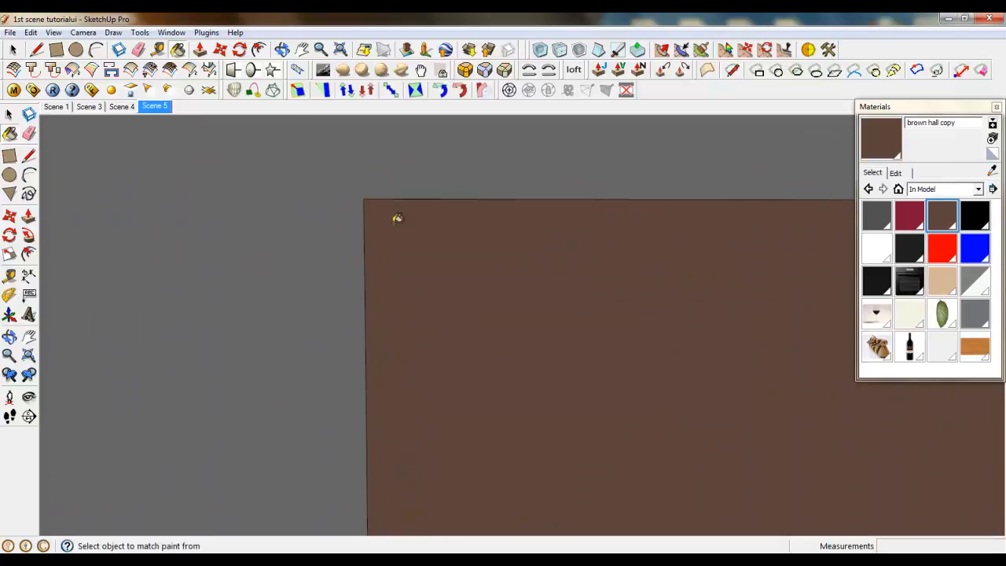
mouse_move(395, 217)
middle_mouse_down()
mouse_move(353, 263)
mouse_move(346, 308)
mouse_move(323, 325)
mouse_move(153, 321)
mouse_move(260, 276)
middle_mouse_up()
left_click(425, 254)
mouse_move(425, 254)
middle_mouse_down()
mouse_move(419, 274)
mouse_move(662, 290)
mouse_move(566, 173)
middle_mouse_up()
scroll(526, 128, "down", 3)
scroll(627, 399, "up", 4)
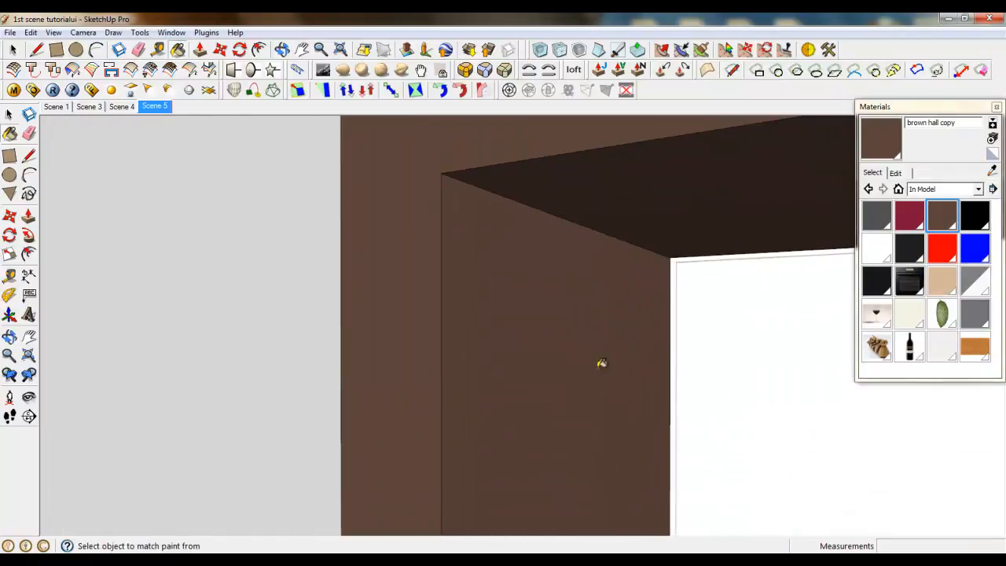
middle_click_drag(519, 274, 274, 319)
left_click(420, 274)
mouse_move(420, 274)
middle_mouse_down()
mouse_move(344, 304)
mouse_move(294, 180)
middle_mouse_up()
scroll(294, 180, "up", 2)
middle_click_drag(568, 310, 511, 306)
scroll(511, 307, "down", 10)
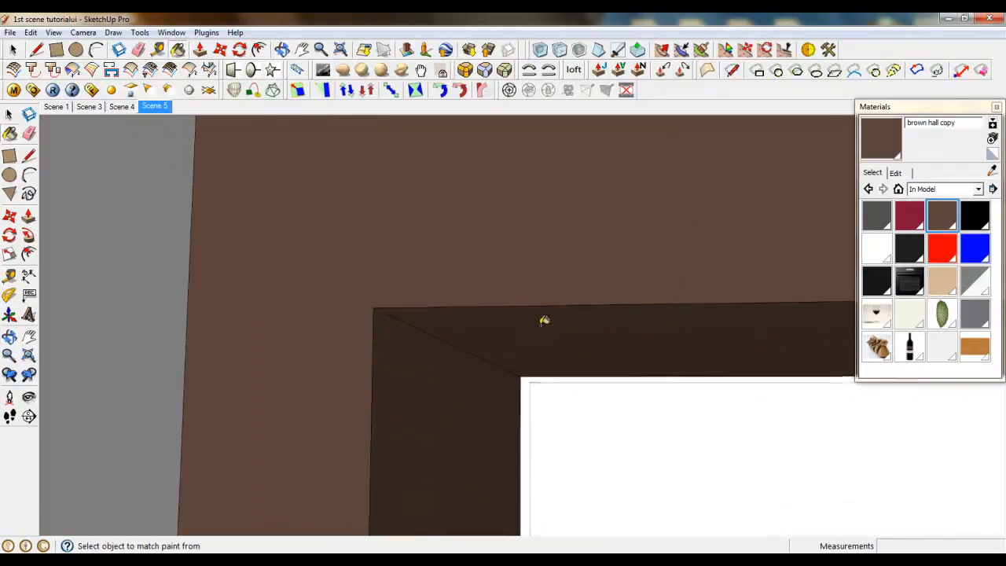
scroll(321, 294, "down", 8)
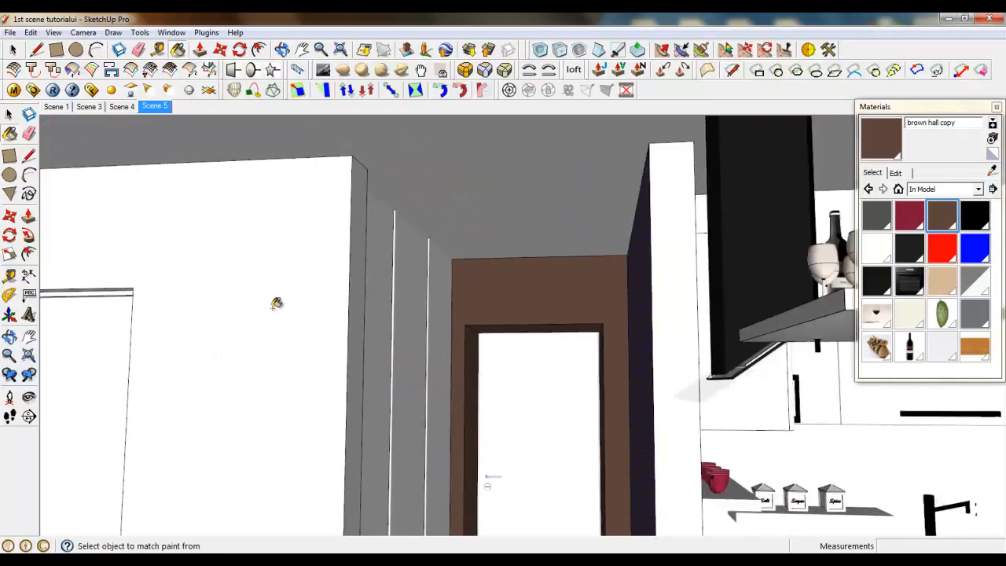
scroll(333, 221, "down", 4)
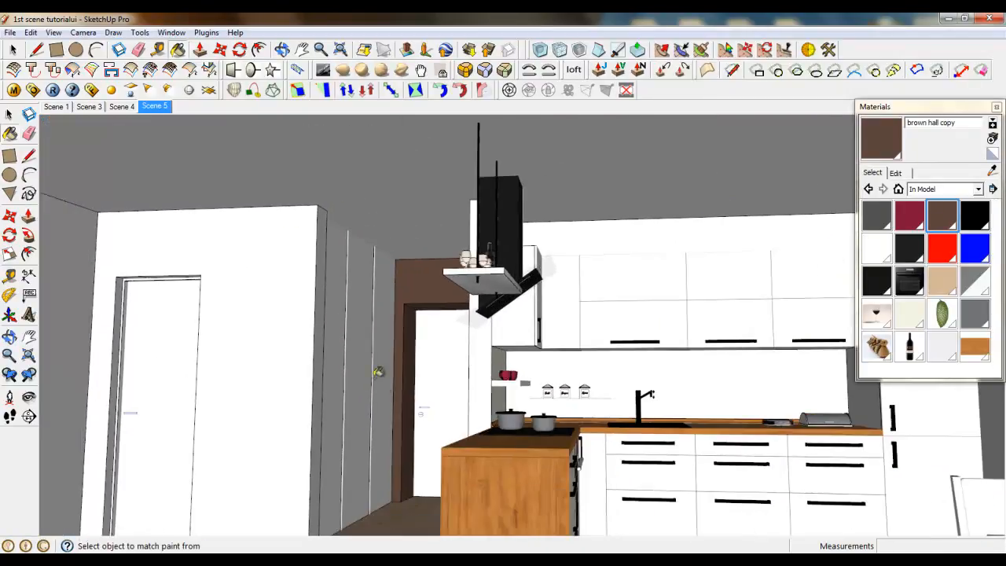
Step: Add a V-Ray reflection layer to the brown hall copy material and assign a TexFresnel map to its reflection
left_click(14, 90)
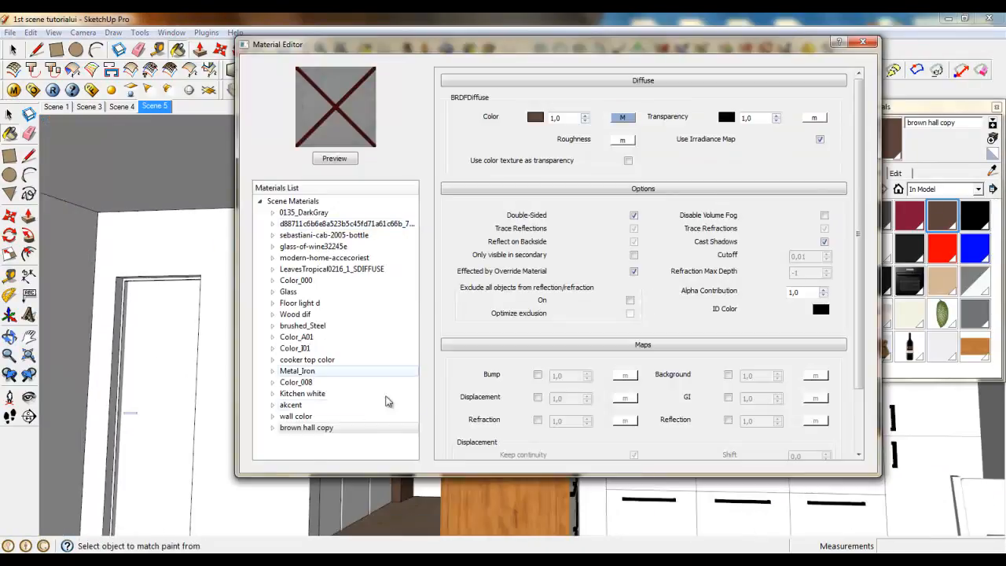
right_click(296, 428)
mouse_move(448, 440)
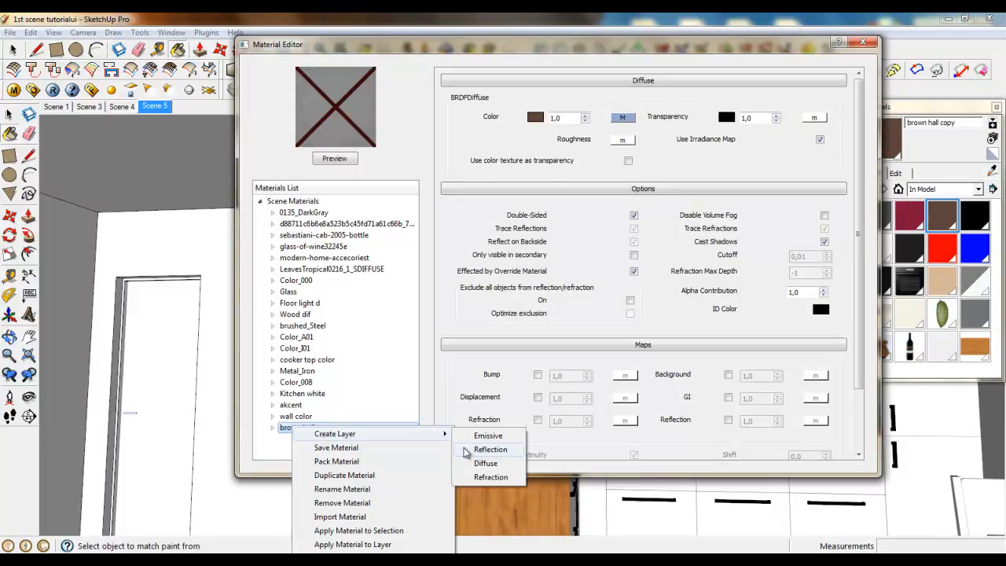
left_click(465, 454)
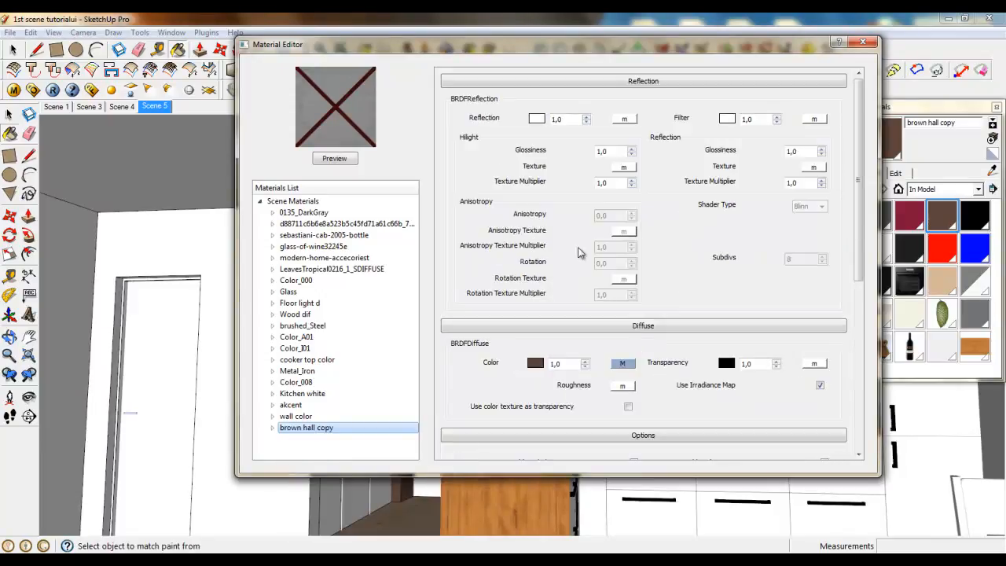
left_click(617, 120)
left_click(307, 228)
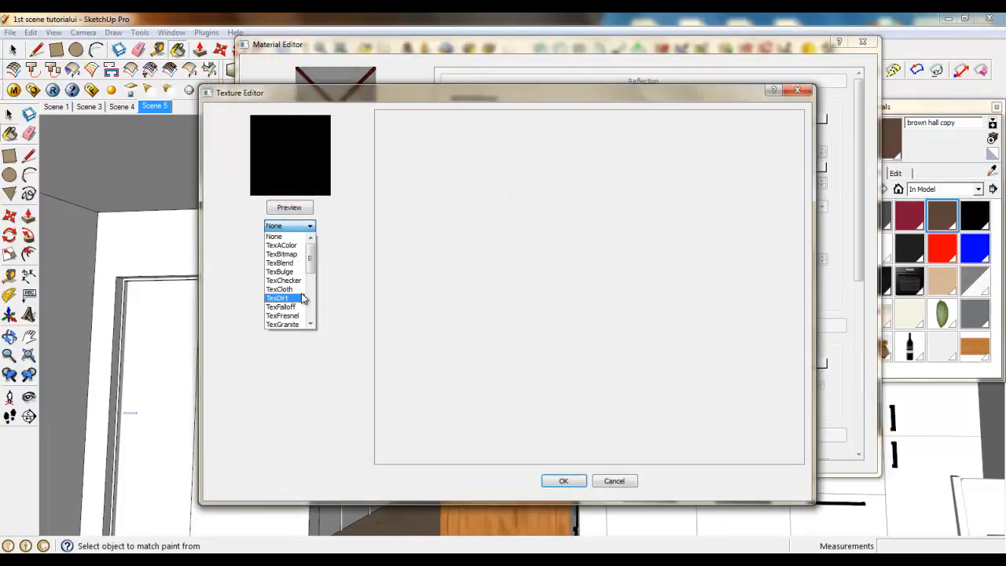
left_click(298, 322)
Step: Set the Fresnel map's IOR to 1,3, edit its refract IOR and accept the texture
left_click_drag(559, 180, 532, 181)
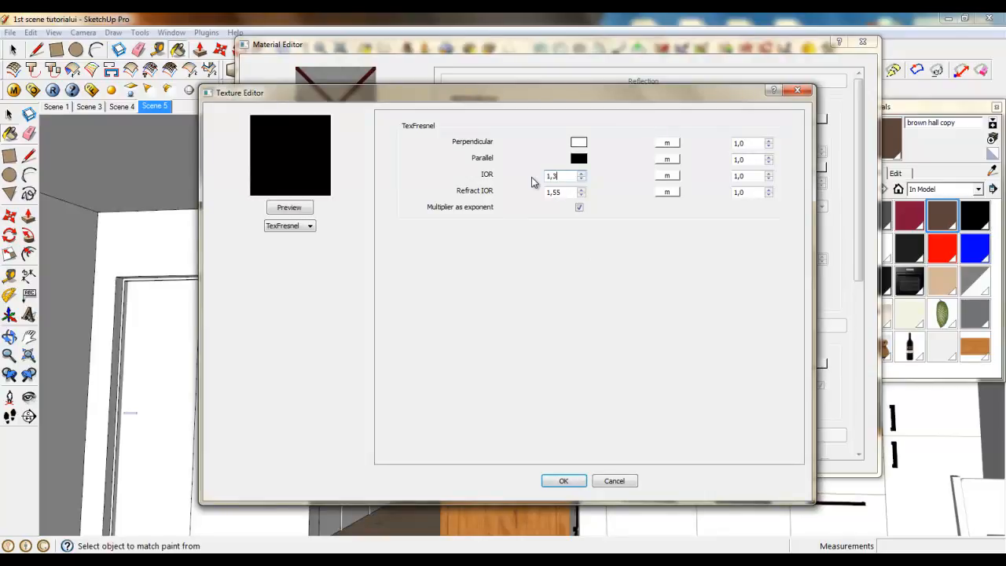
left_click_drag(560, 193, 541, 192)
left_click(564, 481)
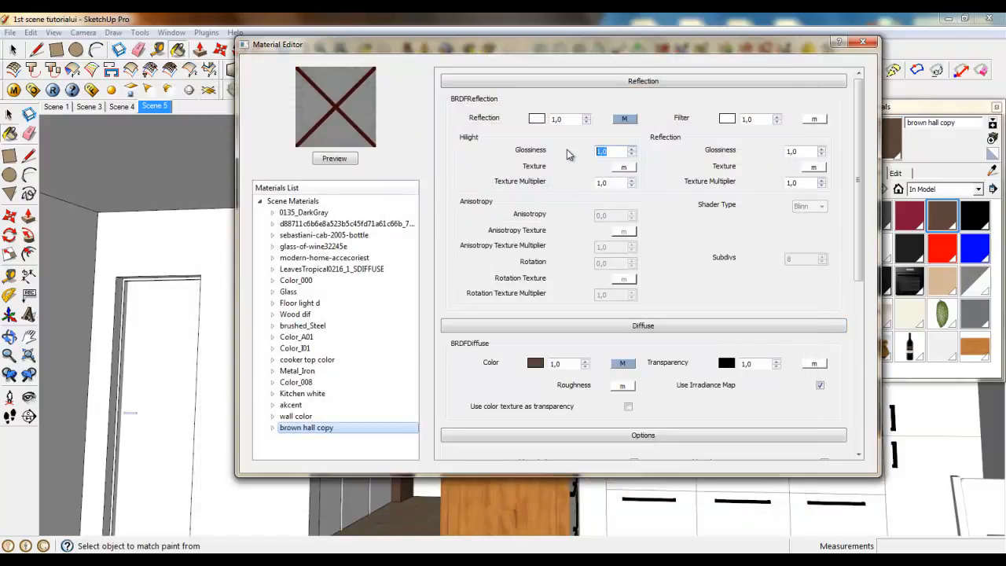
Step: Set the reflection layer's highlight glossiness to 0,2, reflection glossiness to 0,1 and shader type to Phong, and edit its subdivs
type("0,2")
left_click_drag(818, 151, 752, 150)
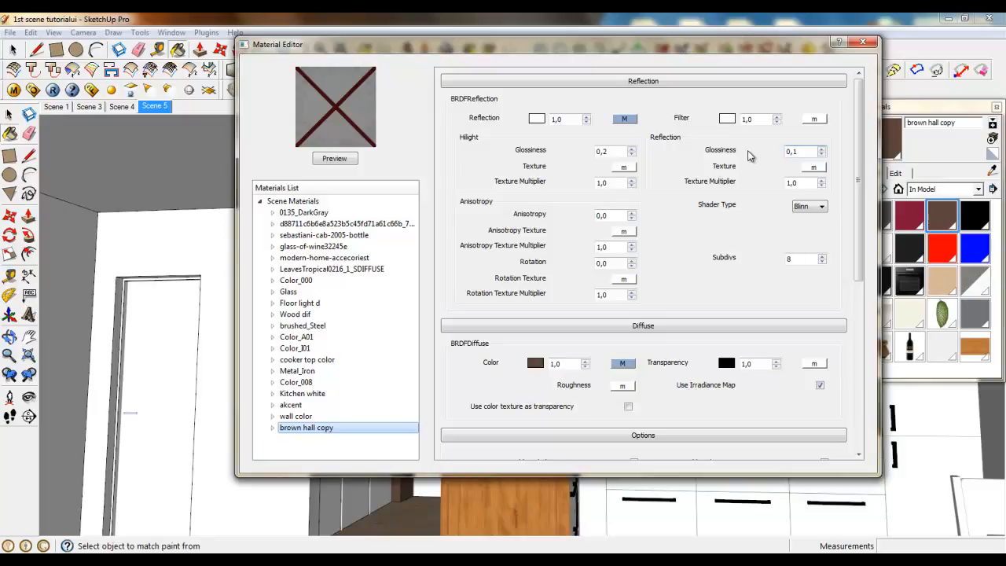
left_click(808, 209)
left_click(810, 225)
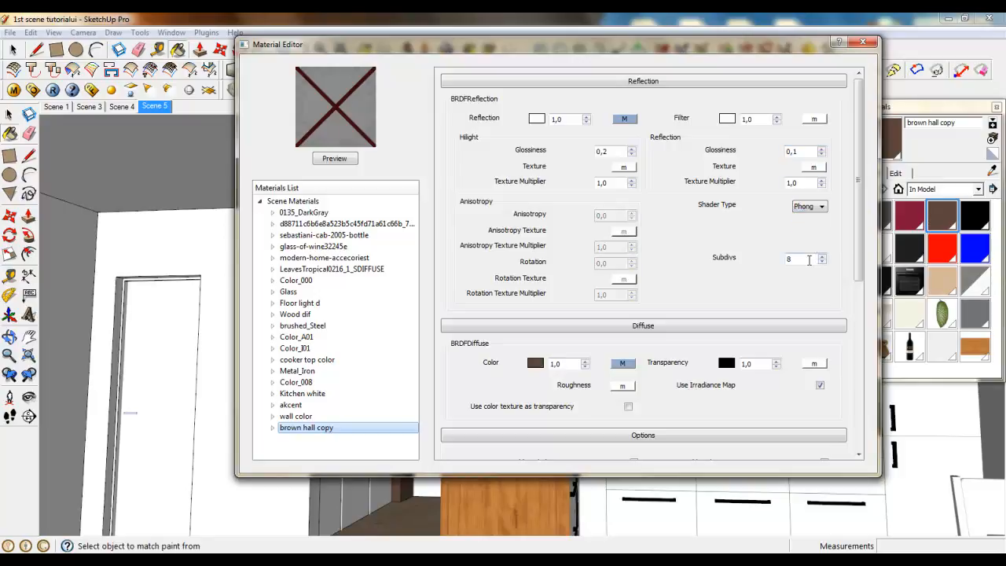
double_click(809, 260)
Step: Enable bump mapping at 0,22 for the brown hall copy material and choose TexNoise as its map
left_click_drag(861, 140, 861, 297)
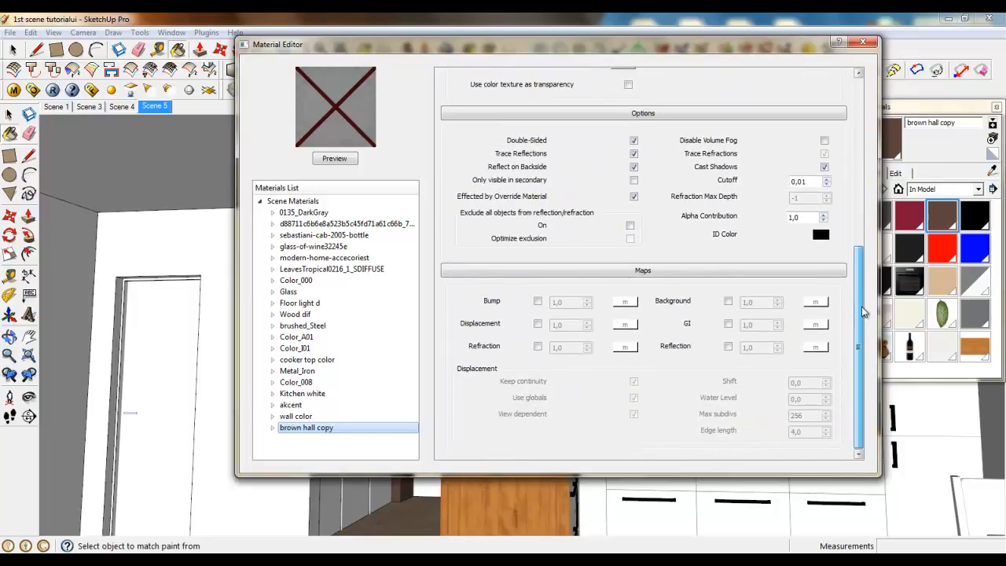
left_click(537, 301)
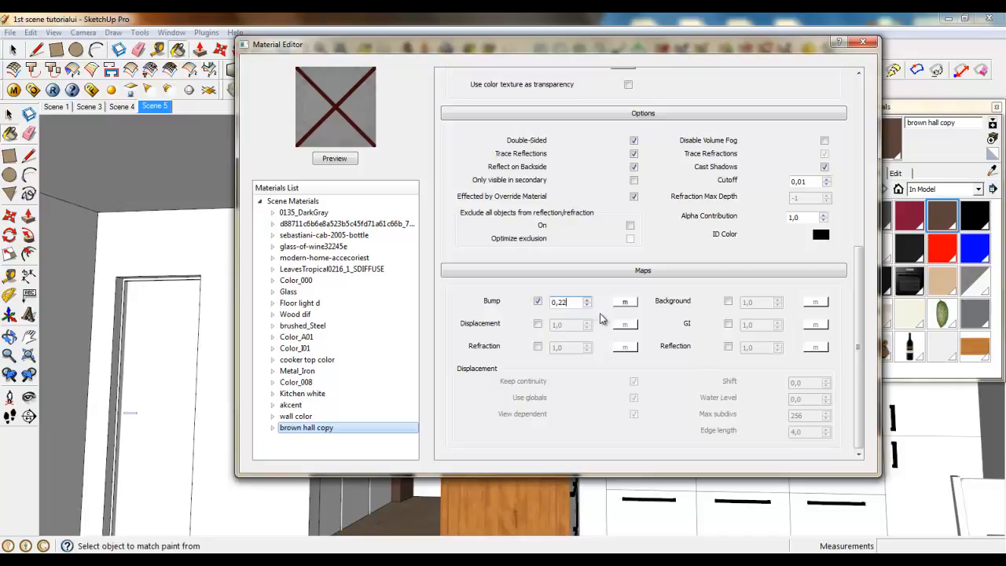
left_click(625, 303)
left_click(293, 226)
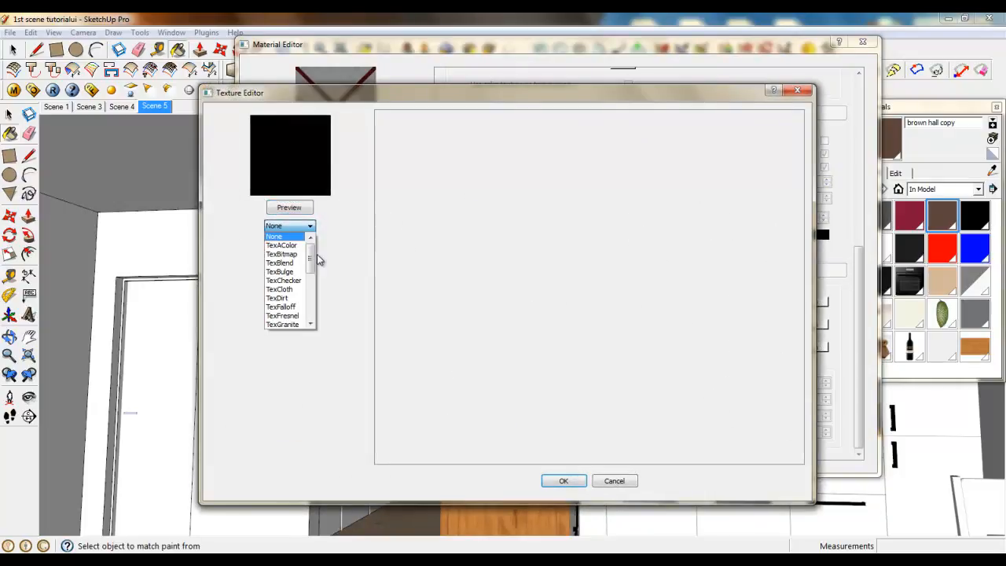
left_click_drag(311, 260, 311, 292)
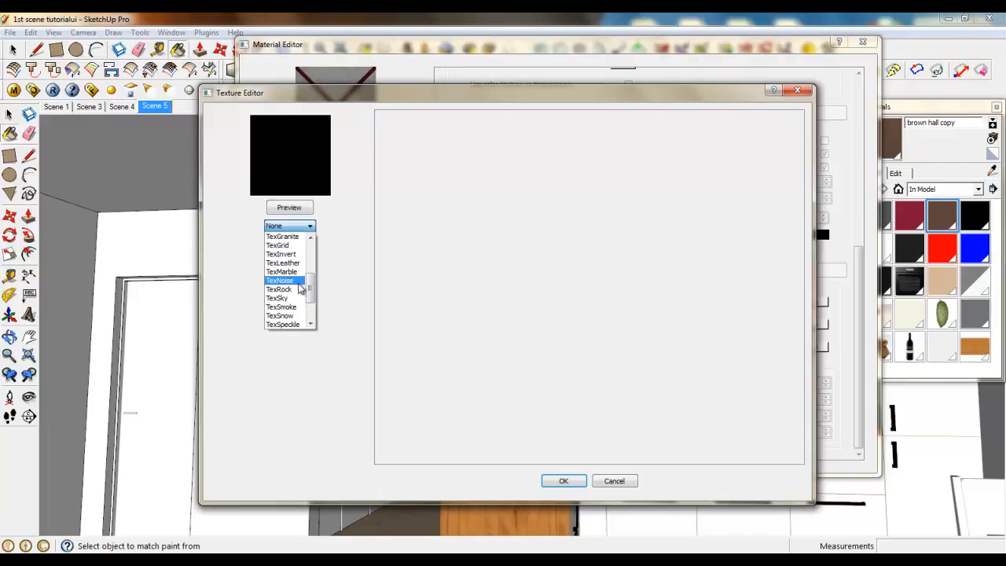
left_click(297, 282)
Step: Set the noise map's amplitude, frequency and persistence, plus its size and ratio values, to 0,1 and accept the texture
left_click_drag(555, 365, 524, 384)
type("0,10,1")
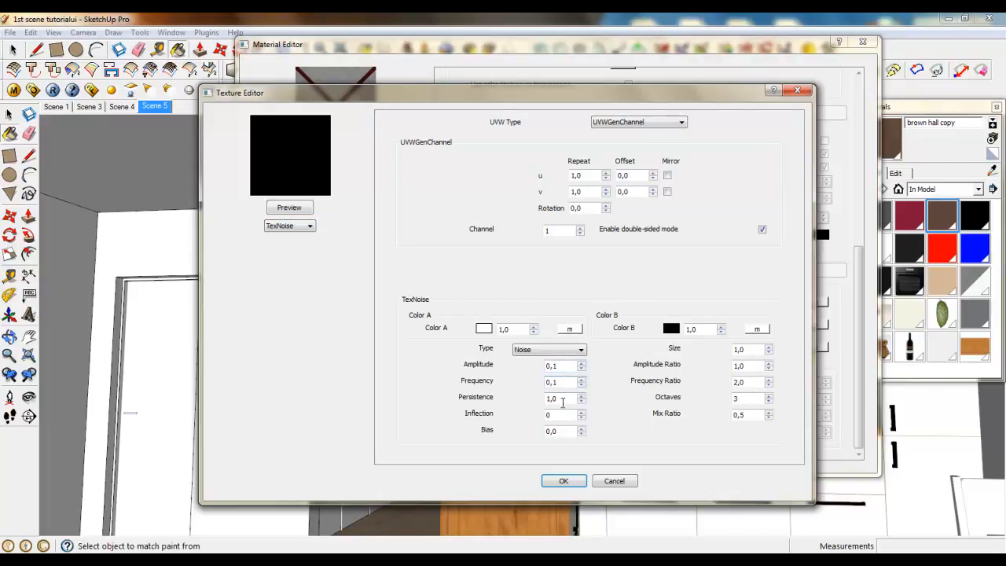
type("0,1")
left_click_drag(745, 350, 731, 417)
type("0,10,10,1")
left_click(575, 482)
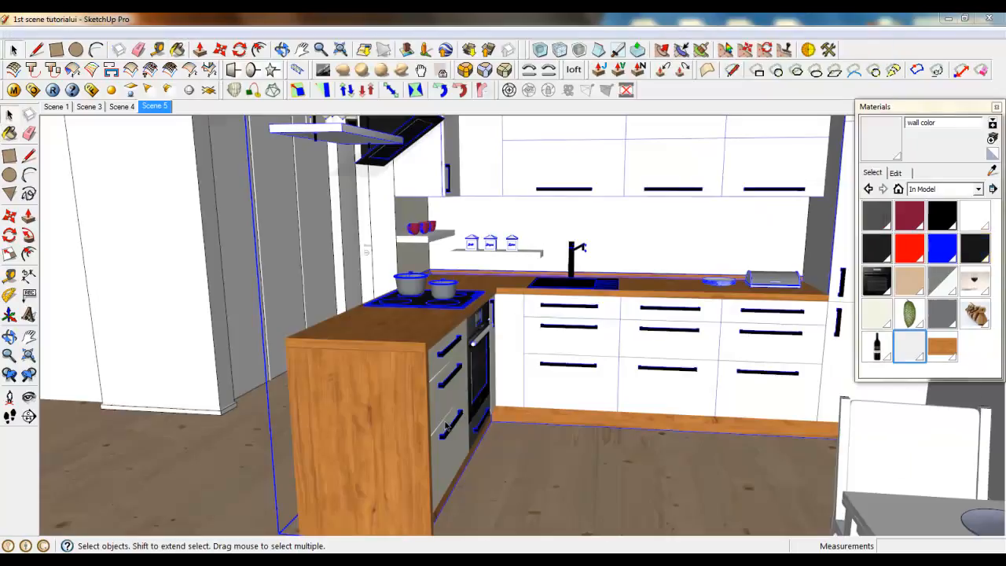
Step: Pick the oven image material and add a reflection layer to it in the V-Ray Material Editor
scroll(478, 356, "up", 10)
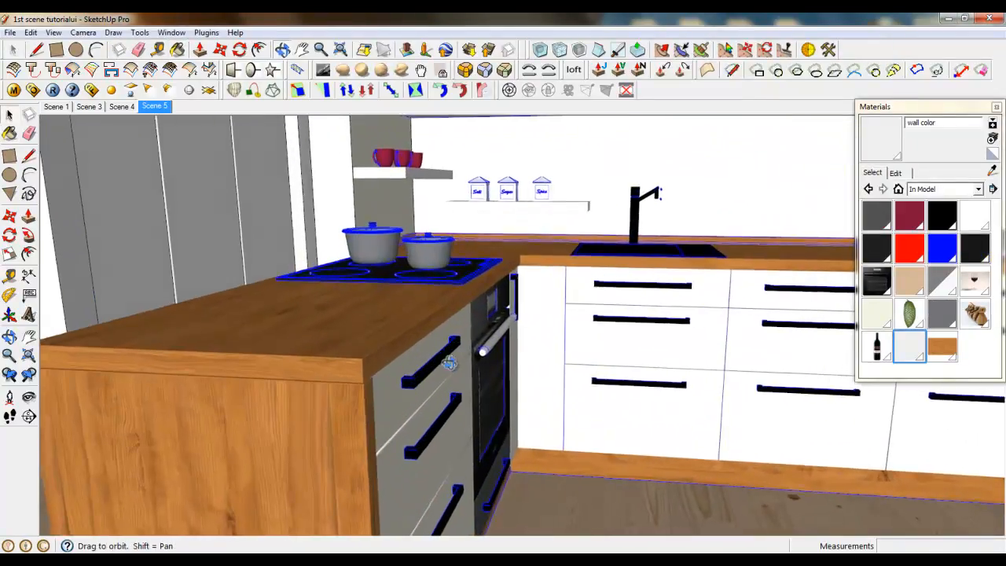
scroll(493, 336, "down", 4)
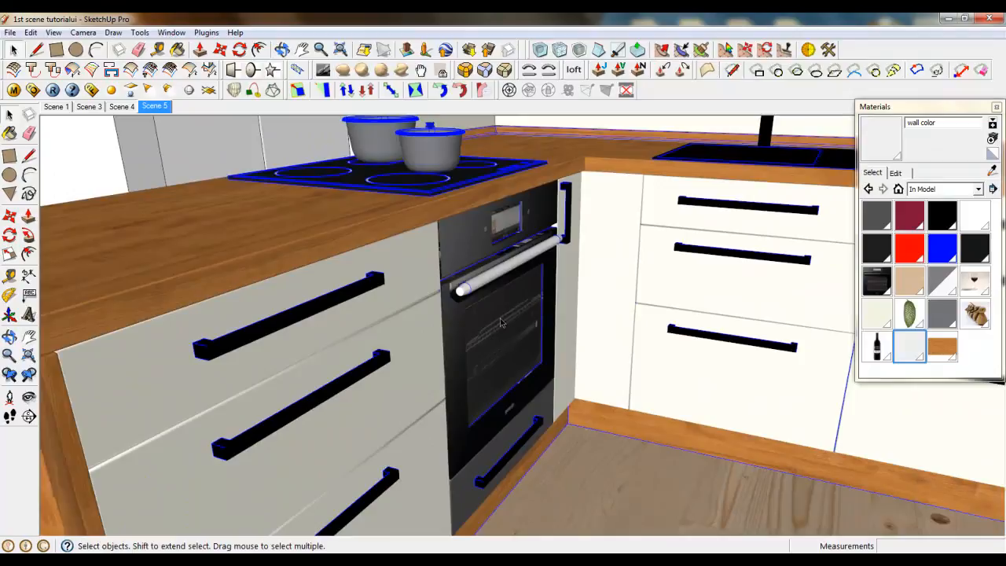
left_click(902, 191)
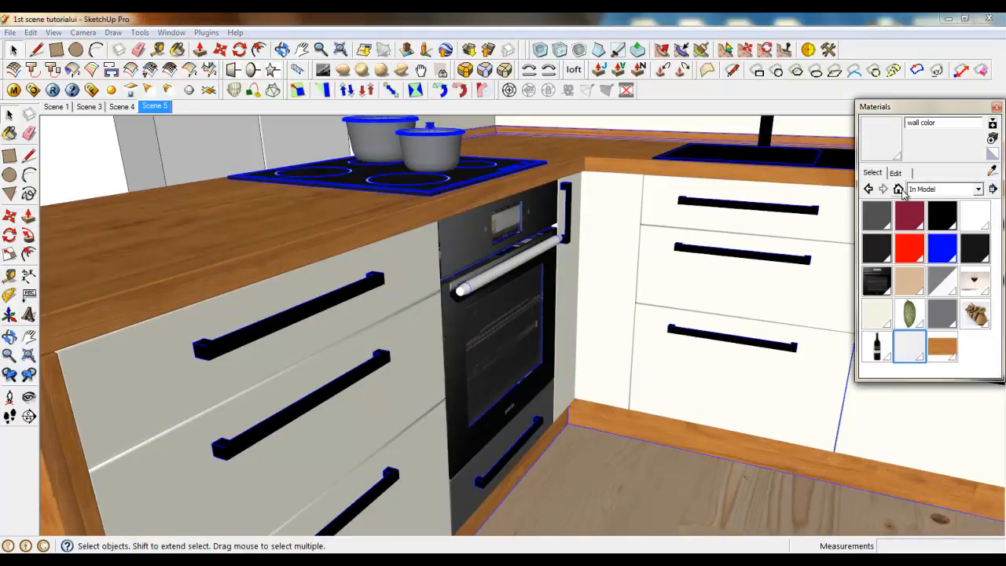
left_click(879, 279)
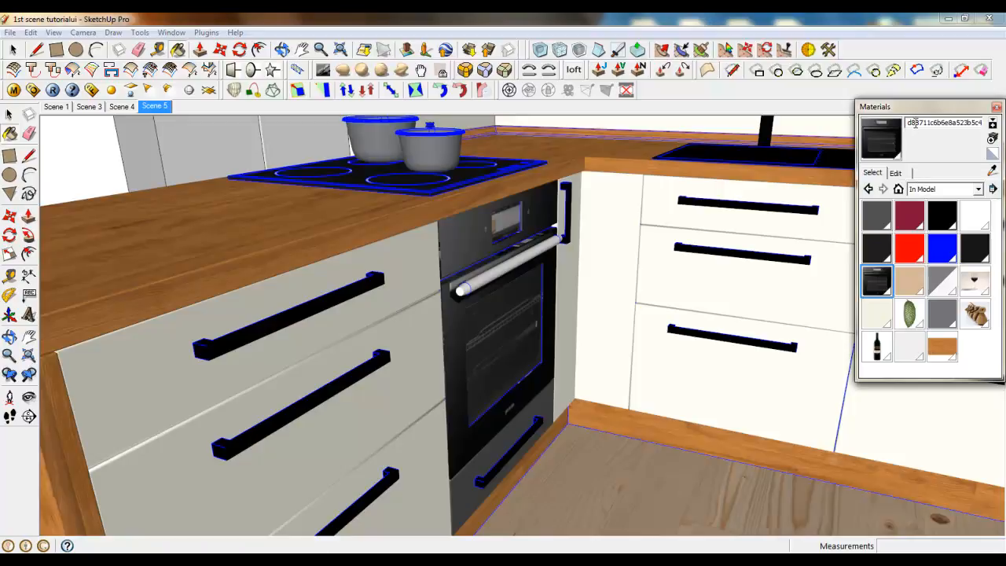
left_click(13, 89)
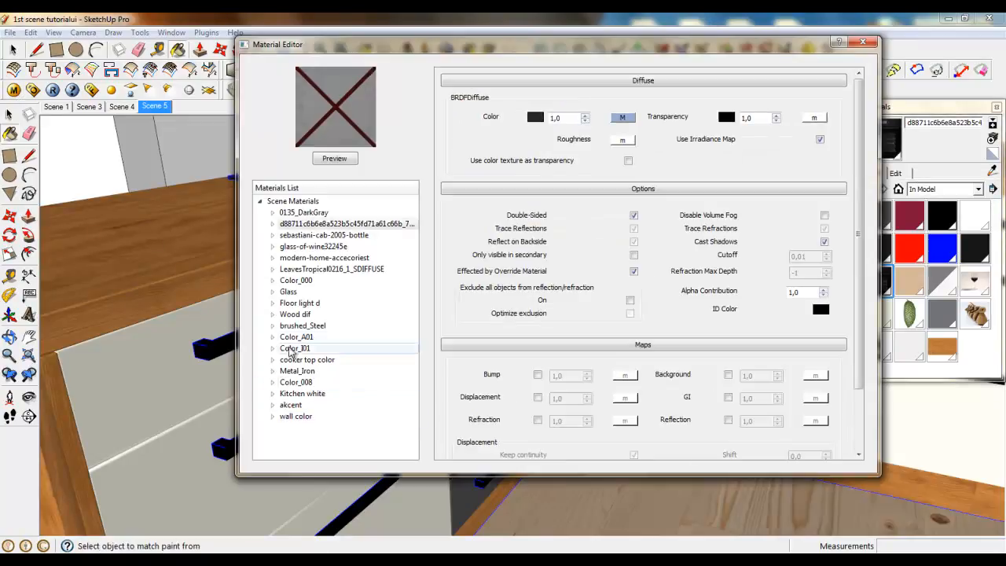
left_click(302, 223)
right_click(302, 223)
mouse_move(329, 237)
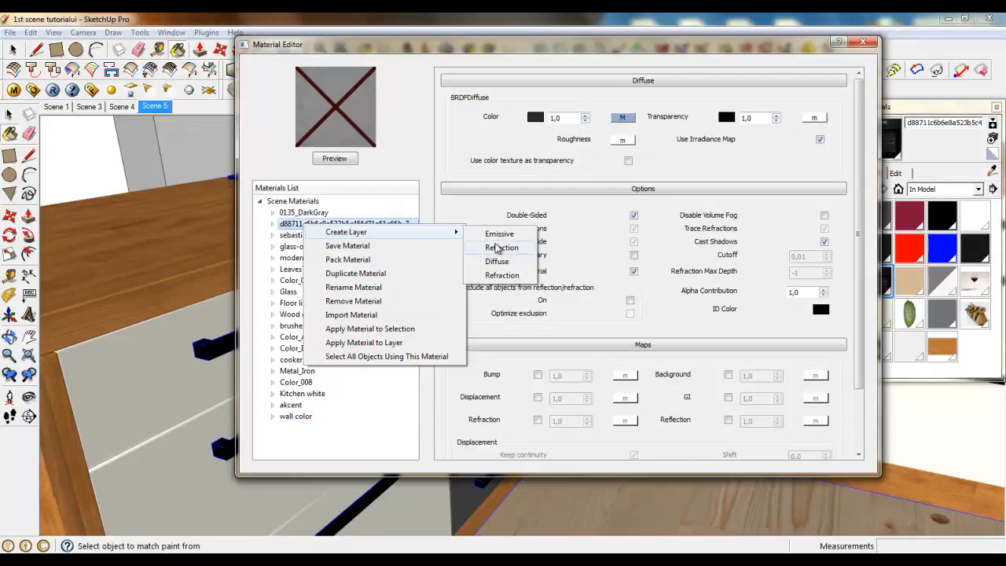
left_click(497, 248)
Step: Assign a TexFresnel map to the oven material's reflection and choose TexBitmap as its perpendicular texture
left_click(625, 118)
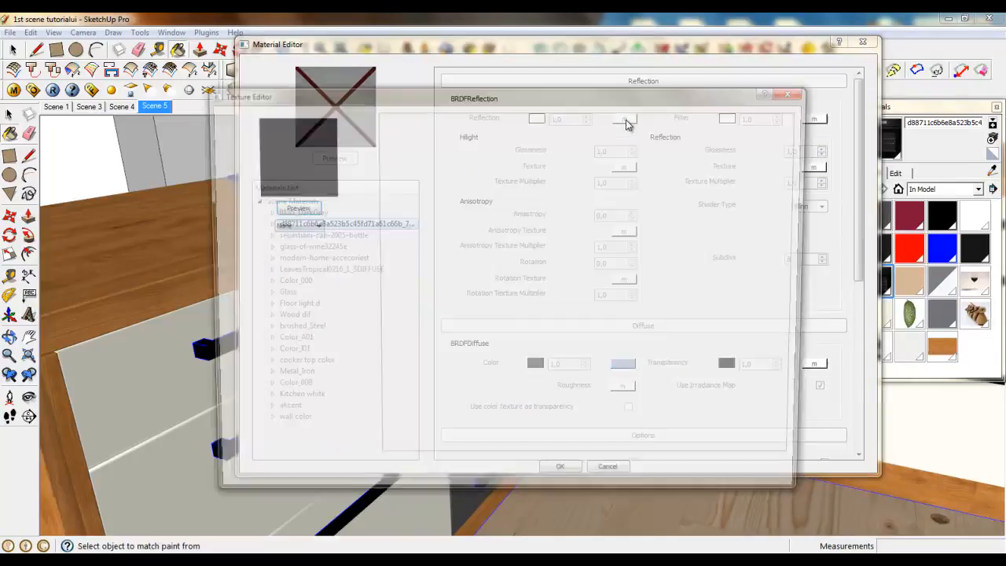
left_click(313, 227)
left_click(292, 319)
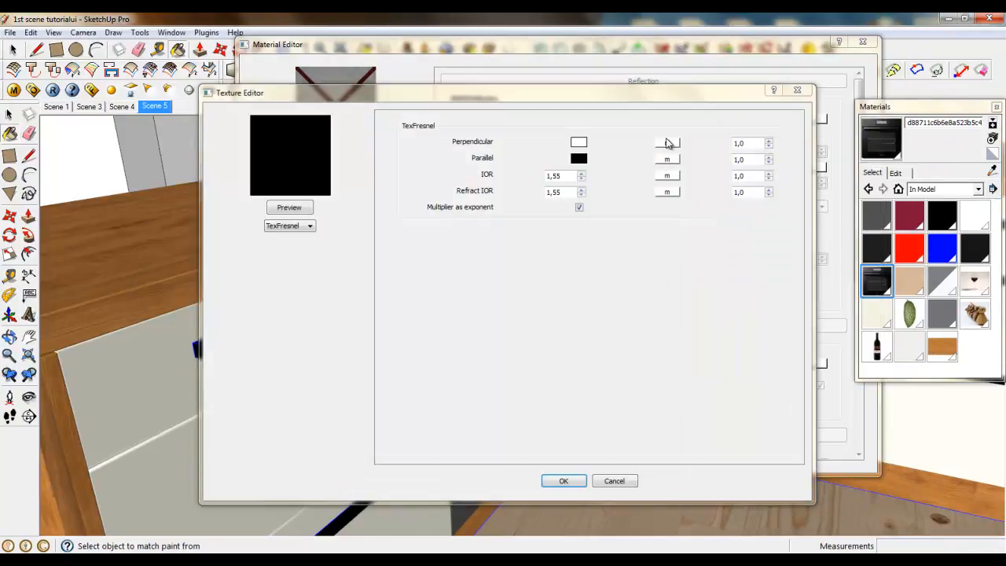
left_click(668, 143)
left_click(310, 226)
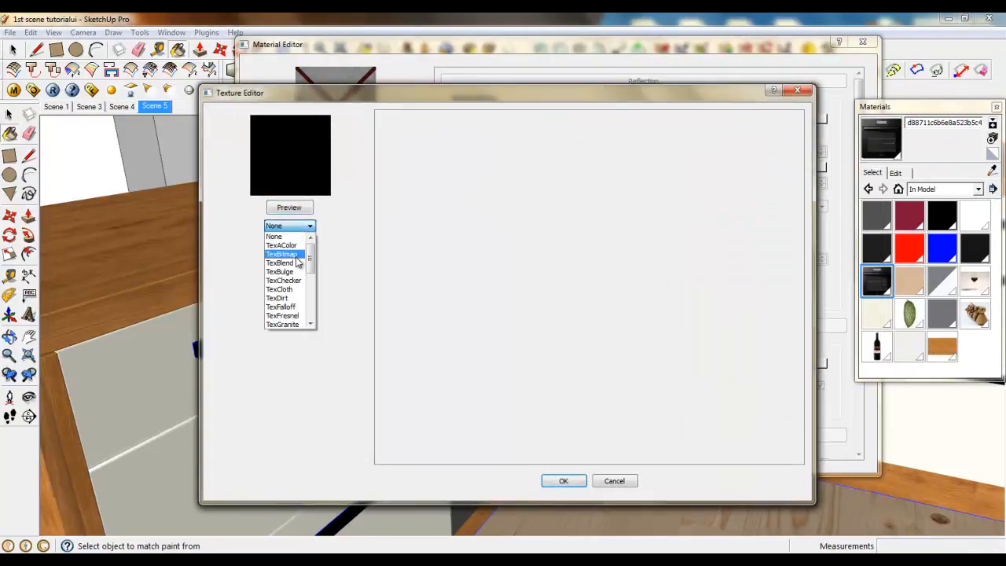
left_click(299, 261)
Step: Load the oven picture from the Reference Images folder as the bitmap file and accept the texture
left_click(577, 340)
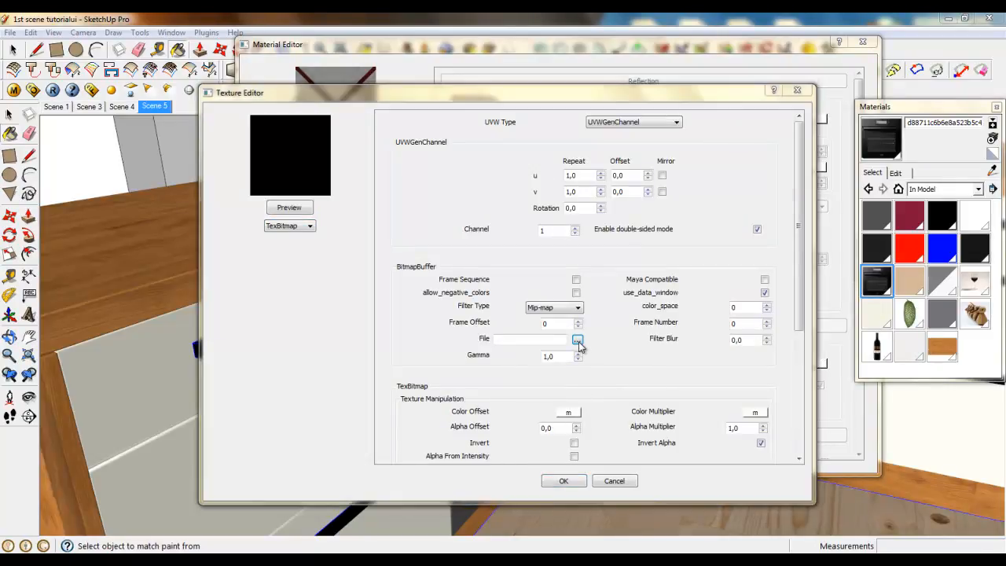
double_click(596, 322)
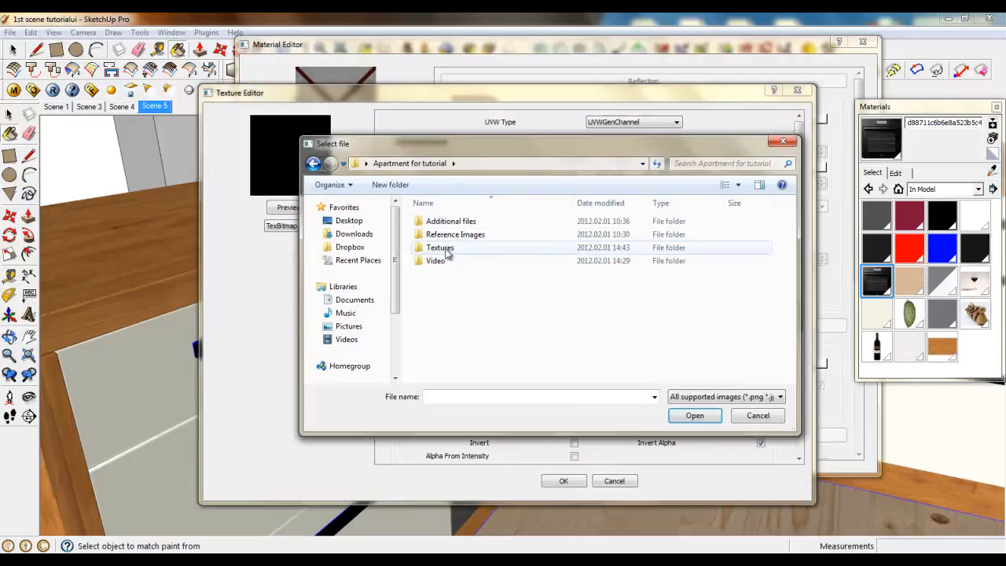
double_click(441, 250)
scroll(744, 292, "down", 3)
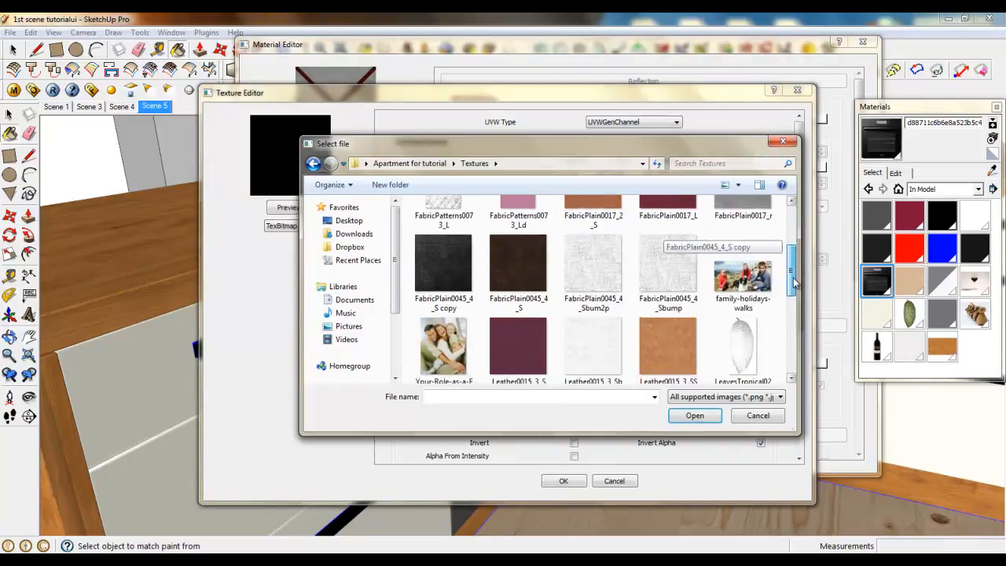
scroll(708, 268, "up", 2)
left_click(409, 163)
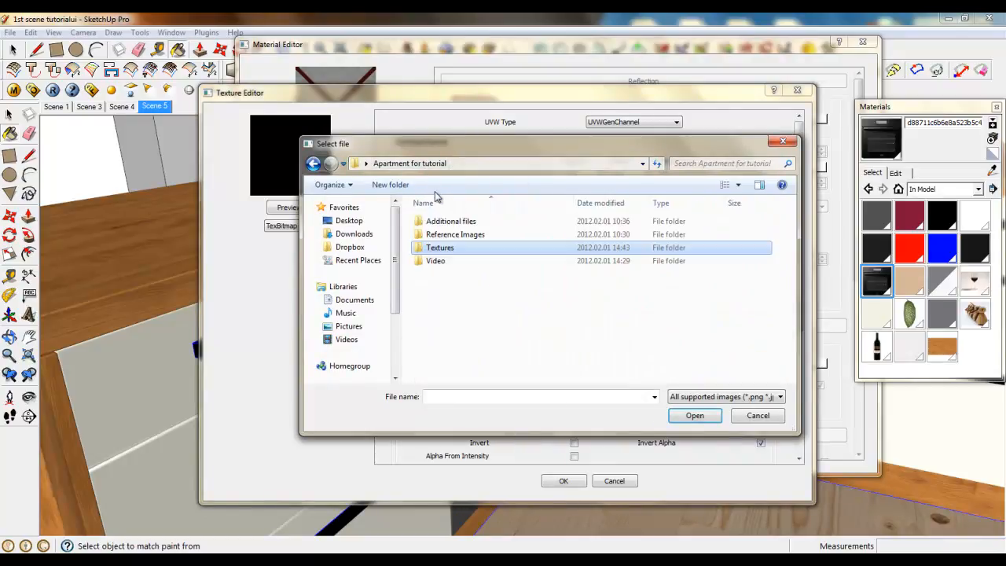
double_click(449, 241)
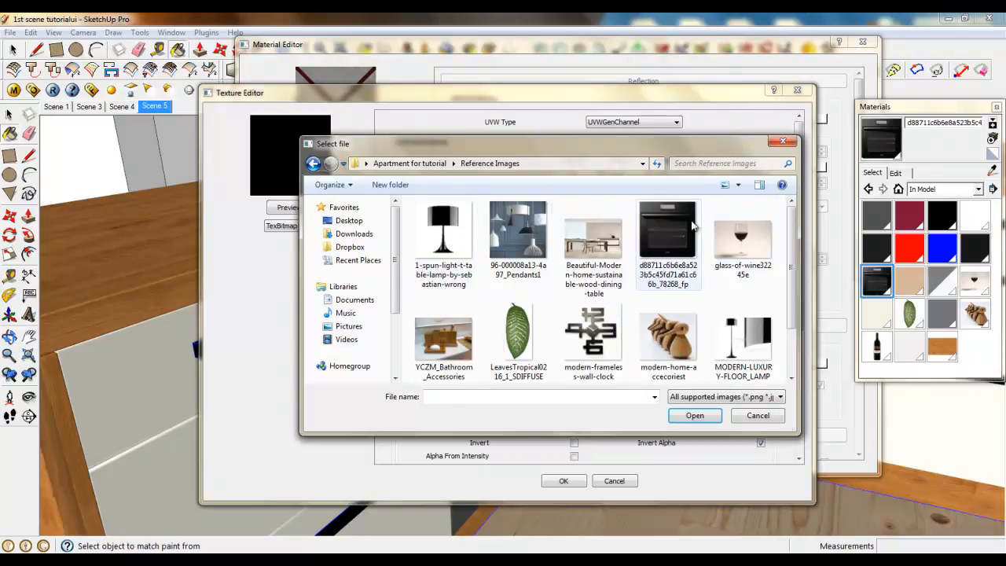
double_click(668, 233)
left_click(574, 482)
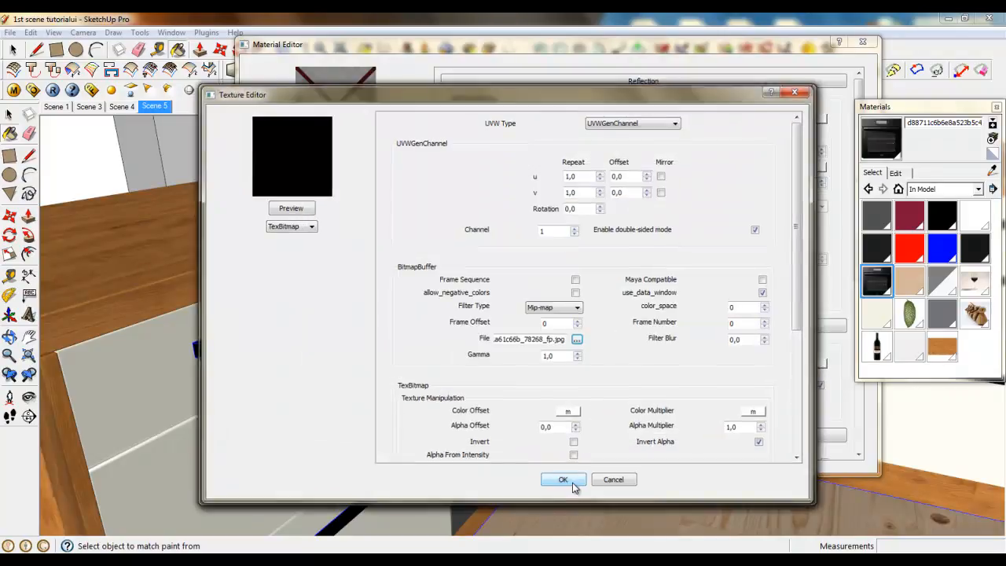
Step: Set the Fresnel map's perpendicular texture multiplier to 0,8, accept it, and close the material windows
double_click(753, 142)
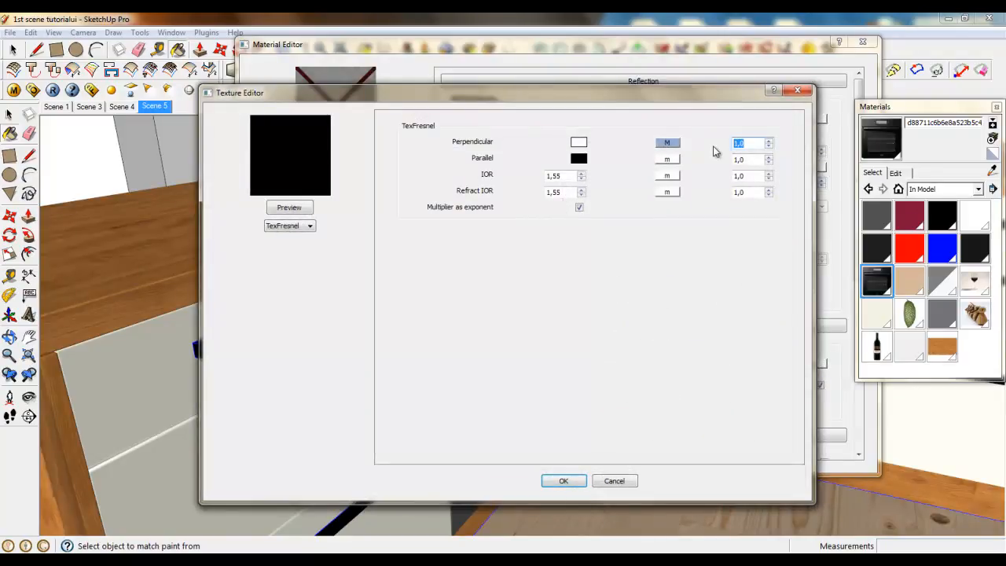
type("0,8")
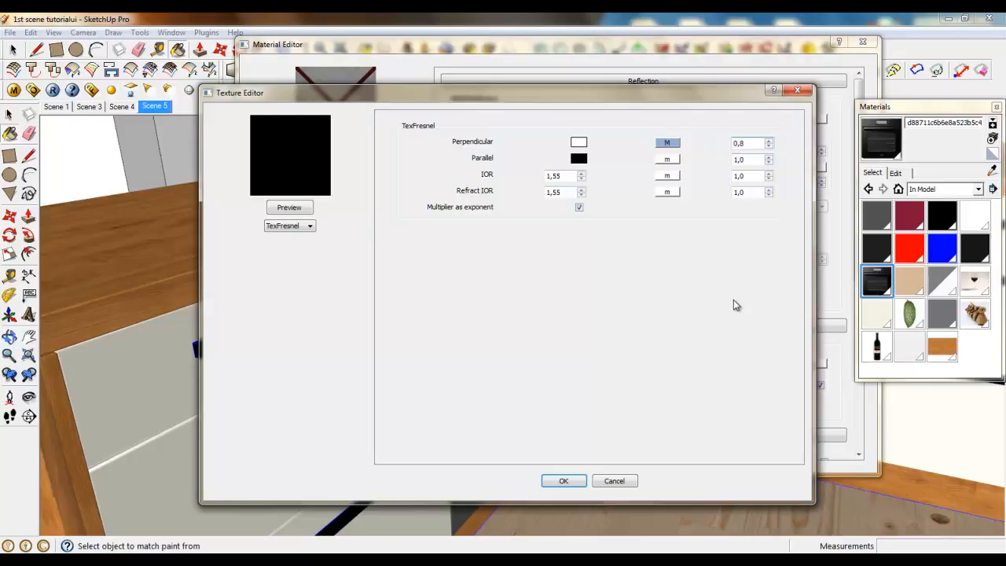
left_click(563, 480)
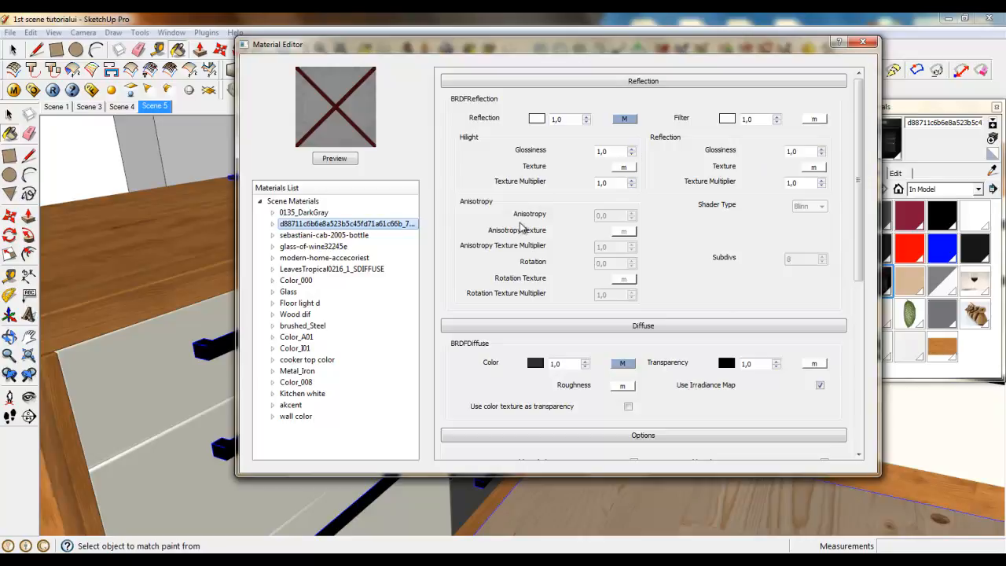
left_click(863, 42)
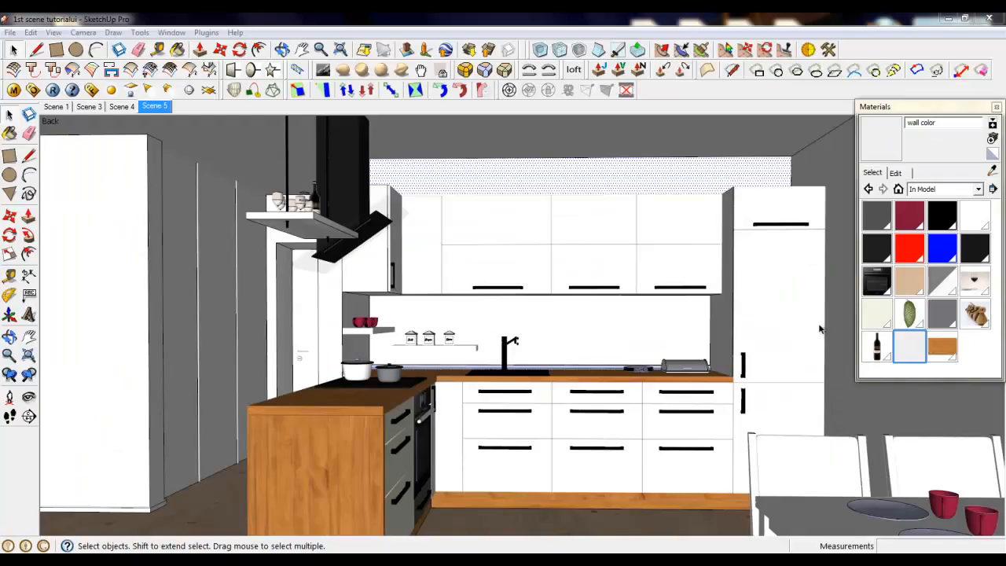
left_click(997, 106)
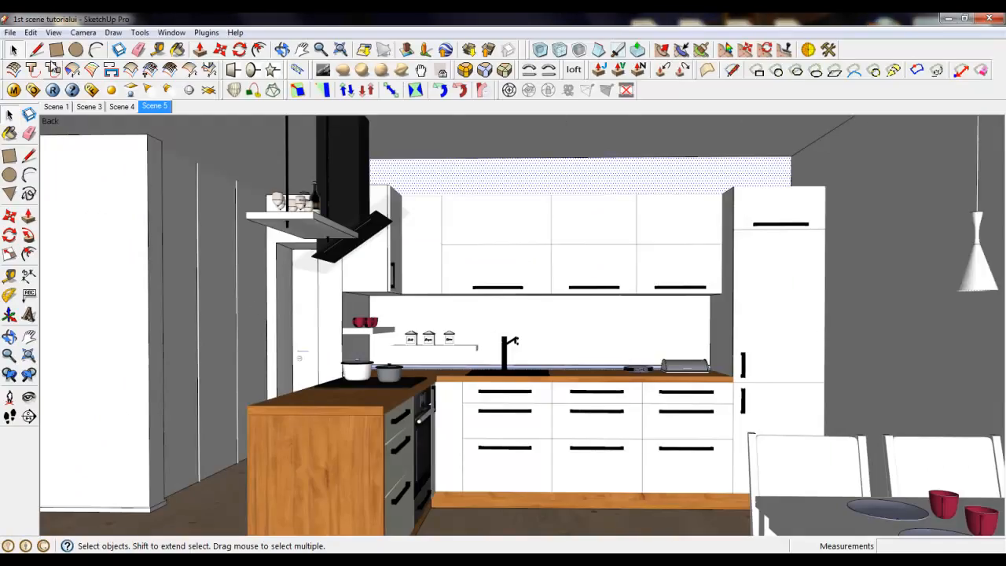
Step: Examine the hallway panels, door, door handle and kitchen units to review which objects the materials cover
key("l")
key("space")
left_click(228, 379)
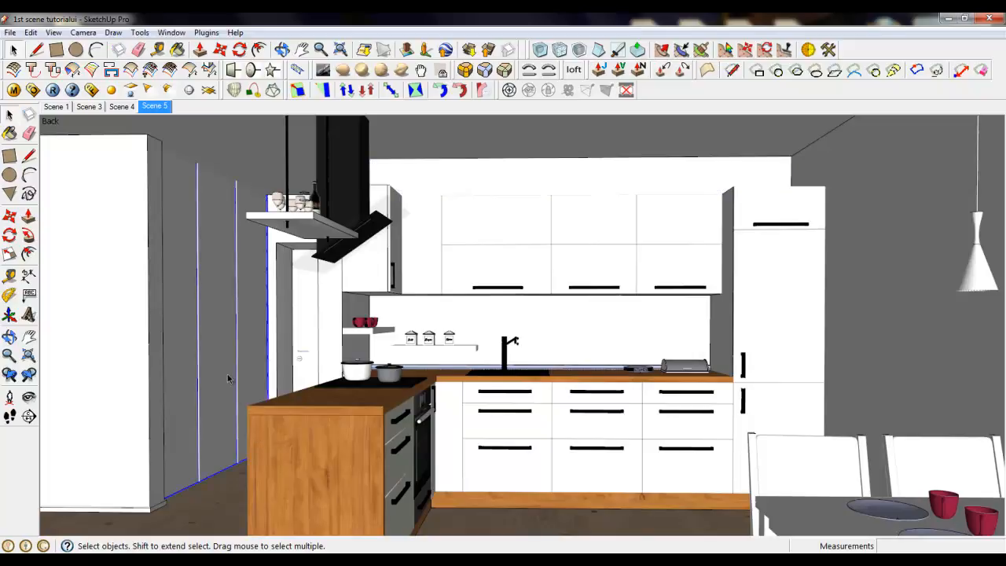
left_click(308, 327)
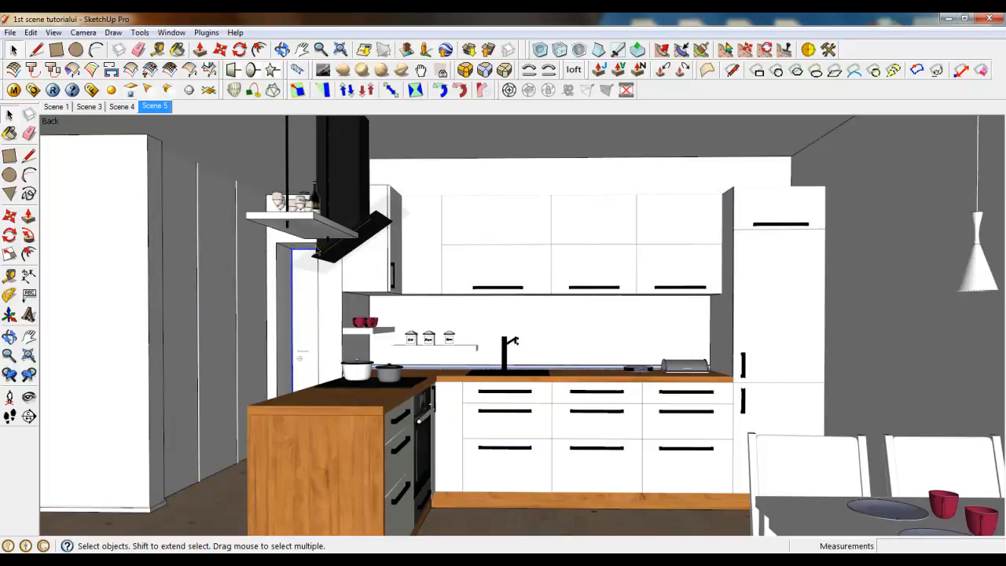
left_click(305, 358)
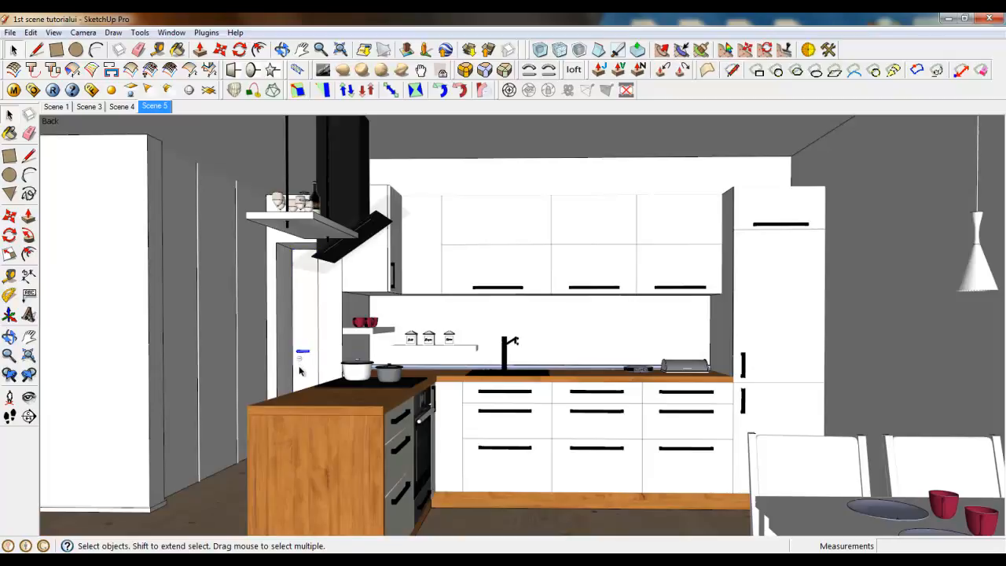
left_click(228, 294)
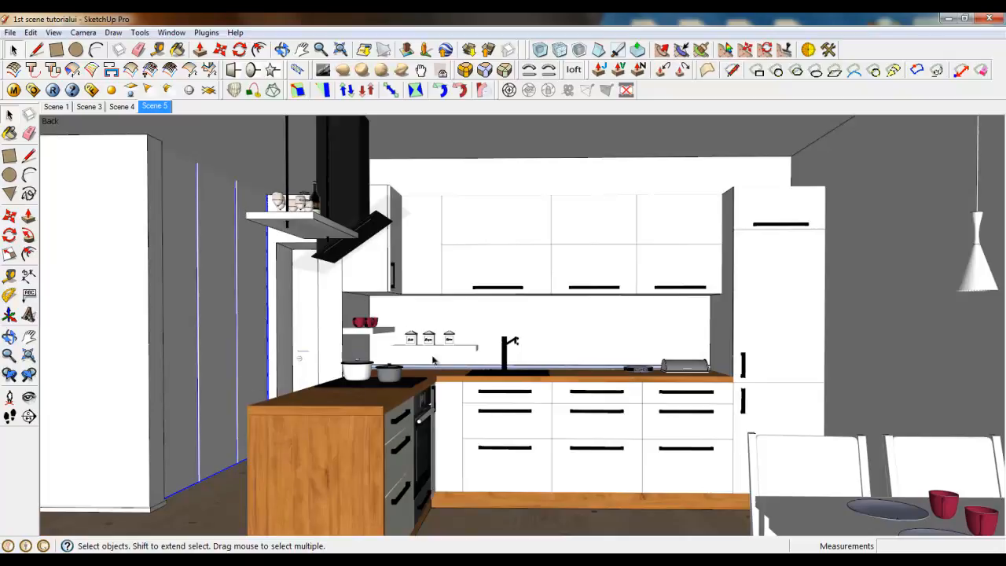
scroll(747, 406, "up", 5)
scroll(766, 398, "down", 3)
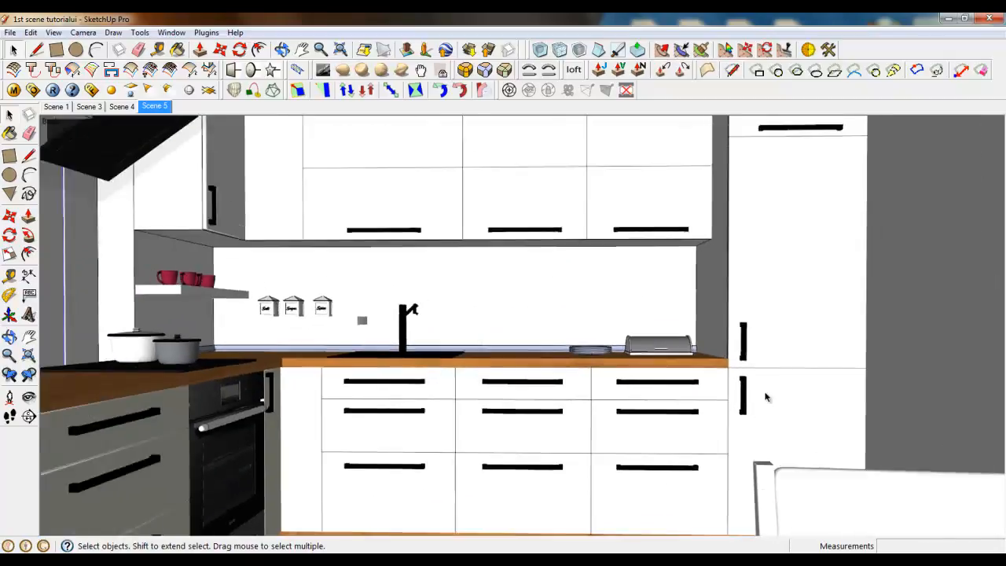
middle_click_drag(437, 385, 494, 387)
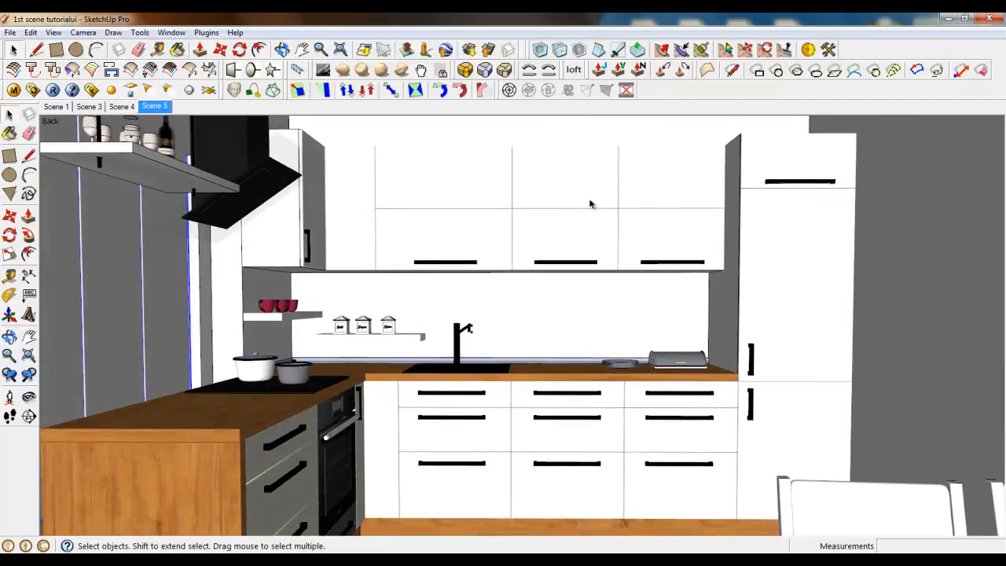
scroll(591, 204, "down", 2)
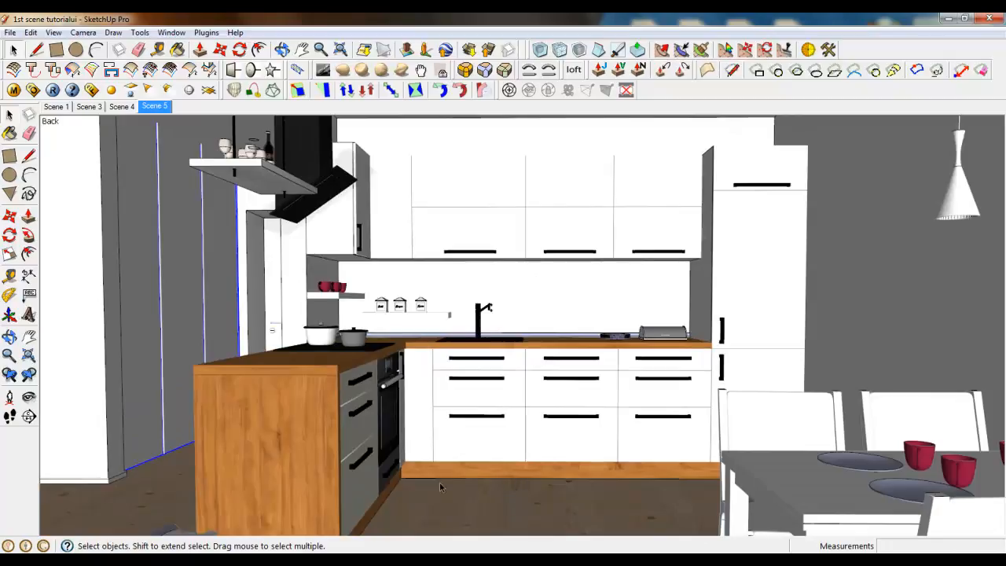